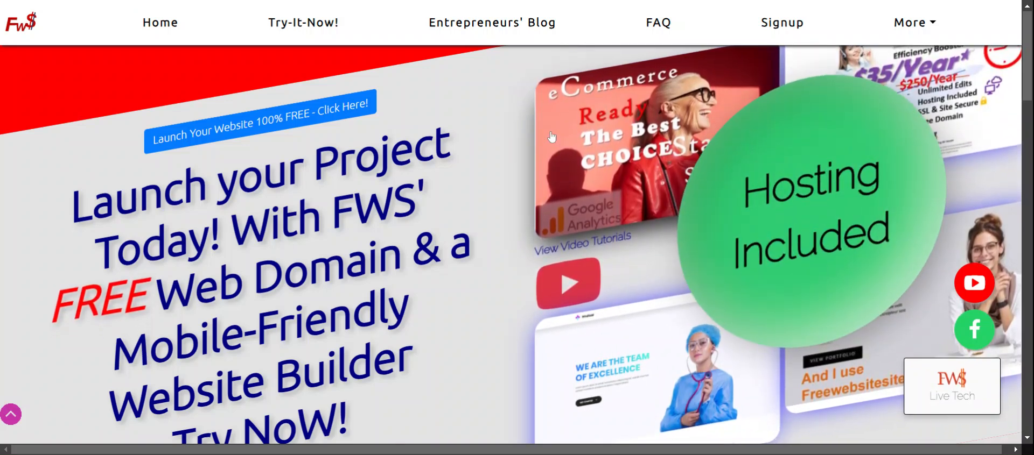
- Look over the home page from its free domain and website builder headline to the sections below
{"action": "scroll", "coordinate": [462, 246], "scroll_direction": "down", "scroll_amount": 3}
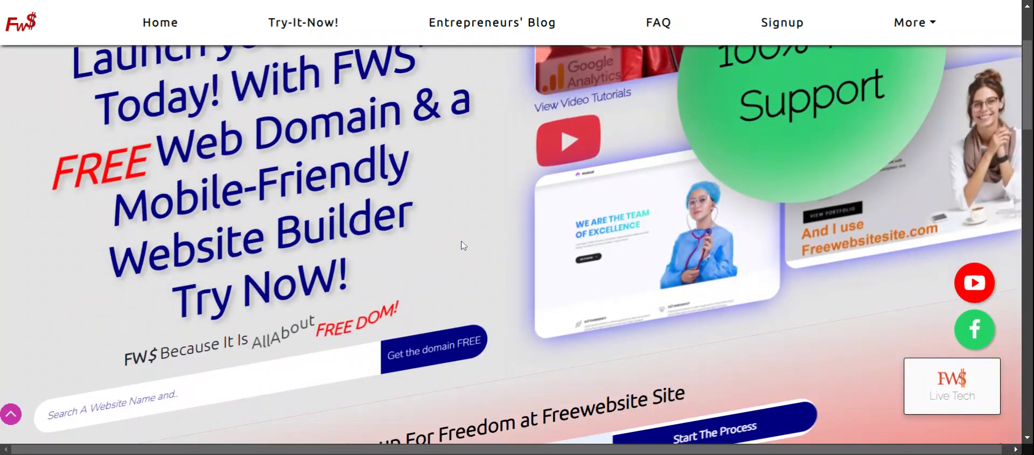
{"action": "scroll", "coordinate": [462, 245], "scroll_direction": "up", "scroll_amount": 3}
{"action": "scroll", "coordinate": [463, 246], "scroll_direction": "down", "scroll_amount": 3}
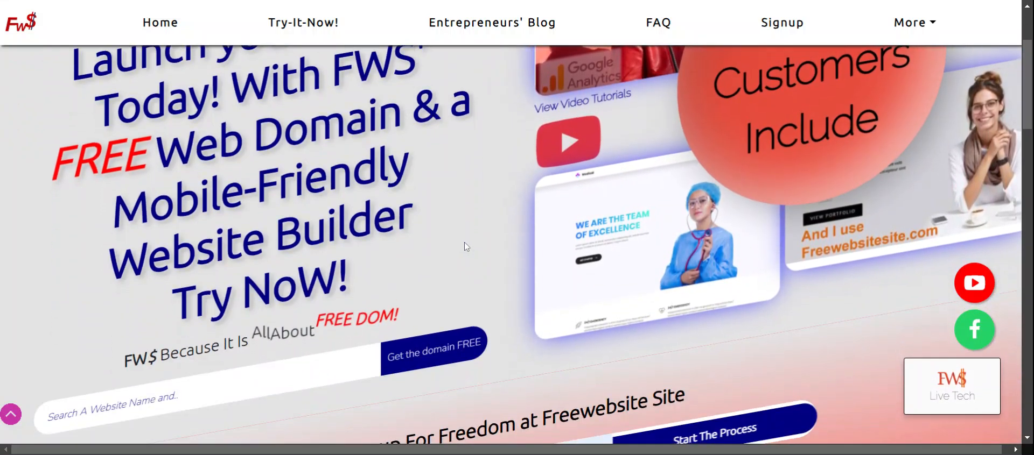
{"action": "scroll", "coordinate": [466, 247], "scroll_direction": "up", "scroll_amount": 3}
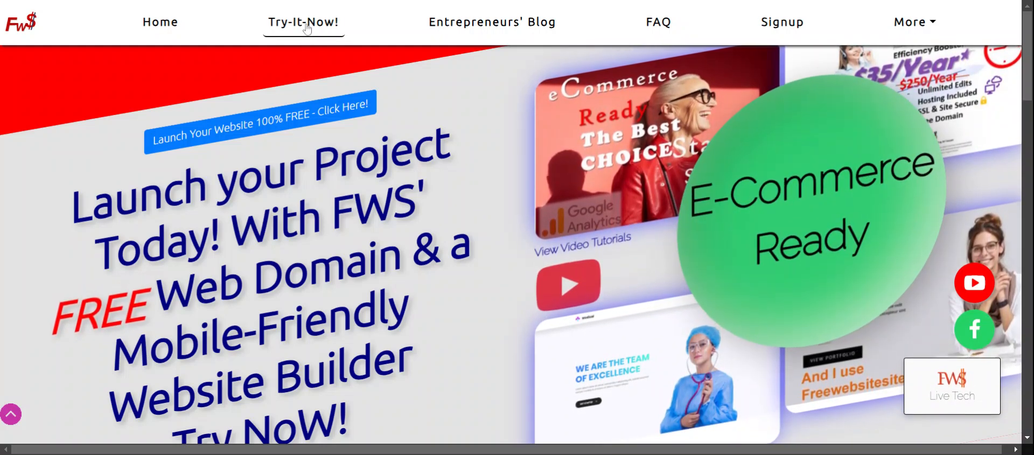
{"action": "scroll", "coordinate": [341, 212], "scroll_direction": "down", "scroll_amount": 10}
{"action": "scroll", "coordinate": [341, 212], "scroll_direction": "up", "scroll_amount": 10}
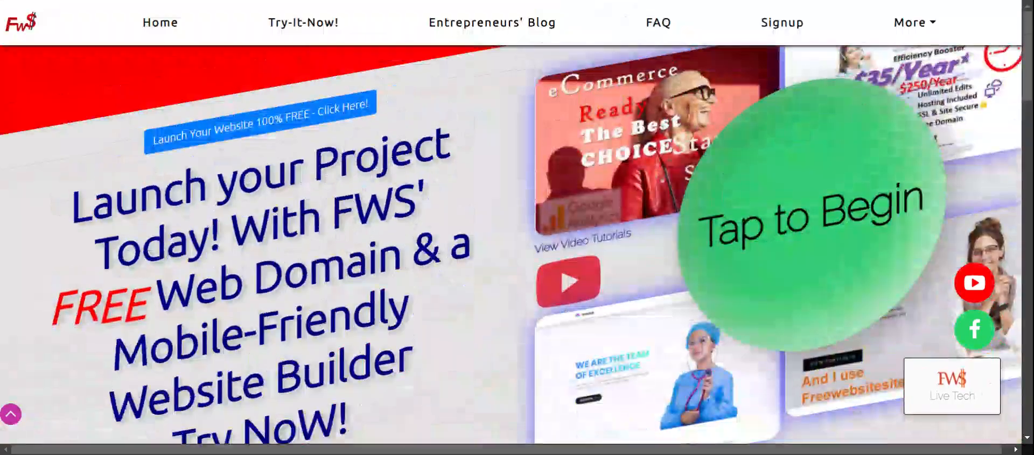
{"action": "left_click_drag", "start_coordinate": [139, 190], "coordinate": [436, 325]}
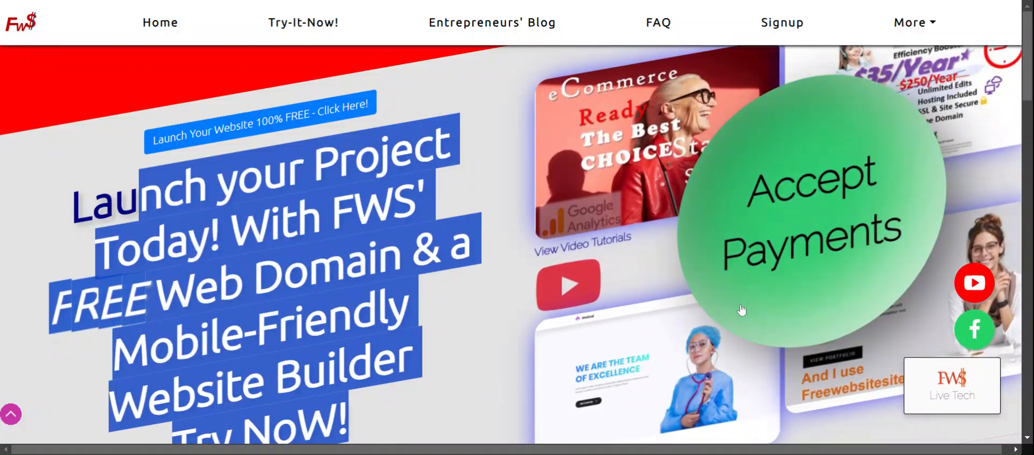
{"action": "scroll", "coordinate": [766, 181], "scroll_direction": "down", "scroll_amount": 6}
{"action": "scroll", "coordinate": [765, 186], "scroll_direction": "down", "scroll_amount": 10}
{"action": "scroll", "coordinate": [353, 270], "scroll_direction": "up", "scroll_amount": 15}
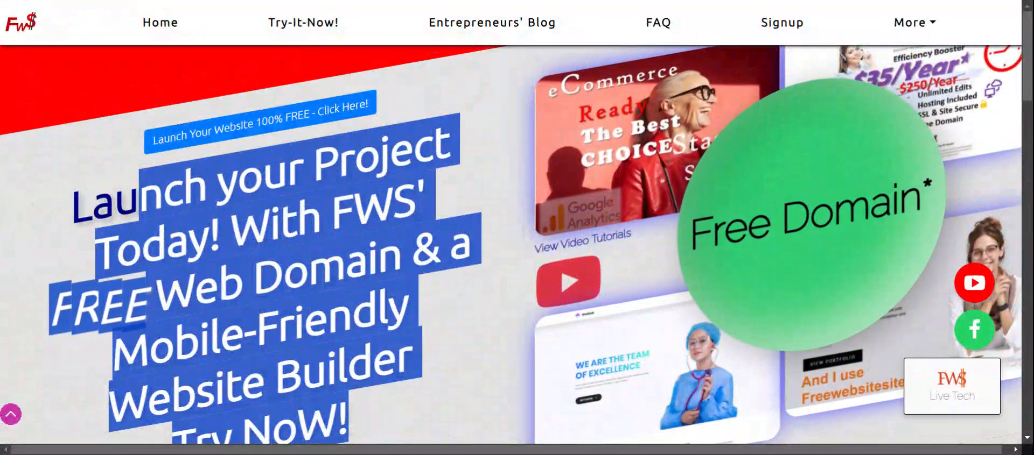
- Clear the prefilled email address from the sign-up field on the home page
{"action": "scroll", "coordinate": [516, 245], "scroll_direction": "down", "scroll_amount": 5}
{"action": "left_click", "coordinate": [207, 243]}
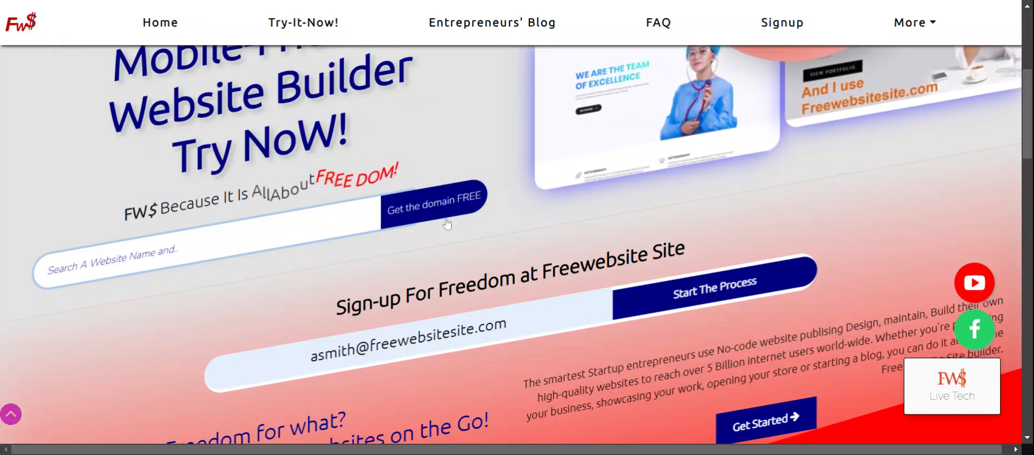
{"action": "triple_click", "coordinate": [320, 344]}
{"action": "key", "text": "BackSpace"}
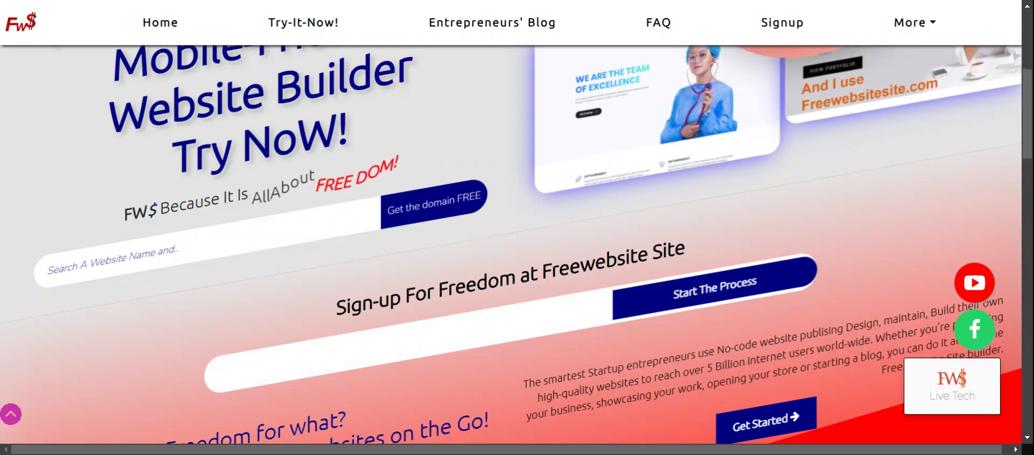
- In the Try-It-Now template gallery, show the Baby Sitter template's options and preview the Donuts Order Online restaurant template
{"action": "scroll", "coordinate": [511, 242], "scroll_direction": "up", "scroll_amount": 5}
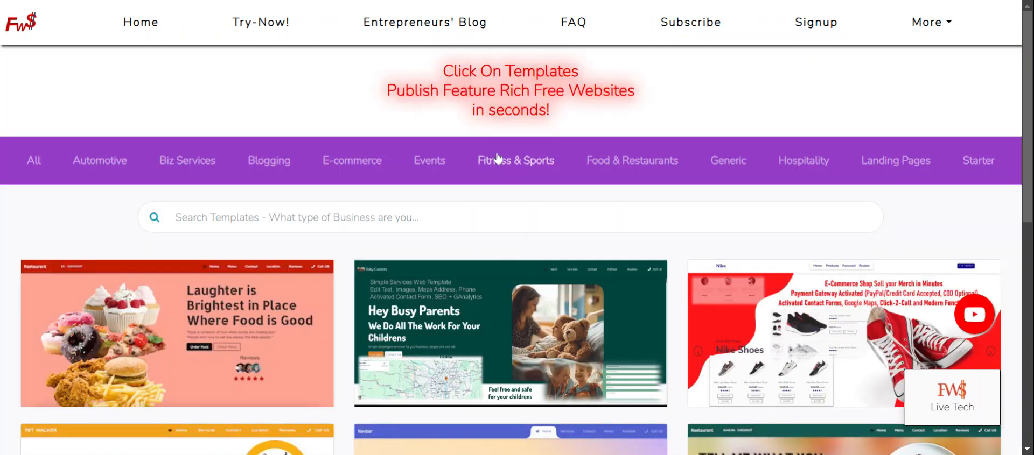
{"action": "scroll", "coordinate": [318, 276], "scroll_direction": "down", "scroll_amount": 3}
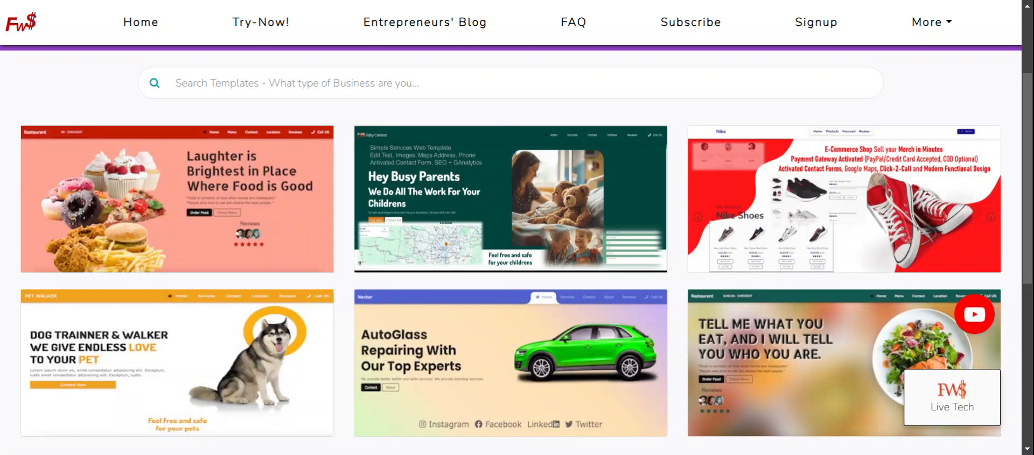
{"action": "left_click", "coordinate": [298, 230]}
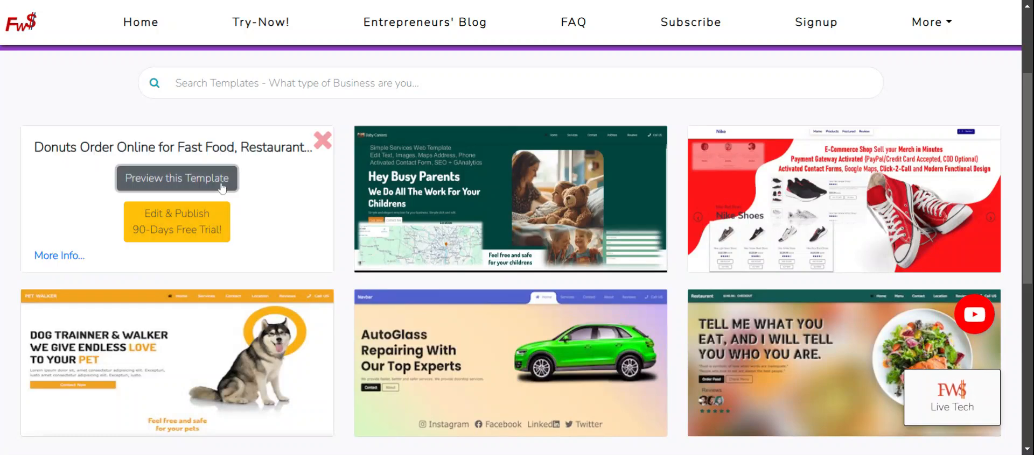
{"action": "left_click", "coordinate": [365, 217]}
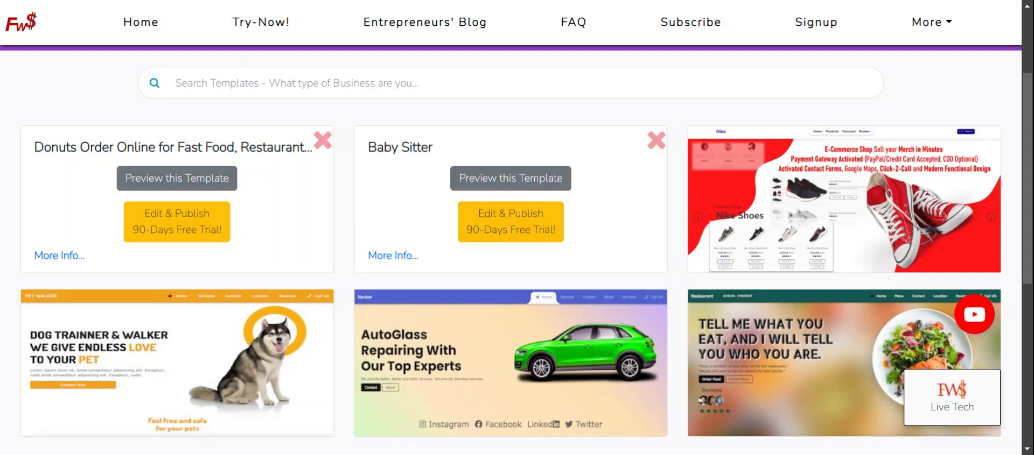
{"action": "key", "text": "ctrl+Tab"}
- Look through the Belvedere Bristo restaurant template from its hero section through the menu to the cart section and beyond
{"action": "scroll", "coordinate": [559, 194], "scroll_direction": "up", "scroll_amount": 4}
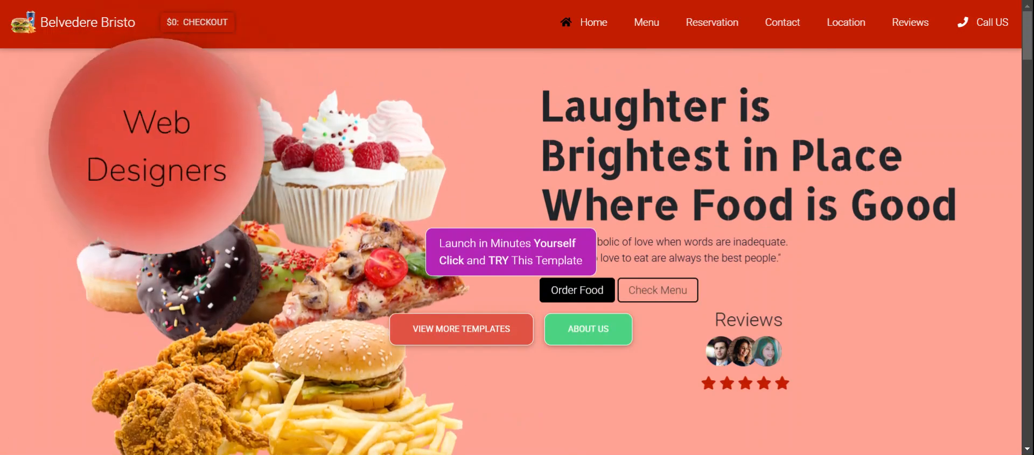
{"action": "scroll", "coordinate": [645, 264], "scroll_direction": "down", "scroll_amount": 4}
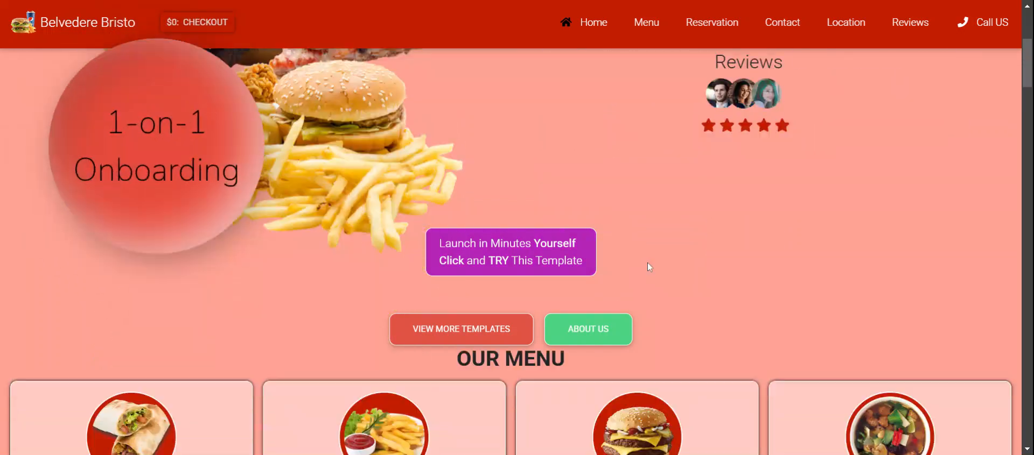
{"action": "scroll", "coordinate": [647, 263], "scroll_direction": "down", "scroll_amount": 7}
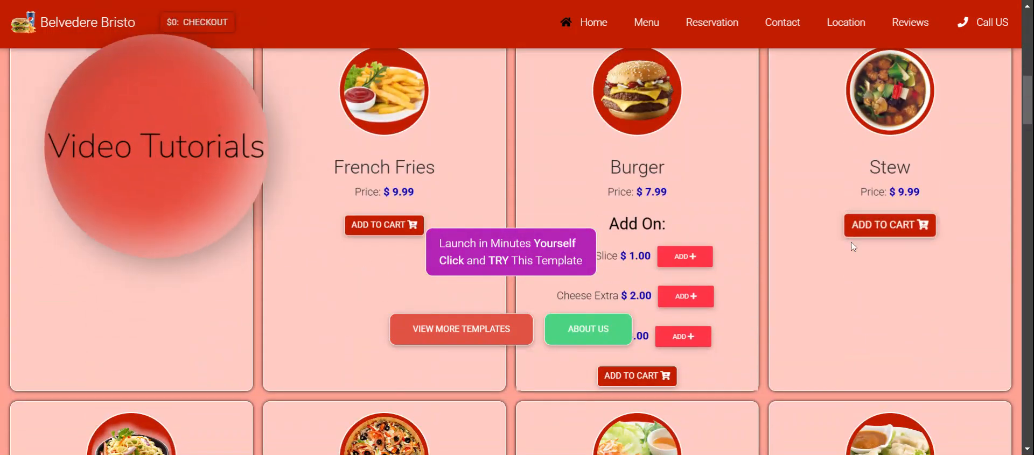
{"action": "scroll", "coordinate": [854, 246], "scroll_direction": "up", "scroll_amount": 11}
{"action": "scroll", "coordinate": [731, 237], "scroll_direction": "down", "scroll_amount": 5}
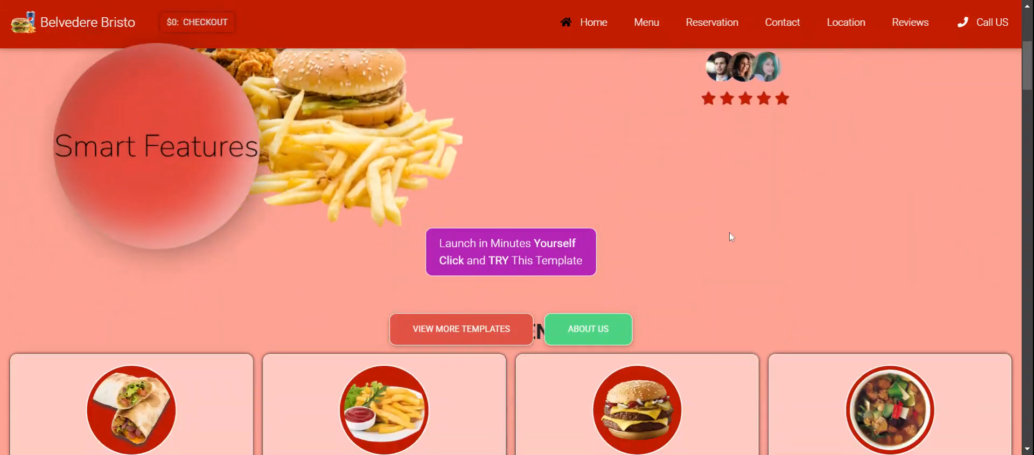
{"action": "scroll", "coordinate": [730, 237], "scroll_direction": "down", "scroll_amount": 17}
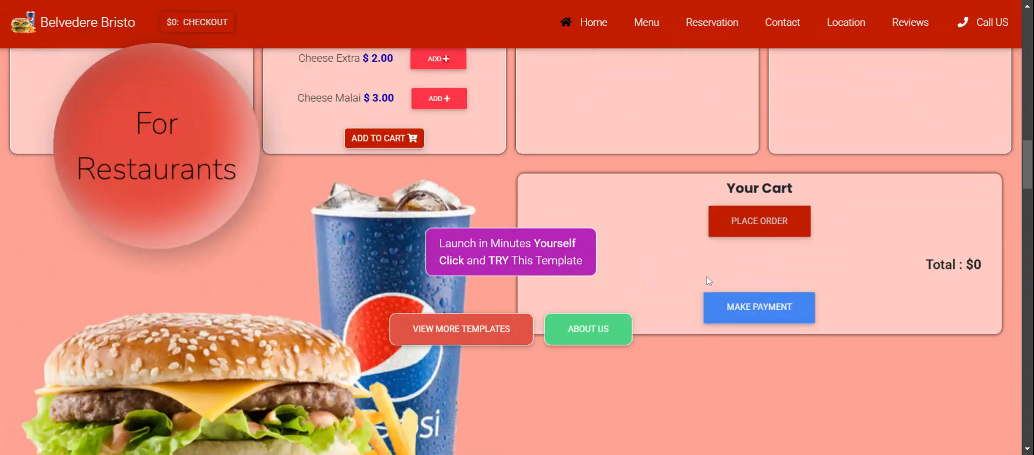
{"action": "scroll", "coordinate": [707, 279], "scroll_direction": "down", "scroll_amount": 15}
{"action": "scroll", "coordinate": [708, 284], "scroll_direction": "up", "scroll_amount": 20}
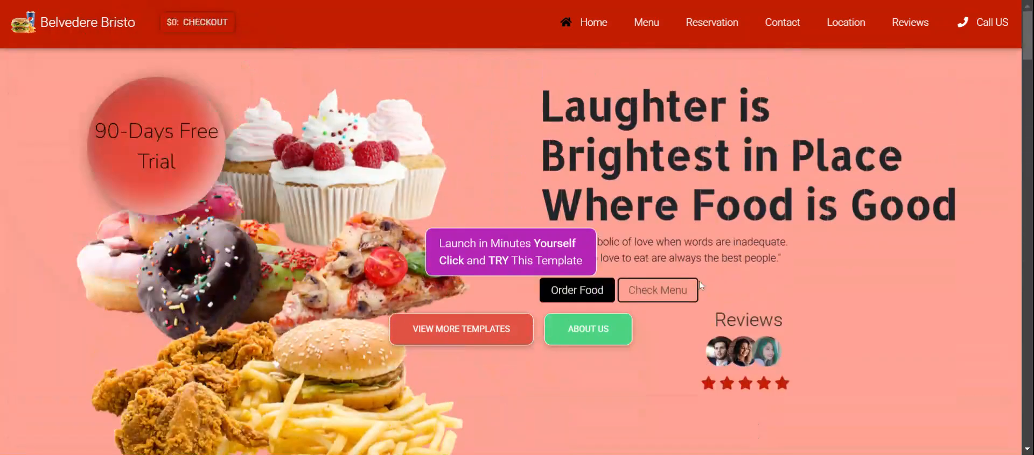
{"action": "scroll", "coordinate": [470, 282], "scroll_direction": "down", "scroll_amount": 5}
{"action": "scroll", "coordinate": [471, 282], "scroll_direction": "down", "scroll_amount": 4}
{"action": "scroll", "coordinate": [471, 278], "scroll_direction": "up", "scroll_amount": 9}
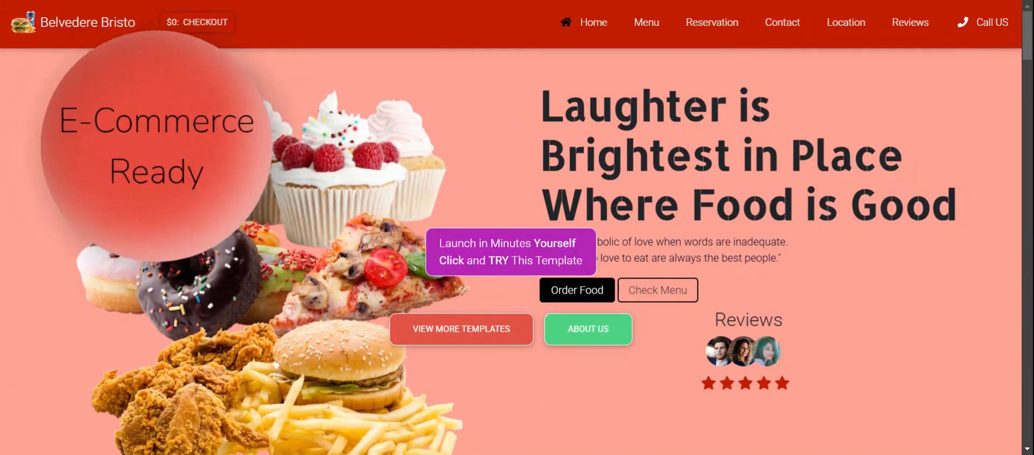
- Examine the food items, prices and add-ons in the restaurant template's Our Menu section
{"action": "scroll", "coordinate": [677, 273], "scroll_direction": "down", "scroll_amount": 8}
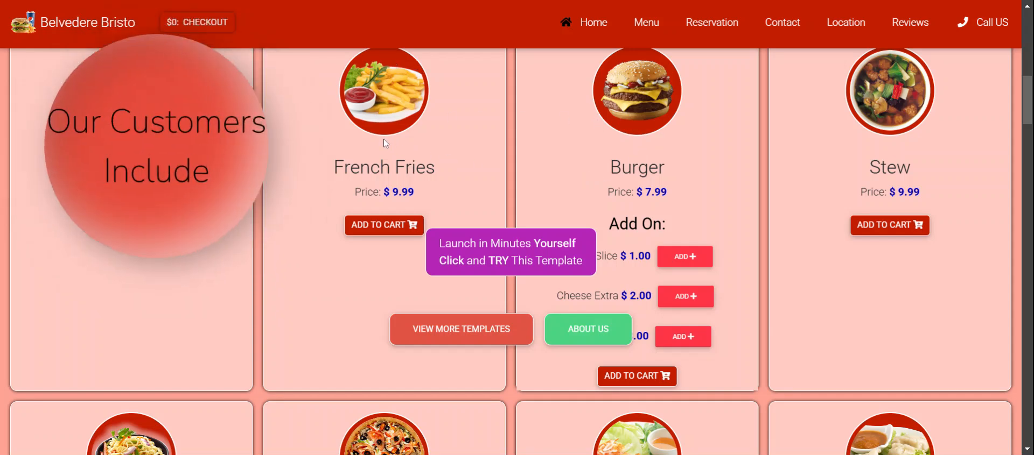
{"action": "scroll", "coordinate": [332, 223], "scroll_direction": "down", "scroll_amount": 4}
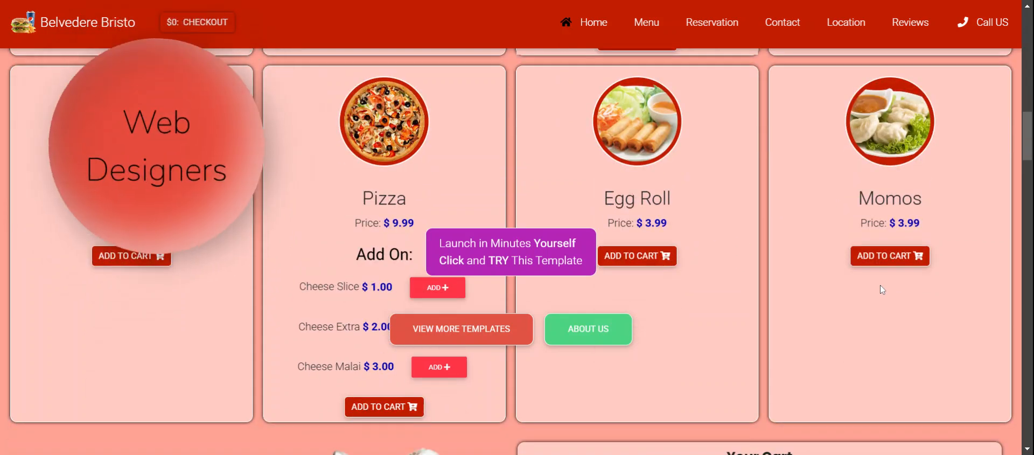
{"action": "scroll", "coordinate": [888, 307], "scroll_direction": "down", "scroll_amount": 2}
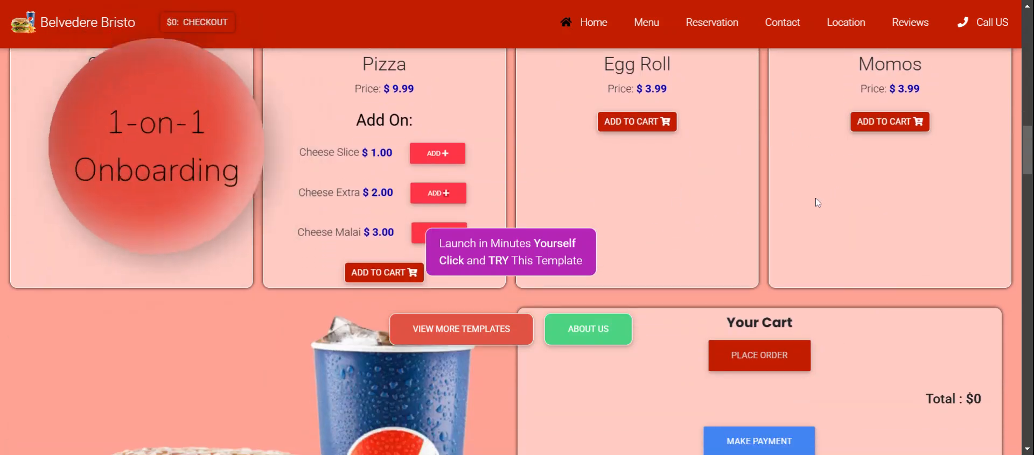
{"action": "scroll", "coordinate": [813, 203], "scroll_direction": "up", "scroll_amount": 2}
{"action": "scroll", "coordinate": [753, 202], "scroll_direction": "down", "scroll_amount": 1}
{"action": "scroll", "coordinate": [538, 191], "scroll_direction": "up", "scroll_amount": 2}
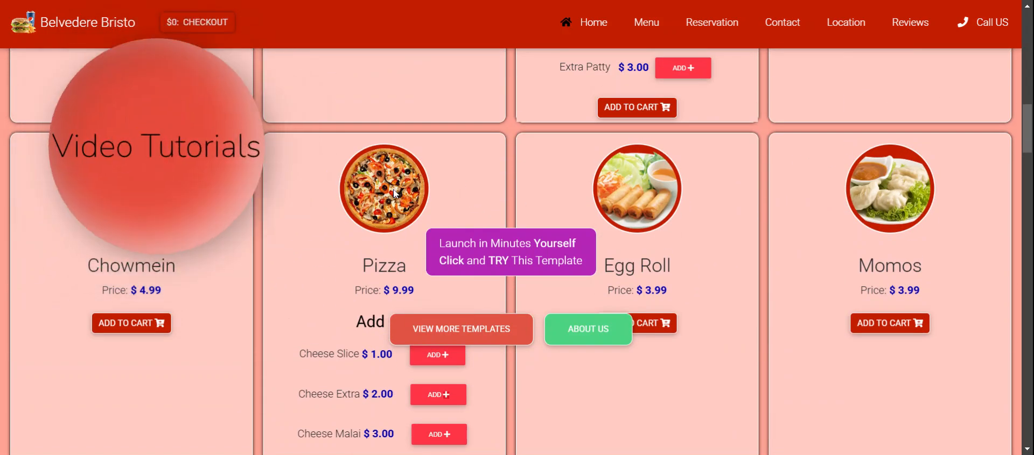
{"action": "scroll", "coordinate": [423, 269], "scroll_direction": "down", "scroll_amount": 1}
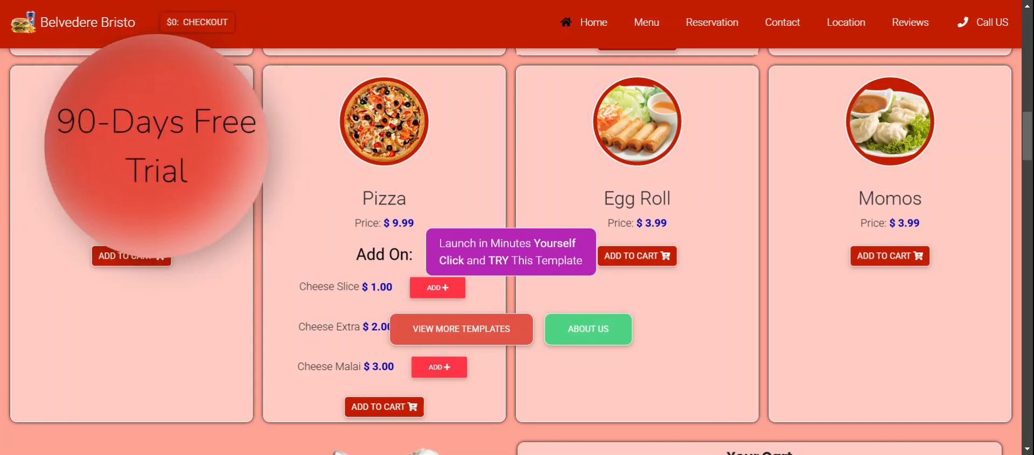
- Highlight the Pizza's base price and the prices of its cheese add-ons to review them
{"action": "left_click_drag", "start_coordinate": [359, 288], "coordinate": [302, 299]}
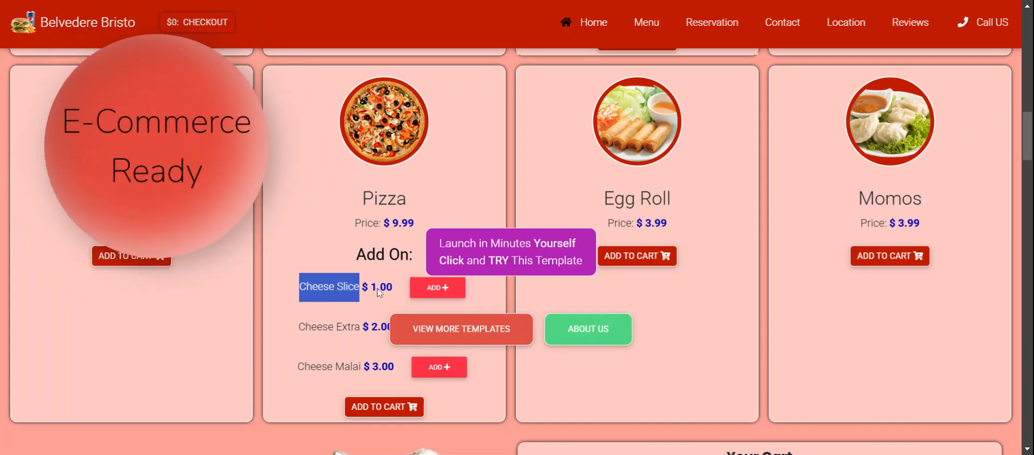
{"action": "left_click_drag", "start_coordinate": [399, 223], "coordinate": [431, 230]}
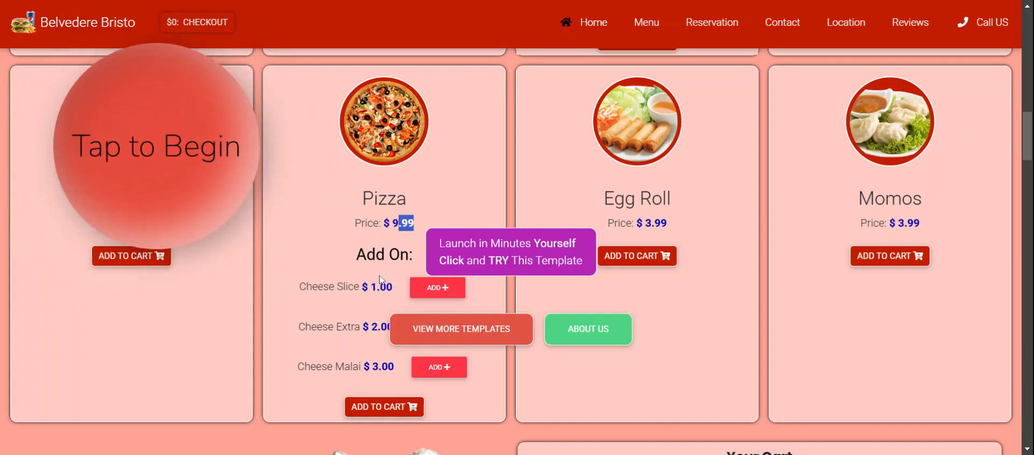
{"action": "left_click_drag", "start_coordinate": [371, 287], "coordinate": [387, 287]}
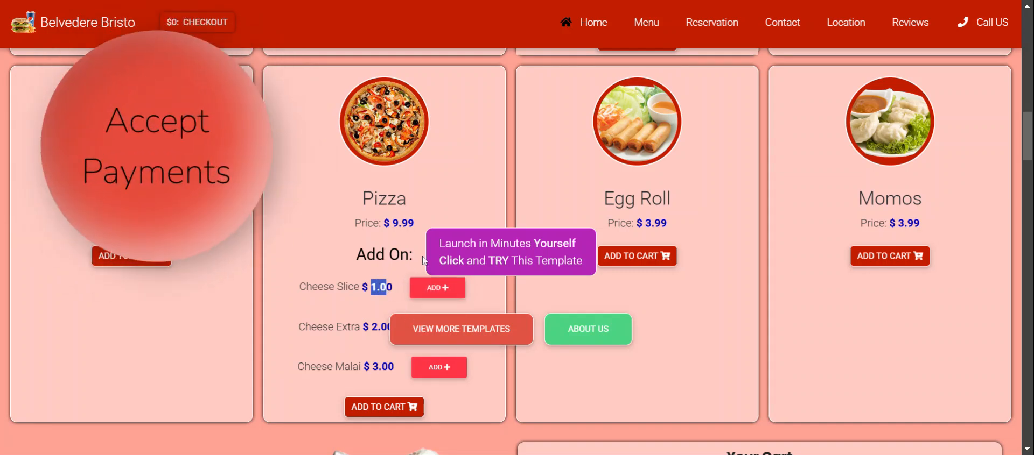
{"action": "left_click_drag", "start_coordinate": [390, 223], "coordinate": [434, 229]}
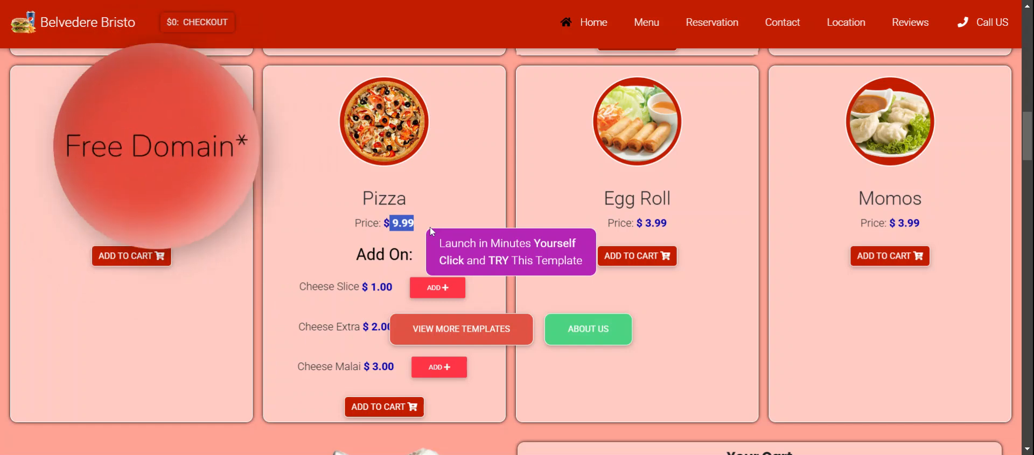
{"action": "left_click_drag", "start_coordinate": [371, 291], "coordinate": [395, 293]}
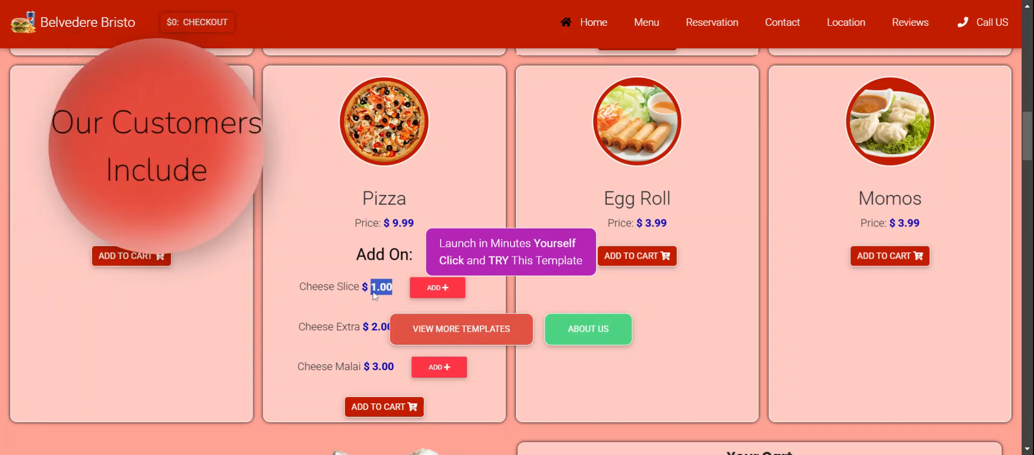
{"action": "left_click_drag", "start_coordinate": [373, 329], "coordinate": [393, 328]}
{"action": "left_click", "coordinate": [377, 296]}
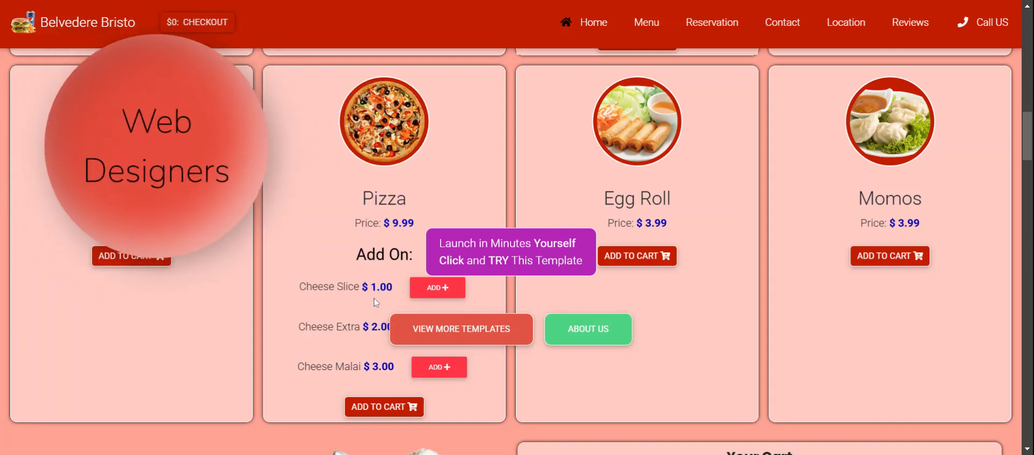
{"action": "double_click", "coordinate": [380, 287]}
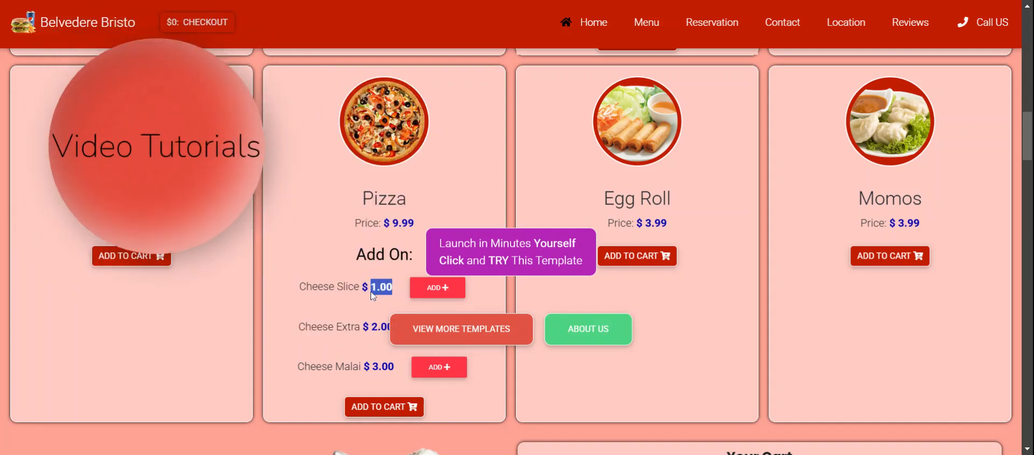
{"action": "double_click", "coordinate": [379, 366]}
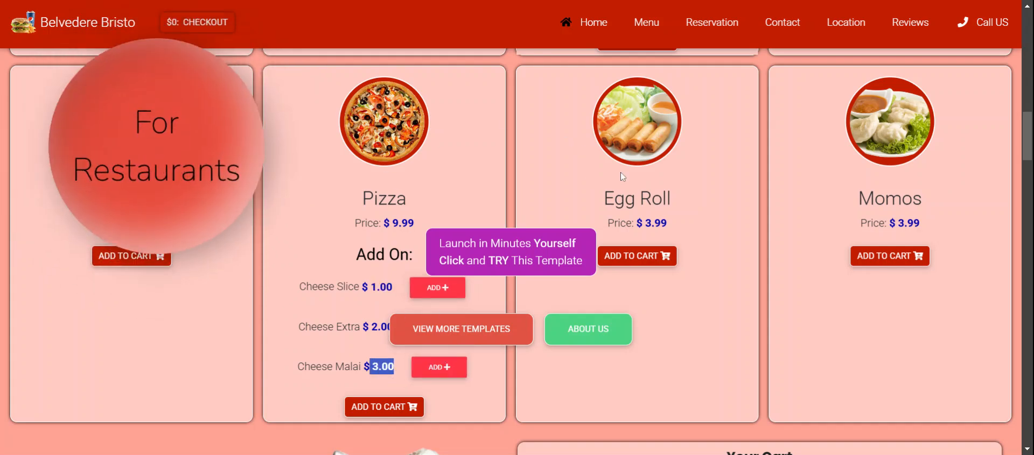
- Check the Your Cart section and add French Fries to the cart from the menu
{"action": "scroll", "coordinate": [429, 159], "scroll_direction": "down", "scroll_amount": 5}
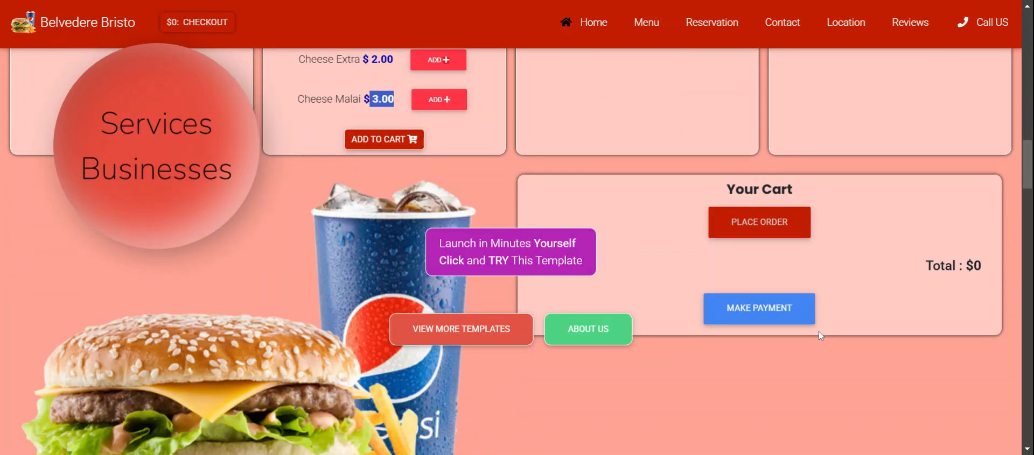
{"action": "scroll", "coordinate": [816, 349], "scroll_direction": "up", "scroll_amount": 9}
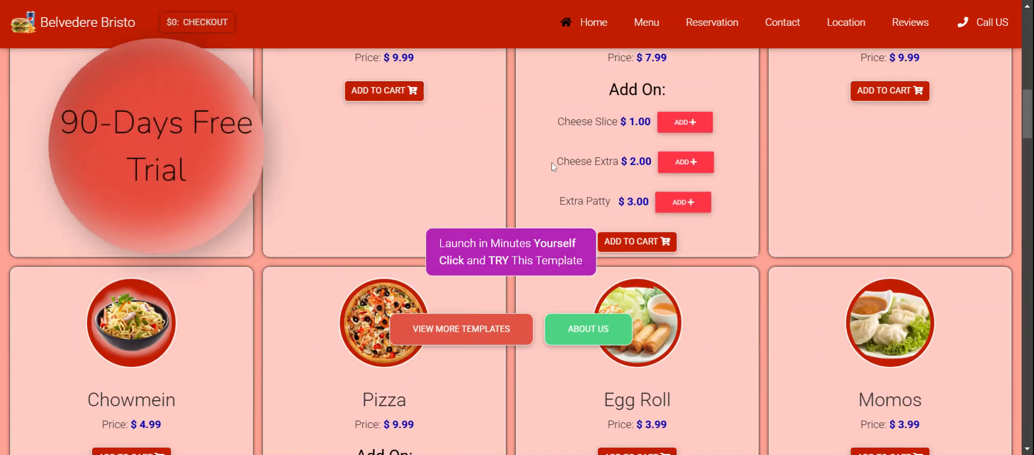
{"action": "left_click", "coordinate": [412, 100]}
{"action": "scroll", "coordinate": [786, 182], "scroll_direction": "up", "scroll_amount": 3}
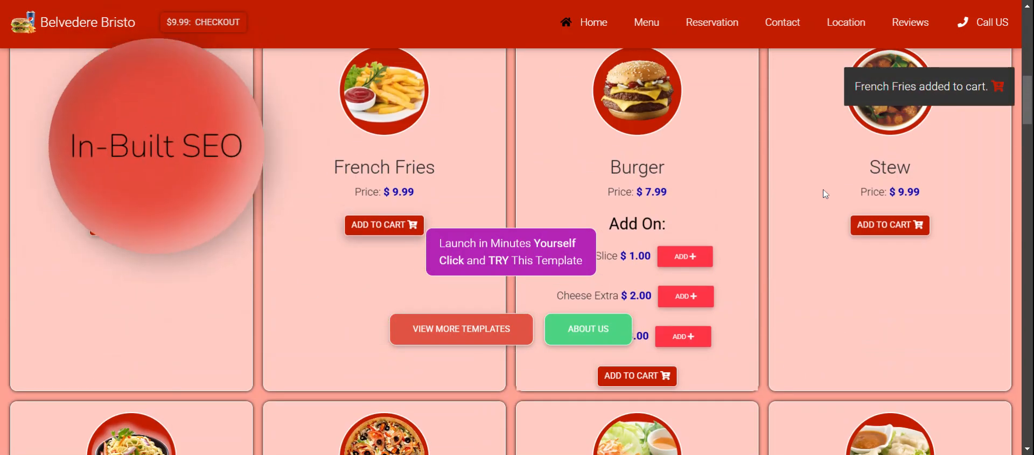
- Add Stew and Egg Roll to the cart from the menu and highlight the Your Cart heading
{"action": "scroll", "coordinate": [799, 271], "scroll_direction": "down", "scroll_amount": 7}
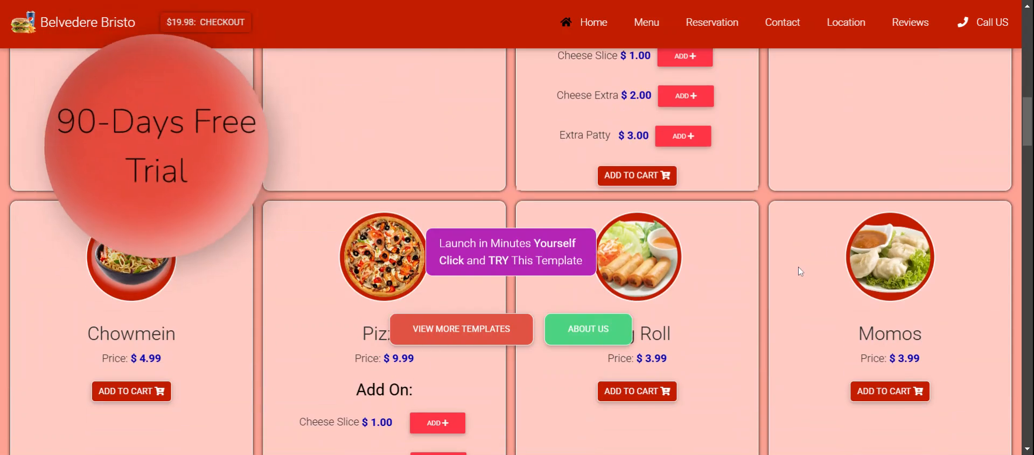
{"action": "scroll", "coordinate": [802, 280], "scroll_direction": "down", "scroll_amount": 2}
{"action": "left_click", "coordinate": [637, 122]}
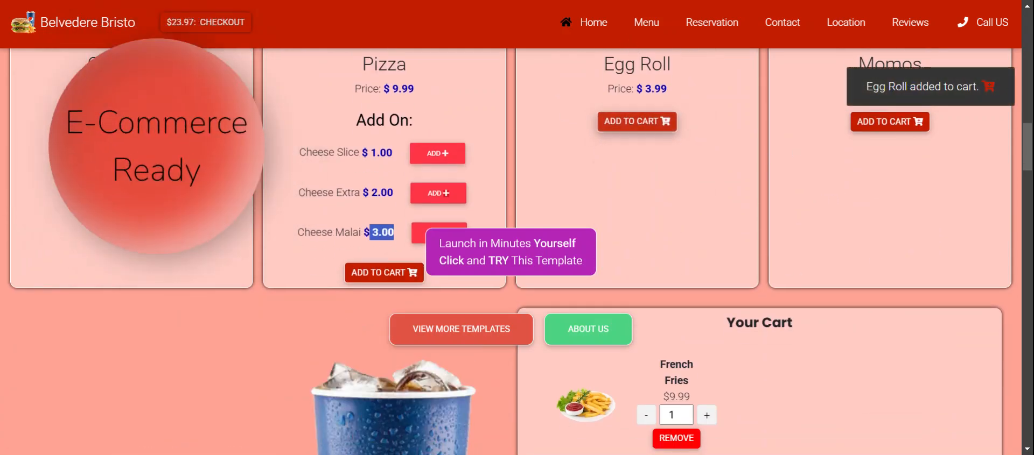
{"action": "scroll", "coordinate": [729, 299], "scroll_direction": "down", "scroll_amount": 4}
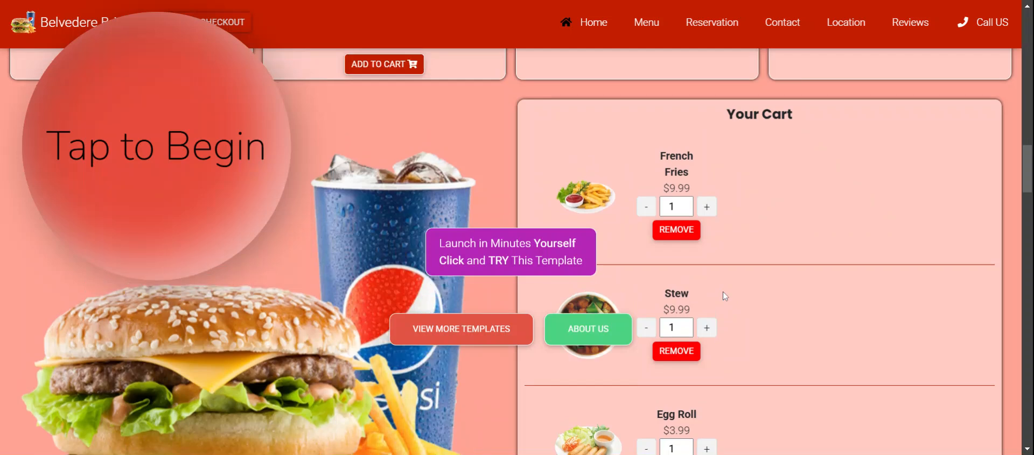
{"action": "left_click_drag", "start_coordinate": [725, 123], "coordinate": [838, 130]}
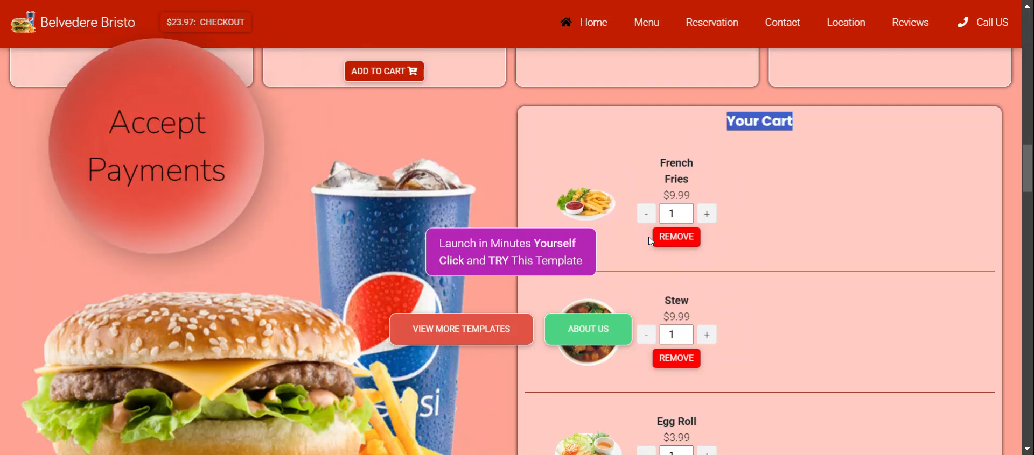
- Increase the cart quantities of French Fries to 3 and Stew to 2
{"action": "scroll", "coordinate": [646, 231], "scroll_direction": "down", "scroll_amount": 1}
{"action": "left_click", "coordinate": [706, 148]}
{"action": "left_click", "coordinate": [706, 147]}
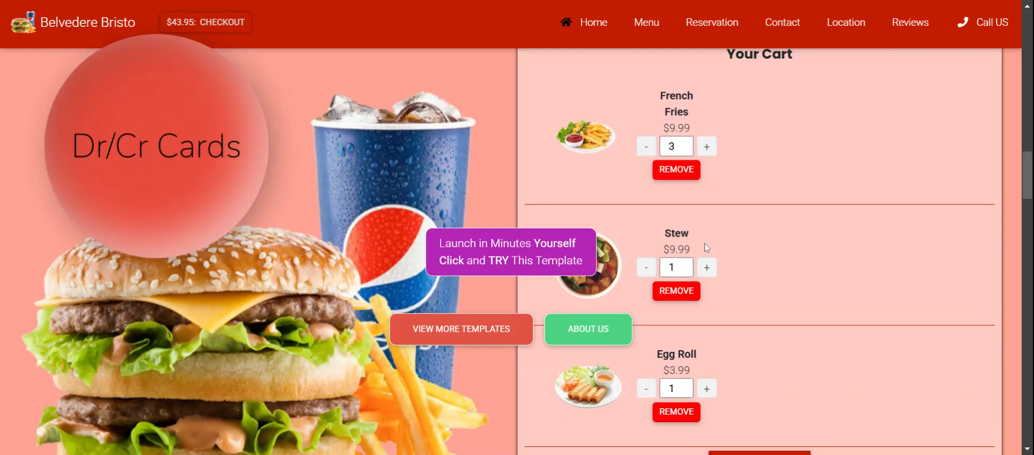
{"action": "left_click", "coordinate": [706, 269]}
{"action": "left_click", "coordinate": [706, 270]}
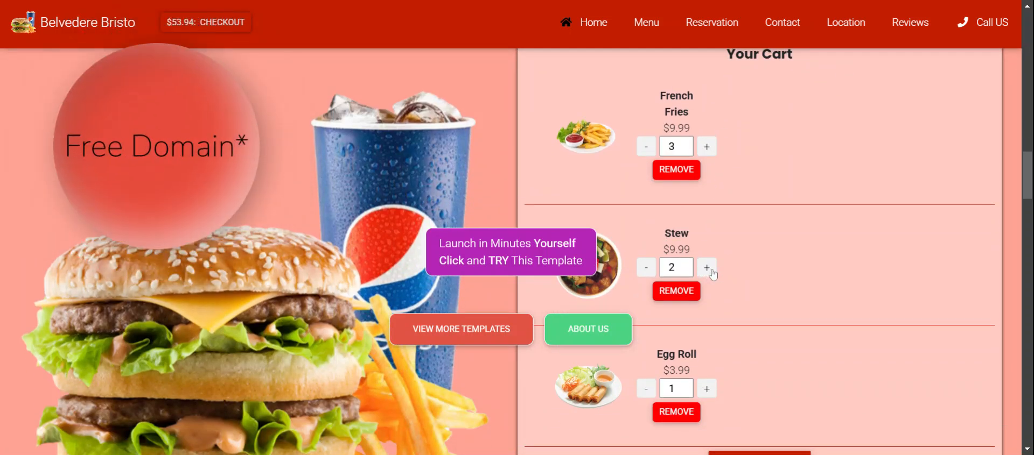
- Remove Stew from the cart and reduce the French Fries quantity to 1
{"action": "left_click", "coordinate": [684, 293]}
{"action": "scroll", "coordinate": [881, 332], "scroll_direction": "up", "scroll_amount": 1}
{"action": "scroll", "coordinate": [881, 332], "scroll_direction": "down", "scroll_amount": 1}
{"action": "left_click", "coordinate": [646, 146]}
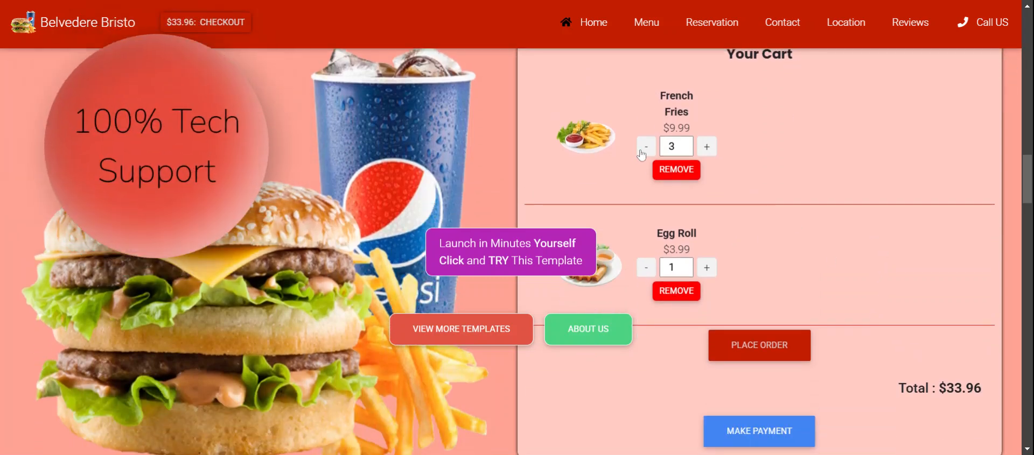
{"action": "left_click", "coordinate": [642, 151]}
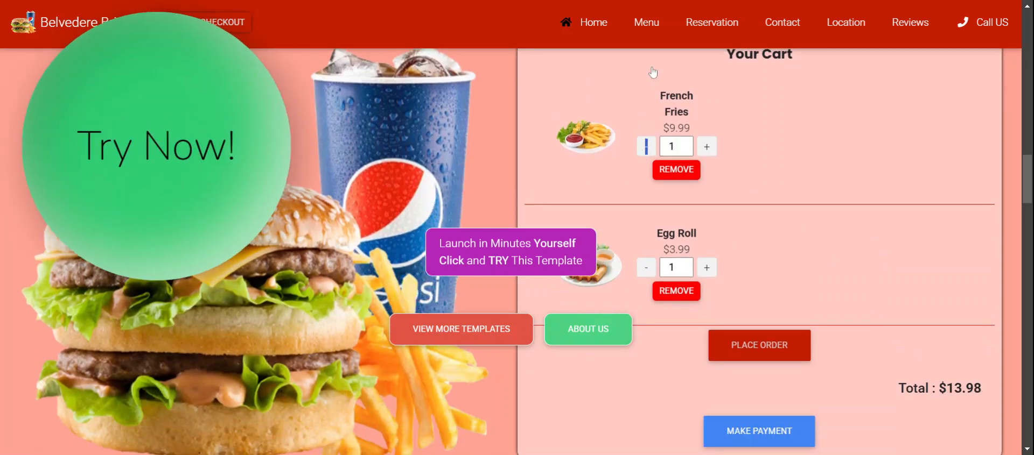
- Raise the French Fries quantity to 6 and place the order to open the pickup and delivery options
{"action": "left_click", "coordinate": [709, 150]}
{"action": "left_click", "coordinate": [709, 149]}
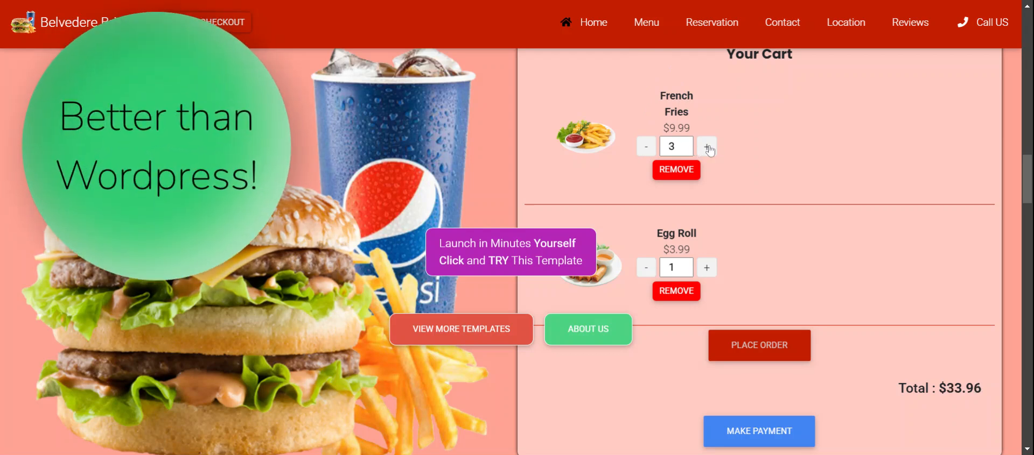
{"action": "left_click", "coordinate": [710, 150]}
{"action": "left_click", "coordinate": [710, 149]}
{"action": "left_click", "coordinate": [710, 150]}
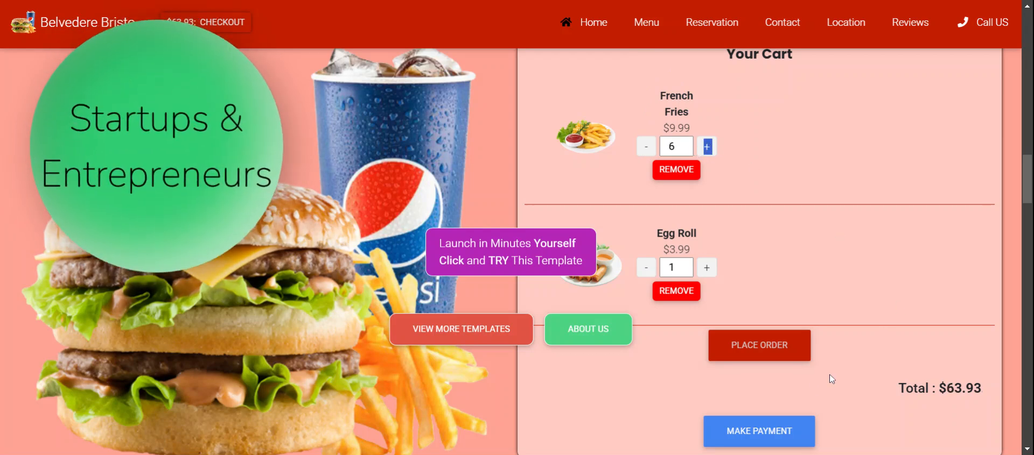
{"action": "left_click", "coordinate": [778, 350]}
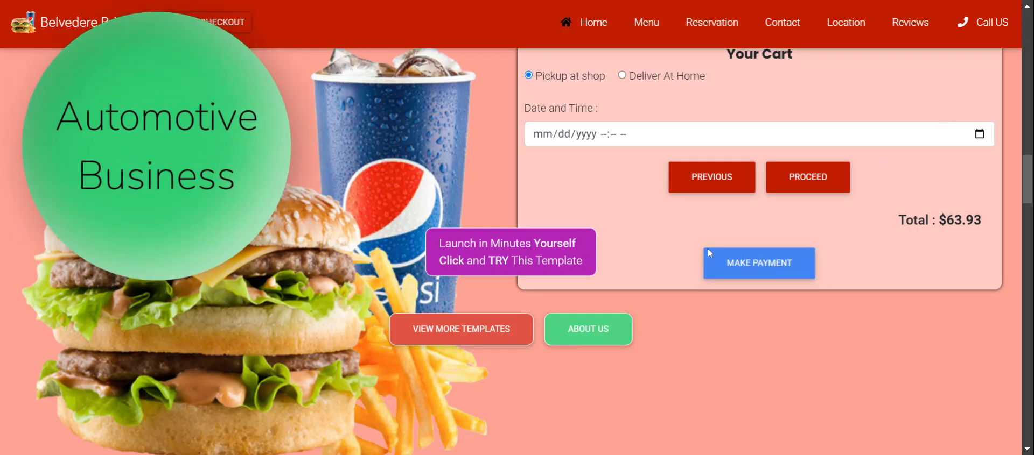
- Look through the restaurant template's Book A Table form, cart pickup and delivery options, and Customers Reviews section
{"action": "scroll", "coordinate": [670, 275], "scroll_direction": "down", "scroll_amount": 6}
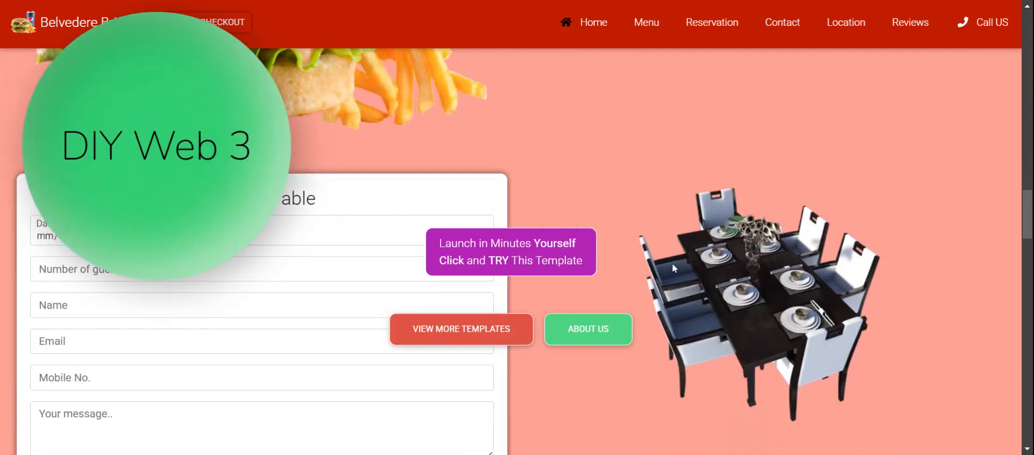
{"action": "scroll", "coordinate": [674, 265], "scroll_direction": "down", "scroll_amount": 3}
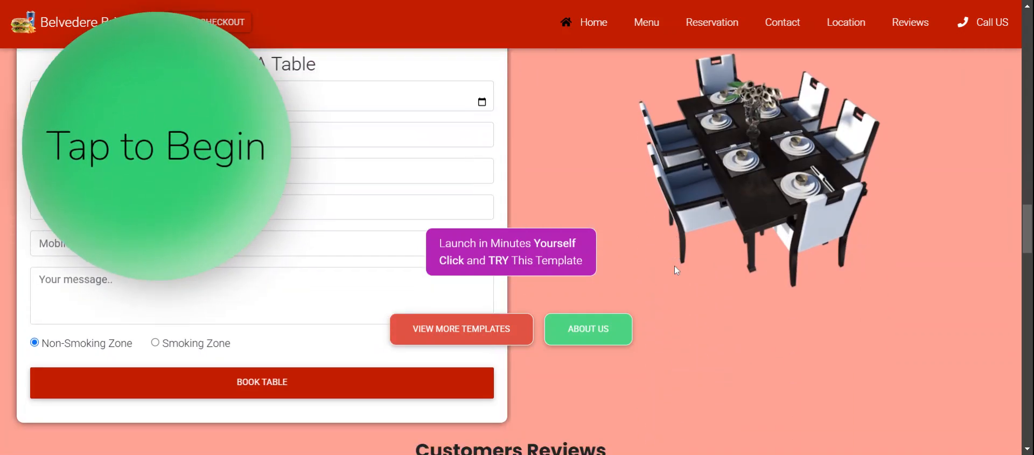
{"action": "scroll", "coordinate": [681, 283], "scroll_direction": "up", "scroll_amount": 4}
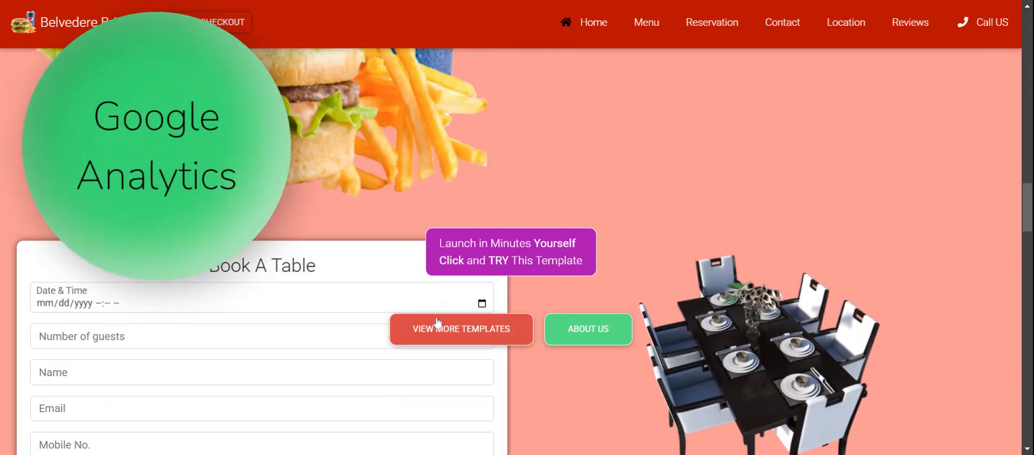
{"action": "scroll", "coordinate": [657, 253], "scroll_direction": "up", "scroll_amount": 6}
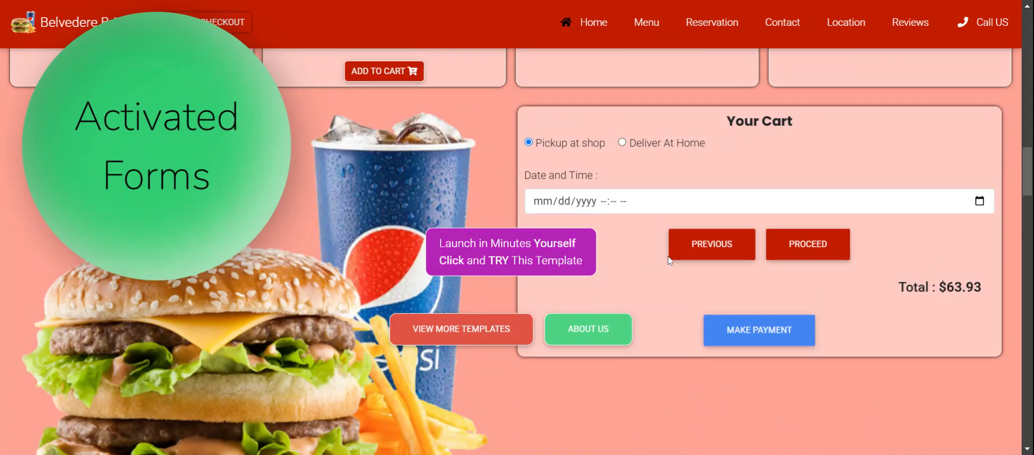
{"action": "scroll", "coordinate": [569, 352], "scroll_direction": "down", "scroll_amount": 6}
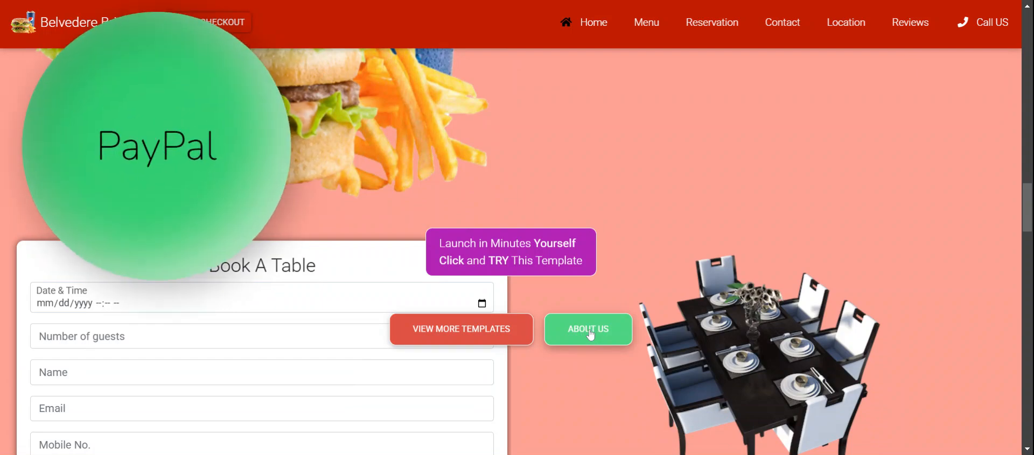
{"action": "scroll", "coordinate": [587, 333], "scroll_direction": "down", "scroll_amount": 5}
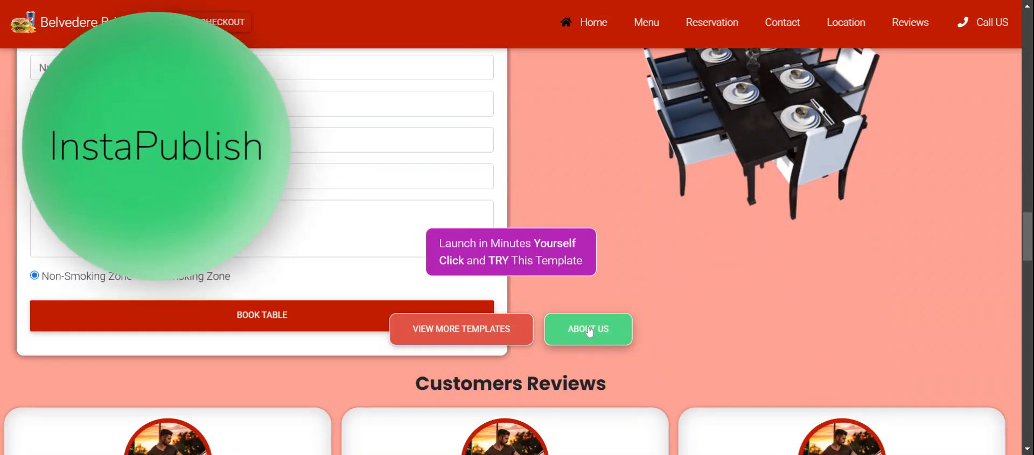
{"action": "scroll", "coordinate": [589, 332], "scroll_direction": "down", "scroll_amount": 5}
{"action": "scroll", "coordinate": [591, 332], "scroll_direction": "up", "scroll_amount": 12}
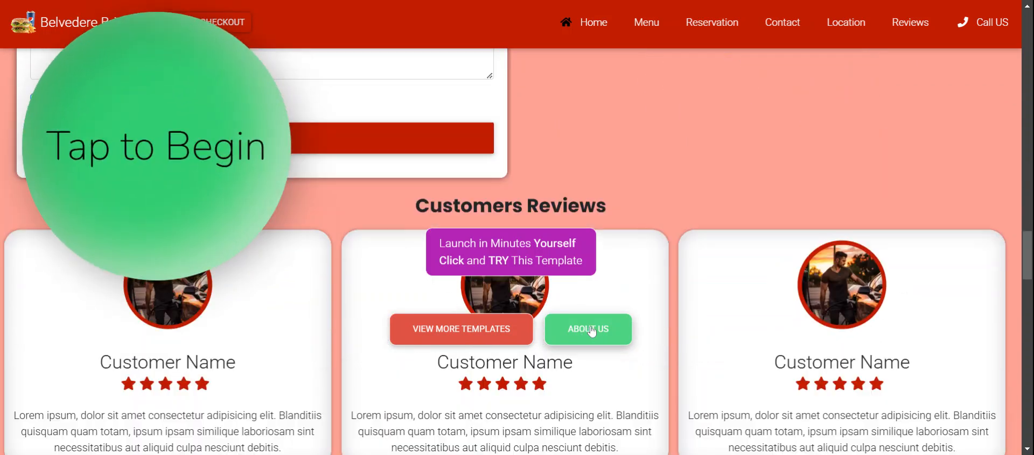
{"action": "scroll", "coordinate": [592, 333], "scroll_direction": "up", "scroll_amount": 5}
{"action": "scroll", "coordinate": [658, 404], "scroll_direction": "down", "scroll_amount": 9}
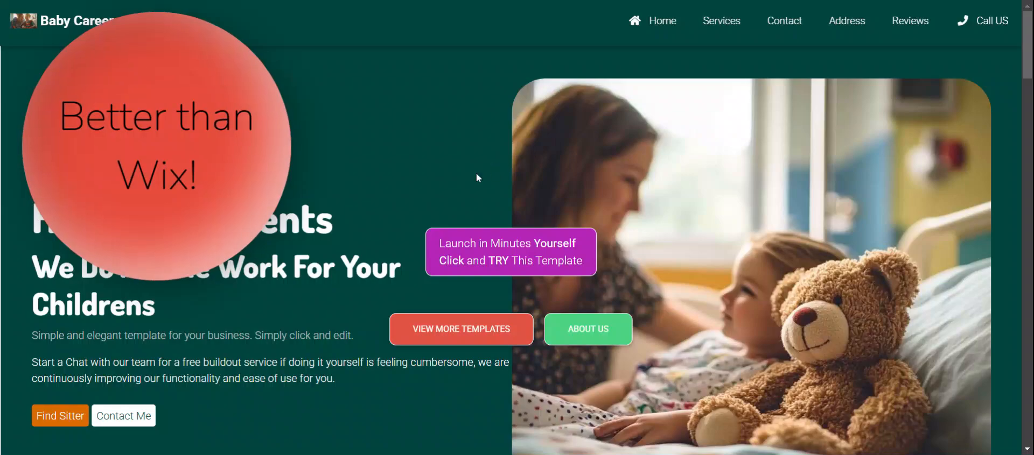
- Look through the childcare template's services, About Us section, contact form, location map and footer
{"action": "scroll", "coordinate": [526, 278], "scroll_direction": "down", "scroll_amount": 10}
{"action": "scroll", "coordinate": [533, 275], "scroll_direction": "up", "scroll_amount": 9}
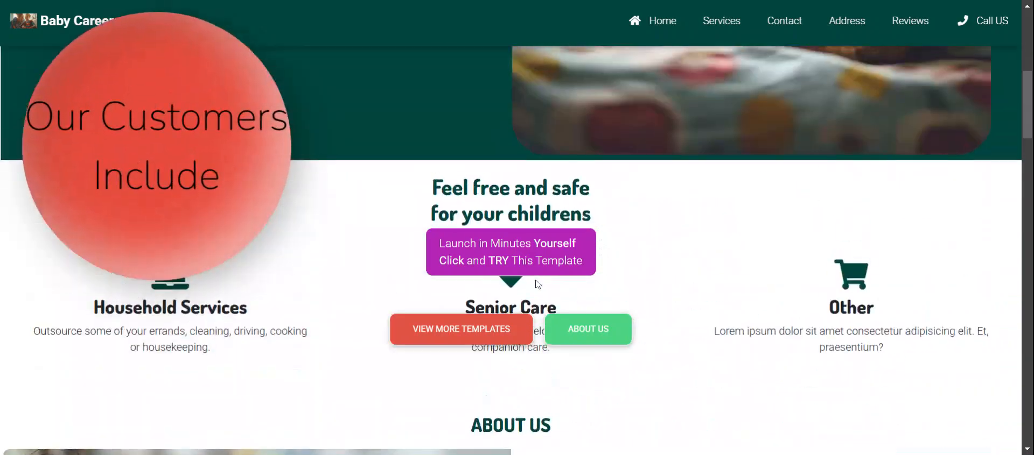
{"action": "scroll", "coordinate": [213, 252], "scroll_direction": "down", "scroll_amount": 15}
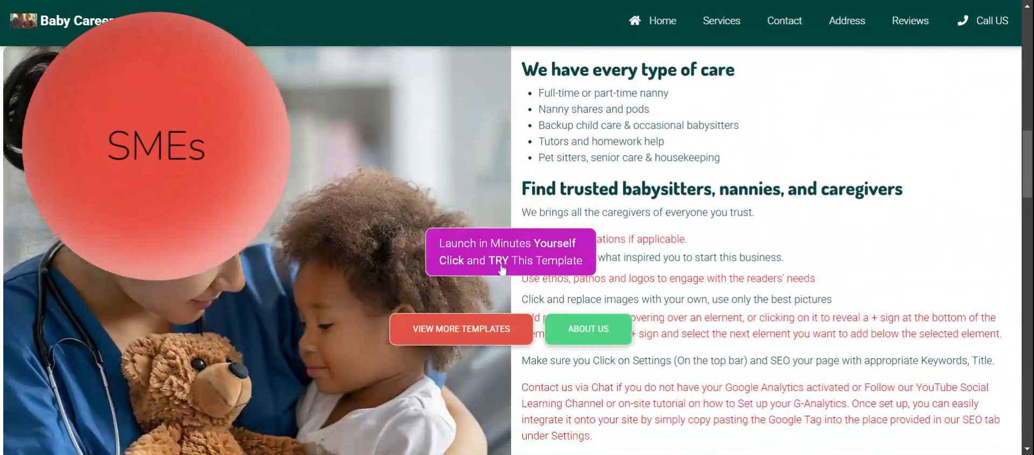
{"action": "scroll", "coordinate": [666, 292], "scroll_direction": "down", "scroll_amount": 10}
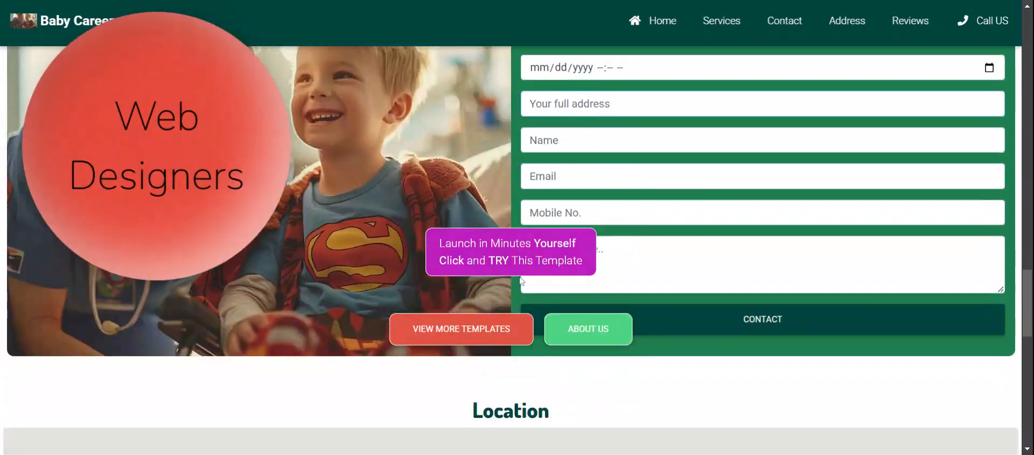
{"action": "scroll", "coordinate": [451, 188], "scroll_direction": "up", "scroll_amount": 4}
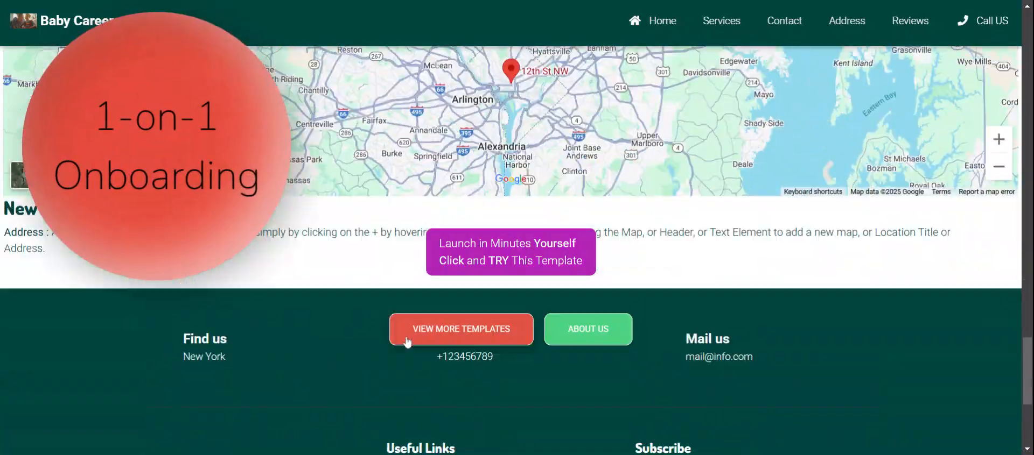
{"action": "scroll", "coordinate": [547, 376], "scroll_direction": "down", "scroll_amount": 5}
{"action": "scroll", "coordinate": [662, 376], "scroll_direction": "up", "scroll_amount": 15}
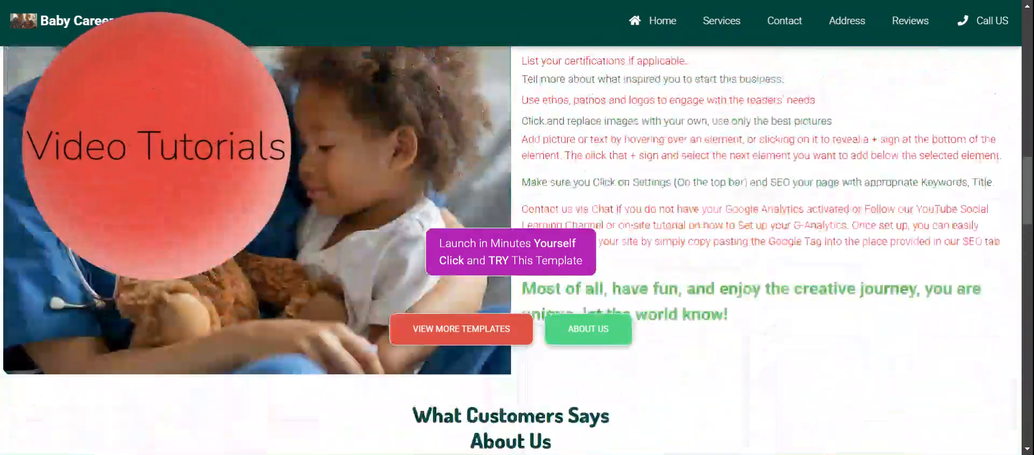
{"action": "scroll", "coordinate": [666, 382], "scroll_direction": "down", "scroll_amount": 10}
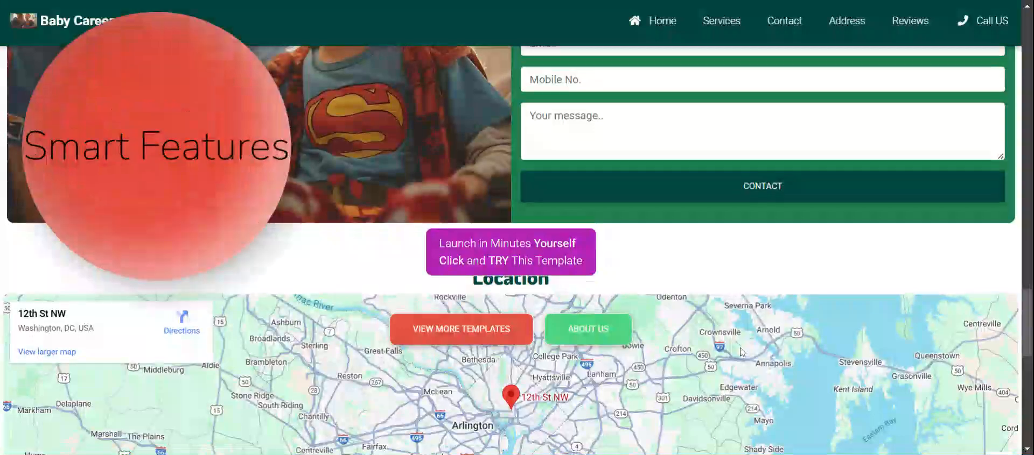
- Choose Housekeeping as the service type in the childcare template's Activated Contact Form
{"action": "scroll", "coordinate": [738, 352], "scroll_direction": "up", "scroll_amount": 5}
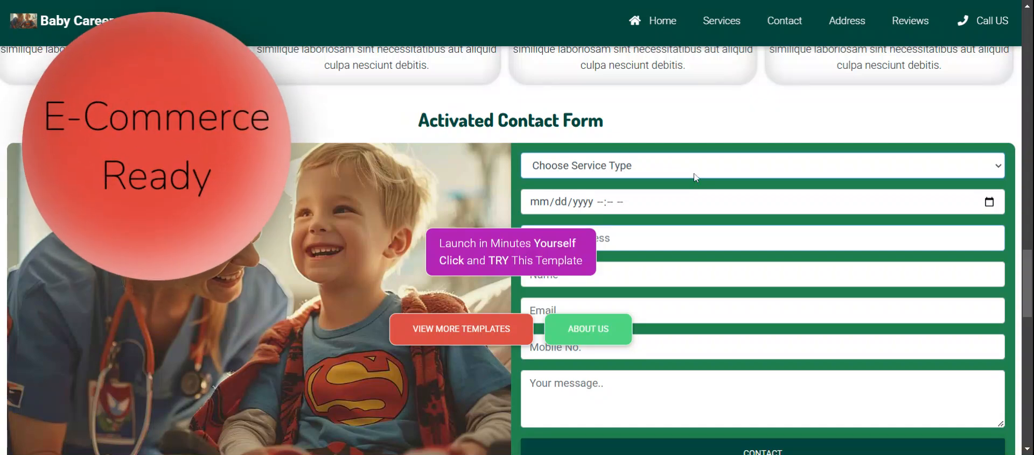
{"action": "left_click", "coordinate": [694, 174]}
{"action": "left_click", "coordinate": [681, 210]}
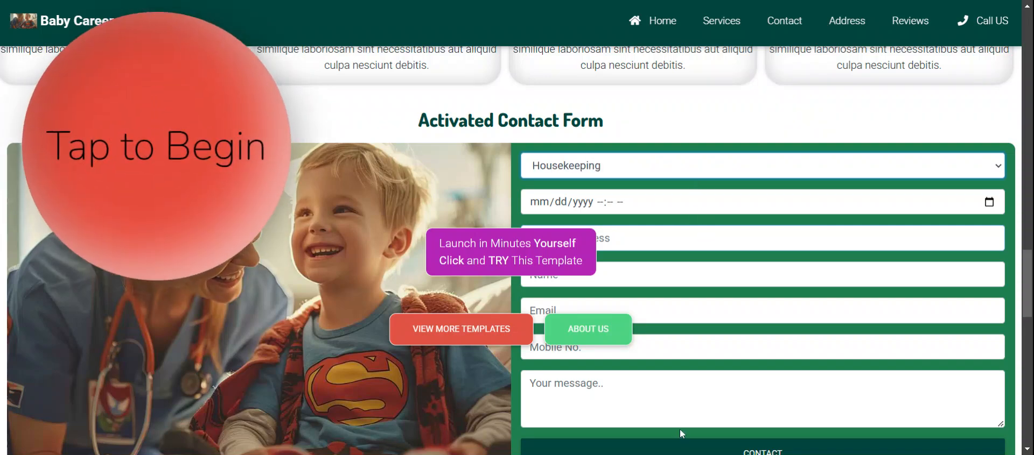
{"action": "scroll", "coordinate": [683, 431], "scroll_direction": "down", "scroll_amount": 3}
{"action": "scroll", "coordinate": [681, 416], "scroll_direction": "up", "scroll_amount": 3}
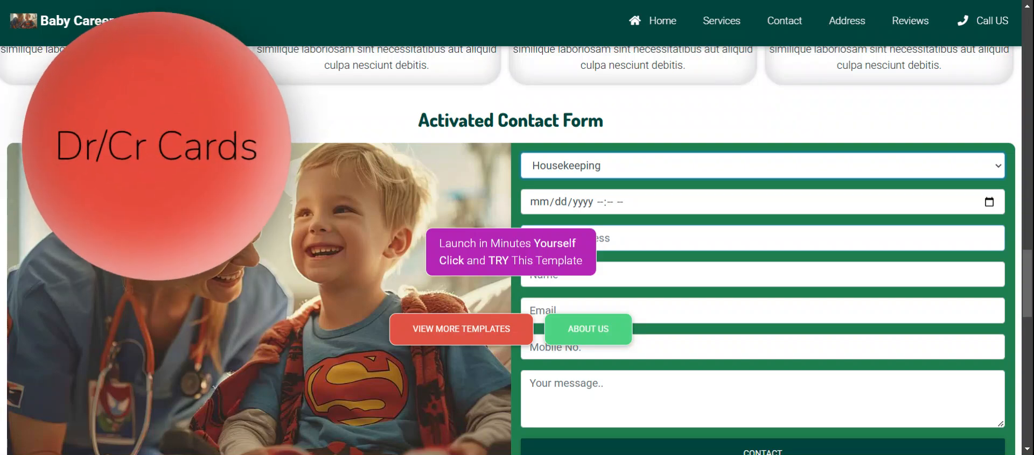
- Review the childcare template's Location section, contact form fields and customer reviews
{"action": "scroll", "coordinate": [684, 406], "scroll_direction": "down", "scroll_amount": 7}
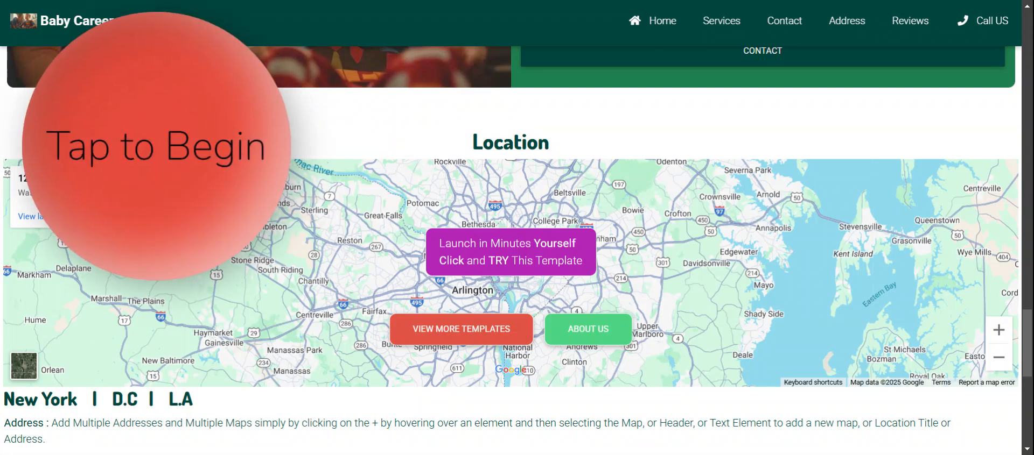
{"action": "scroll", "coordinate": [511, 243], "scroll_direction": "up", "scroll_amount": 5}
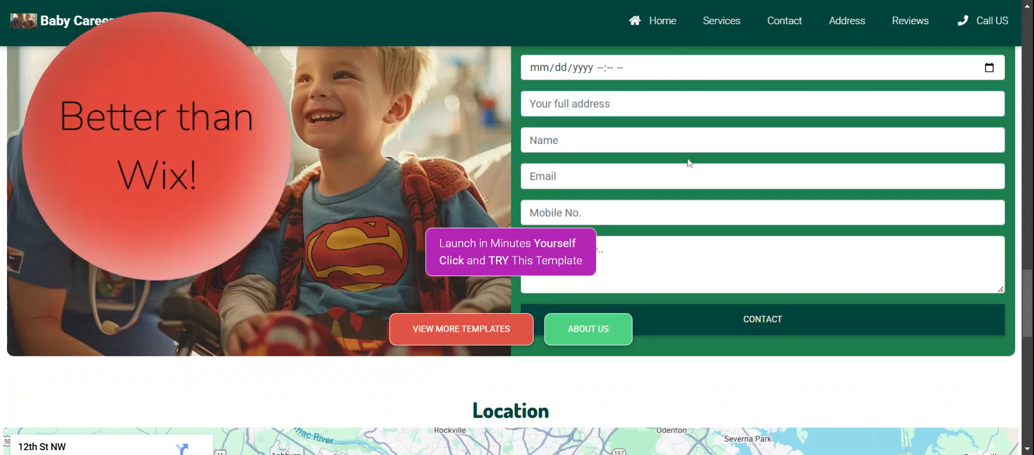
{"action": "scroll", "coordinate": [693, 161], "scroll_direction": "up", "scroll_amount": 3}
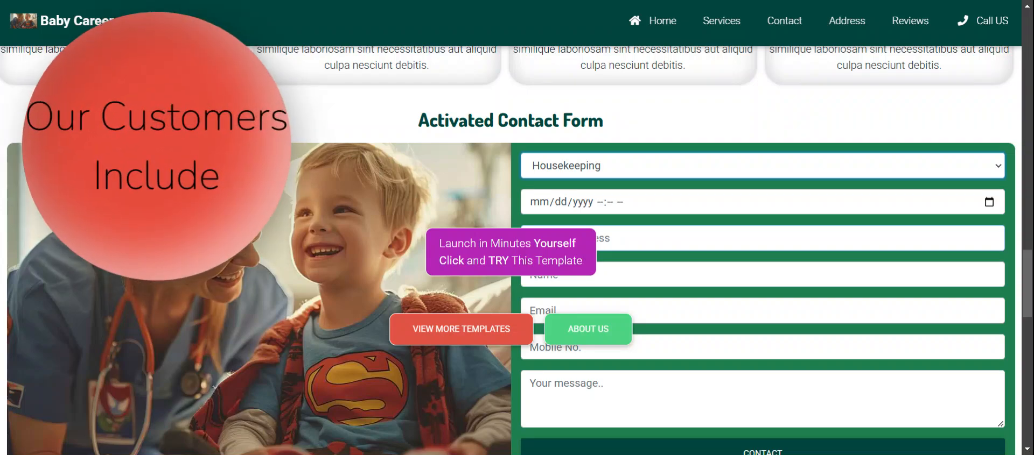
{"action": "scroll", "coordinate": [662, 202], "scroll_direction": "up", "scroll_amount": 7}
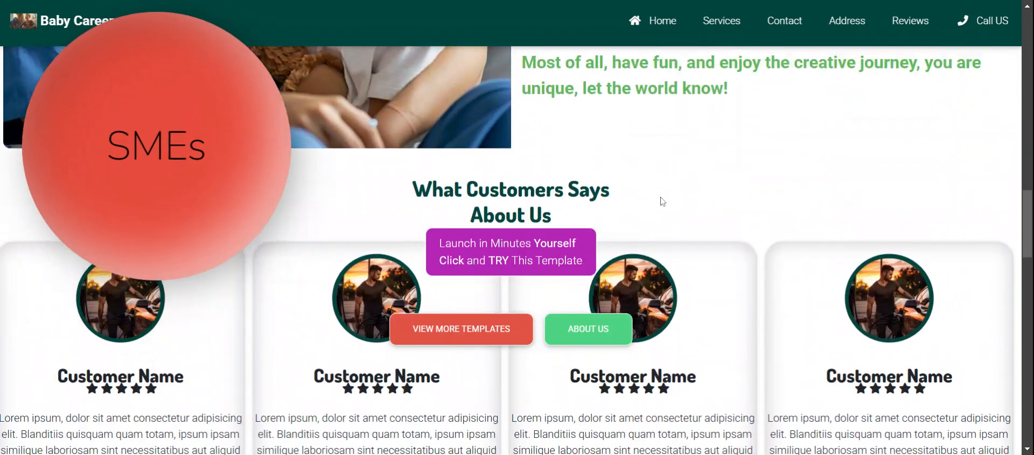
{"action": "scroll", "coordinate": [662, 202], "scroll_direction": "up", "scroll_amount": 5}
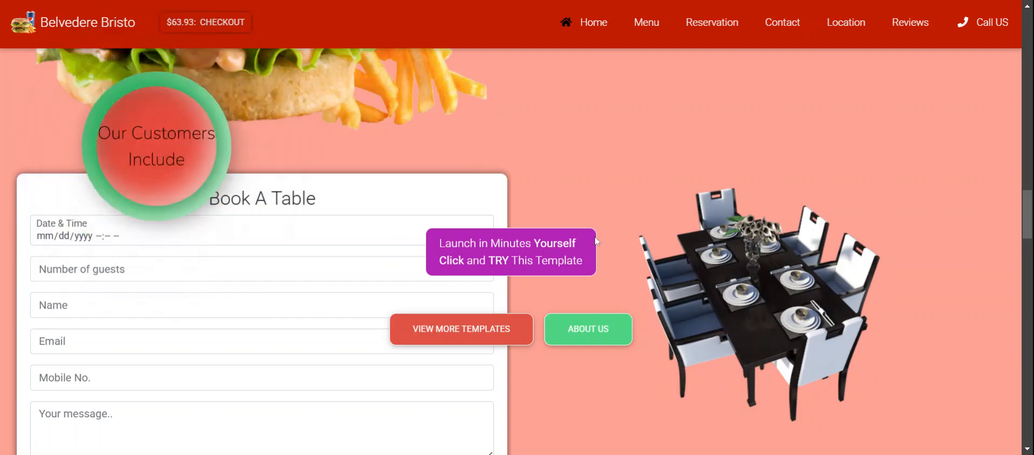
- Return to the Belvedere Bristo restaurant template and look over its About us and Book A Table sections
{"action": "scroll", "coordinate": [603, 259], "scroll_direction": "up", "scroll_amount": 5}
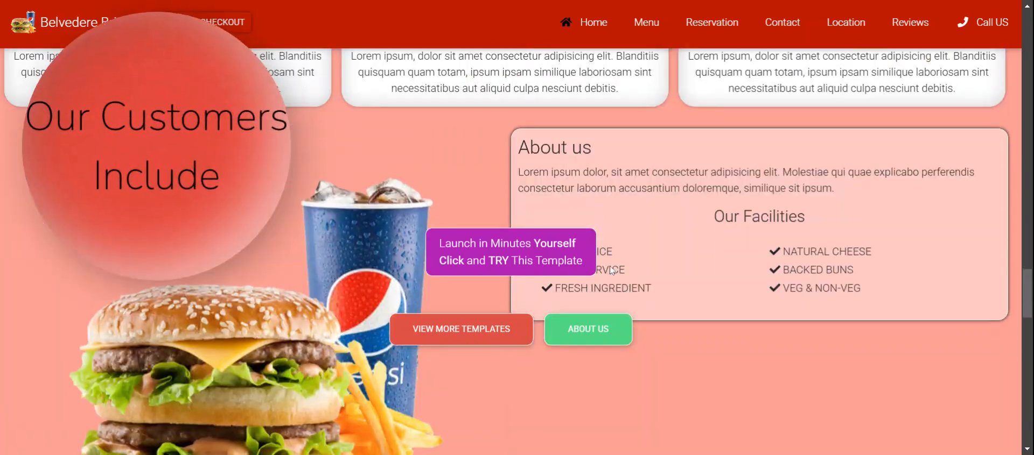
{"action": "scroll", "coordinate": [614, 74], "scroll_direction": "up", "scroll_amount": 4}
{"action": "scroll", "coordinate": [641, 200], "scroll_direction": "down", "scroll_amount": 9}
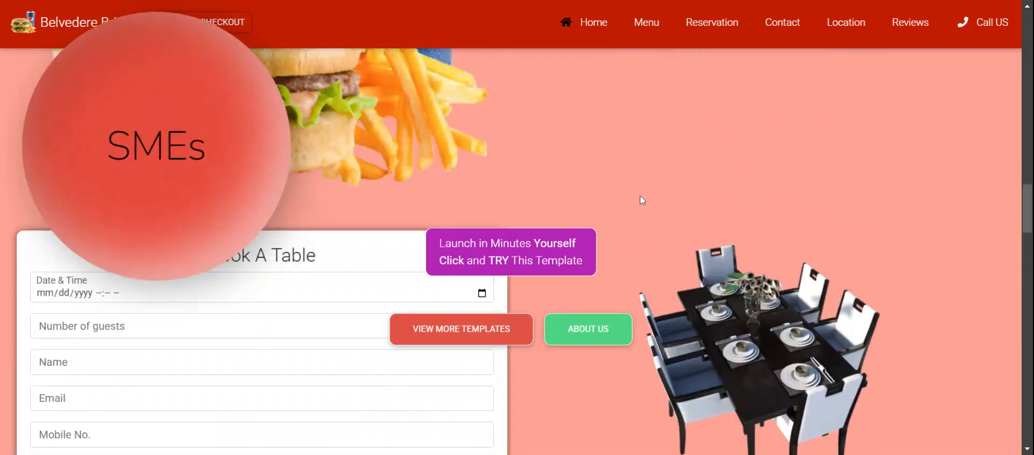
- Review the restaurant template's Book A Table form and its food menu with prices and add-ons
{"action": "scroll", "coordinate": [642, 200], "scroll_direction": "up", "scroll_amount": 8}
{"action": "scroll", "coordinate": [698, 201], "scroll_direction": "down", "scroll_amount": 8}
{"action": "scroll", "coordinate": [370, 274], "scroll_direction": "down", "scroll_amount": 1}
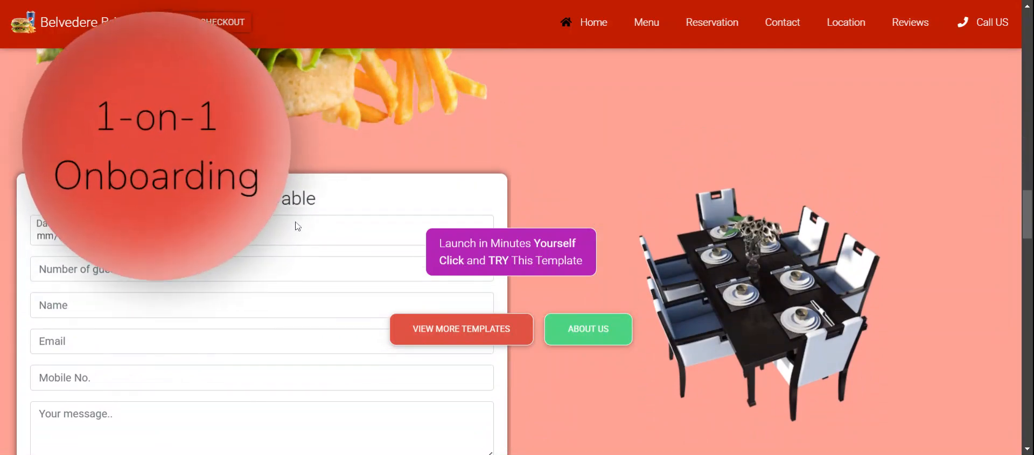
{"action": "scroll", "coordinate": [301, 237], "scroll_direction": "down", "scroll_amount": 3}
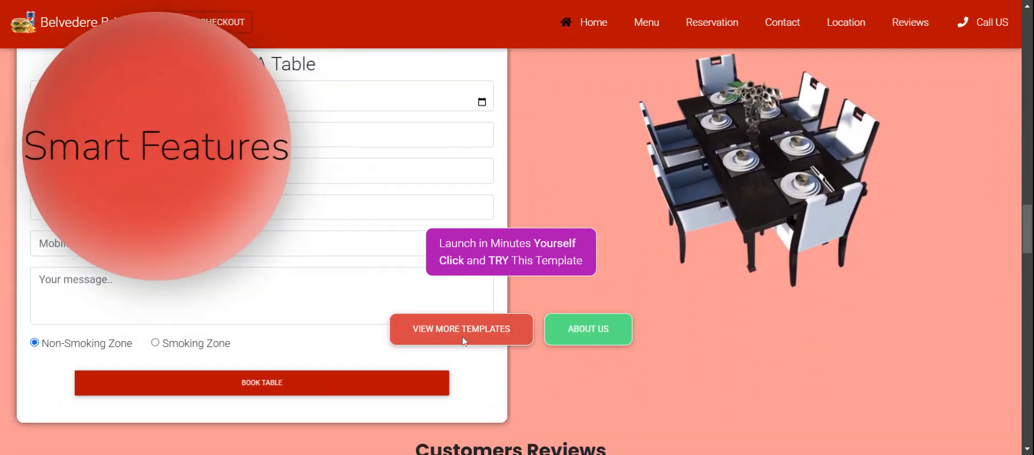
{"action": "scroll", "coordinate": [735, 245], "scroll_direction": "up", "scroll_amount": 5}
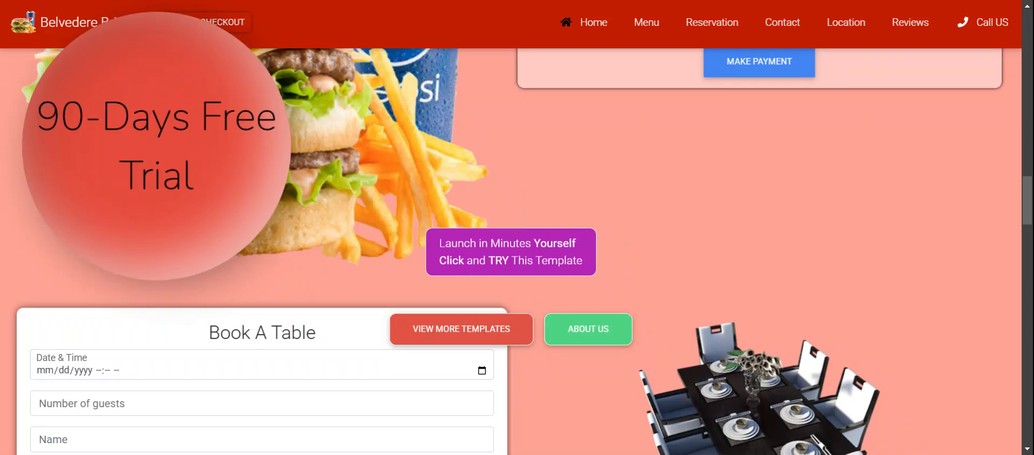
{"action": "scroll", "coordinate": [782, 232], "scroll_direction": "up", "scroll_amount": 14}
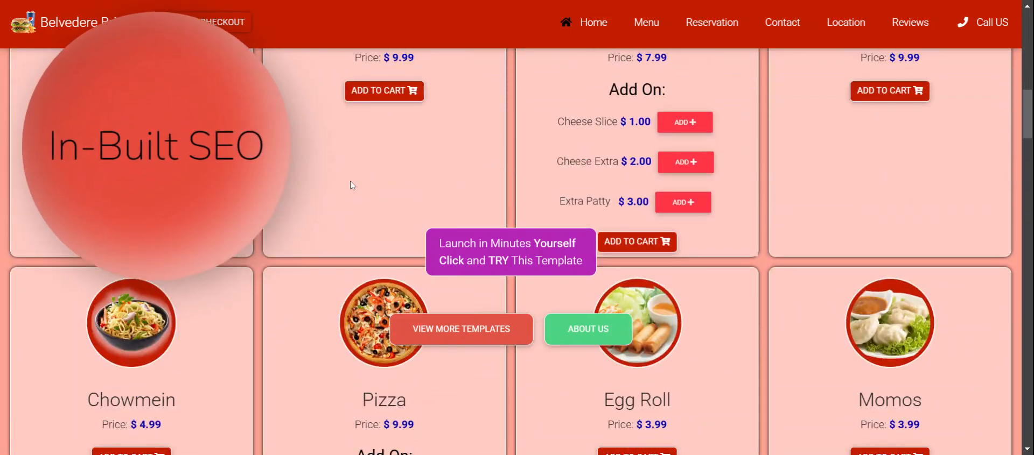
{"action": "scroll", "coordinate": [479, 368], "scroll_direction": "down", "scroll_amount": 3}
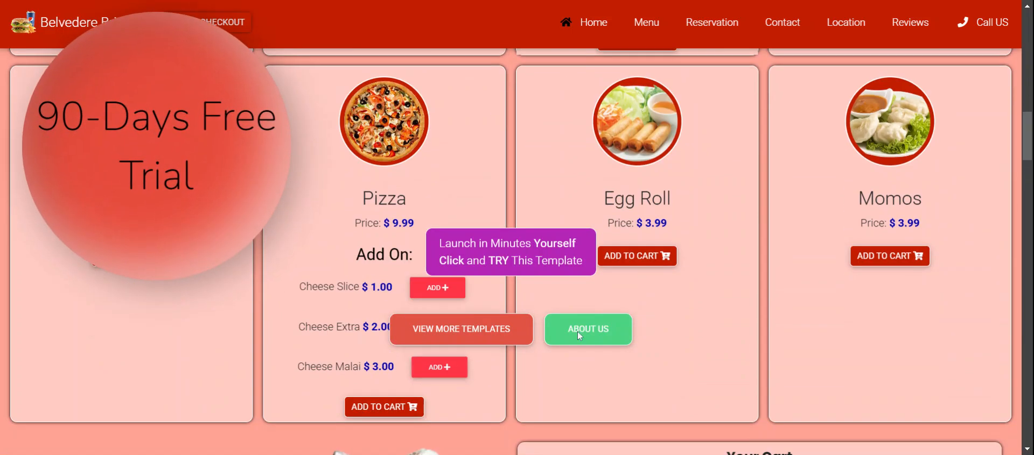
{"action": "scroll", "coordinate": [748, 371], "scroll_direction": "down", "scroll_amount": 3}
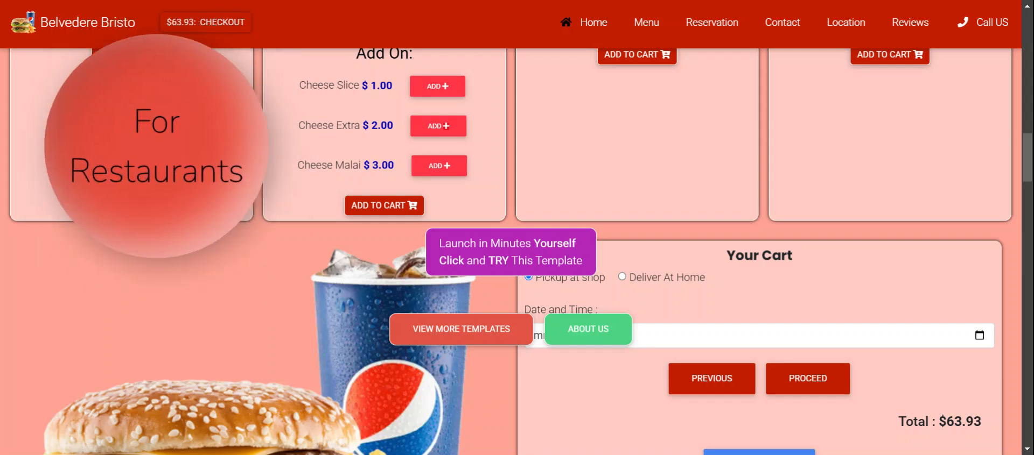
- Look over the restaurant template's cart, service highlights, Contact us form and location map
{"action": "scroll", "coordinate": [828, 182], "scroll_direction": "down", "scroll_amount": 10}
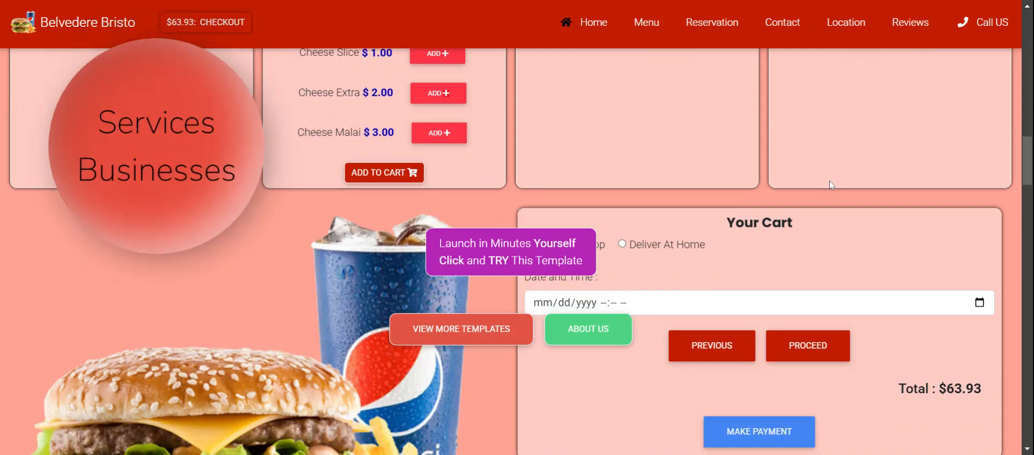
{"action": "scroll", "coordinate": [692, 253], "scroll_direction": "down", "scroll_amount": 15}
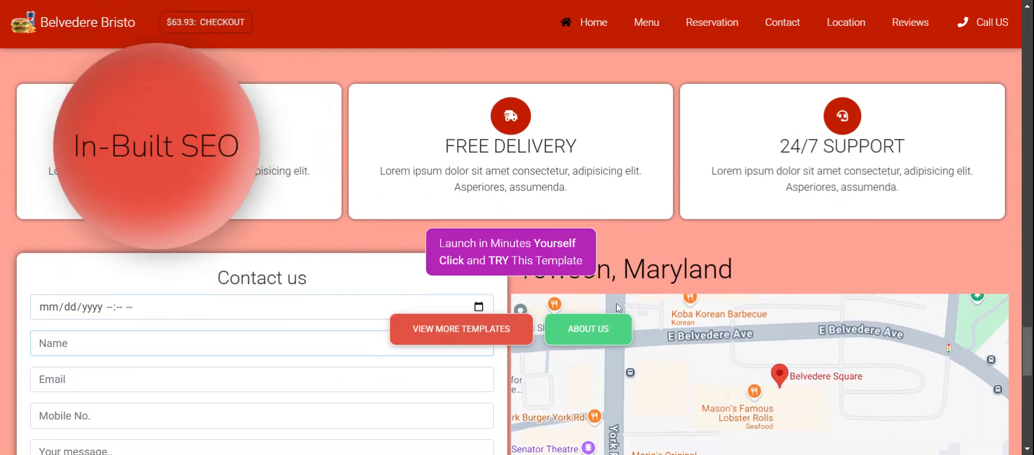
{"action": "scroll", "coordinate": [589, 321], "scroll_direction": "down", "scroll_amount": 4}
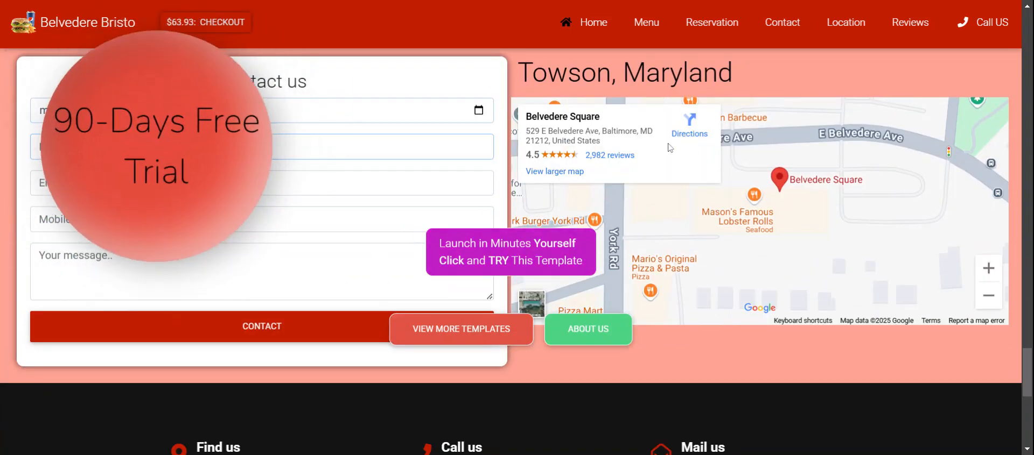
{"action": "scroll", "coordinate": [667, 189], "scroll_direction": "up", "scroll_amount": 12}
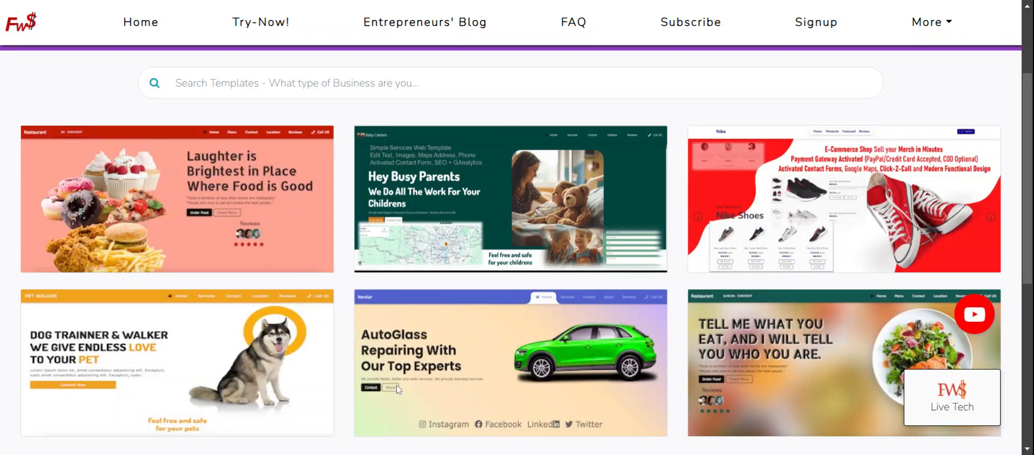
- Preview the Autoglass Repair Green Suburban template and bring up its Car Details form
{"action": "left_click", "coordinate": [509, 394]}
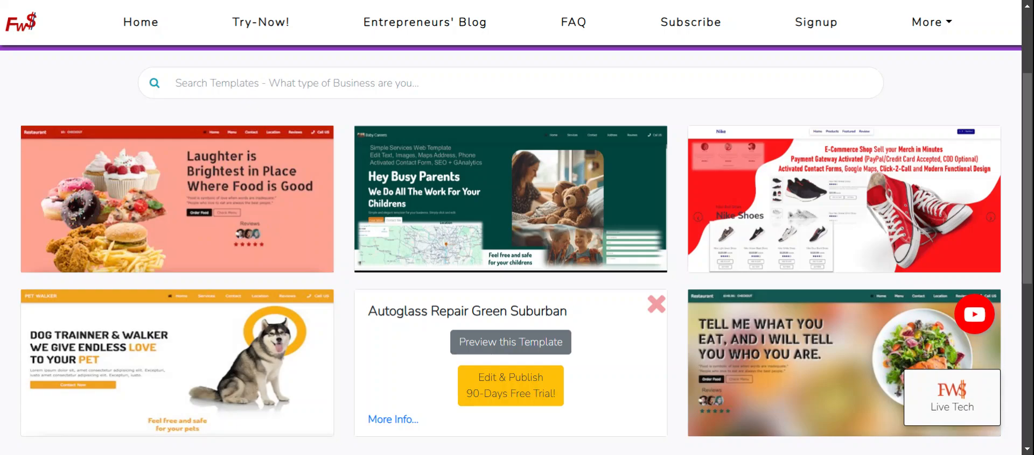
{"action": "left_click", "coordinate": [507, 344]}
{"action": "scroll", "coordinate": [591, 213], "scroll_direction": "down", "scroll_amount": 2}
{"action": "scroll", "coordinate": [591, 213], "scroll_direction": "down", "scroll_amount": 9}
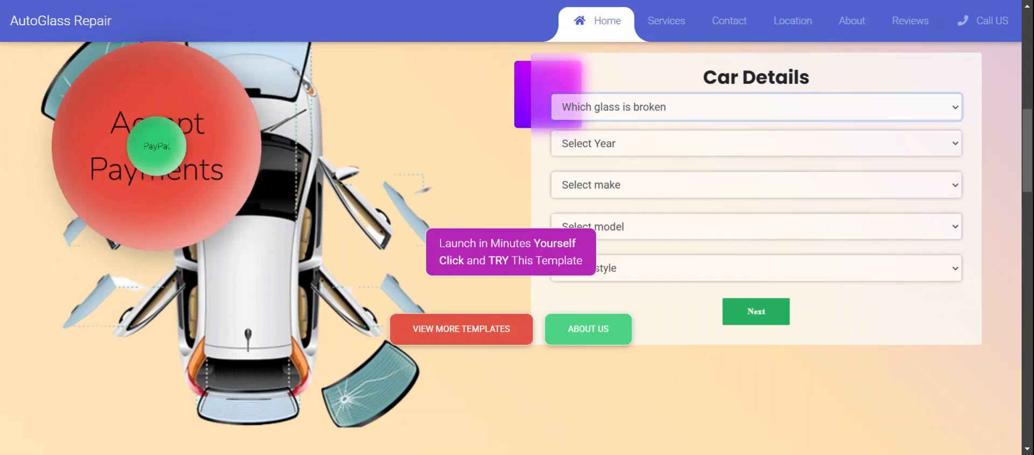
- Fill in the Car Details form with Front Driver glass, year 2016, make Chevrolet, model Malibu and style Mid-size car
{"action": "left_click", "coordinate": [590, 143]}
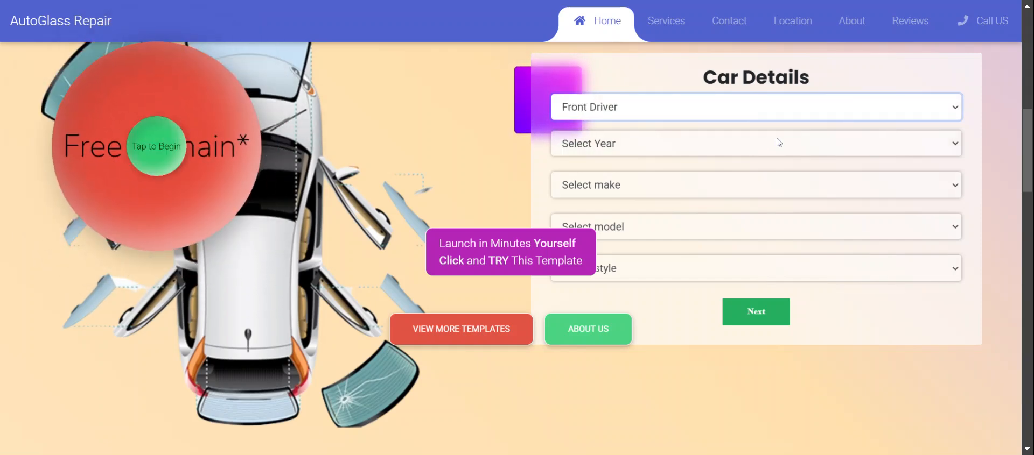
{"action": "left_click", "coordinate": [775, 144]}
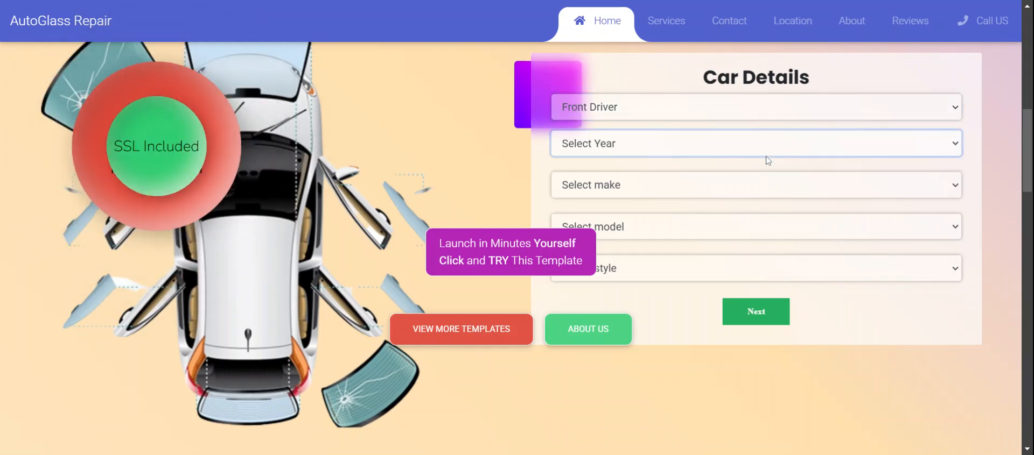
{"action": "left_click", "coordinate": [768, 160]}
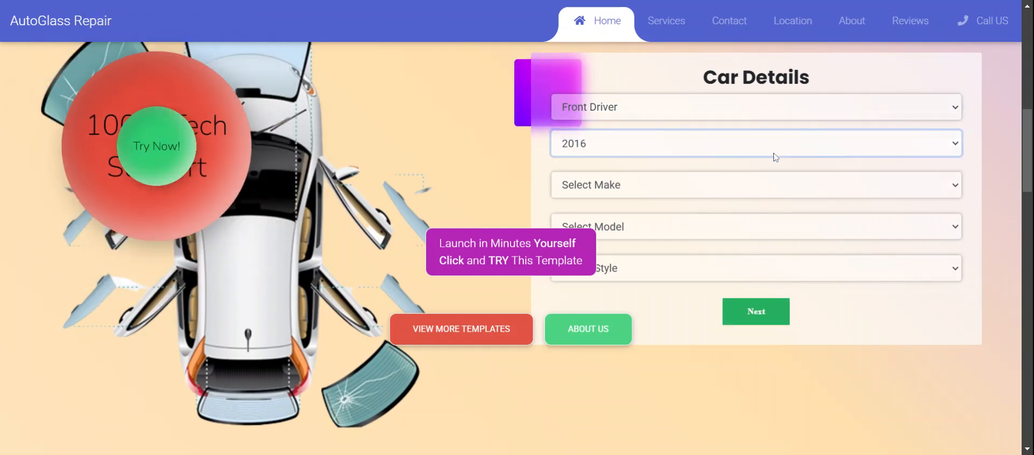
{"action": "left_click", "coordinate": [652, 182]}
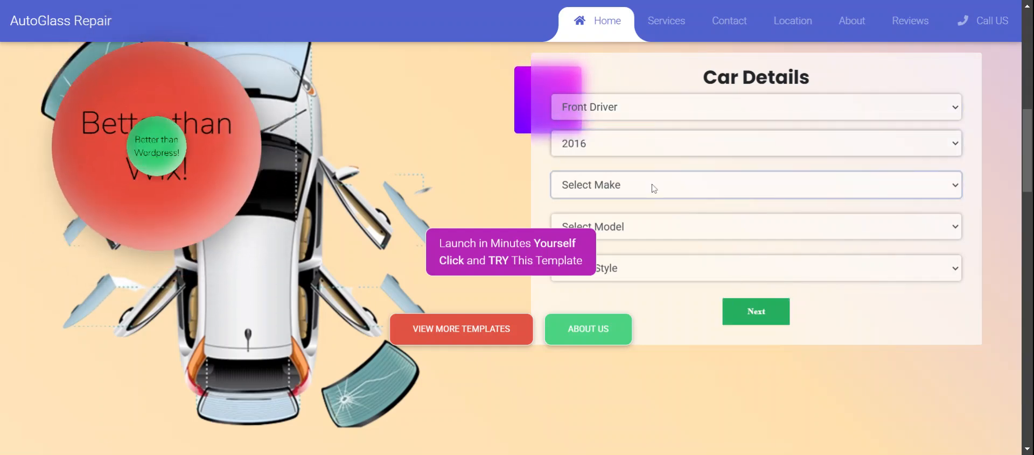
{"action": "left_click", "coordinate": [667, 123]}
{"action": "left_click", "coordinate": [720, 224]}
{"action": "left_click", "coordinate": [700, 69]}
{"action": "left_click", "coordinate": [738, 274]}
{"action": "left_click", "coordinate": [699, 317]}
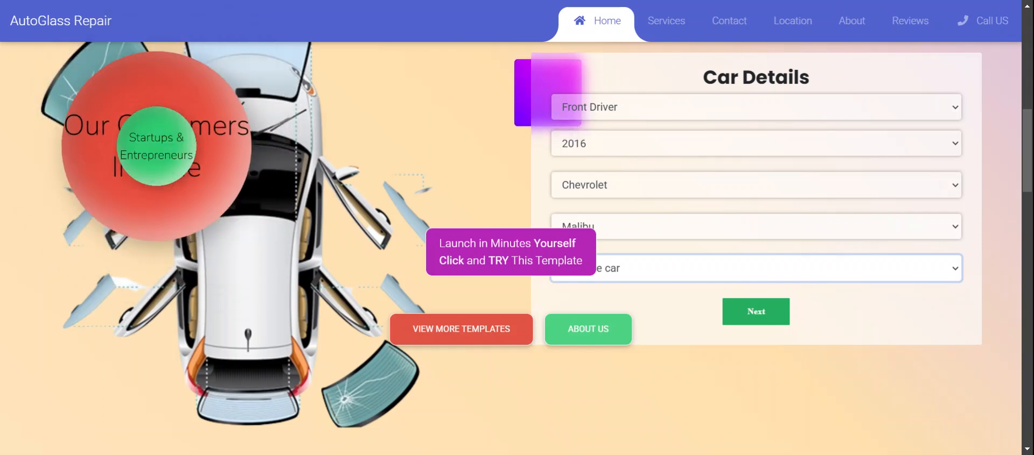
- Look over the completed Car Details form and the daily updates subscription section below it
{"action": "scroll", "coordinate": [727, 224], "scroll_direction": "down", "scroll_amount": 4}
{"action": "scroll", "coordinate": [653, 97], "scroll_direction": "up", "scroll_amount": 3}
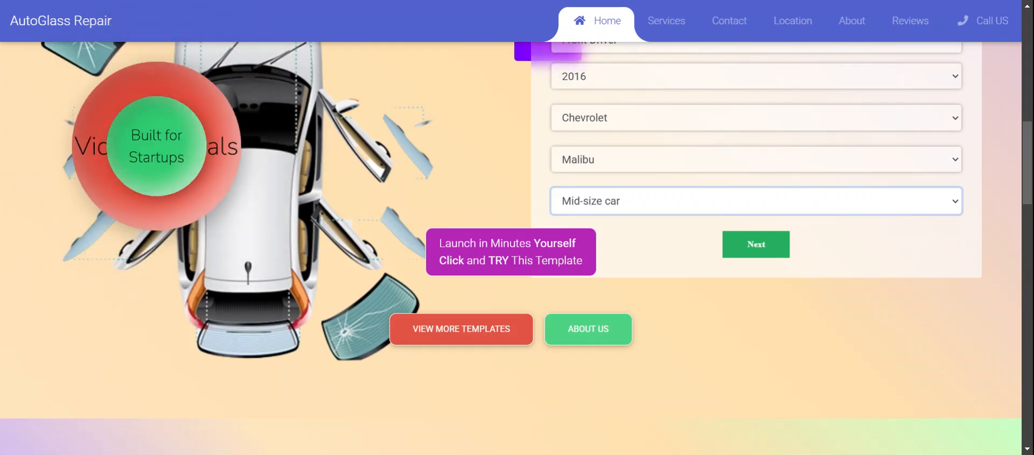
{"action": "scroll", "coordinate": [905, 420], "scroll_direction": "down", "scroll_amount": 3}
{"action": "scroll", "coordinate": [904, 419], "scroll_direction": "down", "scroll_amount": 3}
{"action": "scroll", "coordinate": [883, 409], "scroll_direction": "up", "scroll_amount": 5}
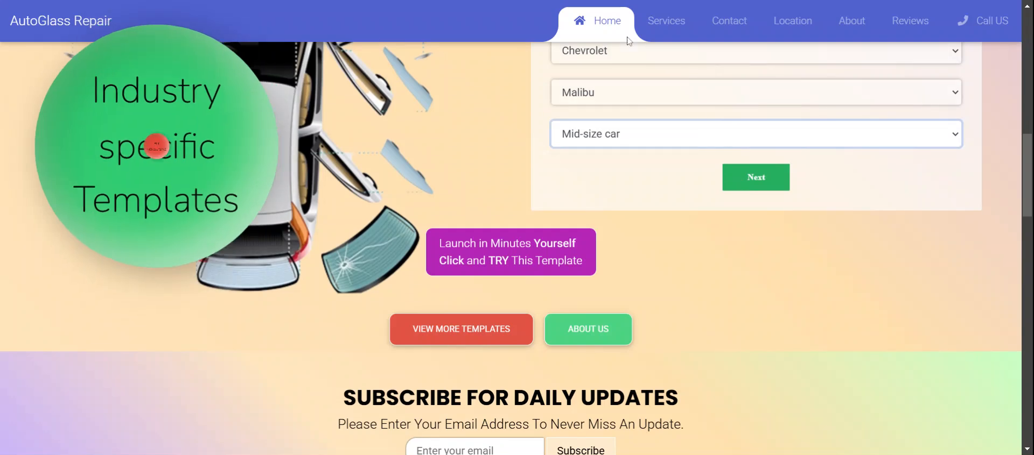
- Return to the Belvedere Bristo restaurant template and open its domain availability check to try the template
{"action": "left_click", "coordinate": [542, 1]}
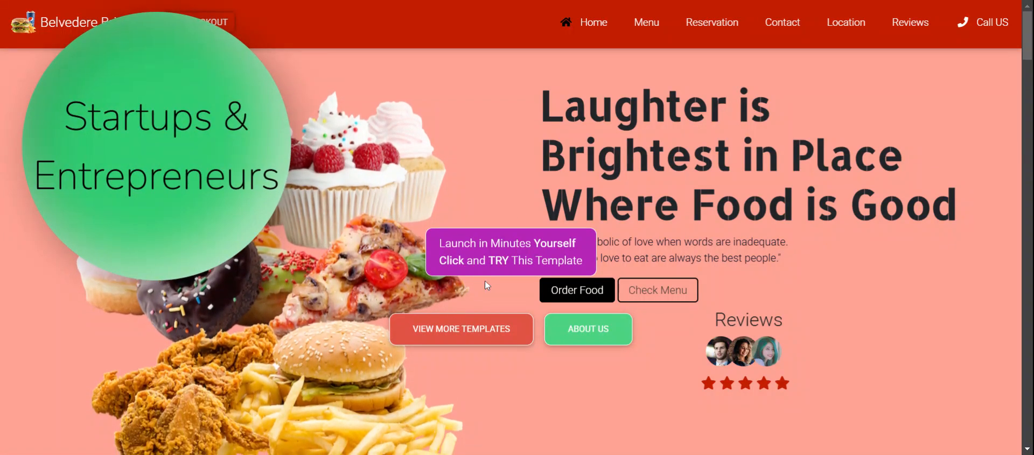
{"action": "left_click", "coordinate": [530, 269]}
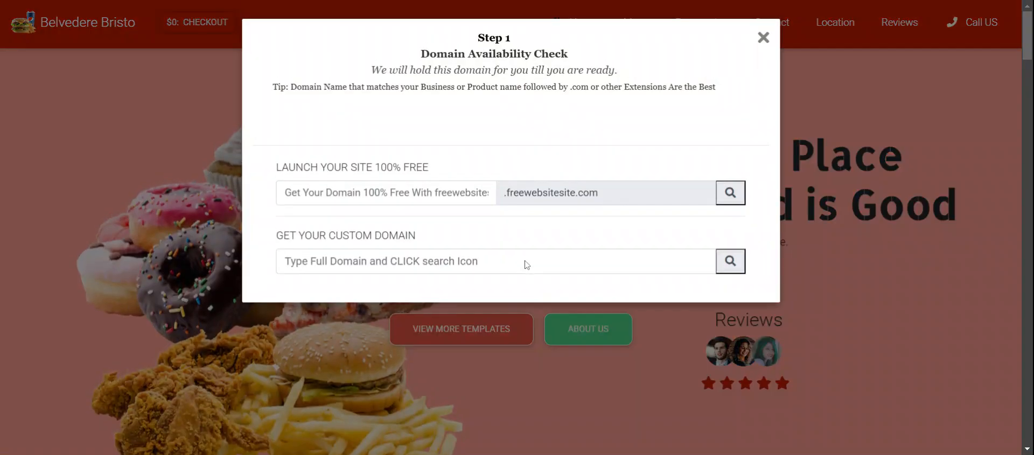
{"action": "left_click", "coordinate": [416, 194]}
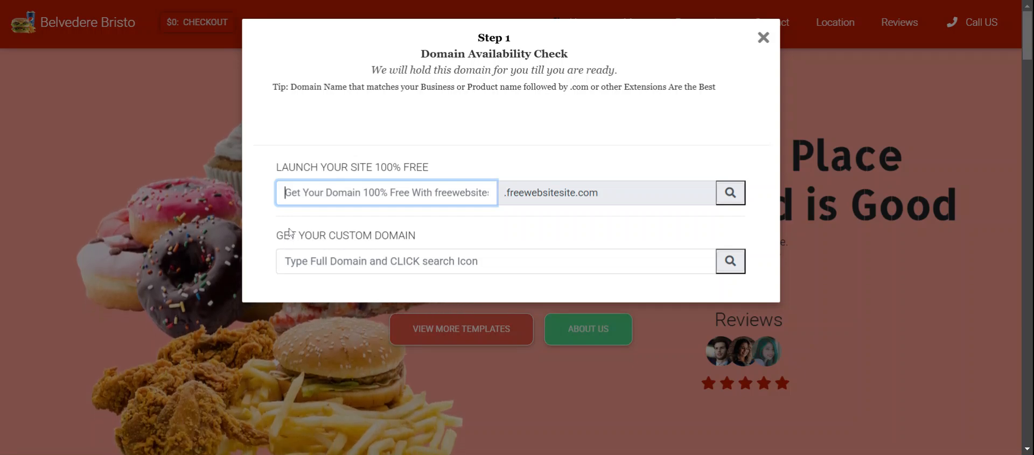
{"action": "left_click_drag", "start_coordinate": [283, 240], "coordinate": [420, 246]}
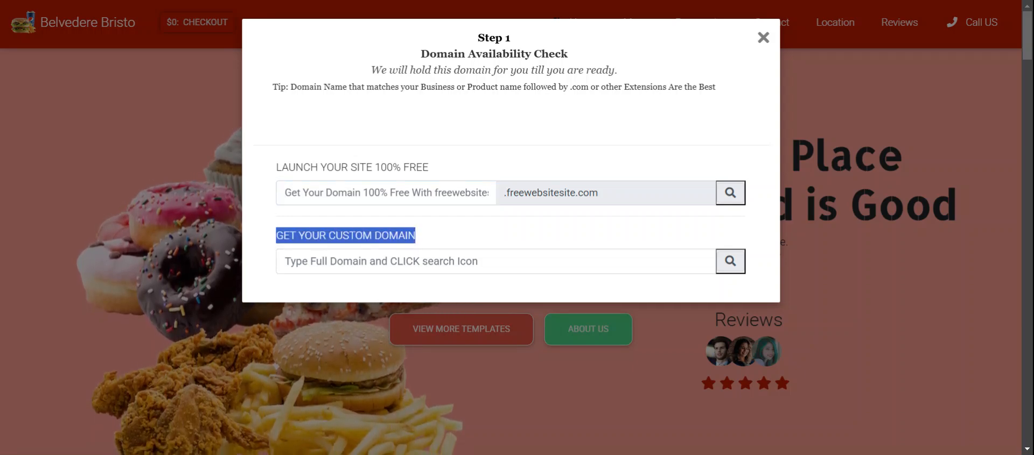
- Check whether the custom domain myabcshop.com is available
{"action": "left_click", "coordinate": [419, 246]}
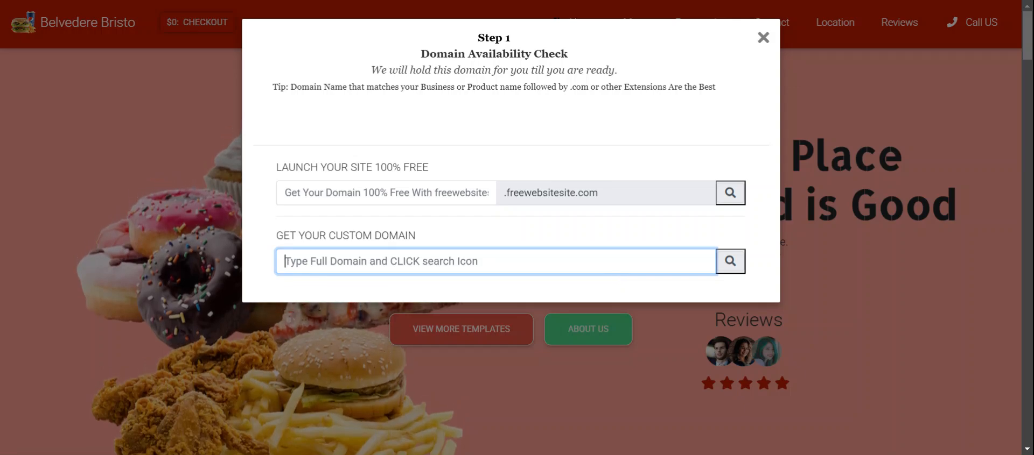
{"action": "left_click_drag", "start_coordinate": [291, 237], "coordinate": [440, 247]}
{"action": "left_click", "coordinate": [439, 261]}
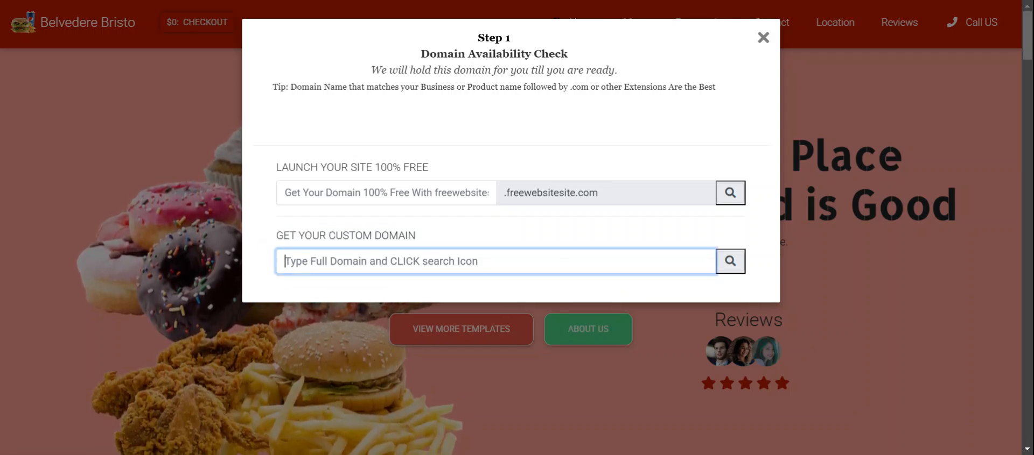
{"action": "type", "text": "myabcshop.com"}
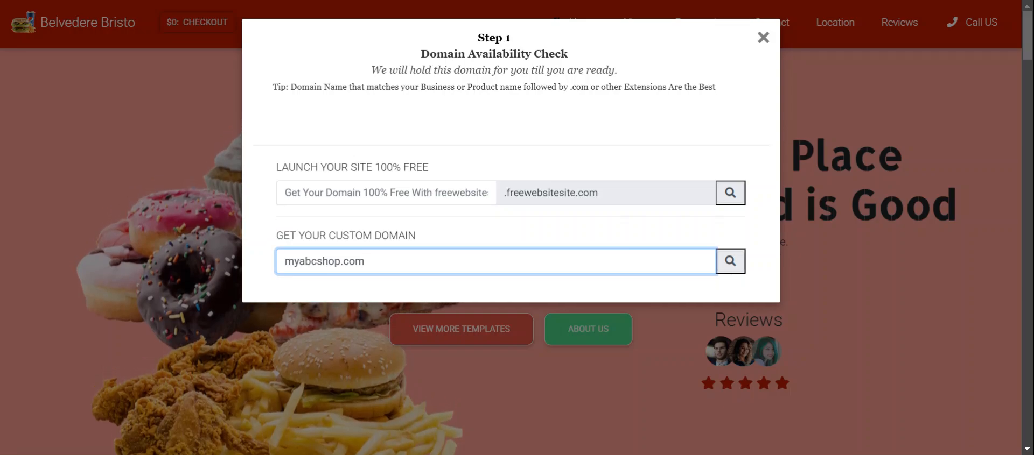
{"action": "left_click", "coordinate": [728, 268]}
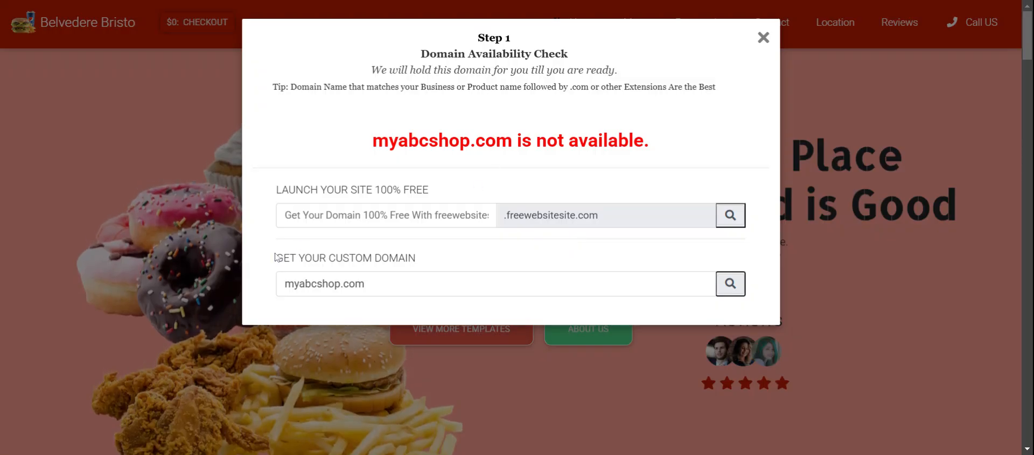
- Change the custom domain to mydakotacyclesabcshop.com and check its availability
{"action": "left_click", "coordinate": [294, 284]}
{"action": "type", "text": "del"}
{"action": "key", "text": "BackSpace"}
{"action": "key", "text": "BackSpace"}
{"action": "key", "text": "BackSpace"}
{"action": "type", "text": "dakota"}
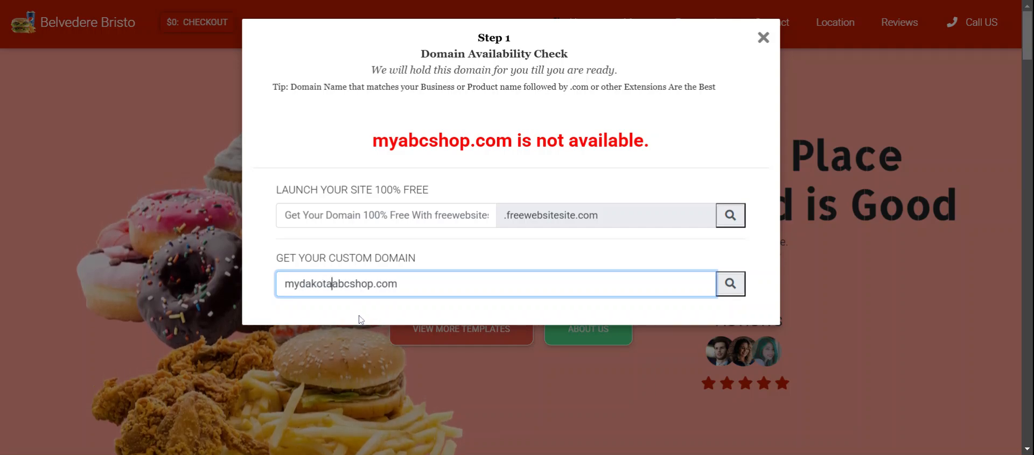
{"action": "type", "text": "cycles"}
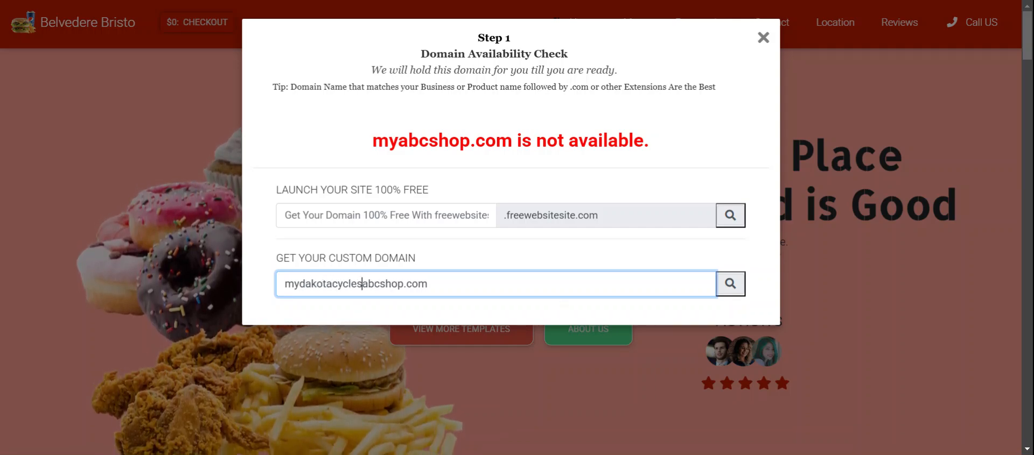
{"action": "left_click", "coordinate": [727, 285]}
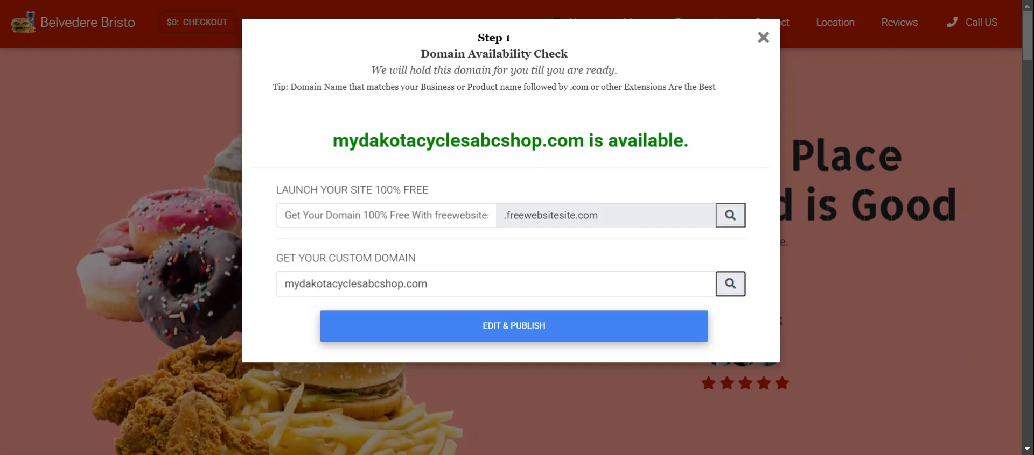
- Proceed to edit and publish the restaurant template with the custom domain mydakotacyclesabcshop.com
{"action": "left_click_drag", "start_coordinate": [277, 190], "coordinate": [436, 198]}
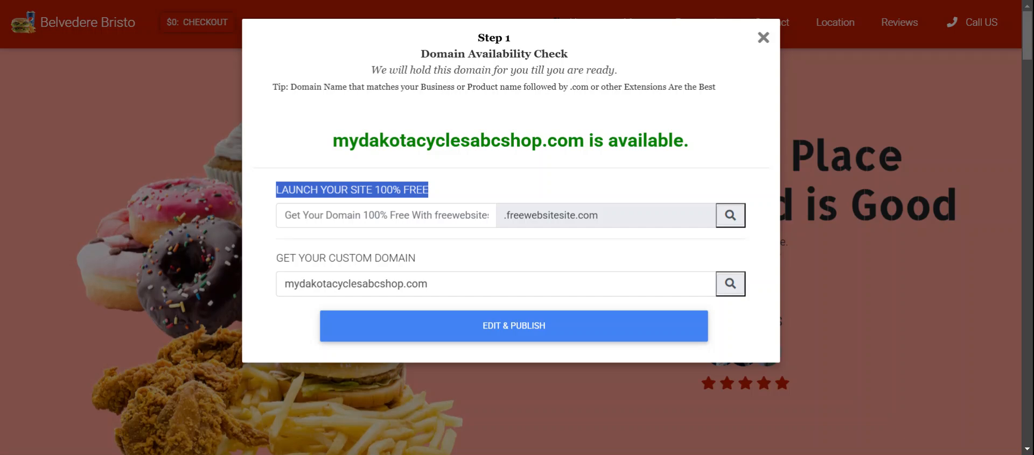
{"action": "left_click_drag", "start_coordinate": [304, 284], "coordinate": [431, 286]}
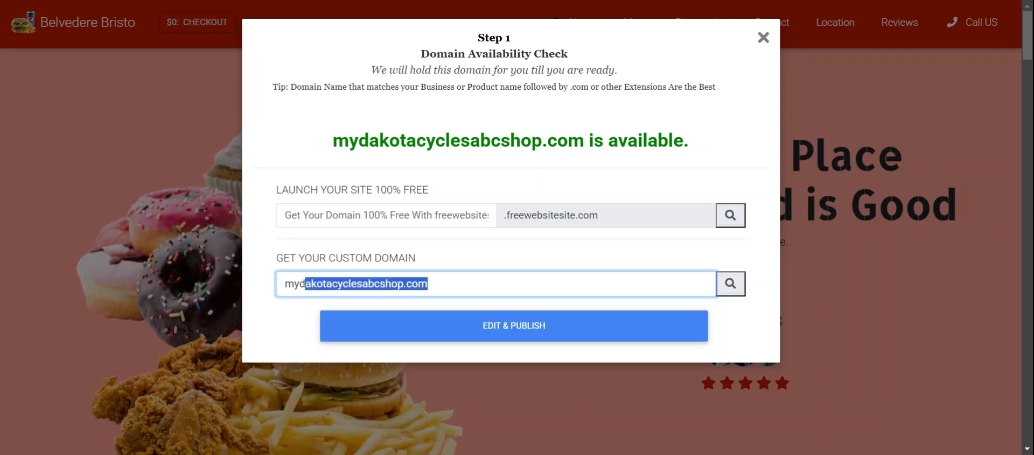
{"action": "left_click", "coordinate": [530, 327]}
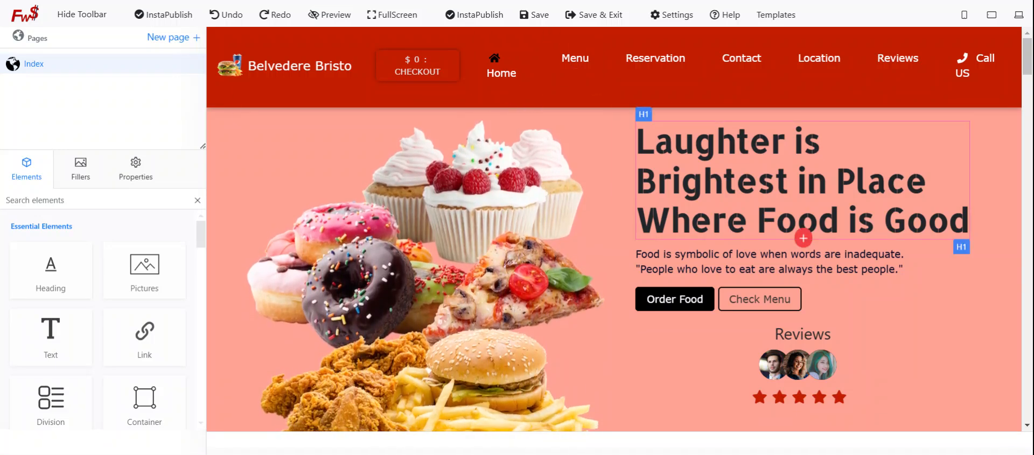
- Select the "Laughter is Brightest in Place Where Food is Good" heading on the Index page to show its properties
{"action": "left_click", "coordinate": [681, 183]}
{"action": "left_click", "coordinate": [788, 183]}
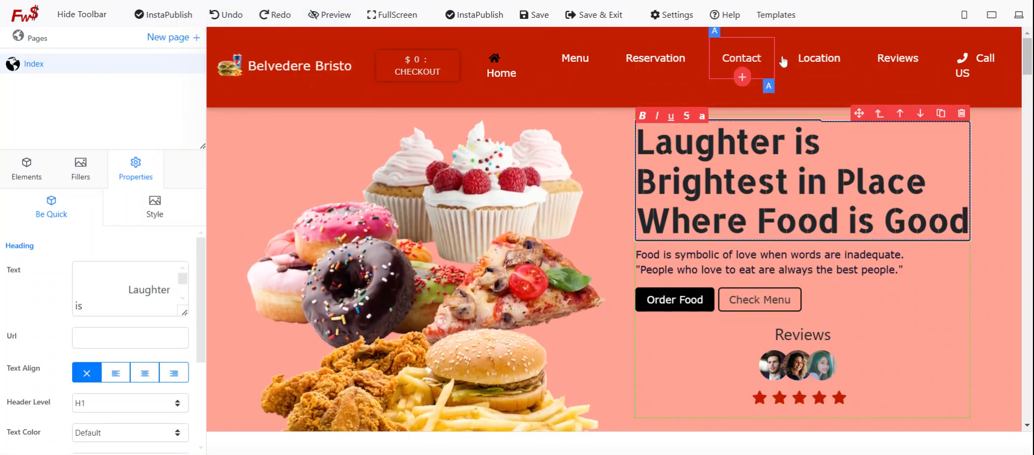
{"action": "scroll", "coordinate": [489, 177], "scroll_direction": "down", "scroll_amount": 5}
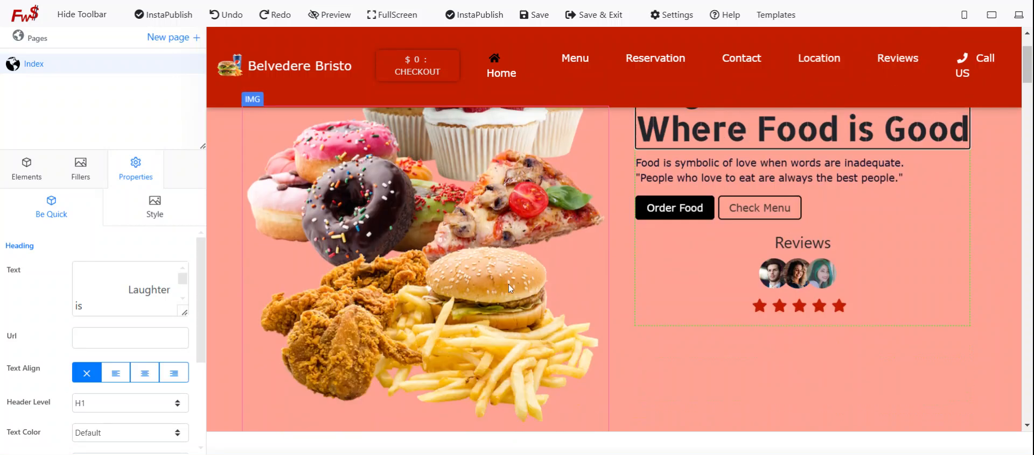
- Look through the OUR MENU section of the Index page and return to the main heading
{"action": "scroll", "coordinate": [708, 286], "scroll_direction": "down", "scroll_amount": 2}
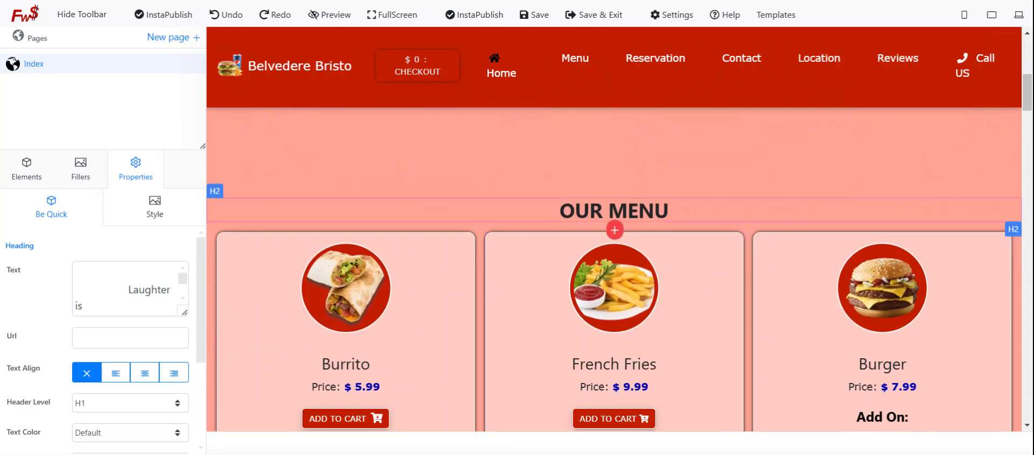
{"action": "scroll", "coordinate": [423, 293], "scroll_direction": "down", "scroll_amount": 4}
{"action": "scroll", "coordinate": [873, 322], "scroll_direction": "down", "scroll_amount": 4}
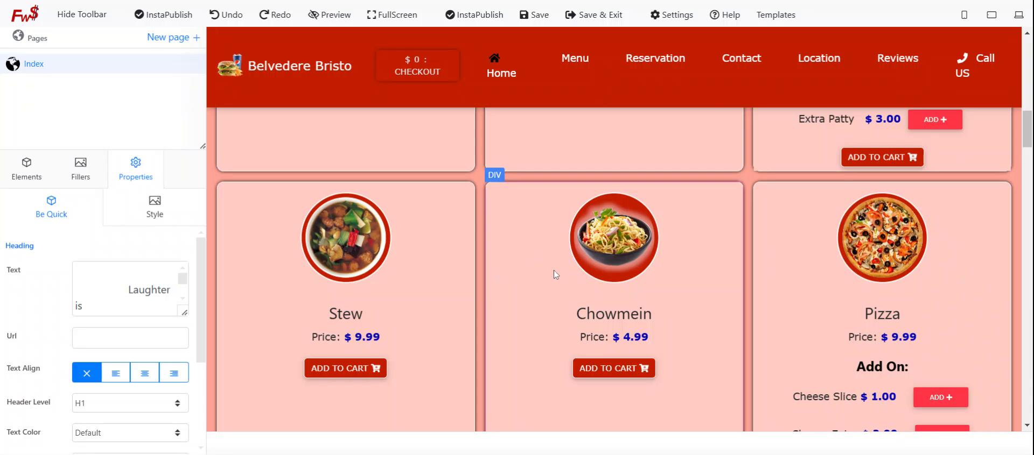
{"action": "scroll", "coordinate": [564, 249], "scroll_direction": "down", "scroll_amount": 3}
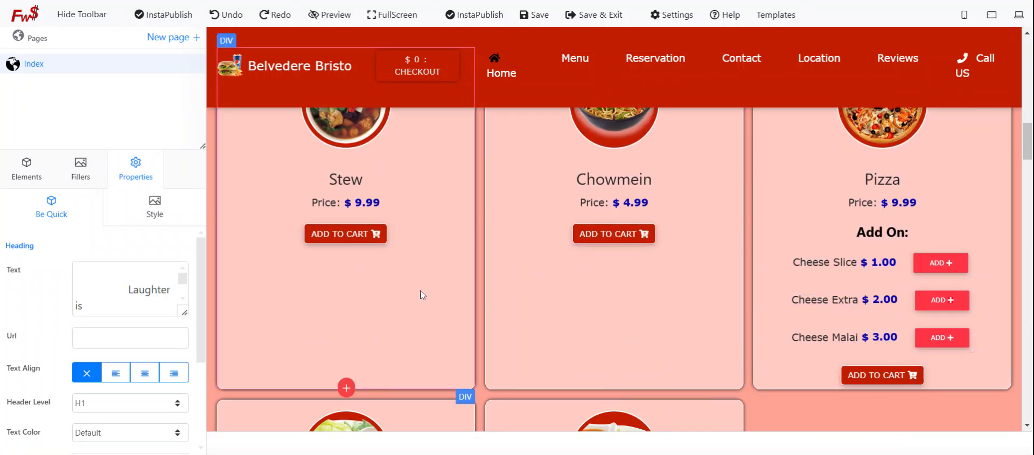
{"action": "scroll", "coordinate": [618, 197], "scroll_direction": "up", "scroll_amount": 10}
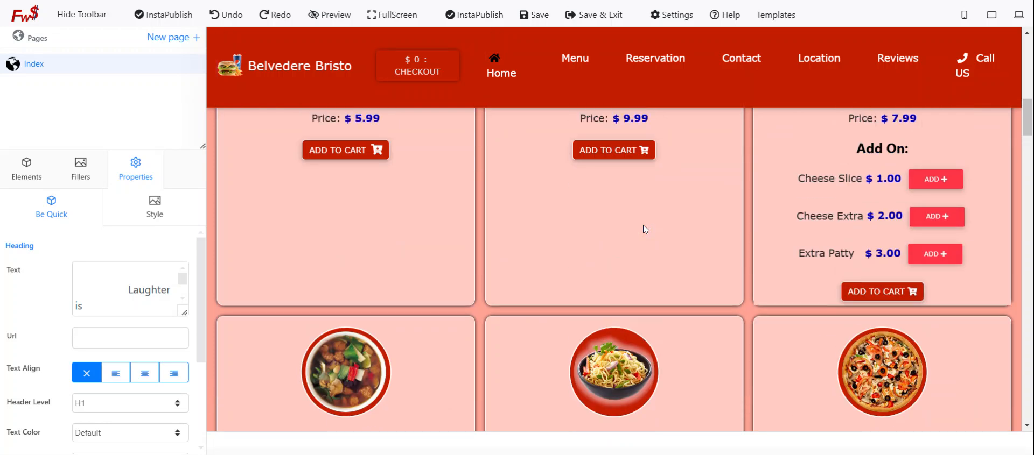
{"action": "scroll", "coordinate": [645, 230], "scroll_direction": "up", "scroll_amount": 2}
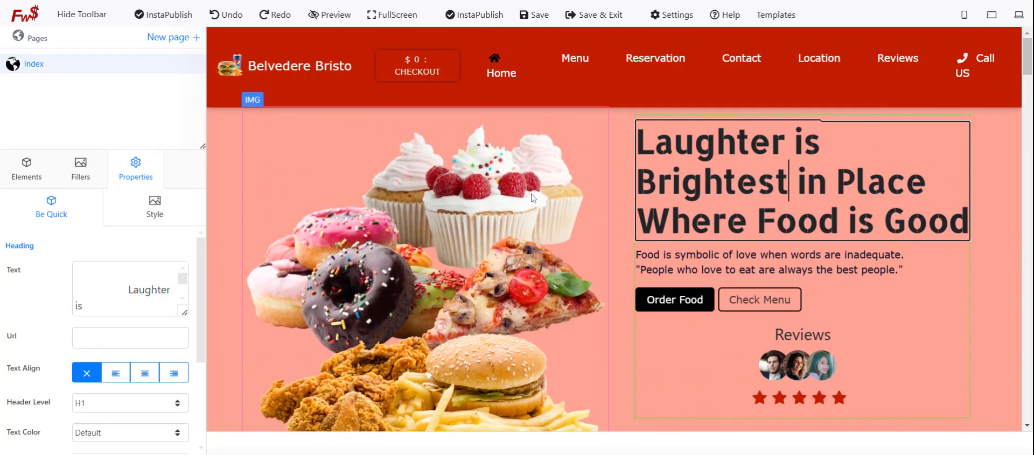
- Switch the Index page to the mobile layout and review the main heading's Style and Be Quick properties
{"action": "left_click", "coordinate": [964, 15]}
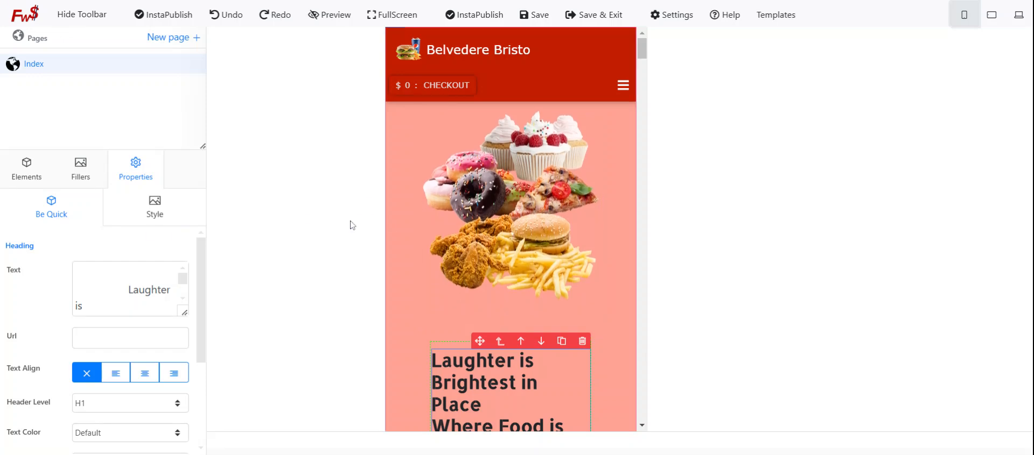
{"action": "scroll", "coordinate": [135, 296], "scroll_direction": "down", "scroll_amount": 5}
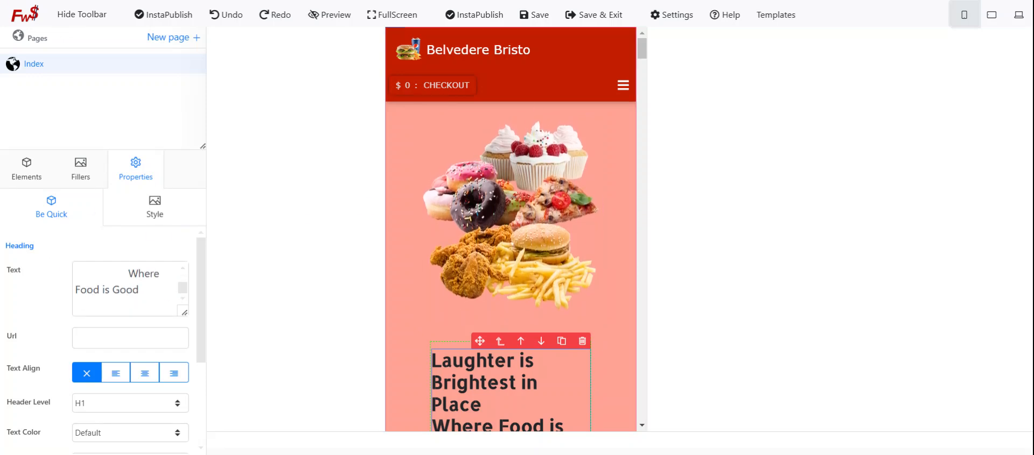
{"action": "scroll", "coordinate": [150, 332], "scroll_direction": "up", "scroll_amount": 4}
{"action": "left_click", "coordinate": [155, 214]}
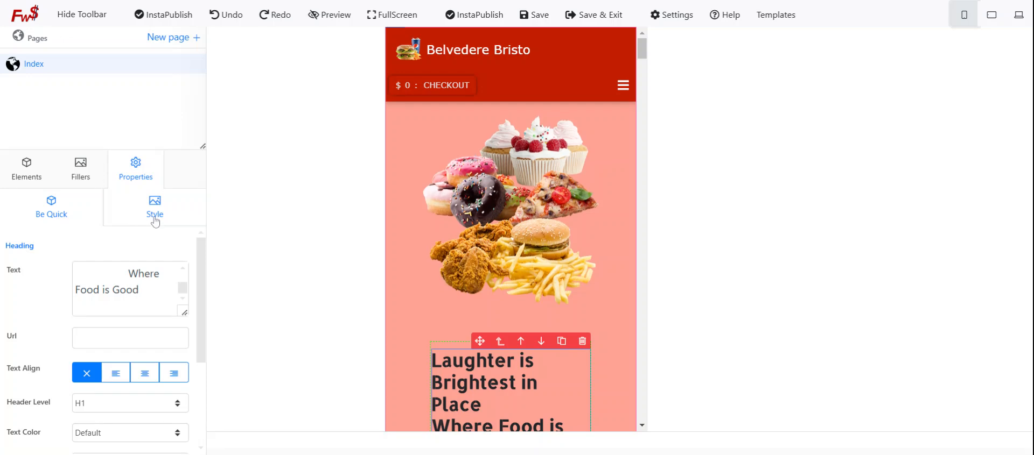
{"action": "scroll", "coordinate": [150, 297], "scroll_direction": "down", "scroll_amount": 3}
{"action": "scroll", "coordinate": [150, 301], "scroll_direction": "down", "scroll_amount": 6}
{"action": "scroll", "coordinate": [152, 325], "scroll_direction": "up", "scroll_amount": 8}
{"action": "left_click", "coordinate": [92, 218]}
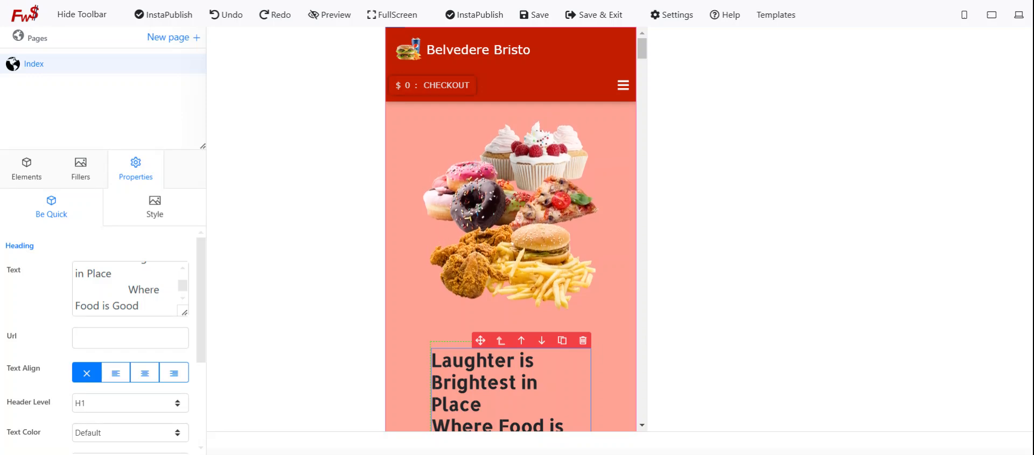
- Examine the mobile layout from the hero section to the menu items, and switch back to the desktop layout
{"action": "scroll", "coordinate": [411, 335], "scroll_direction": "down", "scroll_amount": 10}
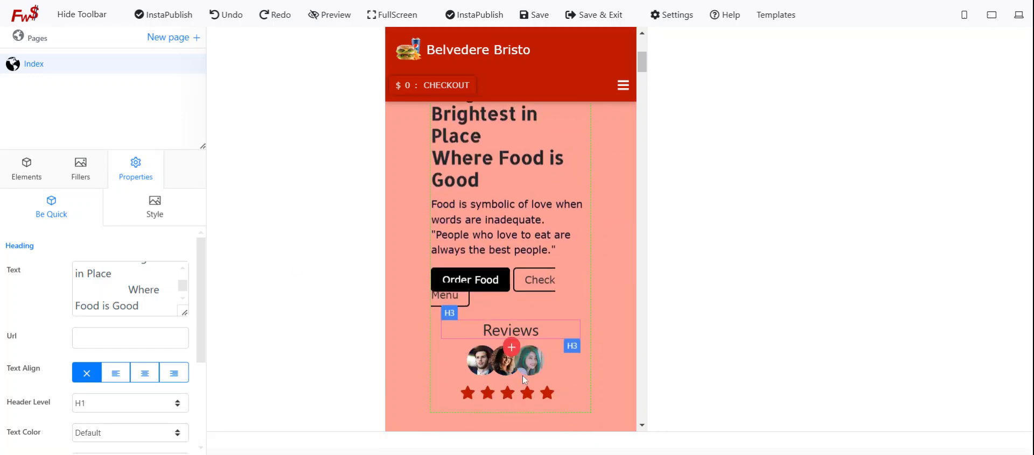
{"action": "scroll", "coordinate": [499, 381], "scroll_direction": "up", "scroll_amount": 2}
{"action": "scroll", "coordinate": [500, 379], "scroll_direction": "up", "scroll_amount": 2}
{"action": "scroll", "coordinate": [500, 374], "scroll_direction": "down", "scroll_amount": 10}
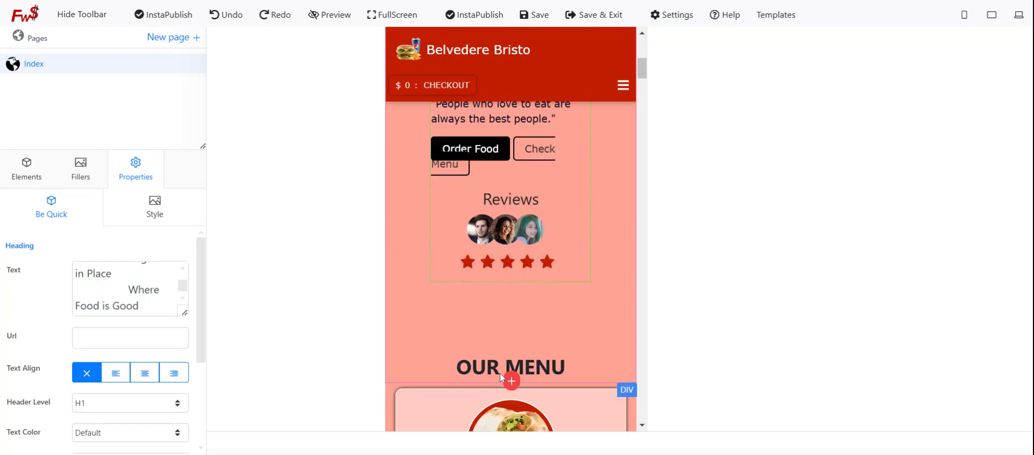
{"action": "scroll", "coordinate": [501, 374], "scroll_direction": "down", "scroll_amount": 5}
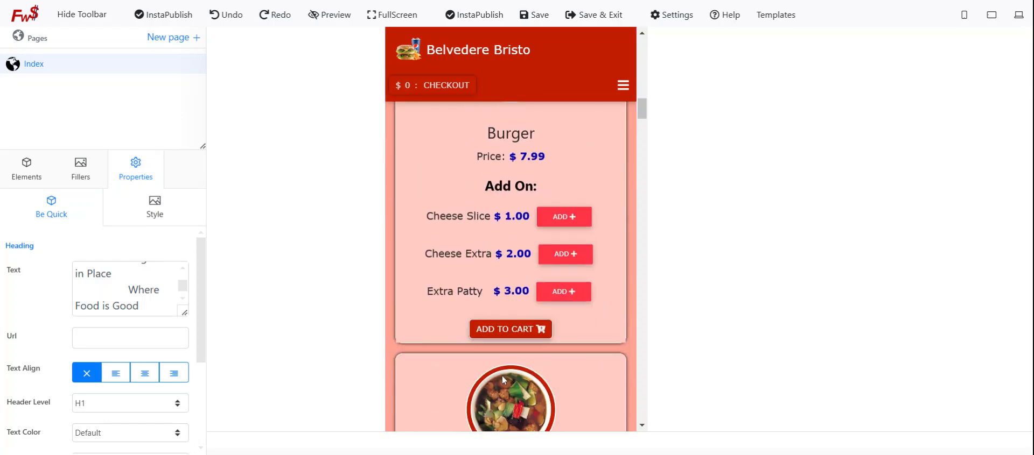
{"action": "left_click", "coordinate": [1022, 17]}
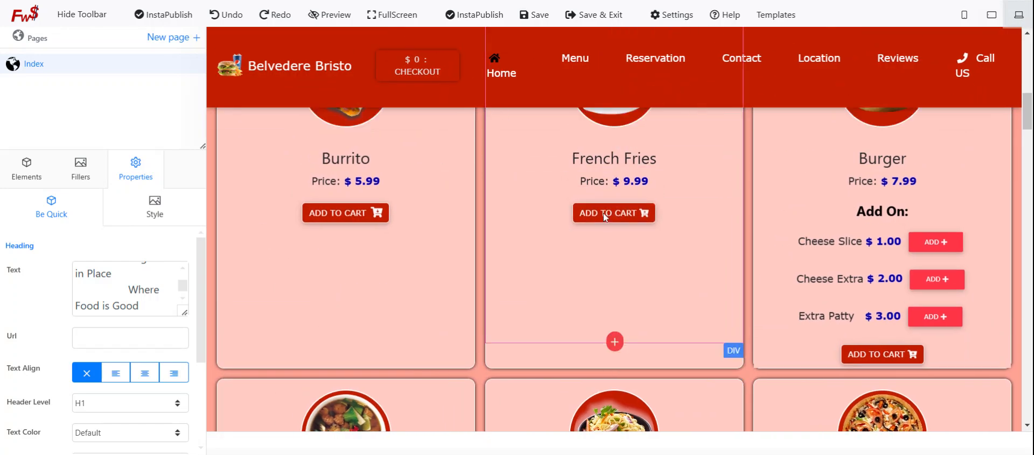
{"action": "scroll", "coordinate": [605, 220], "scroll_direction": "up", "scroll_amount": 10}
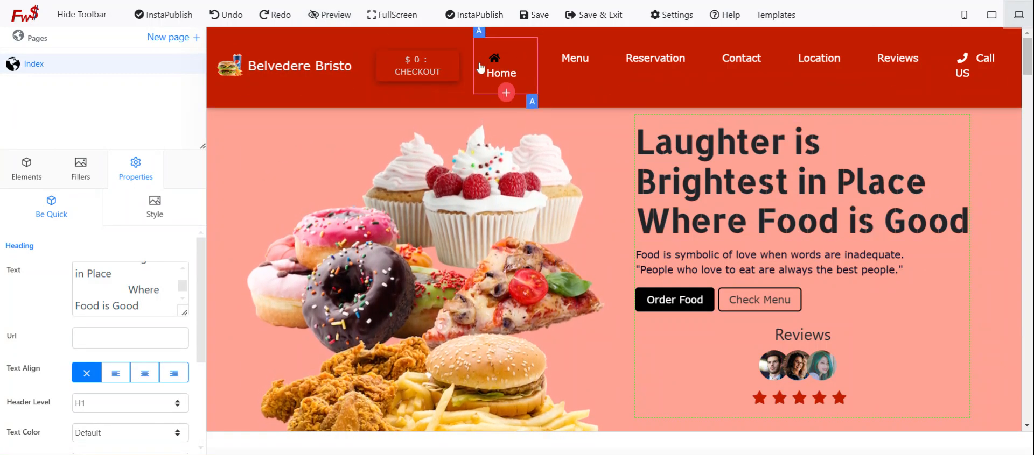
- Preview the restaurant page, including its navigation bar, and return to editor mode with the editing sidebar shown
{"action": "left_click", "coordinate": [329, 15]}
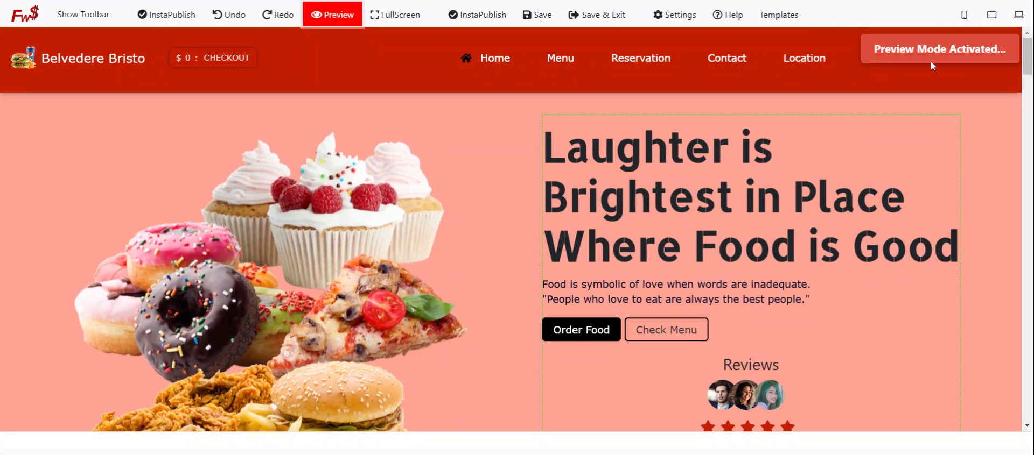
{"action": "left_click_drag", "start_coordinate": [890, 49], "coordinate": [984, 49]}
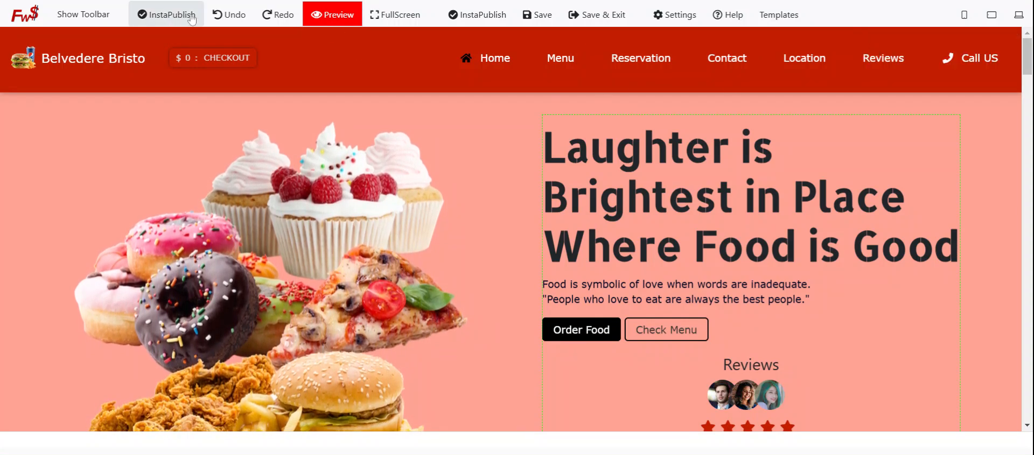
{"action": "left_click", "coordinate": [334, 16]}
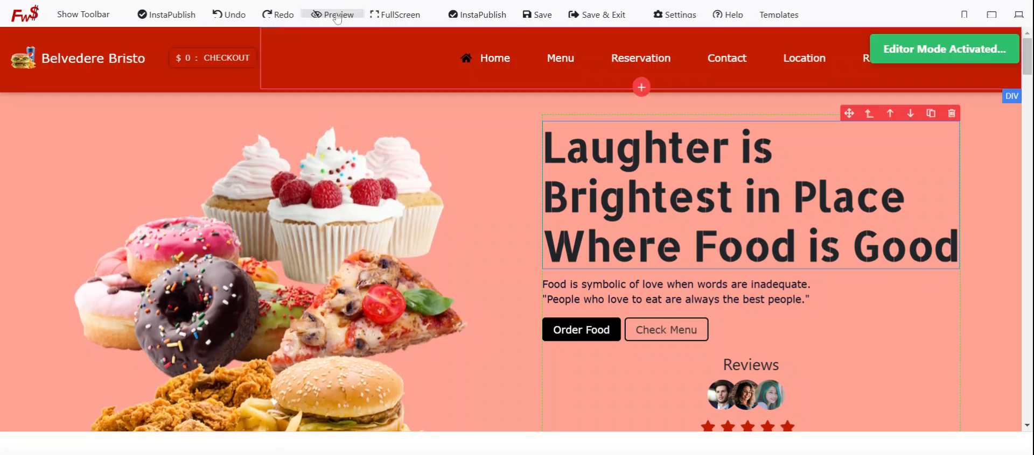
{"action": "left_click", "coordinate": [83, 15]}
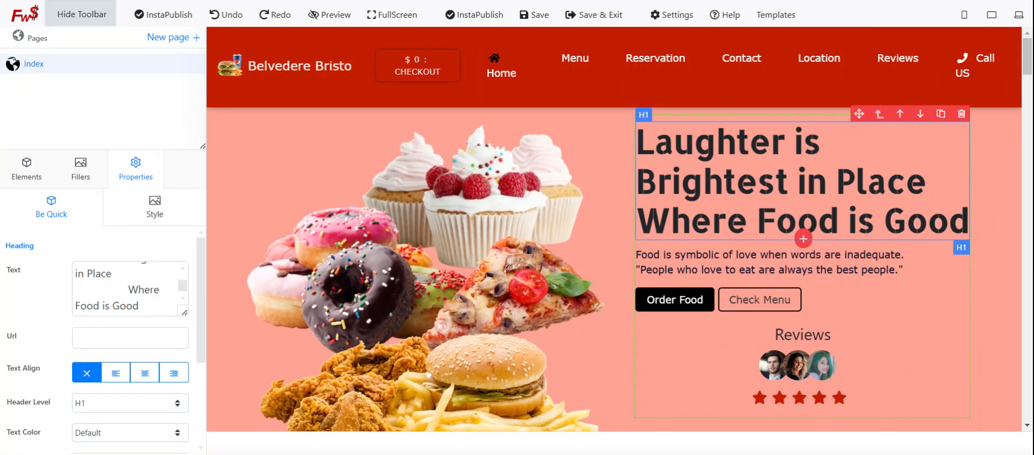
- Select the entire text of the "Laughter is Brightest in Place Where Food is Good" heading for editing
{"action": "left_click", "coordinate": [703, 182]}
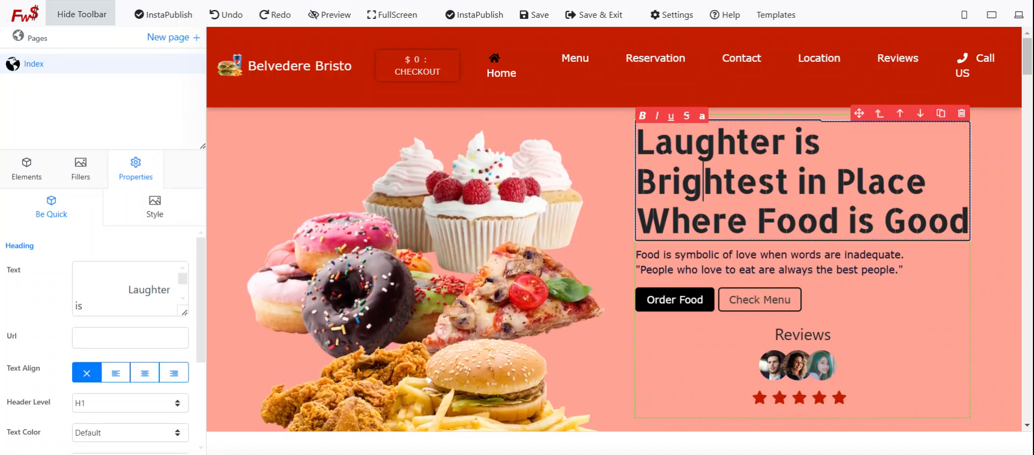
{"action": "left_click_drag", "start_coordinate": [715, 141], "coordinate": [857, 221]}
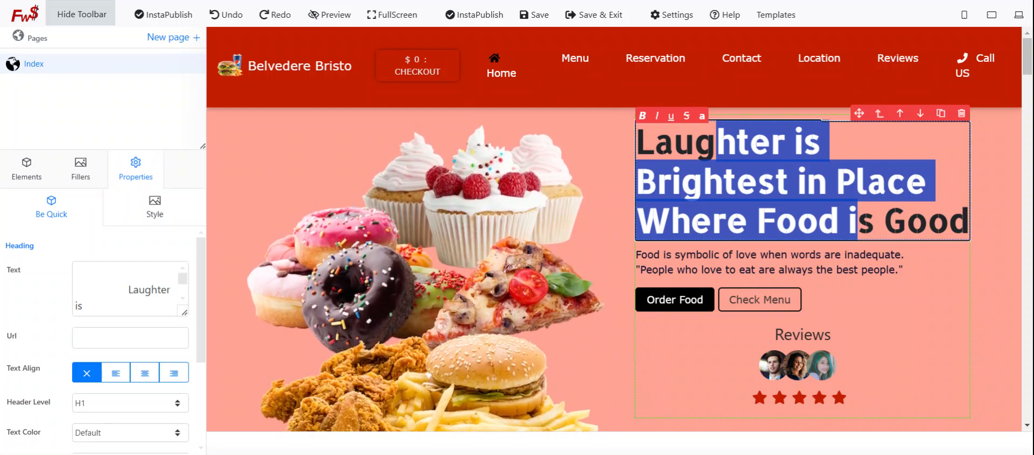
{"action": "left_click", "coordinate": [818, 220]}
{"action": "key", "text": "ctrl+a"}
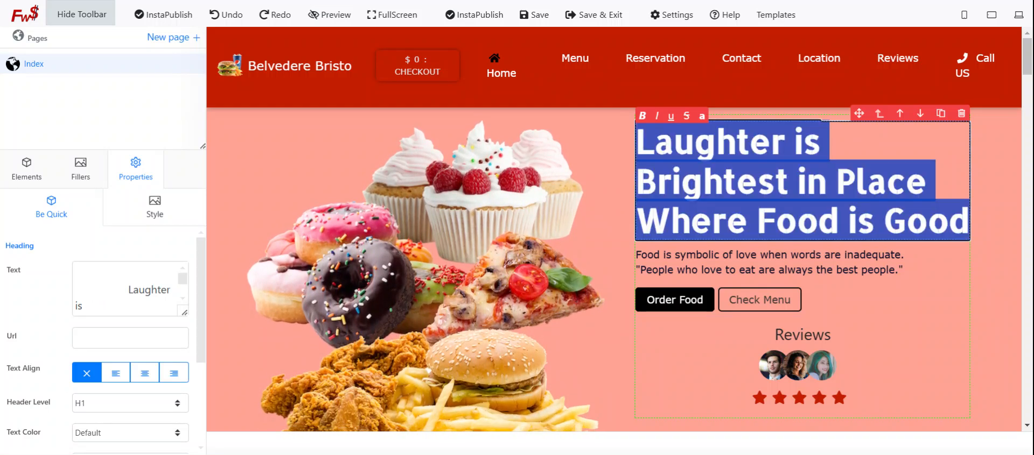
{"action": "left_click", "coordinate": [788, 182]}
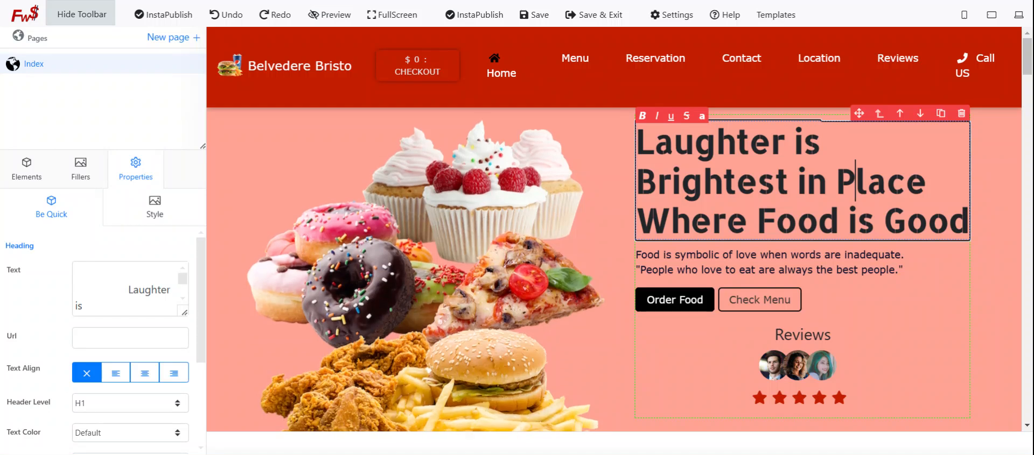
{"action": "key", "text": "ctrl+a"}
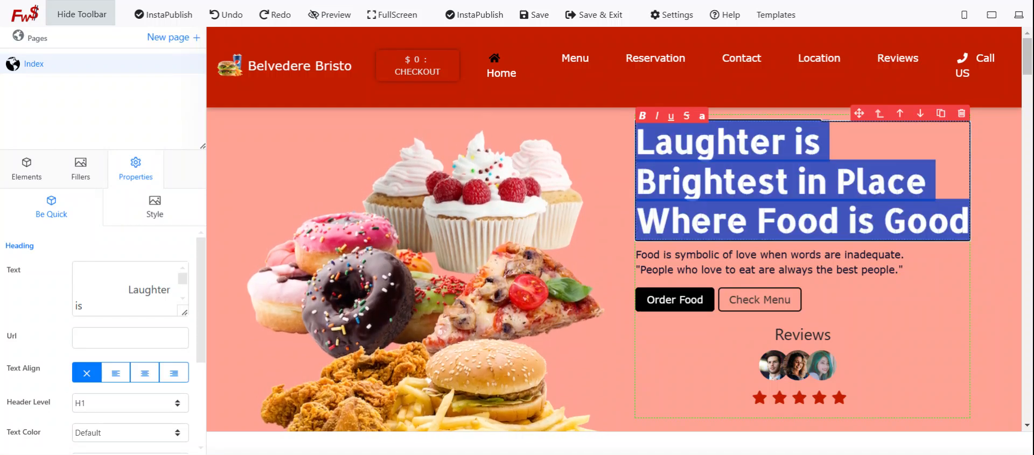
{"action": "left_click", "coordinate": [818, 221]}
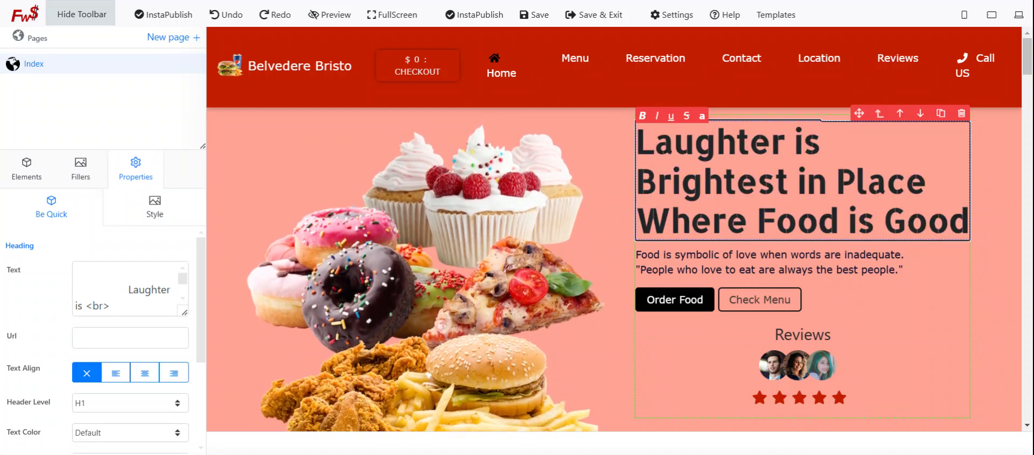
{"action": "left_click_drag", "start_coordinate": [637, 141], "coordinate": [977, 232]}
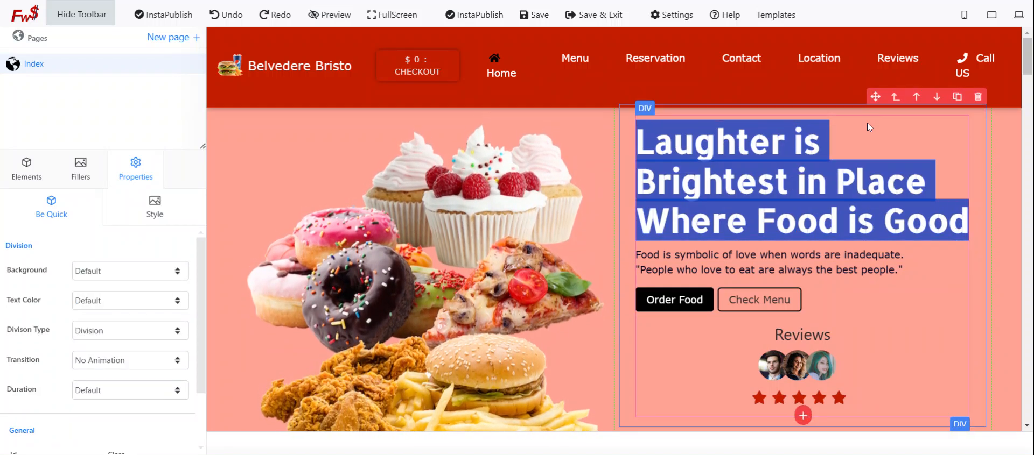
{"action": "left_click", "coordinate": [841, 119]}
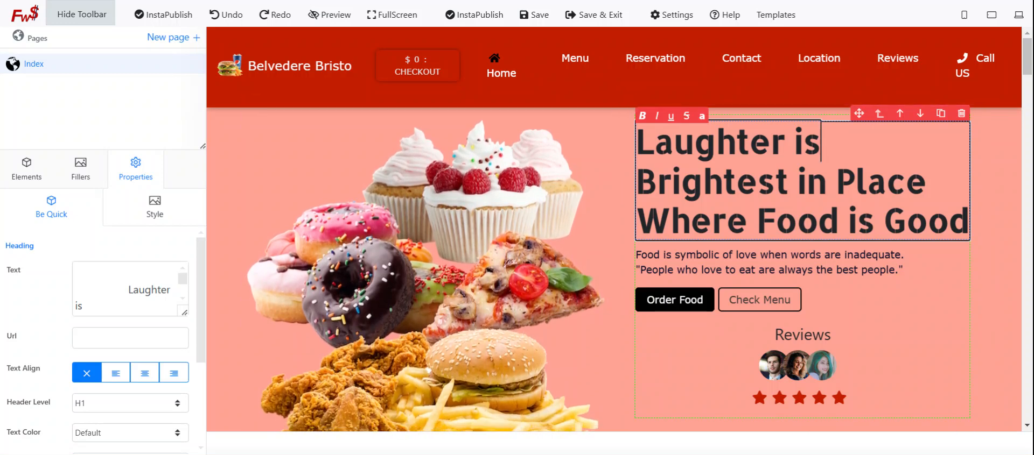
{"action": "key", "text": "ctrl+a"}
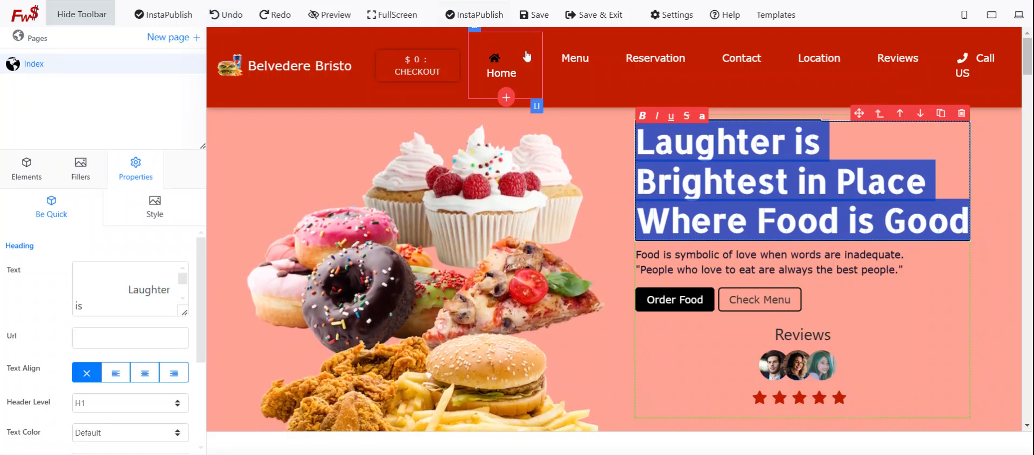
{"action": "left_click", "coordinate": [703, 181]}
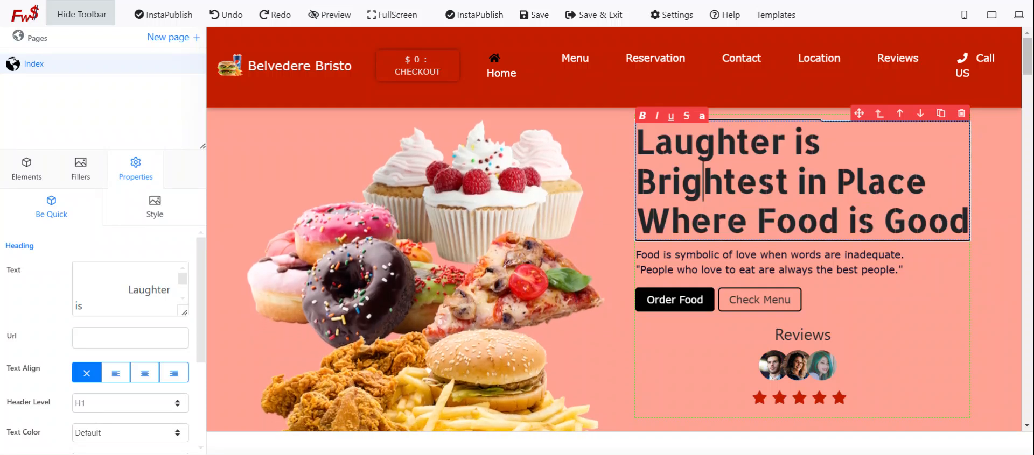
{"action": "left_click_drag", "start_coordinate": [637, 142], "coordinate": [968, 222]}
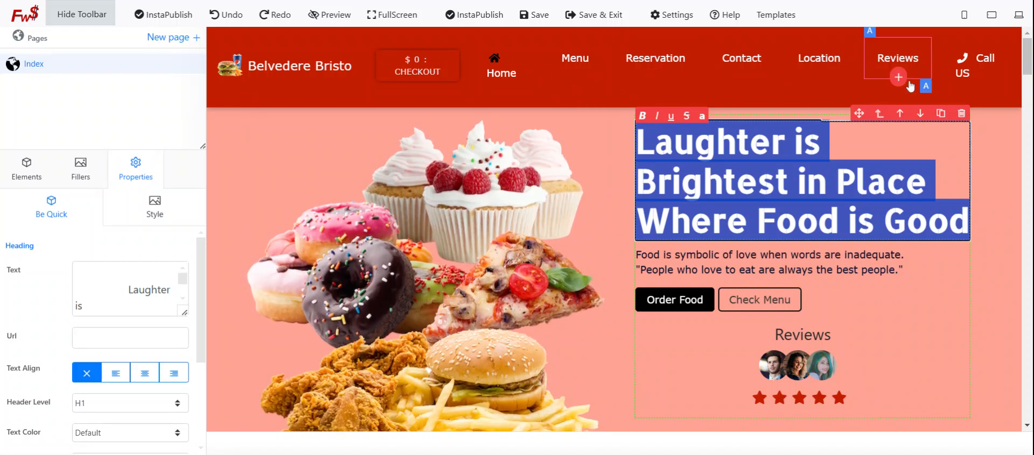
- Look over the menu item cards below the hero section and return to the selected heading
{"action": "scroll", "coordinate": [565, 323], "scroll_direction": "down", "scroll_amount": 12}
{"action": "scroll", "coordinate": [755, 325], "scroll_direction": "up", "scroll_amount": 2}
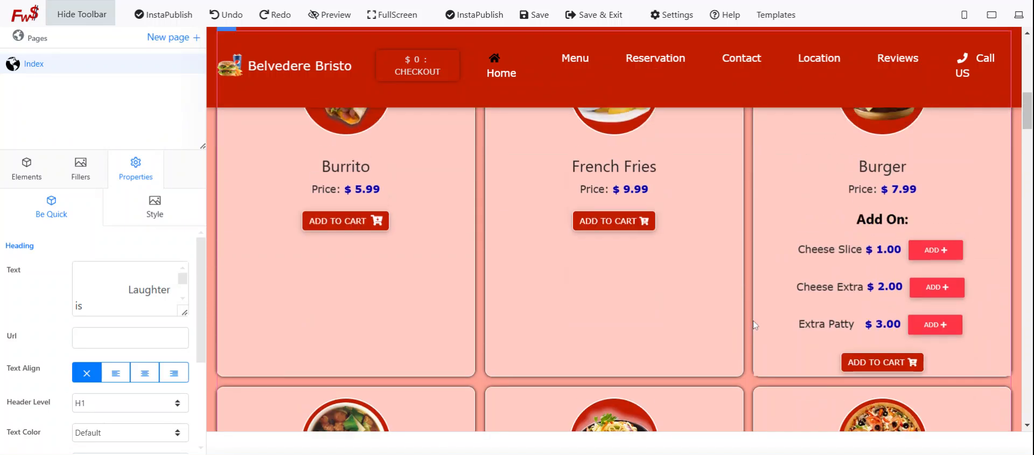
{"action": "scroll", "coordinate": [755, 325], "scroll_direction": "up", "scroll_amount": 10}
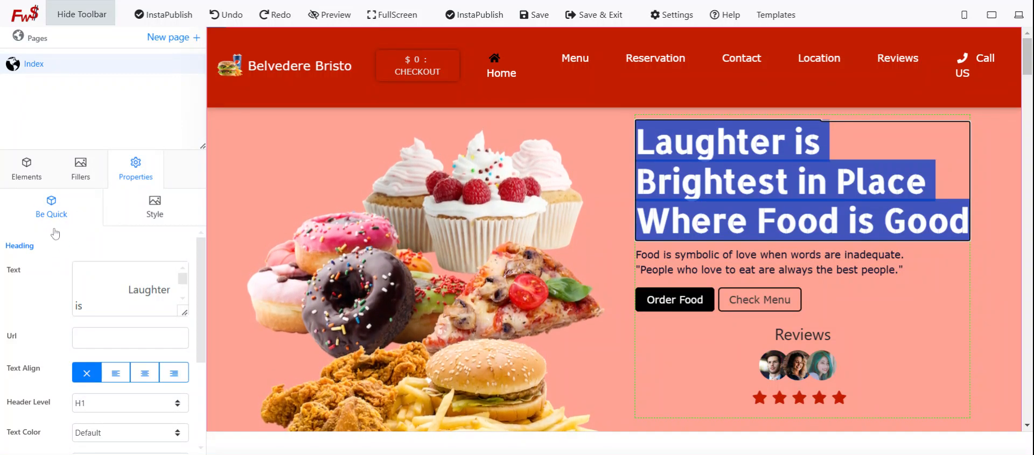
- Review the selected heading's Be Quick properties, from its text and alignment to the colour, background and General settings
{"action": "scroll", "coordinate": [129, 290], "scroll_direction": "down", "scroll_amount": 5}
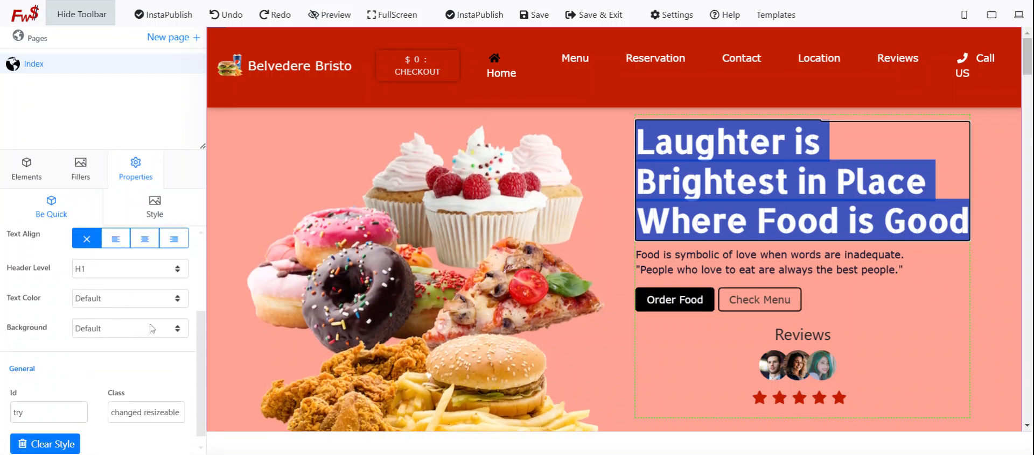
{"action": "scroll", "coordinate": [143, 312], "scroll_direction": "up", "scroll_amount": 5}
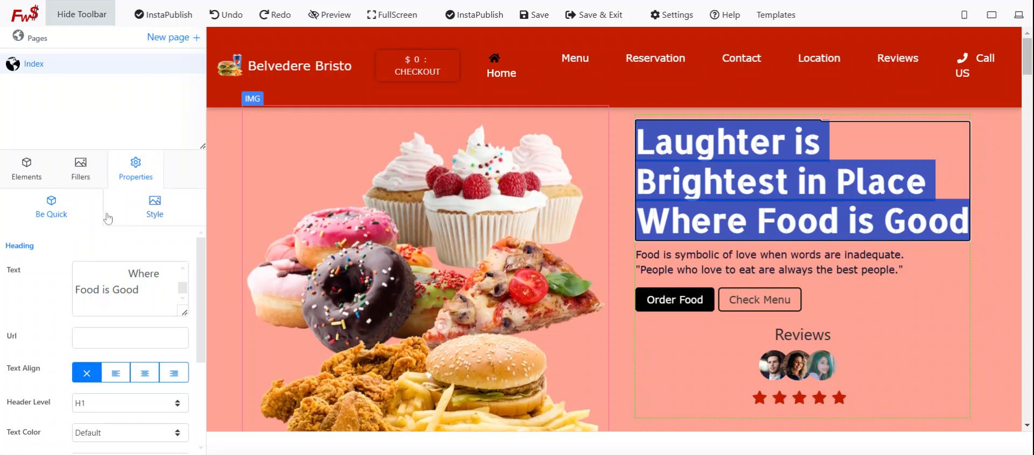
{"action": "scroll", "coordinate": [115, 302], "scroll_direction": "down", "scroll_amount": 1}
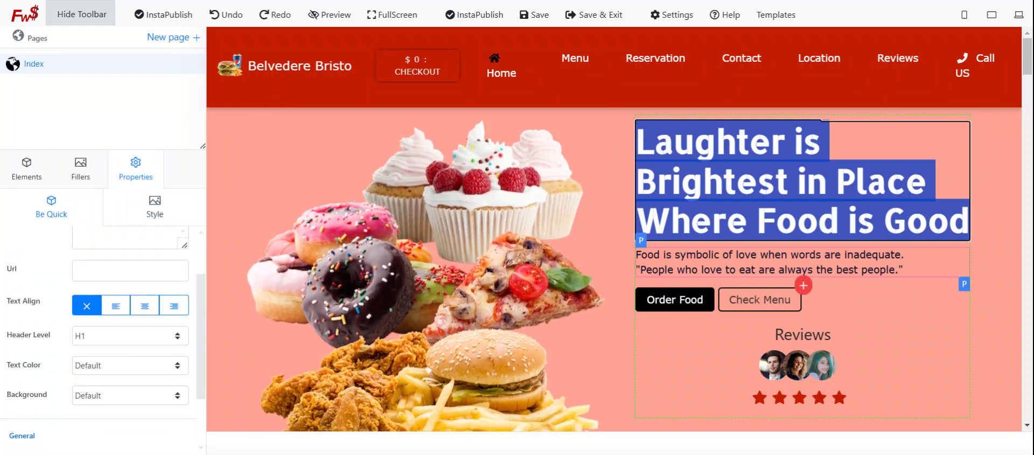
{"action": "scroll", "coordinate": [137, 239], "scroll_direction": "up", "scroll_amount": 1}
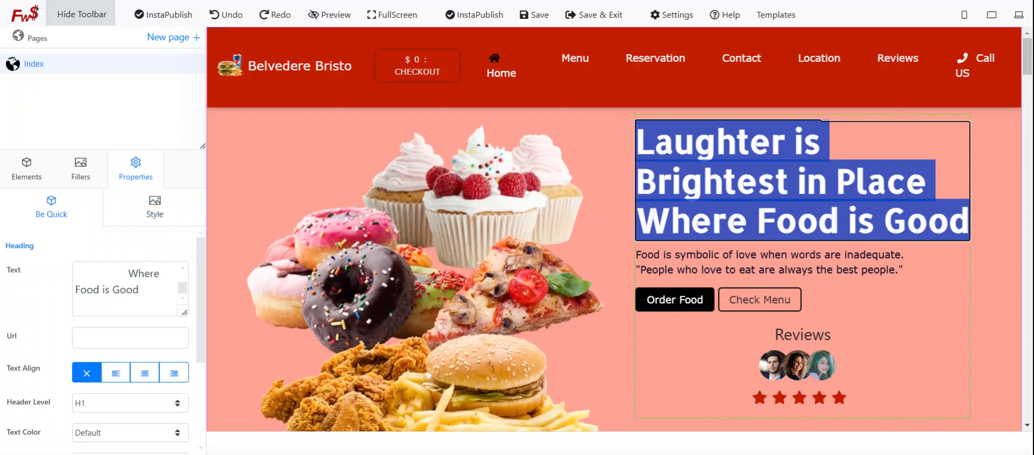
- Examine the heading's wording in its Text property and compare it with the hero section on the page
{"action": "left_click", "coordinate": [128, 274]}
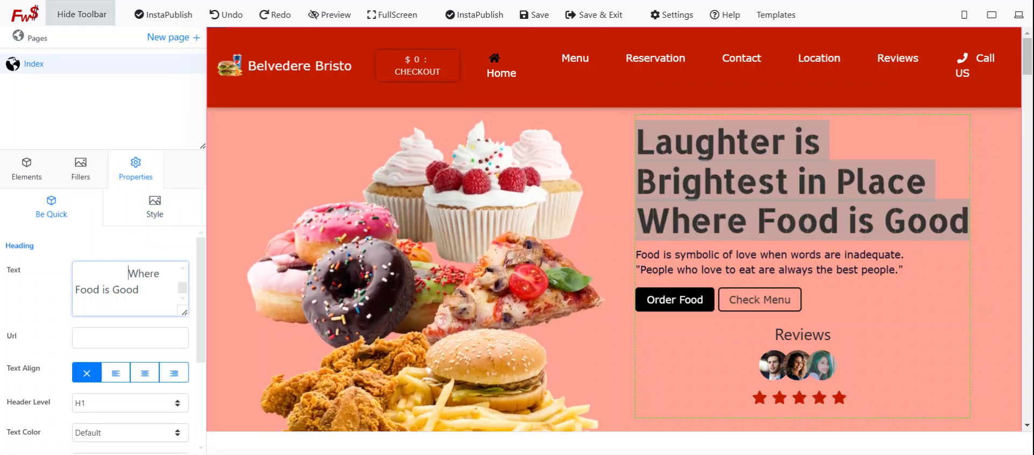
{"action": "left_click_drag", "start_coordinate": [128, 274], "coordinate": [140, 291]}
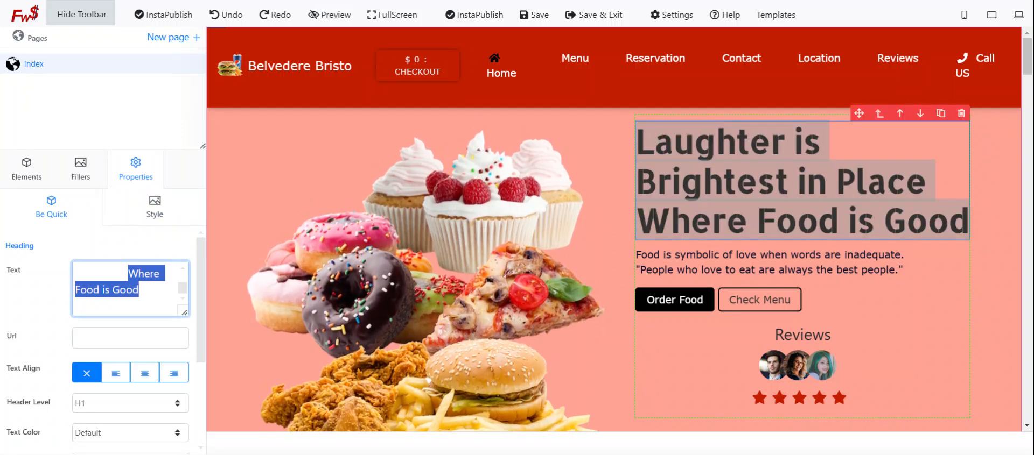
{"action": "left_click", "coordinate": [103, 274]}
{"action": "left_click_drag", "start_coordinate": [103, 274], "coordinate": [76, 271]}
{"action": "scroll", "coordinate": [110, 285], "scroll_direction": "up", "scroll_amount": 1}
{"action": "left_click", "coordinate": [113, 289]}
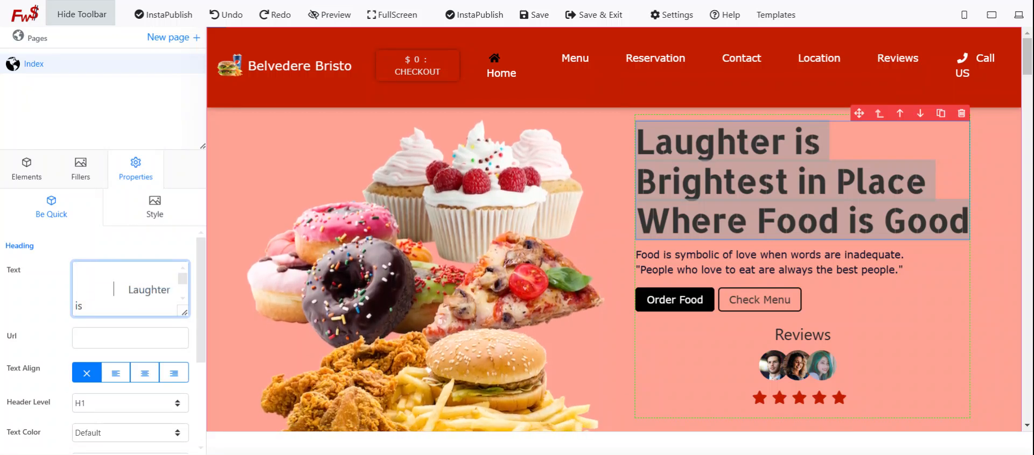
{"action": "scroll", "coordinate": [238, 329], "scroll_direction": "down", "scroll_amount": 1}
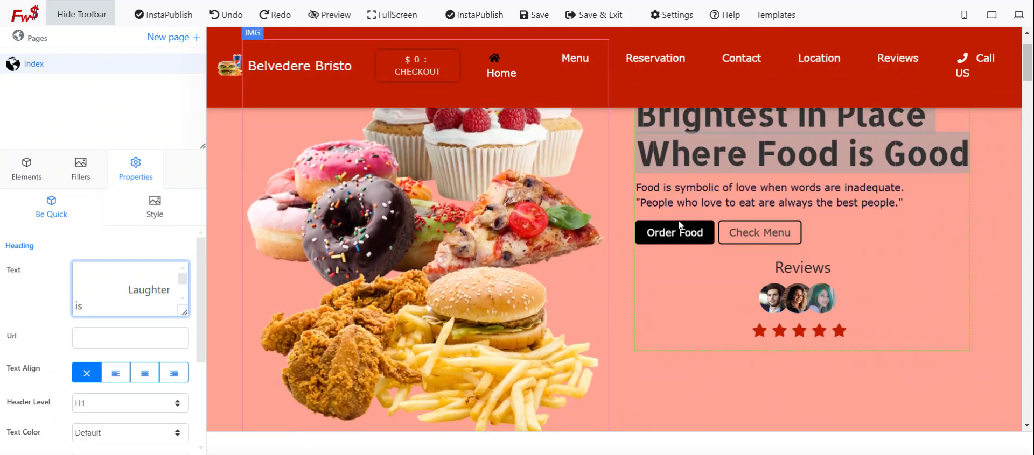
{"action": "scroll", "coordinate": [582, 227], "scroll_direction": "up", "scroll_amount": 1}
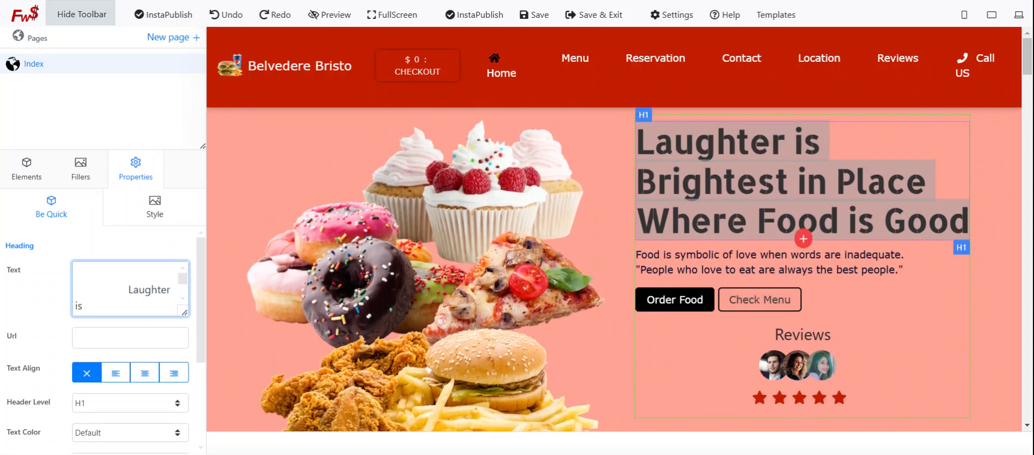
- Delete the words "Laughter is Brightest" from the hero heading
{"action": "left_click", "coordinate": [774, 183]}
{"action": "left_click", "coordinate": [789, 182]}
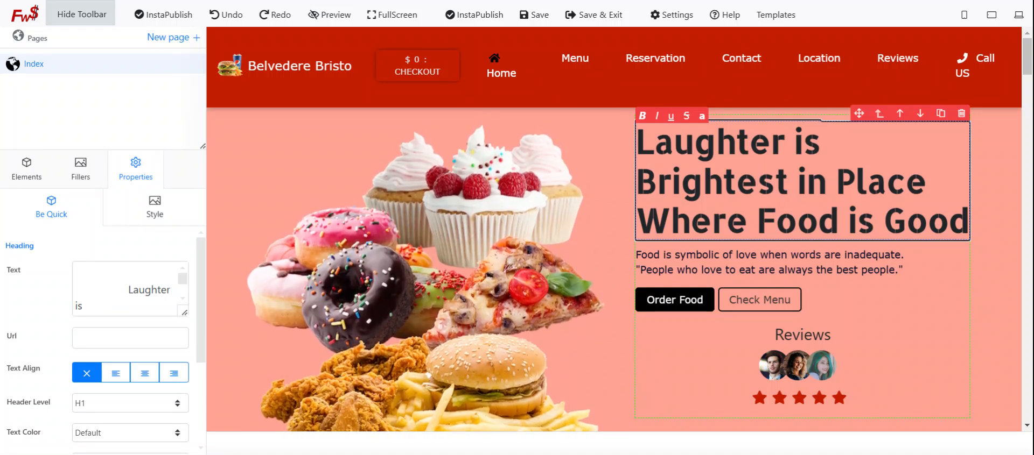
{"action": "key", "text": "BackSpace"}
{"action": "key", "text": "BackSpace"}
{"action": "key", "text": "BackSpace"}
{"action": "key", "text": "BackSpace"}
{"action": "key", "text": "BackSpace"}
{"action": "key", "text": "BackSpace"}
{"action": "key", "text": "BackSpace"}
{"action": "key", "text": "BackSpace"}
{"action": "key", "text": "BackSpace"}
{"action": "key", "text": "BackSpace"}
{"action": "key", "text": "BackSpace"}
{"action": "key", "text": "BackSpace"}
{"action": "key", "text": "BackSpace"}
{"action": "key", "text": "BackSpace"}
{"action": "key", "text": "BackSpace"}
{"action": "key", "text": "BackSpace"}
{"action": "key", "text": "BackSpace"}
{"action": "key", "text": "BackSpace"}
{"action": "key", "text": "BackSpace"}
{"action": "key", "text": "BackSpace"}
{"action": "key", "text": "BackSpace"}
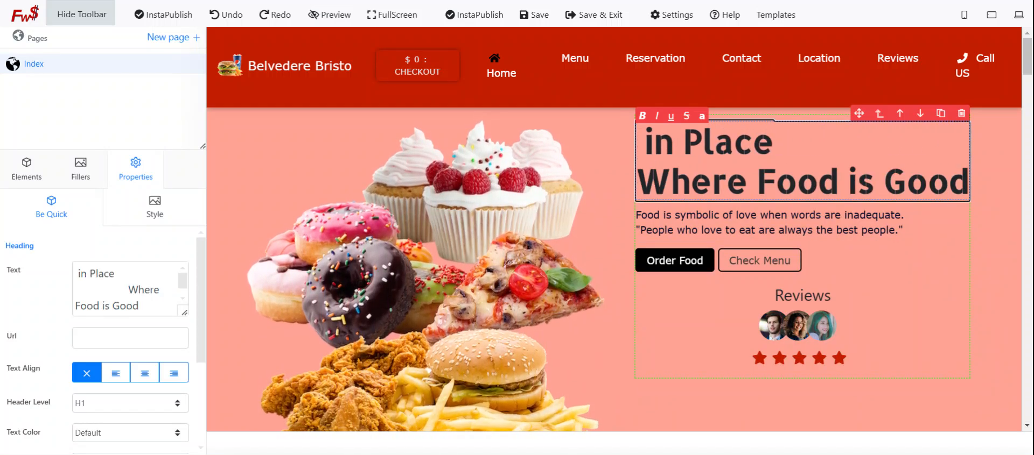
- Insert "Start Typing your message!.." at the beginning of the hero heading
{"action": "type", "text": "Stara"}
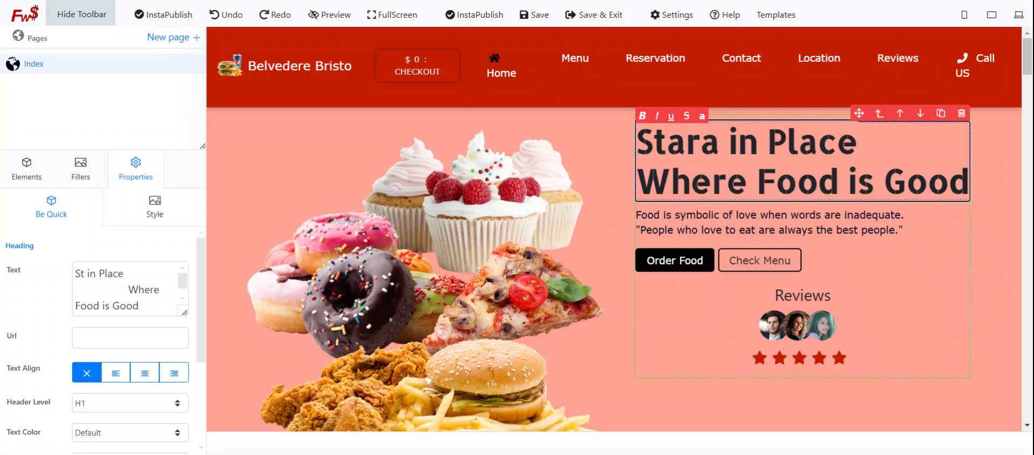
{"action": "type", "text": " Typyin"}
{"action": "key", "text": "BackSpace"}
{"action": "key", "text": "BackSpace"}
{"action": "key", "text": "BackSpace"}
{"action": "key", "text": "BackSpace"}
{"action": "type", "text": "ing your"}
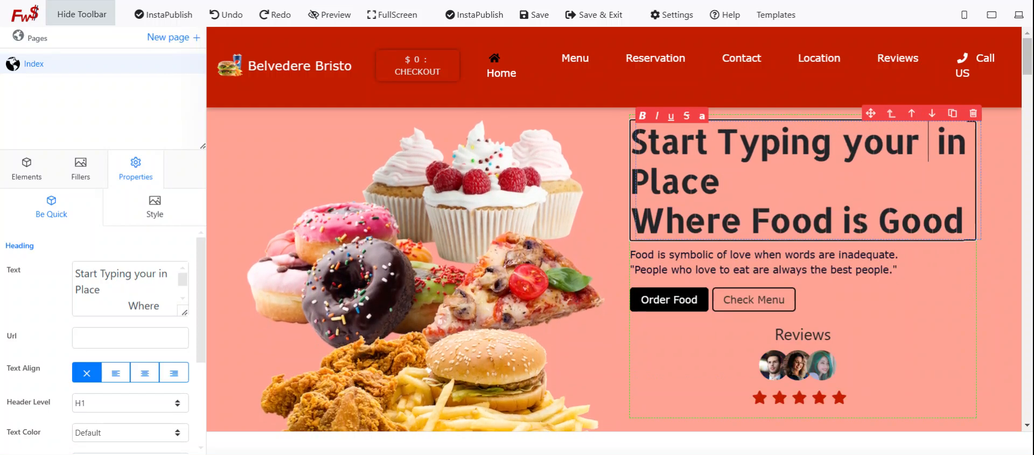
{"action": "type", "text": " message!.."}
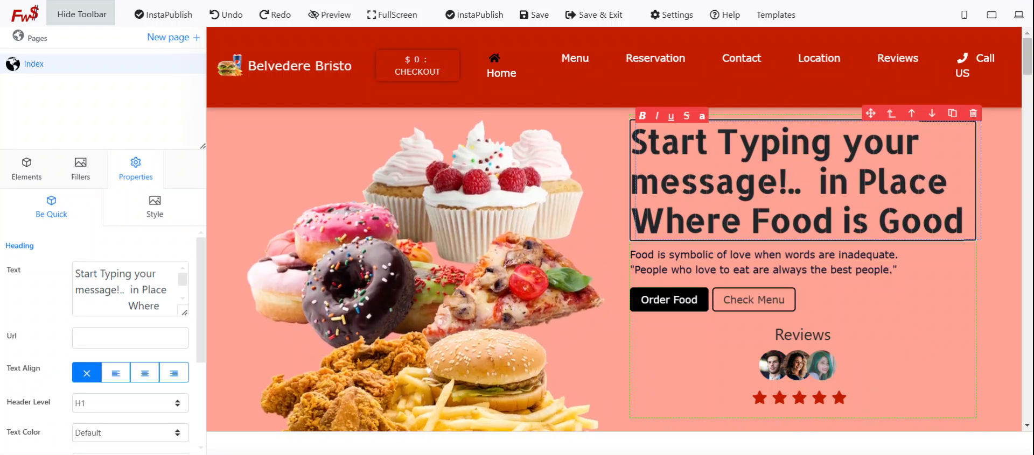
- Replace "in Place Where Food is Good" in the heading with the line "Whatever you like." without a leading space
{"action": "left_click_drag", "start_coordinate": [819, 183], "coordinate": [900, 221]}
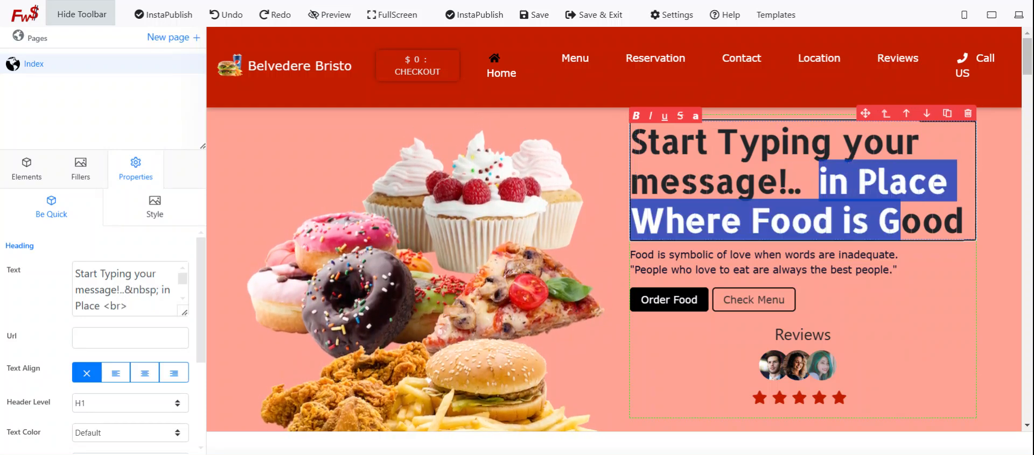
{"action": "key", "text": "BackSpace"}
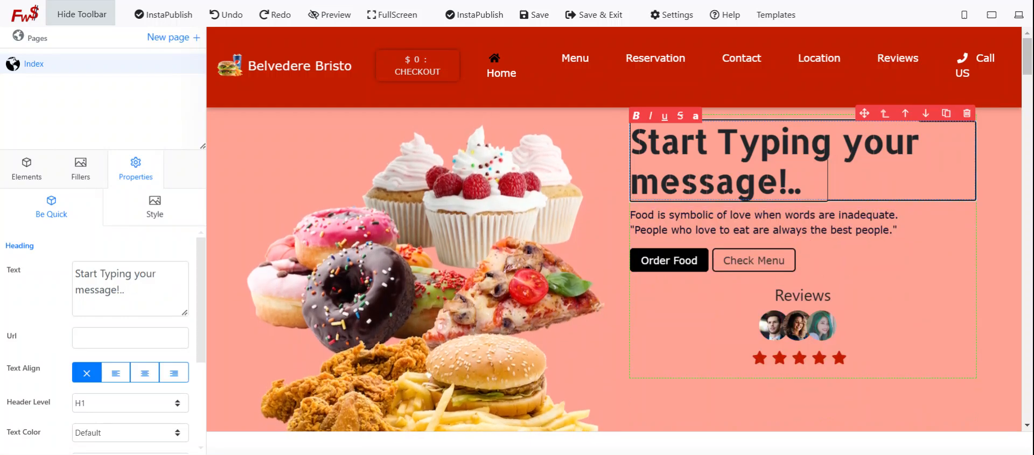
{"action": "type", "text": "Whatever you like."}
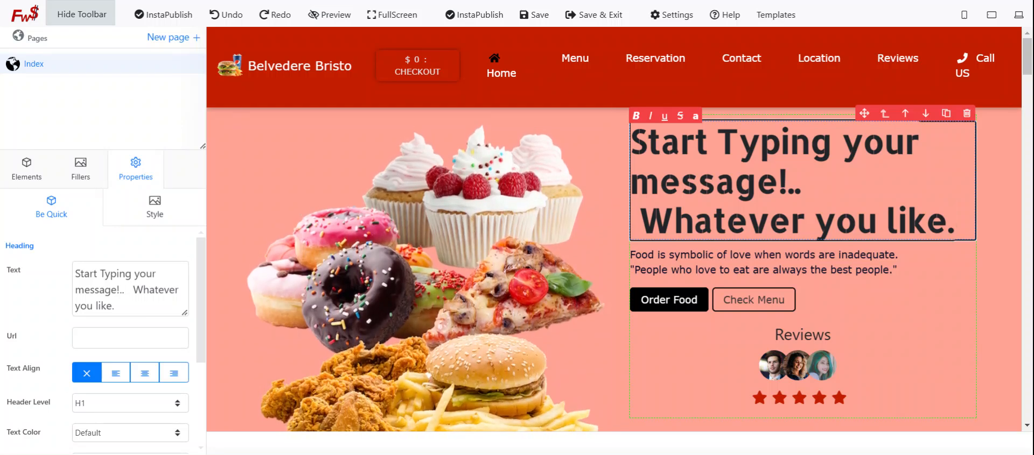
{"action": "key", "text": "BackSpace"}
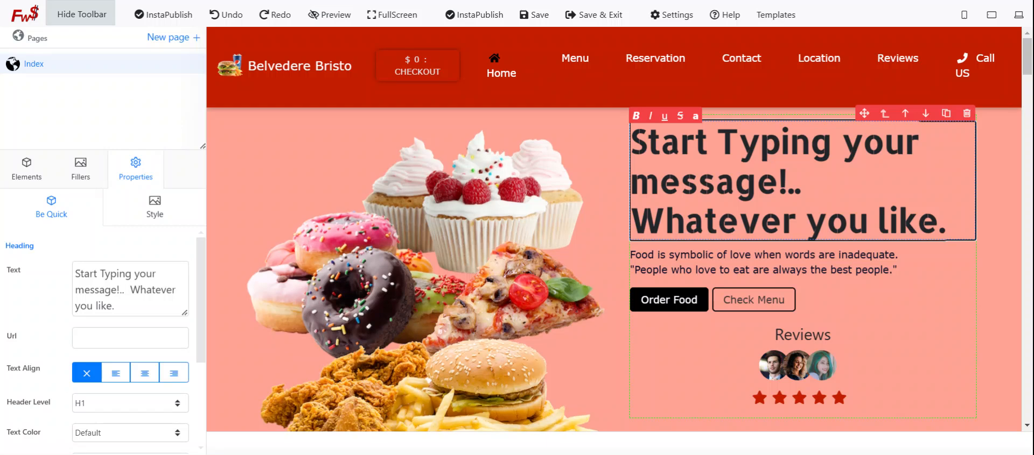
{"action": "key", "text": "ctrl+a"}
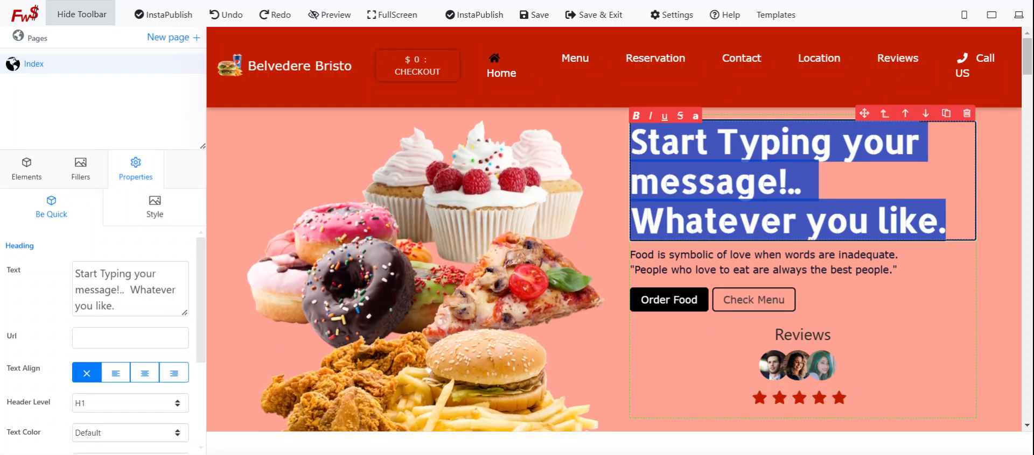
{"action": "left_click", "coordinate": [851, 186]}
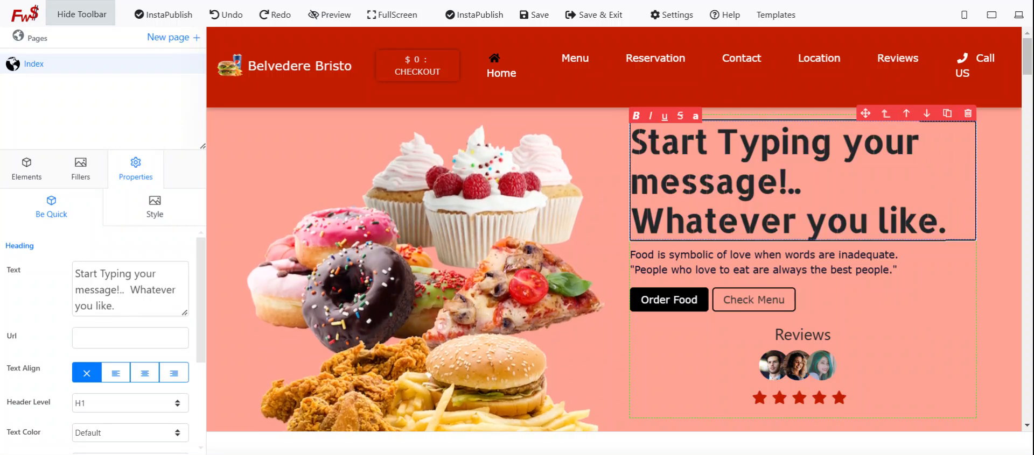
{"action": "key", "text": "ctrl+a"}
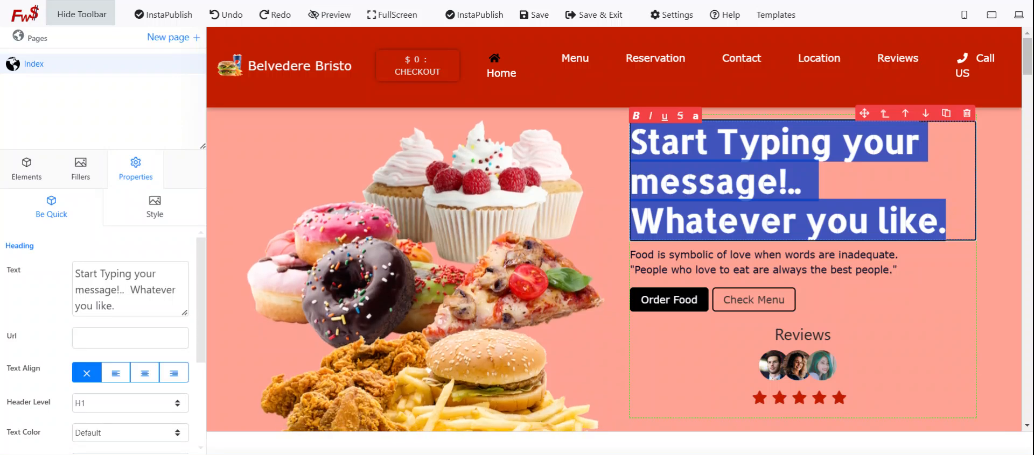
{"action": "left_click", "coordinate": [735, 181]}
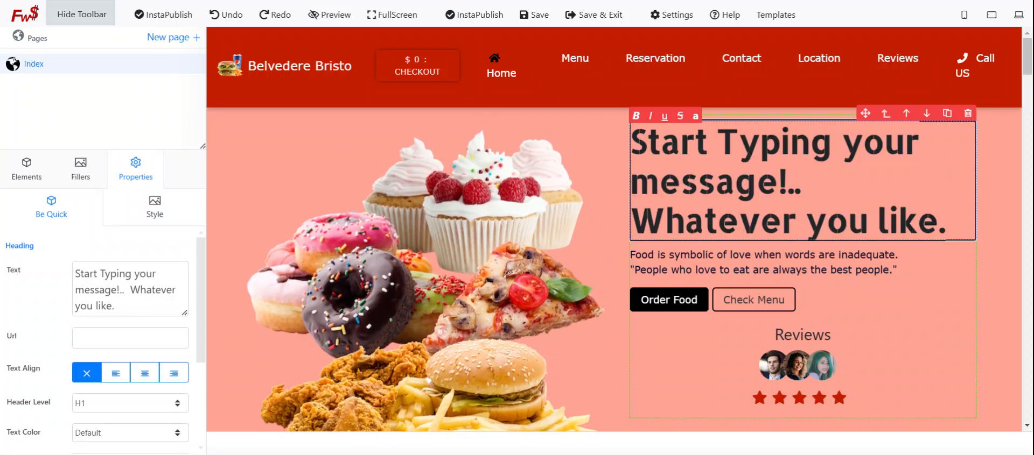
- Select the whole heading, try centre and right text alignment, and align it left
{"action": "left_click_drag", "start_coordinate": [632, 143], "coordinate": [947, 222]}
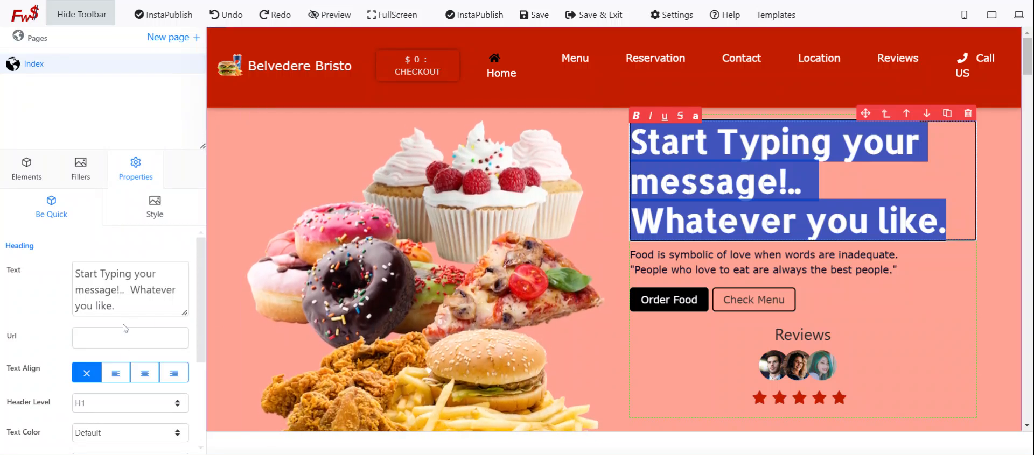
{"action": "scroll", "coordinate": [123, 329], "scroll_direction": "down", "scroll_amount": 3}
{"action": "scroll", "coordinate": [118, 251], "scroll_direction": "up", "scroll_amount": 1}
{"action": "left_click", "coordinate": [143, 307]}
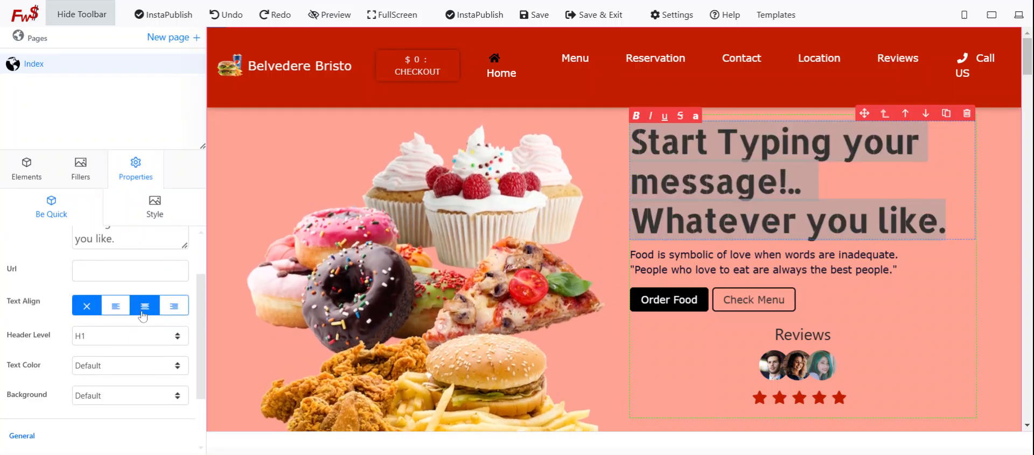
{"action": "left_click", "coordinate": [174, 313]}
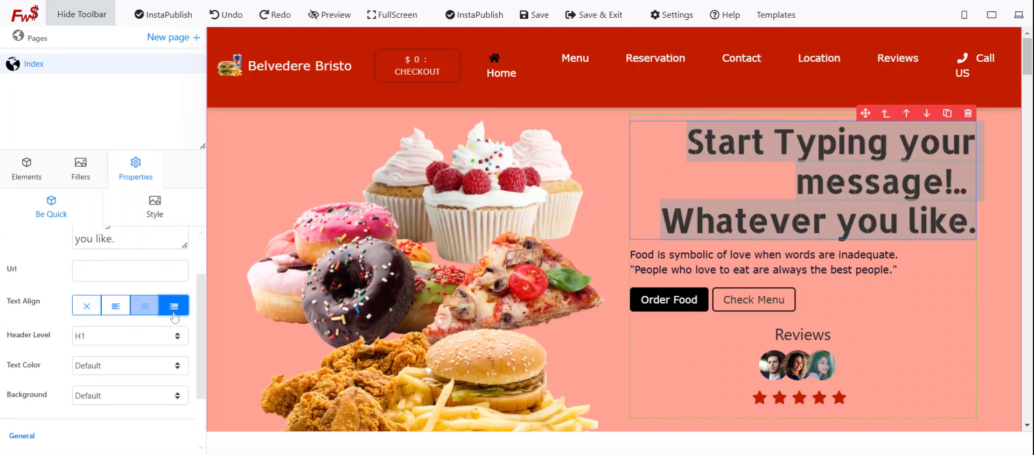
{"action": "left_click", "coordinate": [116, 307]}
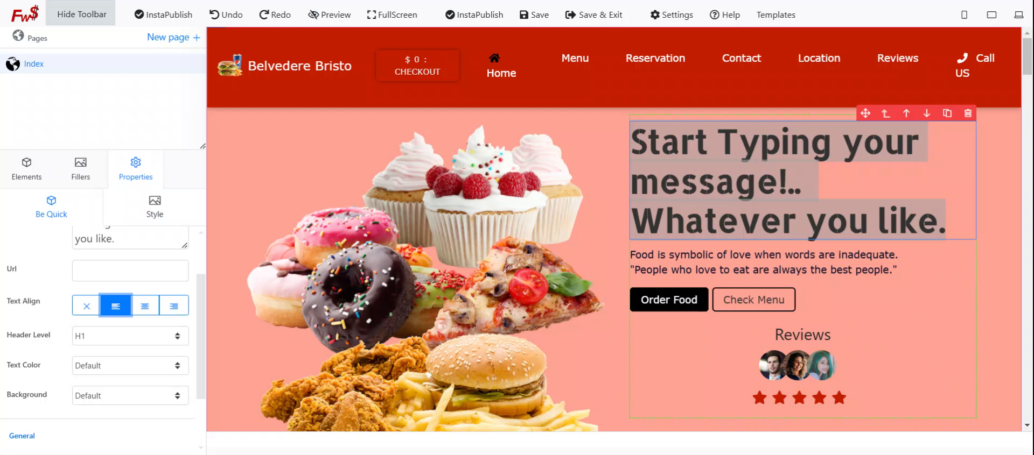
- Check the heading's Header Level and try the Primary text color on it
{"action": "left_click", "coordinate": [173, 344]}
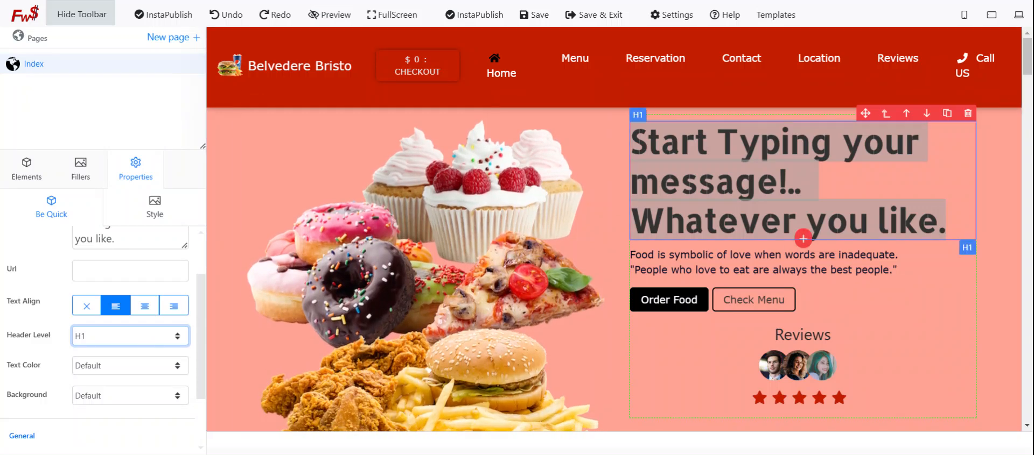
{"action": "scroll", "coordinate": [146, 366], "scroll_direction": "down", "scroll_amount": 2}
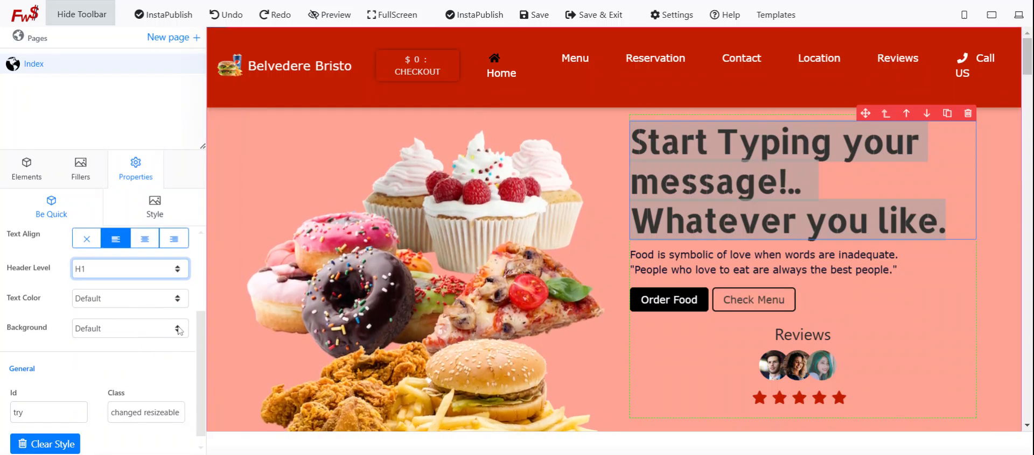
{"action": "left_click", "coordinate": [180, 299]}
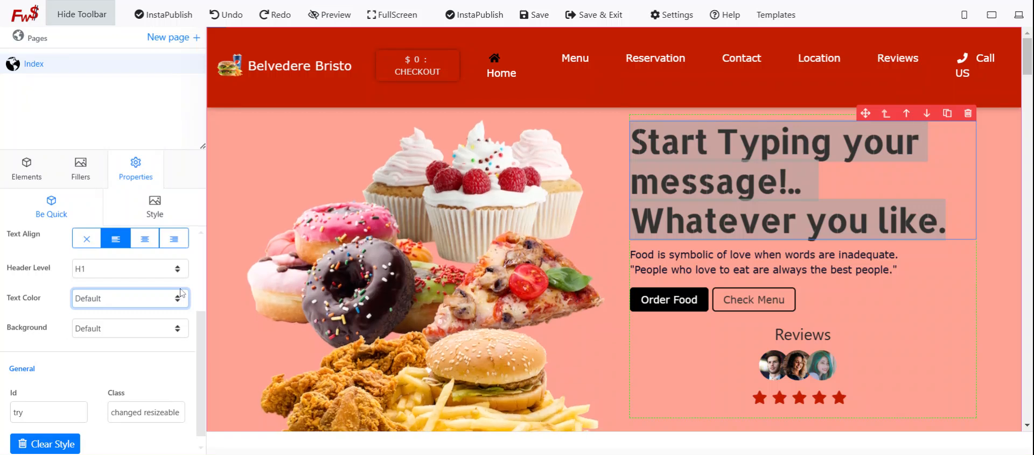
{"action": "key", "text": "Down"}
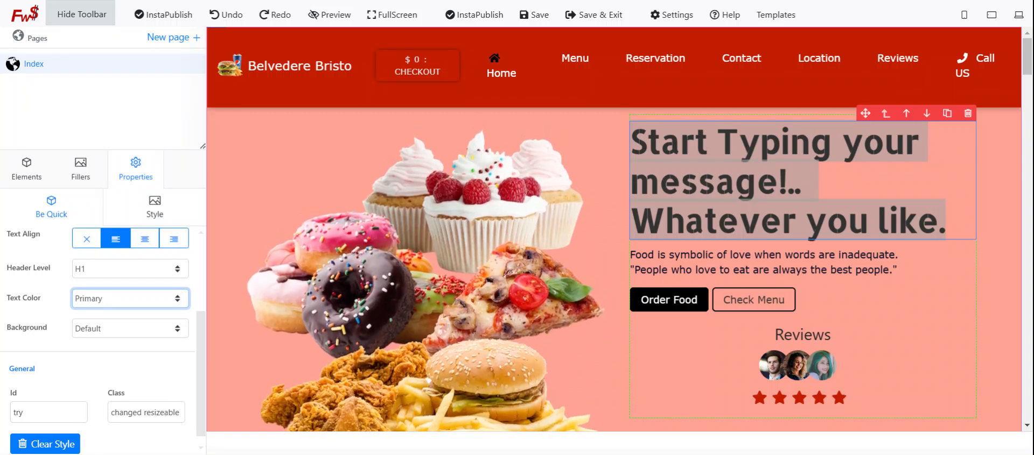
{"action": "left_click", "coordinate": [177, 299]}
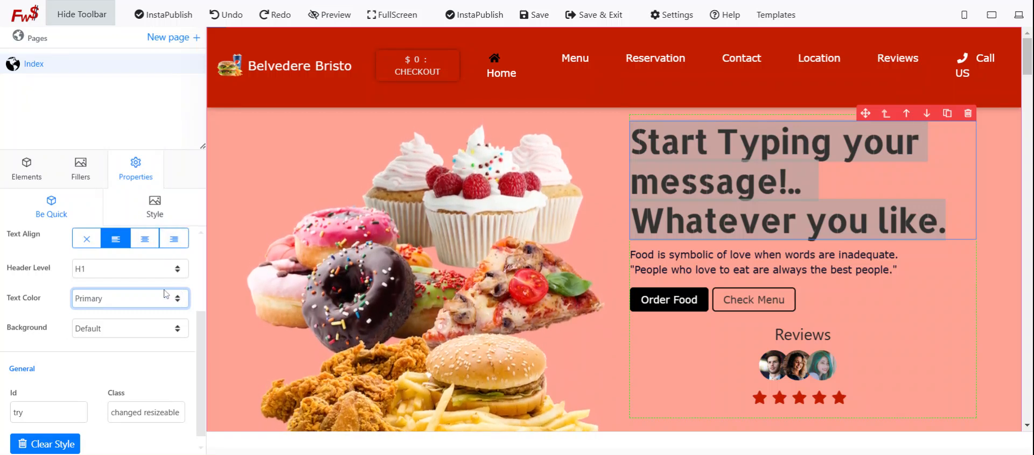
{"action": "left_click", "coordinate": [165, 293]}
- Reselect the heading and try the Black 50 and Danger text colors on it
{"action": "double_click", "coordinate": [754, 186]}
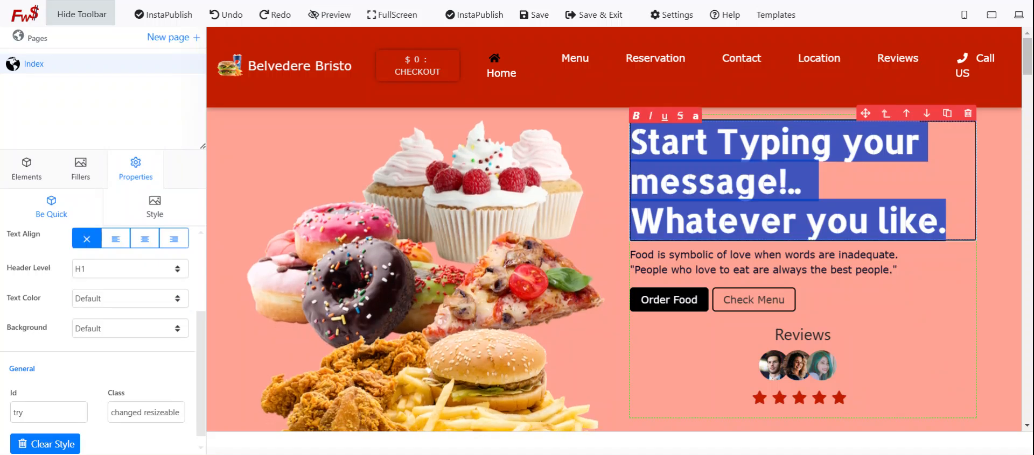
{"action": "left_click", "coordinate": [754, 186]}
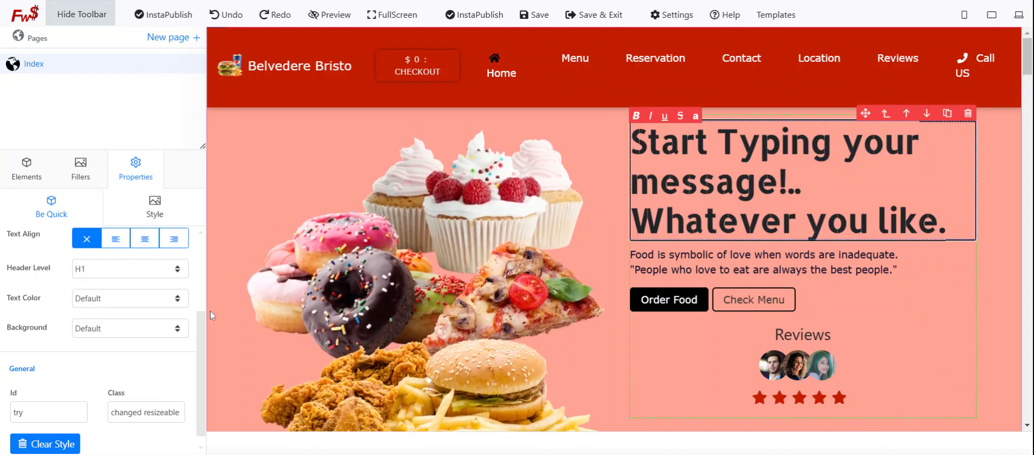
{"action": "left_click", "coordinate": [165, 302]}
{"action": "left_click", "coordinate": [142, 263]}
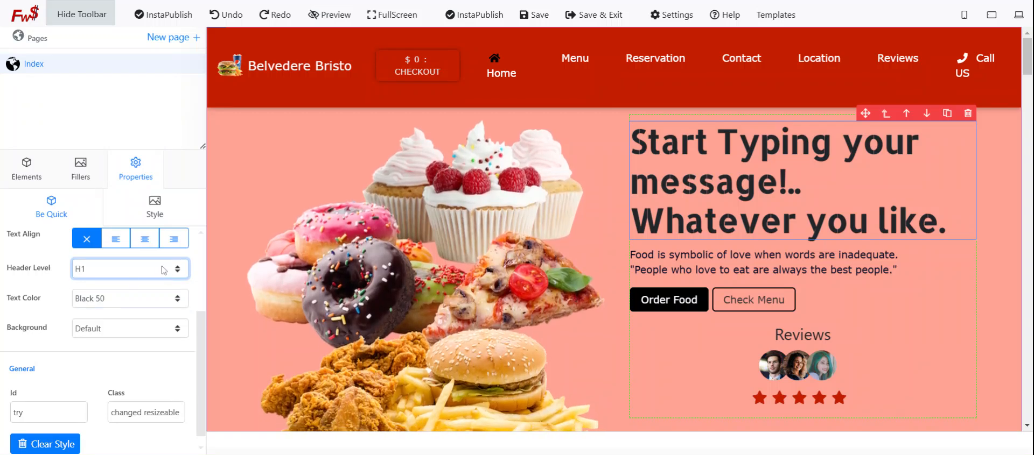
{"action": "left_click", "coordinate": [165, 293]}
{"action": "left_click", "coordinate": [161, 189]}
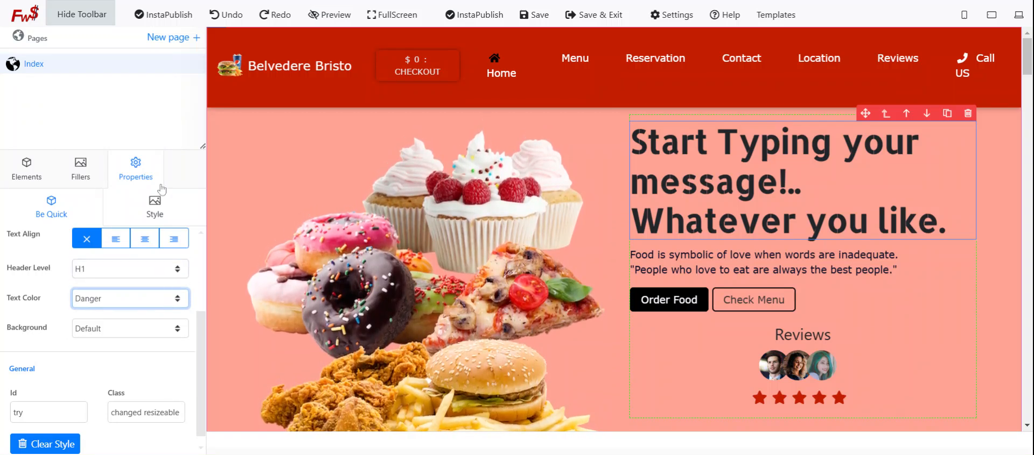
- Select the whole heading and set its text color to #4178ae in the style font settings
{"action": "double_click", "coordinate": [708, 141]}
{"action": "key", "text": "ctrl+a"}
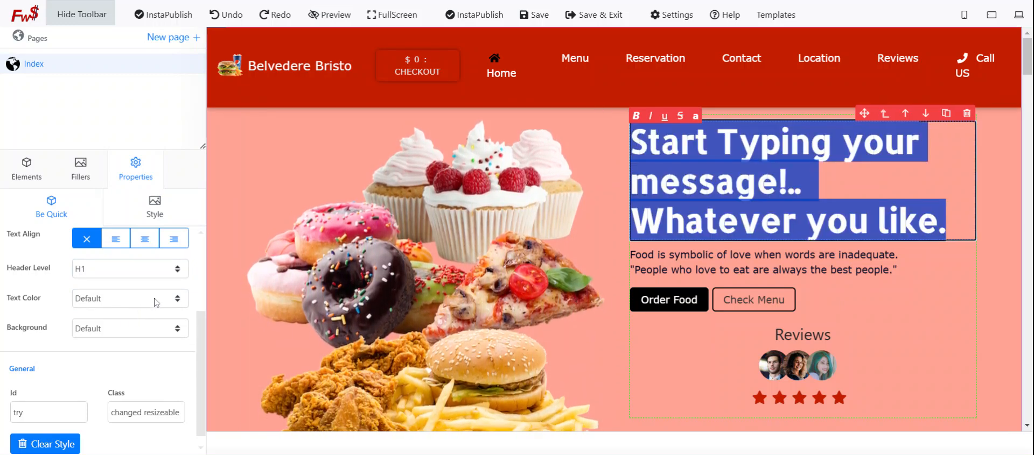
{"action": "scroll", "coordinate": [164, 253], "scroll_direction": "up", "scroll_amount": 3}
{"action": "left_click", "coordinate": [168, 204]}
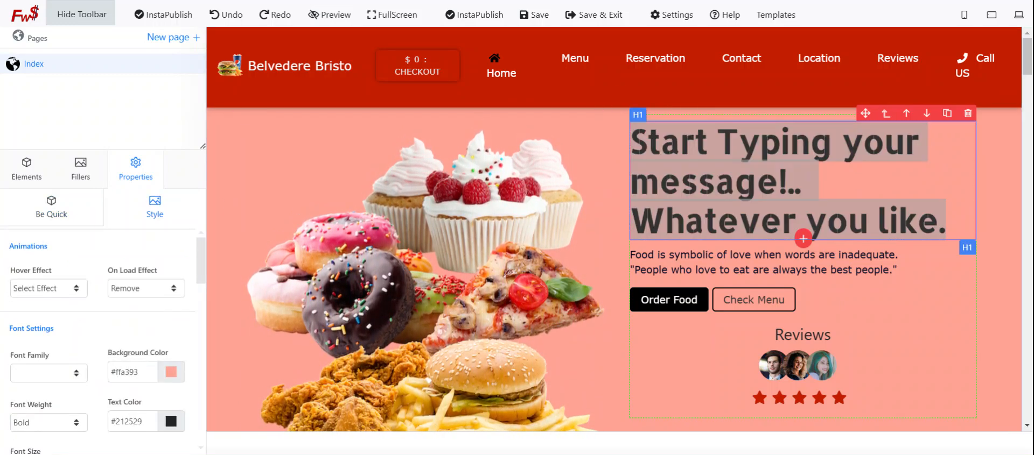
{"action": "scroll", "coordinate": [102, 334], "scroll_direction": "down", "scroll_amount": 1}
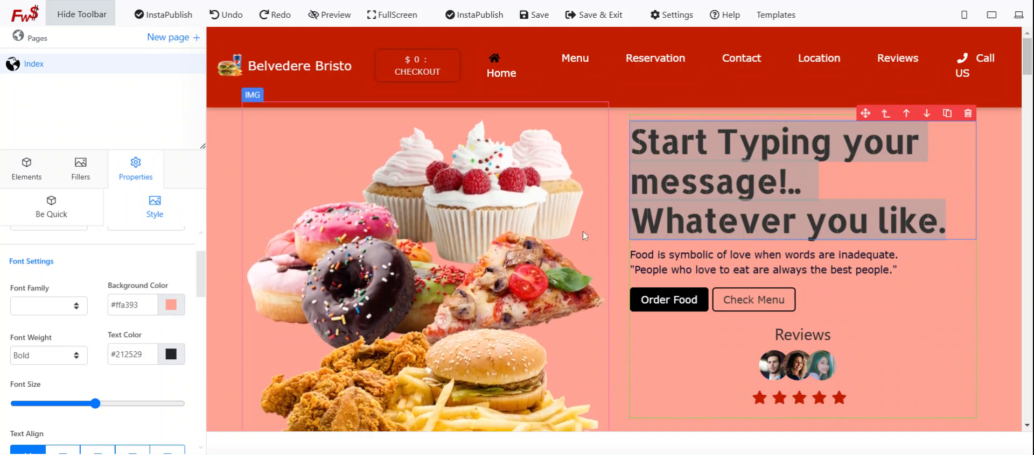
{"action": "left_click", "coordinate": [171, 354]}
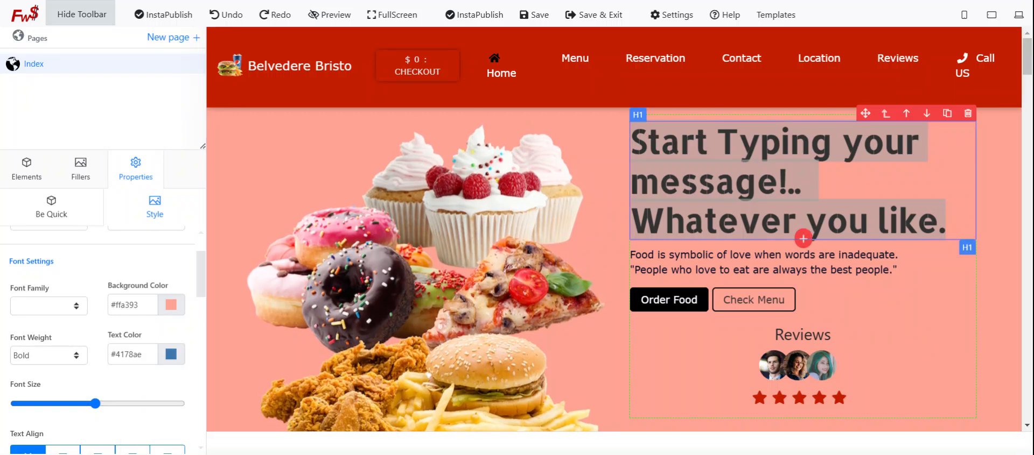
- Try #b31f9c as the hero heading's text color in its style font settings
{"action": "left_click", "coordinate": [809, 183]}
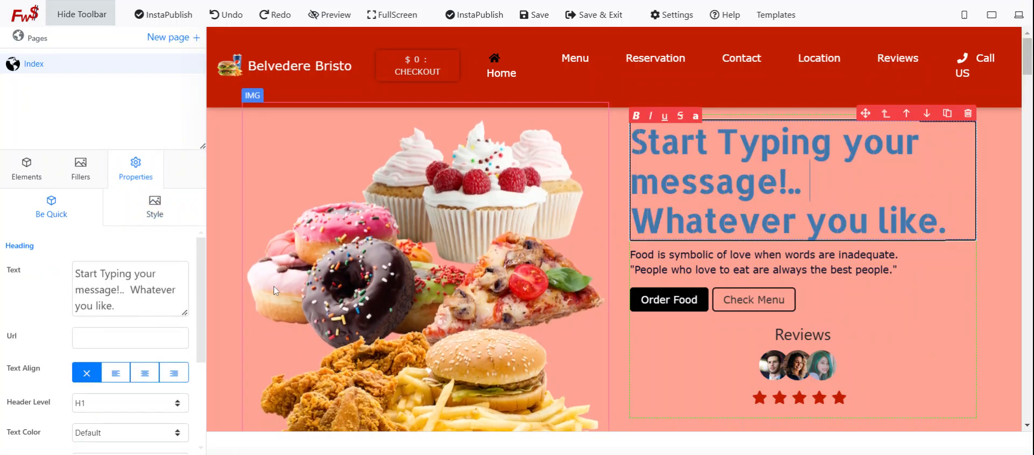
{"action": "left_click", "coordinate": [154, 208]}
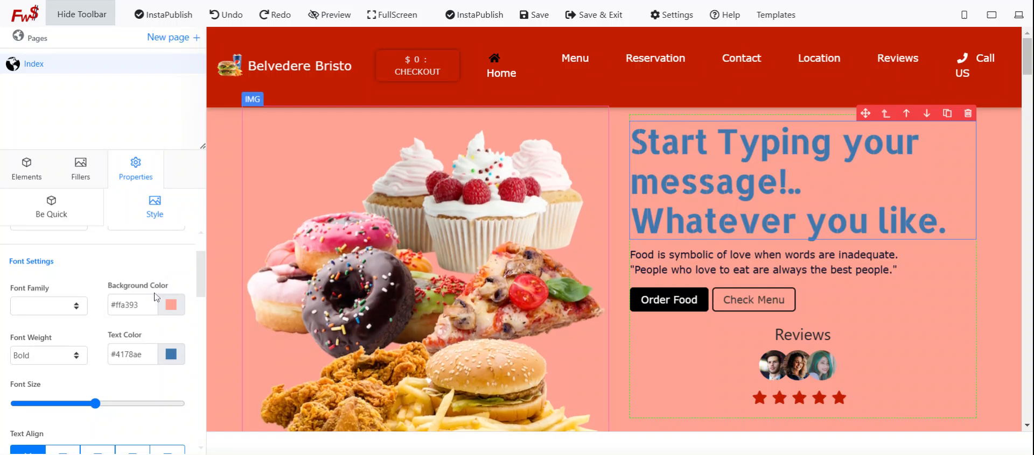
{"action": "left_click", "coordinate": [170, 354]}
{"action": "mouse_move", "coordinate": [138, 394]}
{"action": "left_mouse_down"}
{"action": "mouse_move", "coordinate": [156, 397]}
{"action": "mouse_move", "coordinate": [150, 436]}
{"action": "mouse_move", "coordinate": [156, 394]}
{"action": "mouse_move", "coordinate": [160, 412]}
{"action": "mouse_move", "coordinate": [129, 395]}
{"action": "mouse_move", "coordinate": [97, 405]}
{"action": "mouse_move", "coordinate": [178, 378]}
{"action": "mouse_move", "coordinate": [178, 434]}
{"action": "mouse_move", "coordinate": [178, 379]}
{"action": "left_mouse_up"}
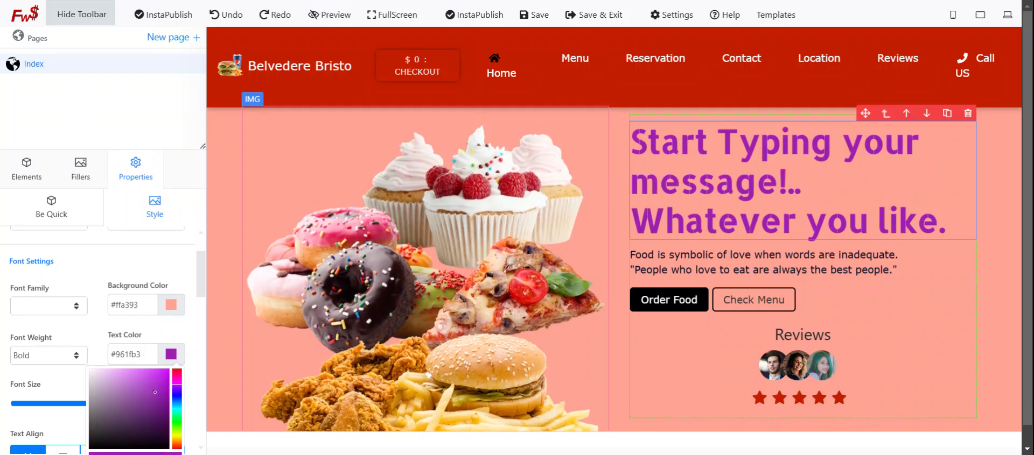
{"action": "mouse_move", "coordinate": [177, 381]}
{"action": "left_mouse_down"}
{"action": "mouse_move", "coordinate": [177, 446]}
{"action": "mouse_move", "coordinate": [184, 388]}
{"action": "left_mouse_up"}
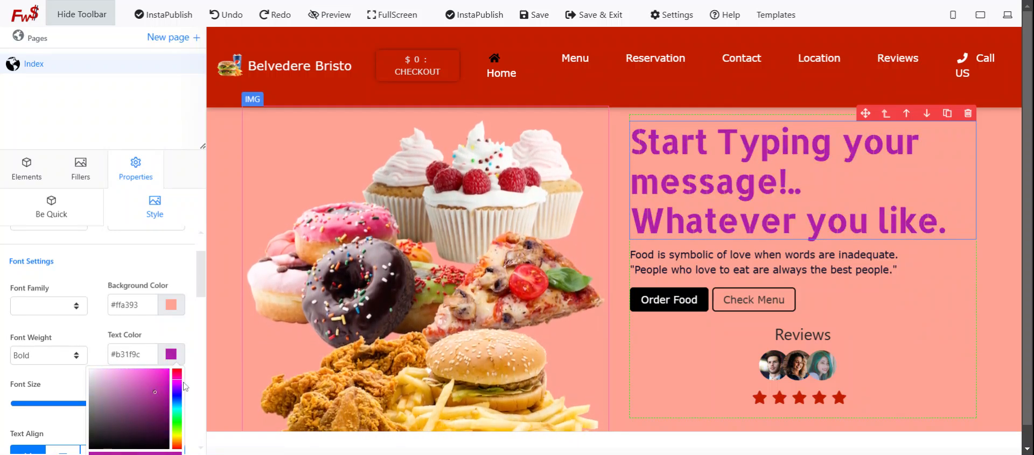
{"action": "left_click", "coordinate": [184, 387]}
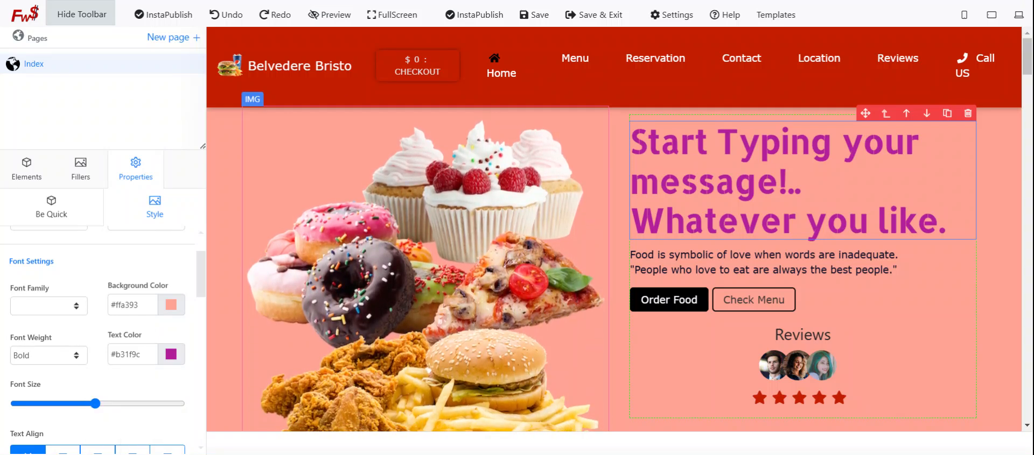
- Try #cbb8b4 as the hero heading's background color
{"action": "left_click", "coordinate": [171, 306]}
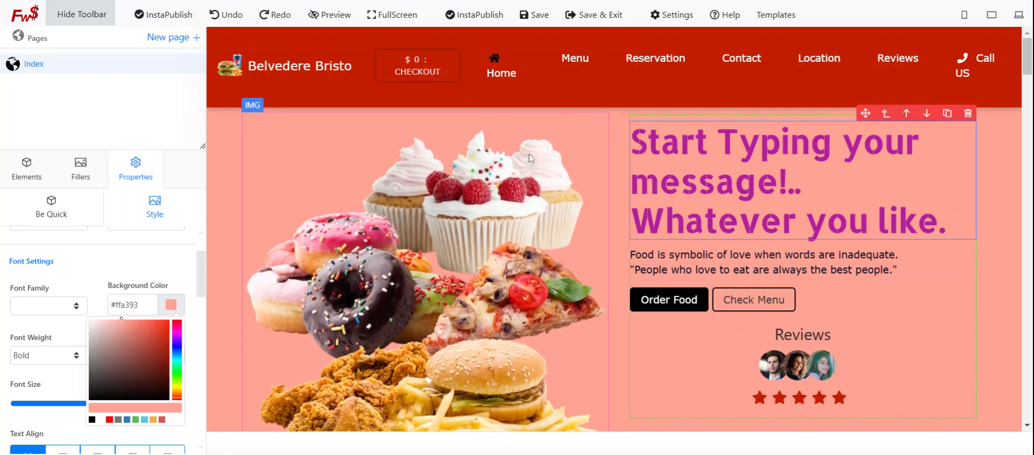
{"action": "left_click", "coordinate": [150, 340]}
{"action": "mouse_move", "coordinate": [150, 341]}
{"action": "left_mouse_down"}
{"action": "mouse_move", "coordinate": [92, 330]}
{"action": "mouse_move", "coordinate": [91, 356]}
{"action": "mouse_move", "coordinate": [94, 336]}
{"action": "left_mouse_up"}
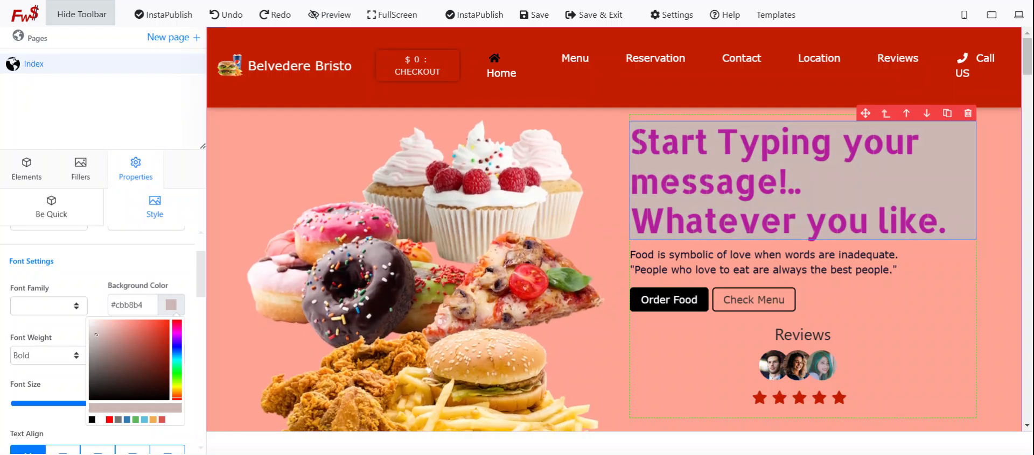
{"action": "left_click", "coordinate": [111, 327]}
{"action": "left_click", "coordinate": [163, 270]}
{"action": "left_click", "coordinate": [145, 264]}
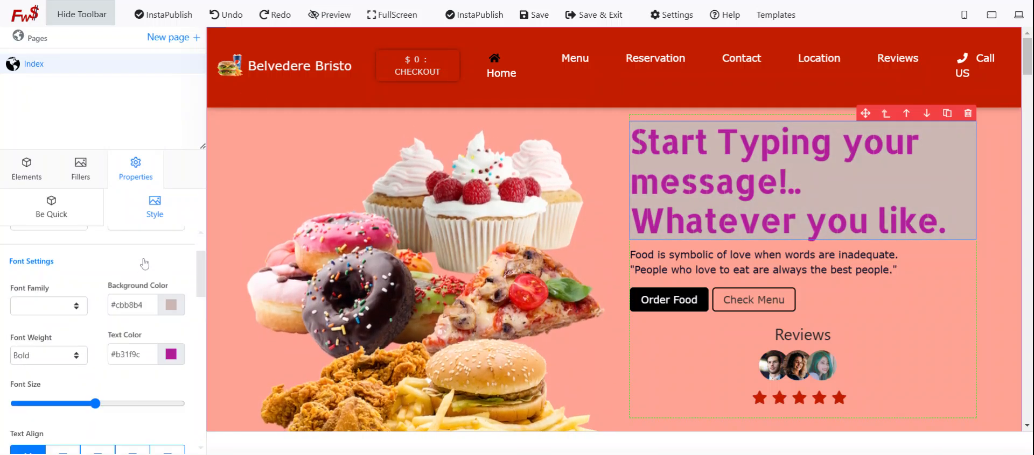
- Undo the heading's background and text color changes and reselect the heading
{"action": "left_click", "coordinate": [685, 222]}
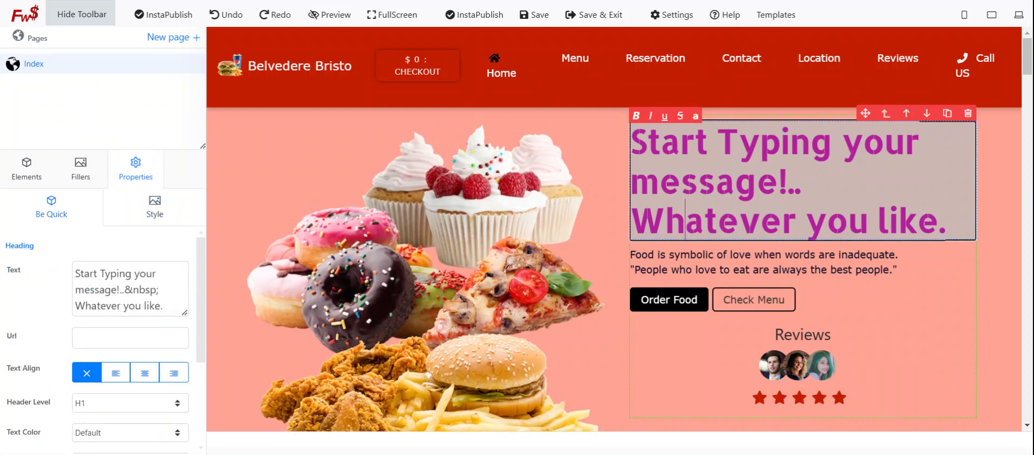
{"action": "left_click", "coordinate": [221, 19]}
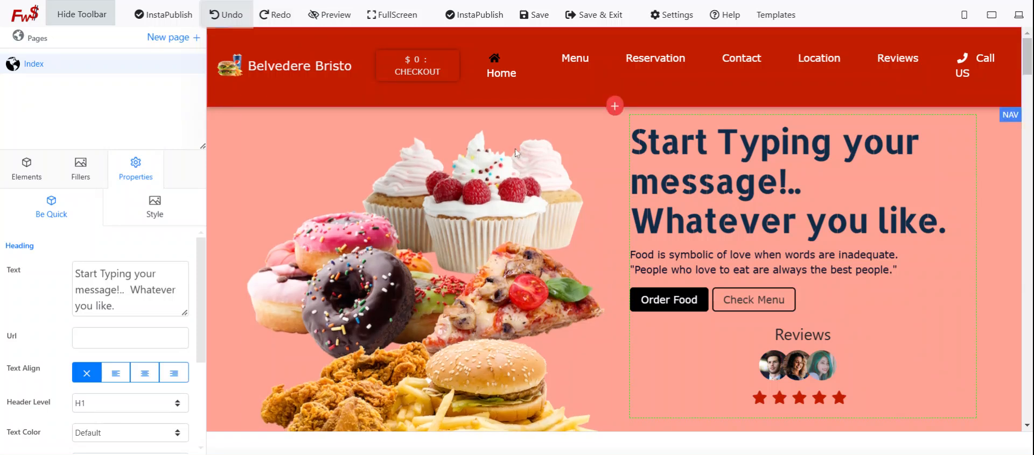
{"action": "left_click", "coordinate": [796, 221]}
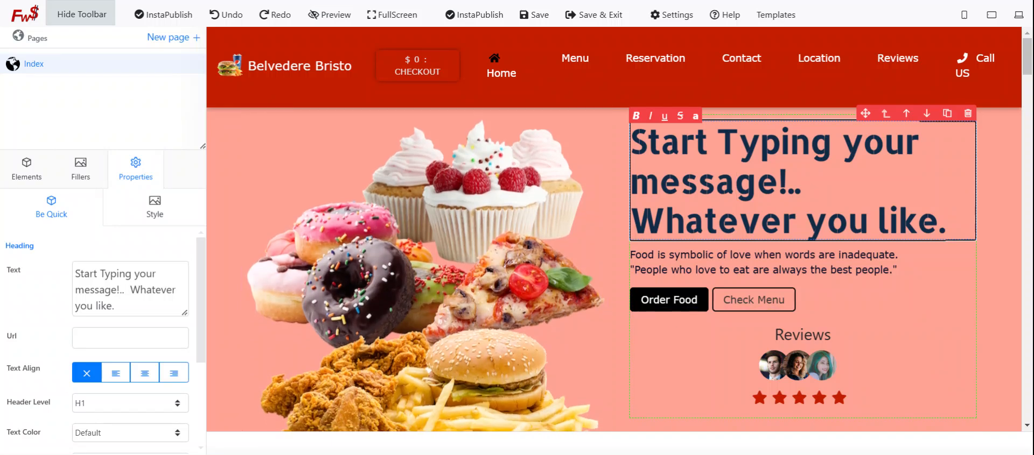
{"action": "scroll", "coordinate": [676, 349], "scroll_direction": "down", "scroll_amount": 2}
{"action": "scroll", "coordinate": [675, 347], "scroll_direction": "up", "scroll_amount": 2}
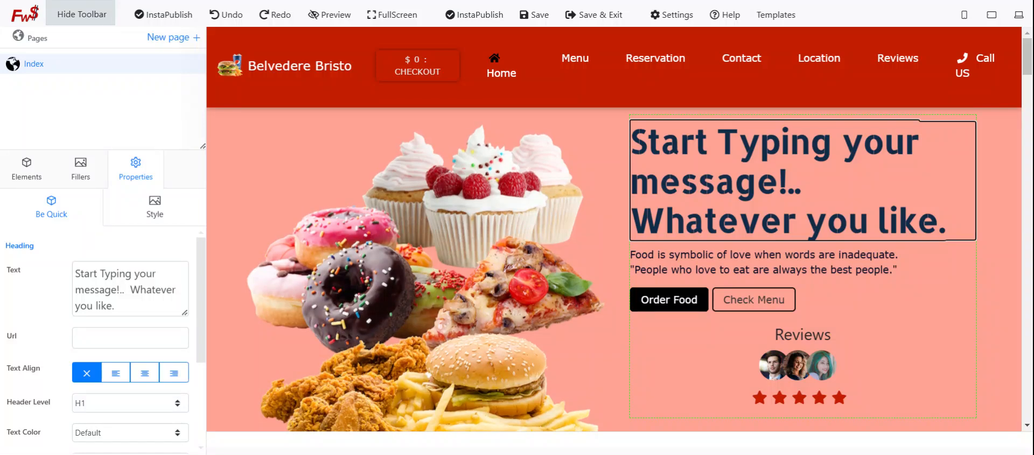
- Select the food image briefly, return to the hero heading and open its style settings
{"action": "left_click", "coordinate": [533, 250]}
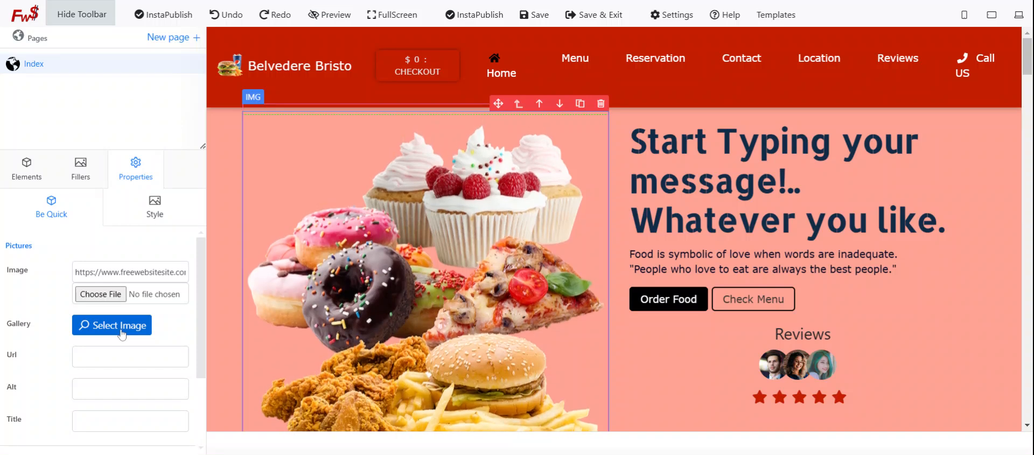
{"action": "left_click", "coordinate": [791, 215]}
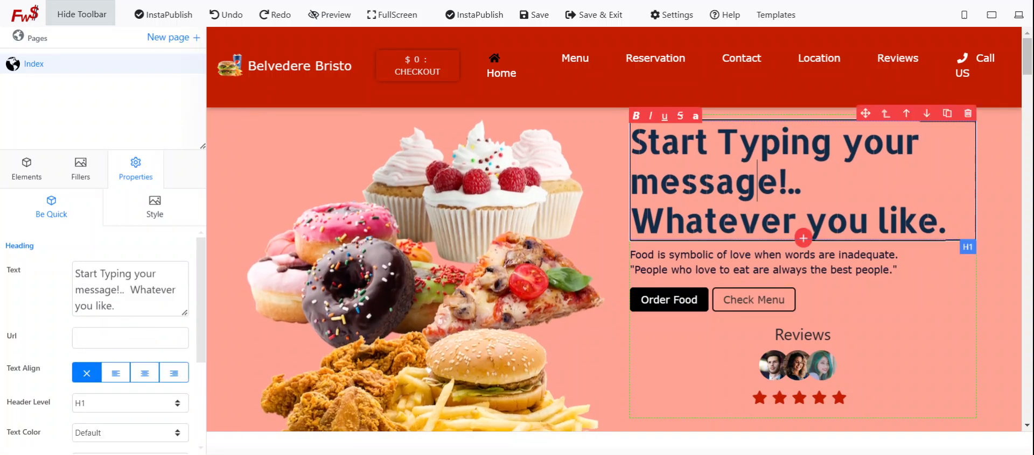
{"action": "left_click", "coordinate": [155, 206]}
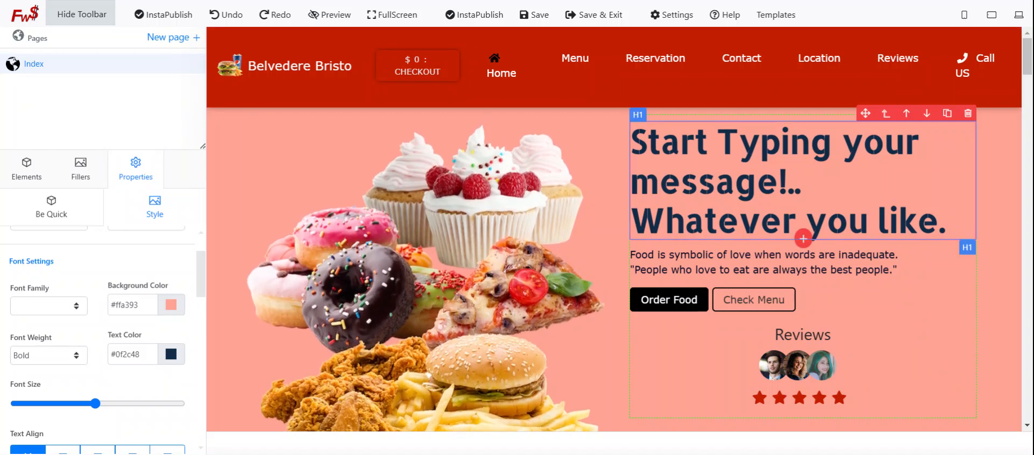
{"action": "left_click", "coordinate": [698, 182]}
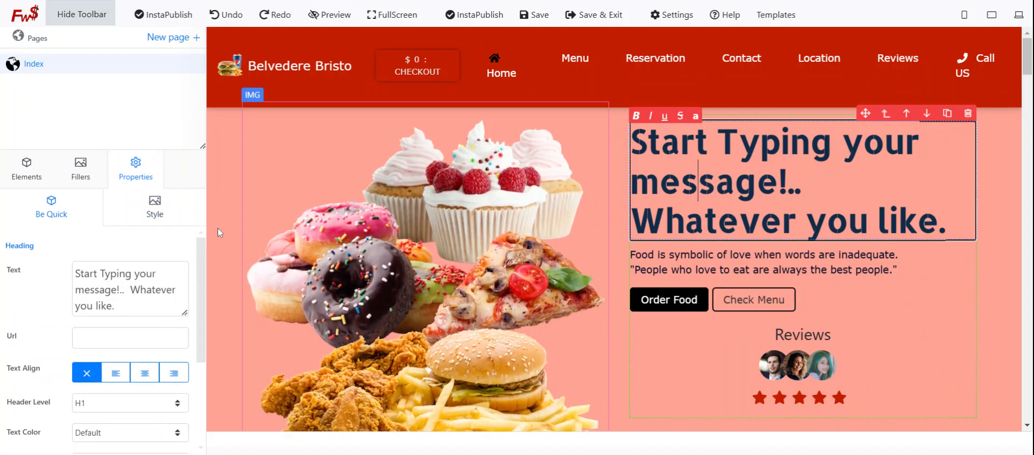
{"action": "left_click", "coordinate": [152, 219]}
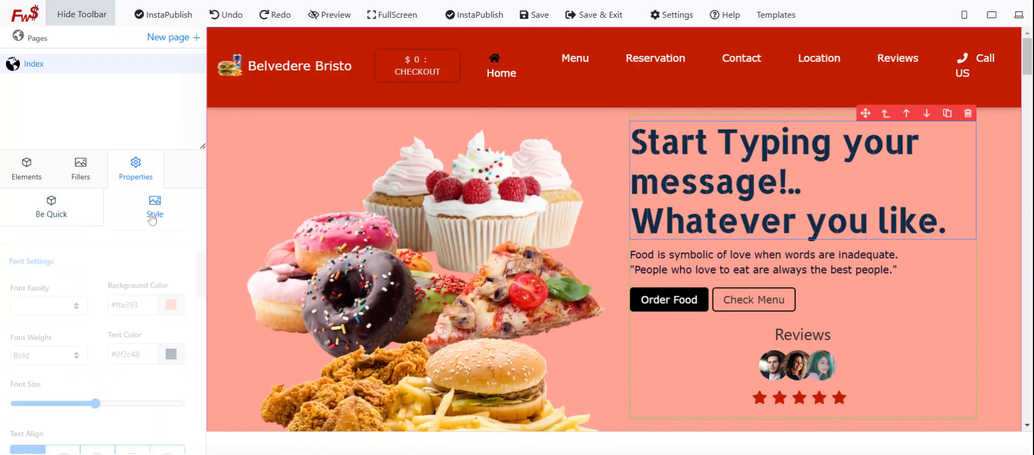
- Try Times New Roman, Arial Black, Playwrite GB, Afacad Flux and Qwitcher Grypen as the heading's font family
{"action": "left_click", "coordinate": [79, 302]}
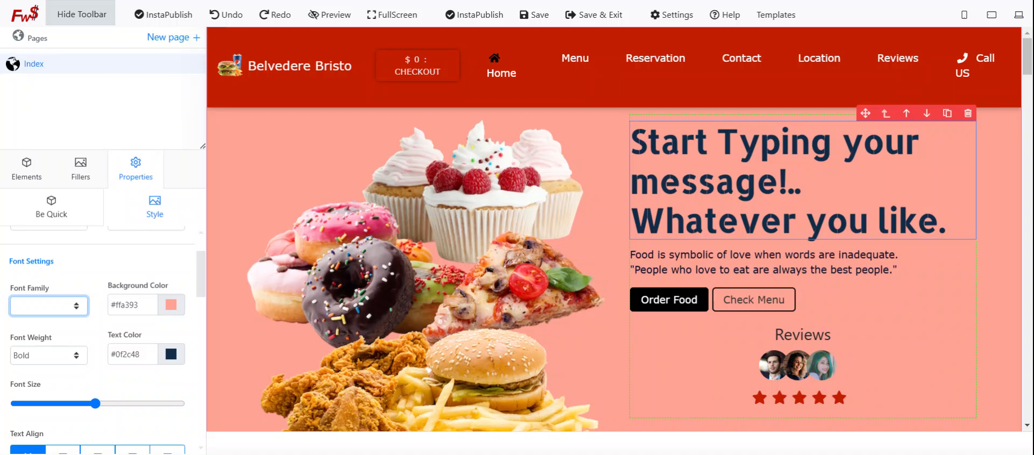
{"action": "left_click", "coordinate": [60, 213]}
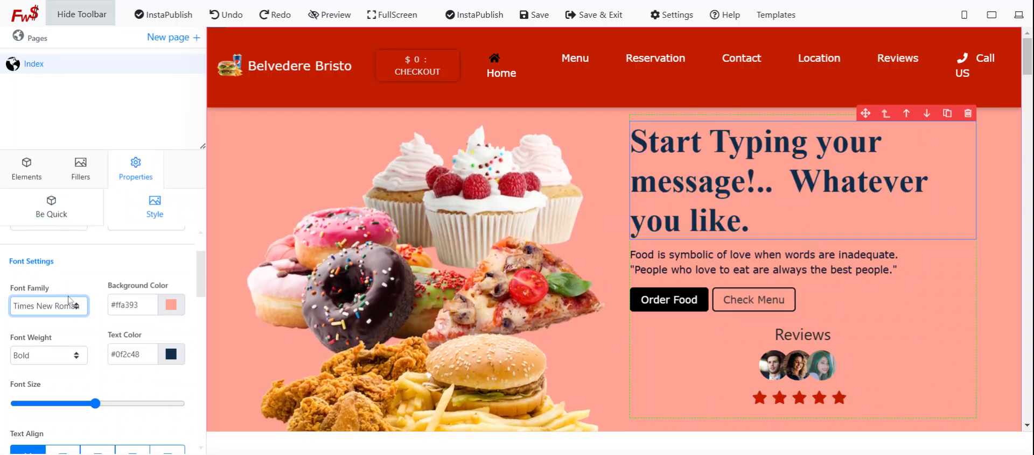
{"action": "left_click", "coordinate": [56, 231]}
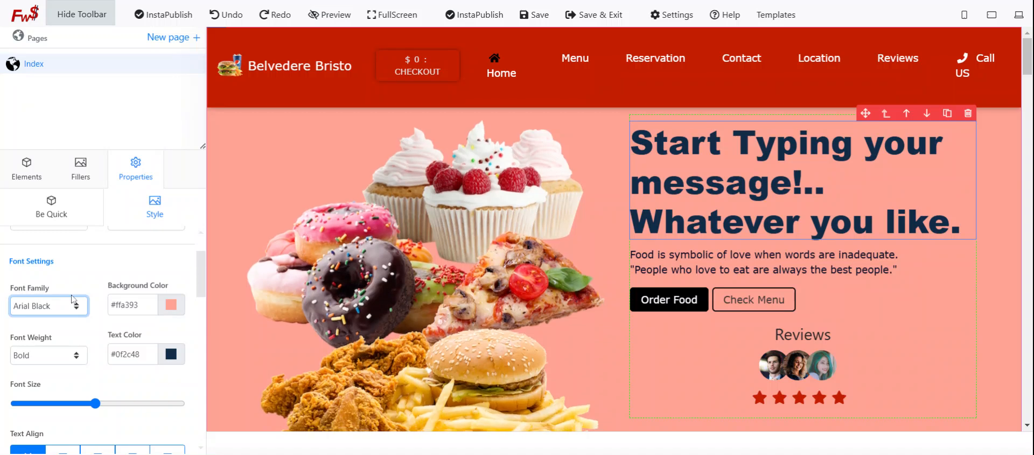
{"action": "left_click", "coordinate": [73, 306]}
{"action": "left_click", "coordinate": [43, 204]}
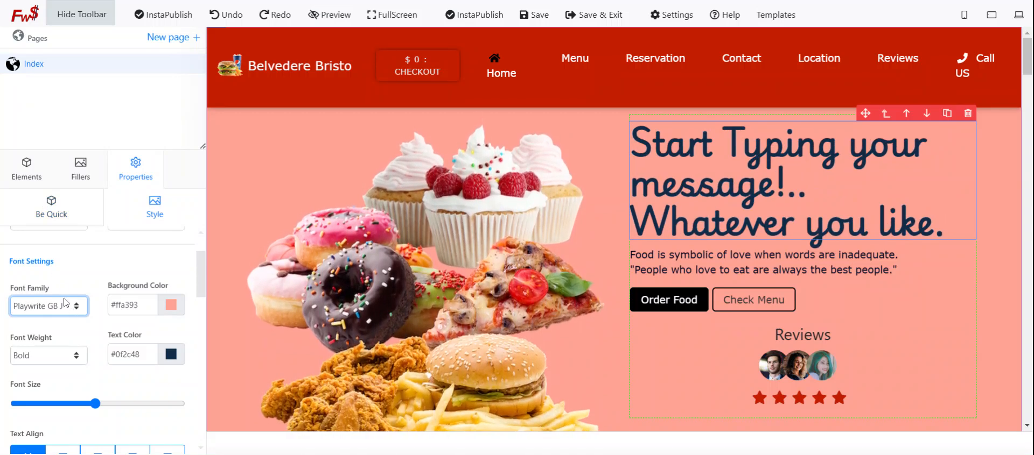
{"action": "left_click", "coordinate": [52, 253]}
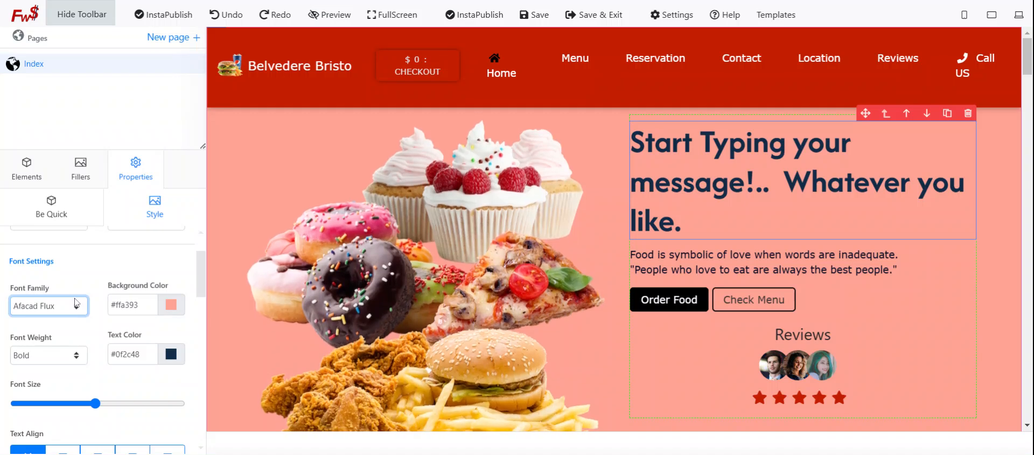
{"action": "left_click", "coordinate": [76, 303]}
{"action": "left_click", "coordinate": [49, 272]}
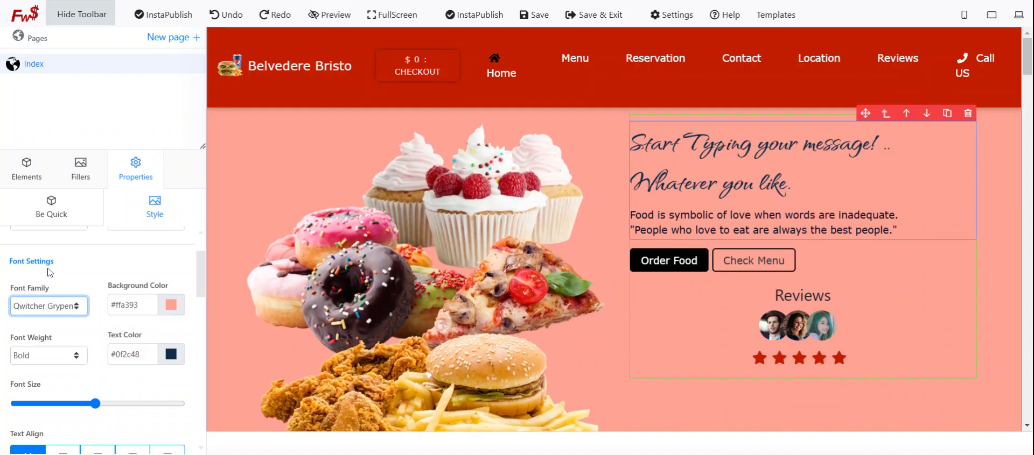
- Set the heading's font family to Dancing Script and enlarge its font size
{"action": "left_click", "coordinate": [76, 304]}
{"action": "left_click", "coordinate": [50, 193]}
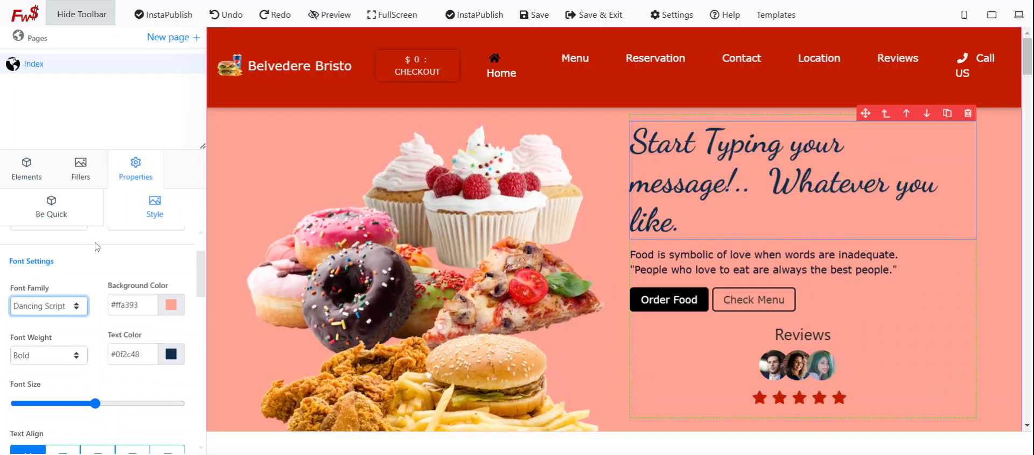
{"action": "left_click_drag", "start_coordinate": [96, 404], "coordinate": [125, 407]}
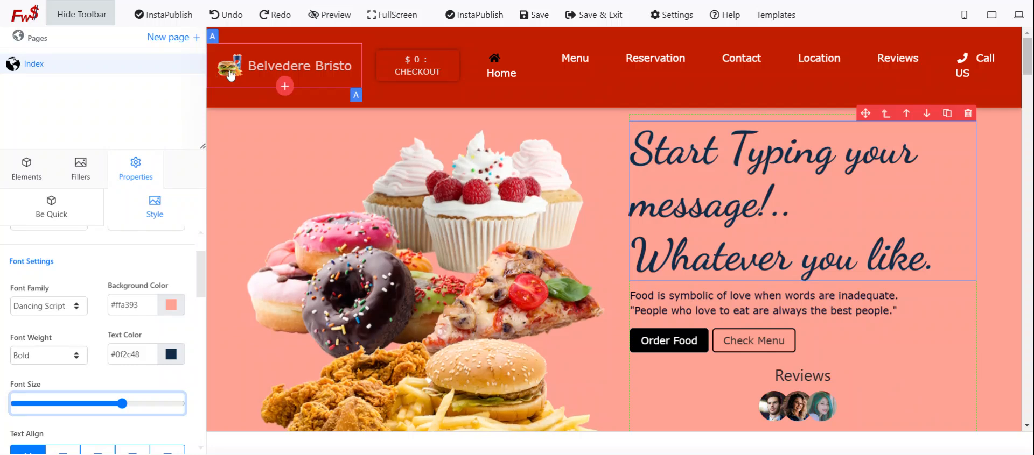
- Preview the page with the restyled heading, leave the preview and show the editing toolbar again
{"action": "left_click", "coordinate": [328, 16]}
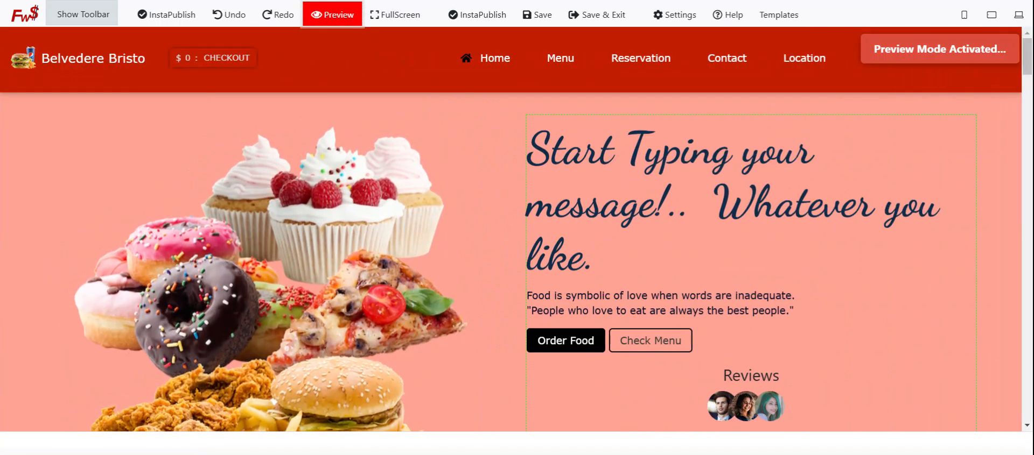
{"action": "left_click", "coordinate": [326, 15]}
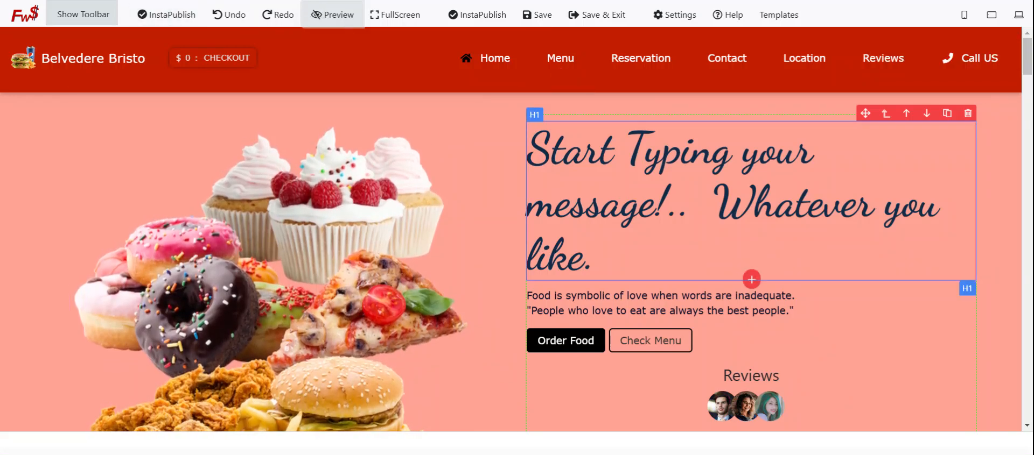
{"action": "left_click", "coordinate": [98, 22]}
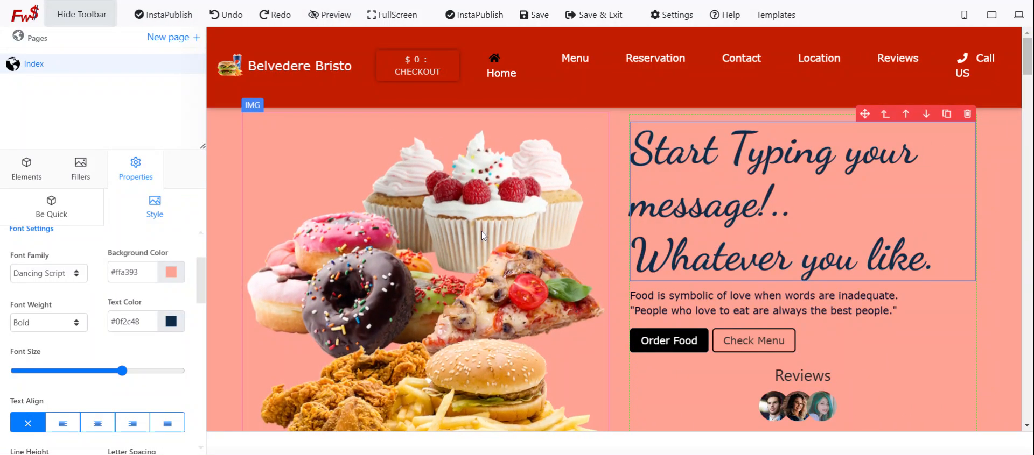
- Look over the heading's style options and increase its font size slightly
{"action": "scroll", "coordinate": [123, 329], "scroll_direction": "down", "scroll_amount": 3}
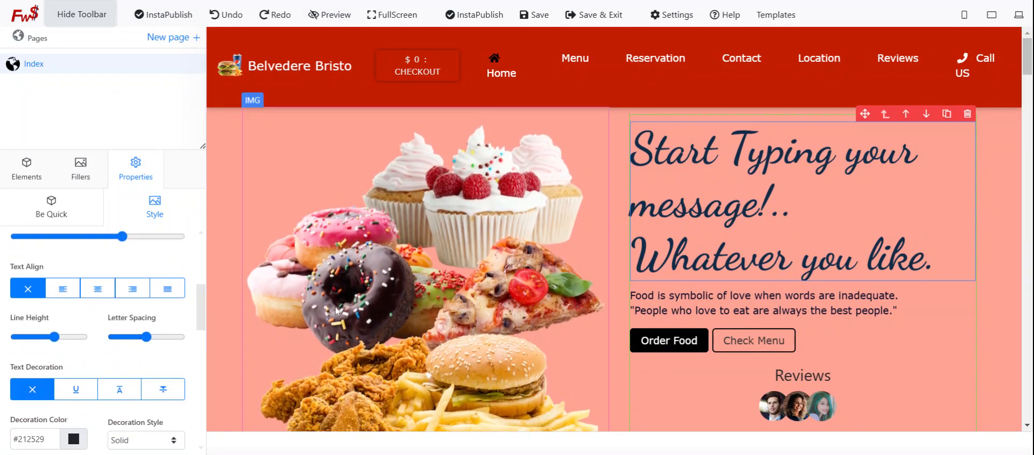
{"action": "scroll", "coordinate": [106, 399], "scroll_direction": "up", "scroll_amount": 3}
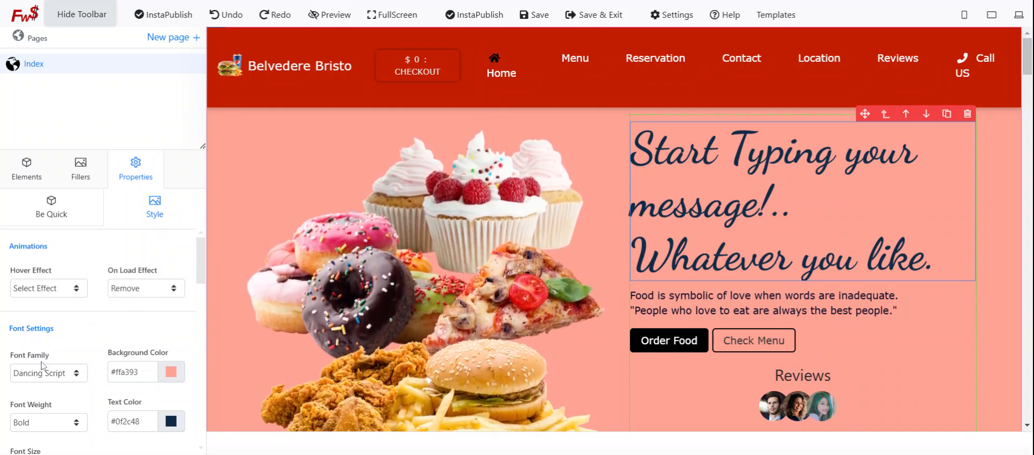
{"action": "scroll", "coordinate": [64, 383], "scroll_direction": "down", "scroll_amount": 1}
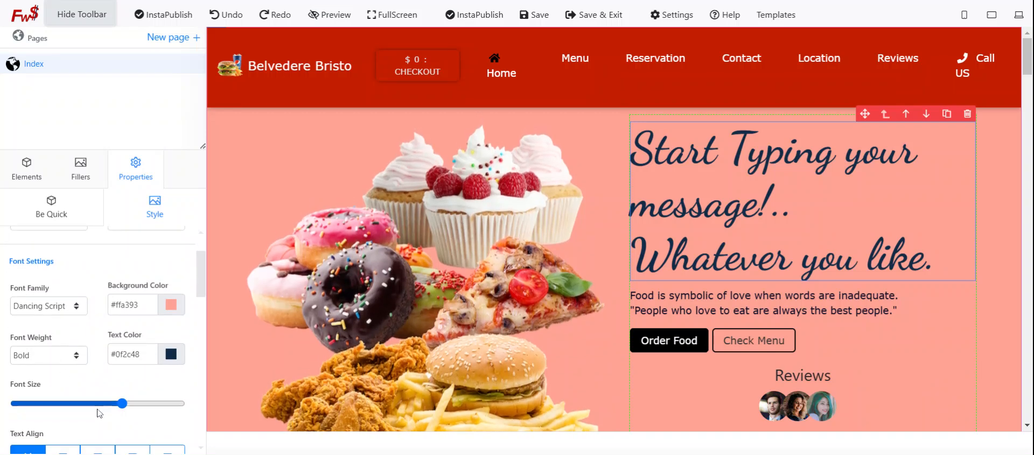
{"action": "mouse_move", "coordinate": [123, 404]}
{"action": "left_mouse_down"}
{"action": "mouse_move", "coordinate": [91, 405]}
{"action": "mouse_move", "coordinate": [130, 406]}
{"action": "left_mouse_up"}
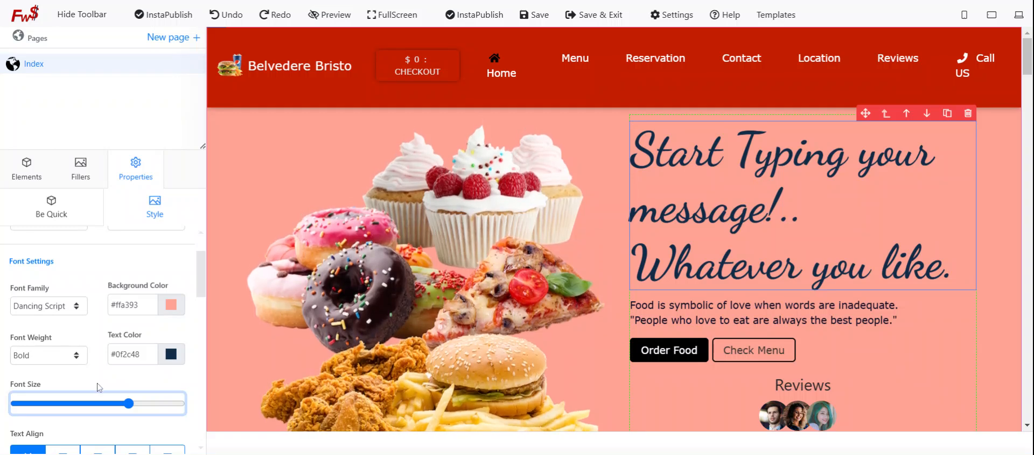
- Try the Thin font weight on the heading and change it to Light
{"action": "left_click", "coordinate": [79, 362]}
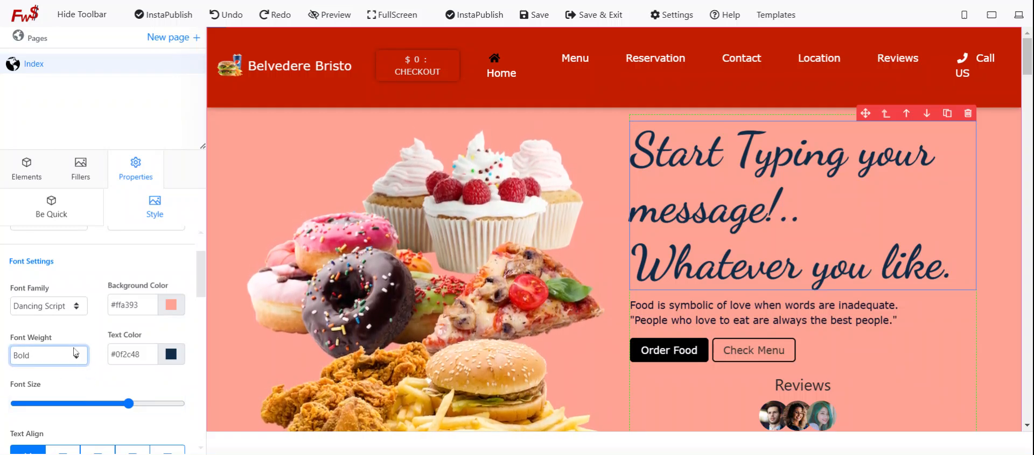
{"action": "left_click", "coordinate": [59, 217]}
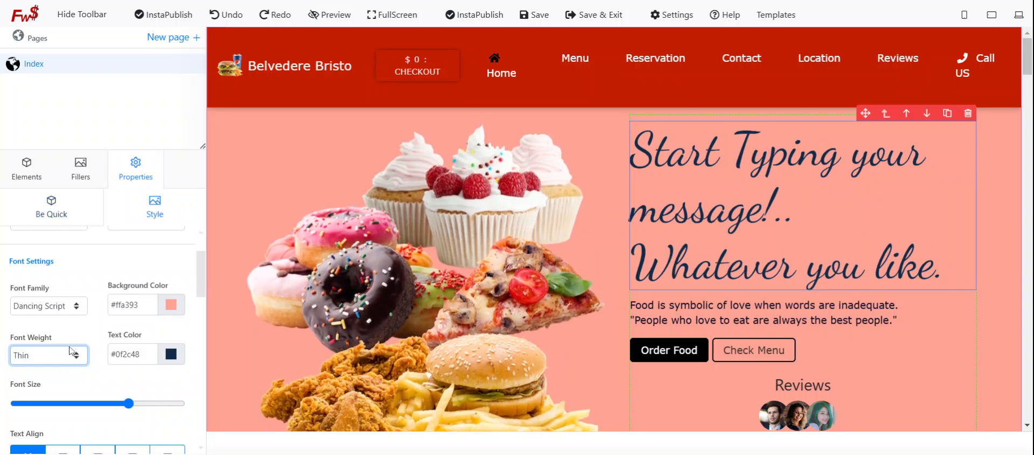
{"action": "left_click", "coordinate": [36, 249]}
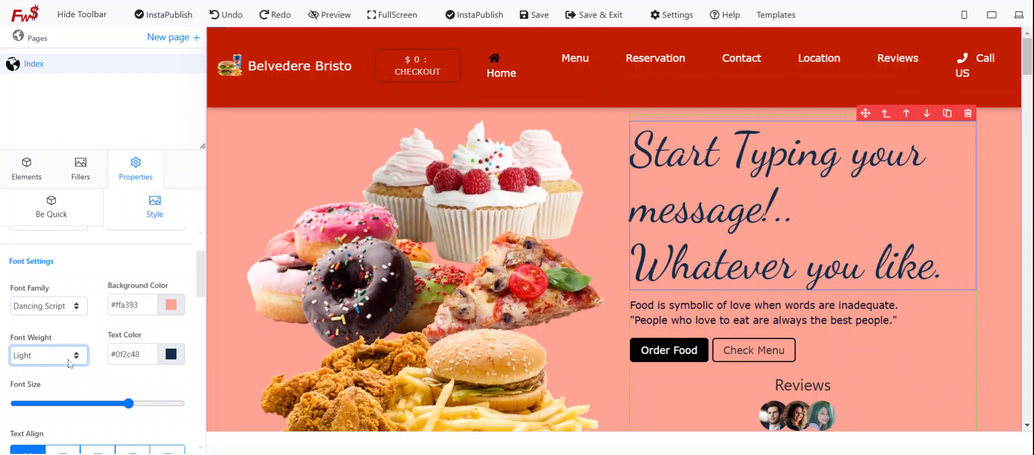
- Try the Ultra-Bold, Extra-Bold and Semi-Bold font weights on the hero heading
{"action": "left_click", "coordinate": [50, 302]}
{"action": "left_click", "coordinate": [77, 355]}
{"action": "left_click", "coordinate": [50, 338]}
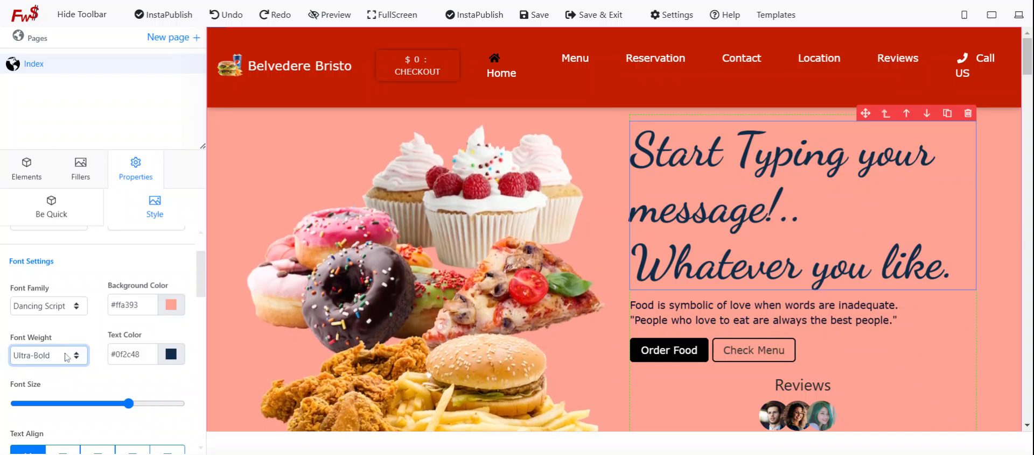
{"action": "left_click", "coordinate": [56, 351]}
{"action": "left_click", "coordinate": [51, 331]}
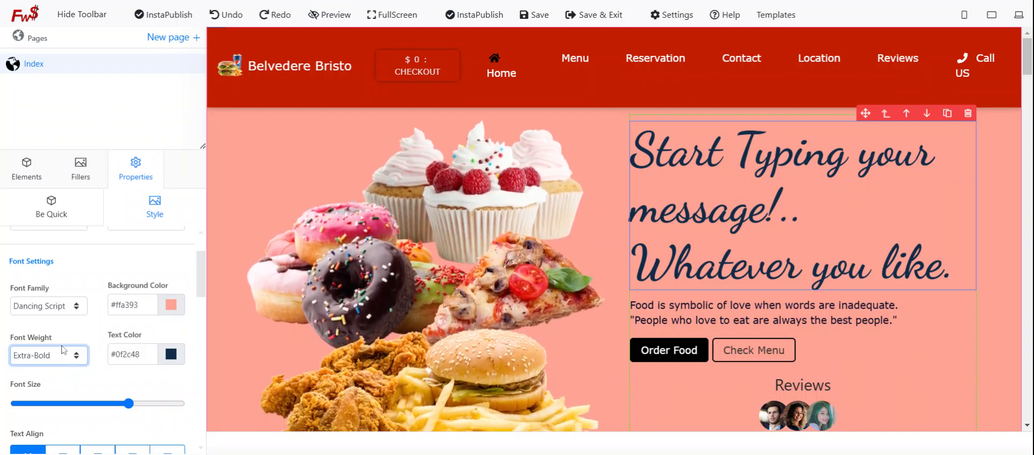
{"action": "left_click", "coordinate": [58, 299]}
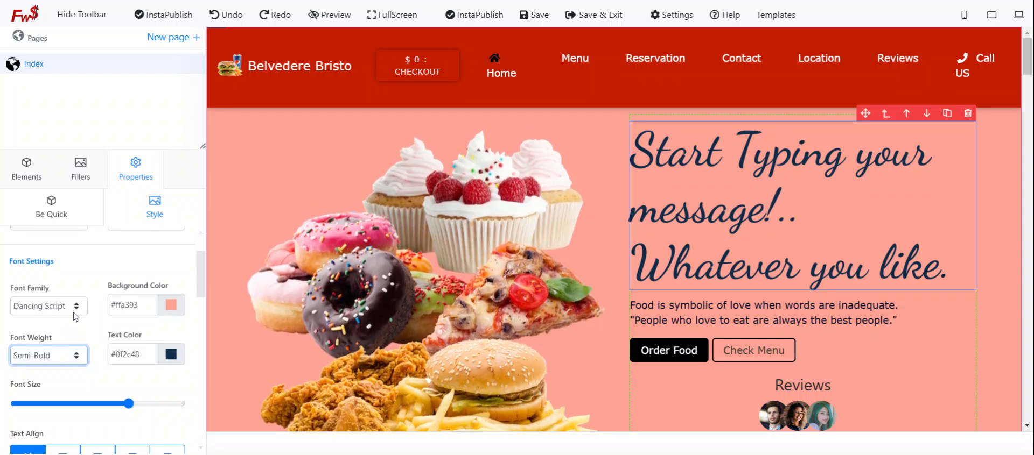
- Try the heading in Ultra-Bold, Bold and Extra-Light, then set its font weight to Thin
{"action": "left_click", "coordinate": [58, 347]}
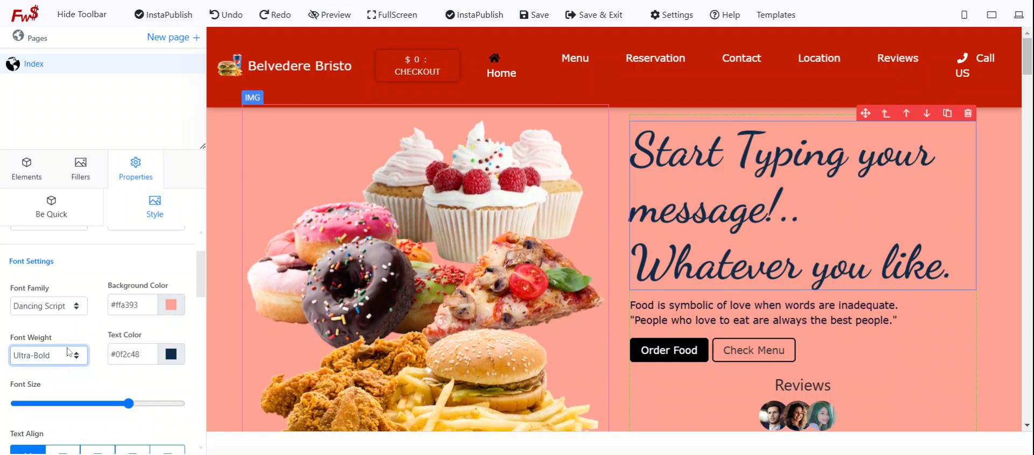
{"action": "left_click", "coordinate": [70, 355]}
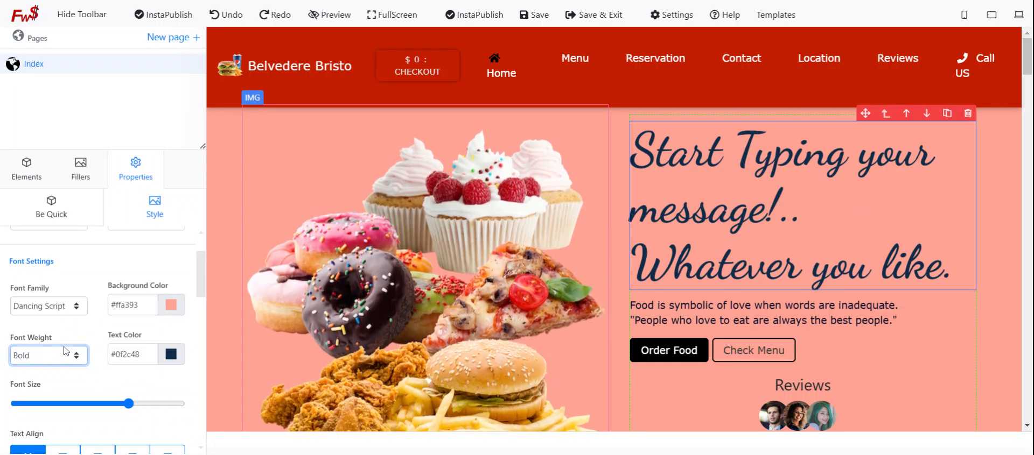
{"action": "left_click", "coordinate": [54, 234]}
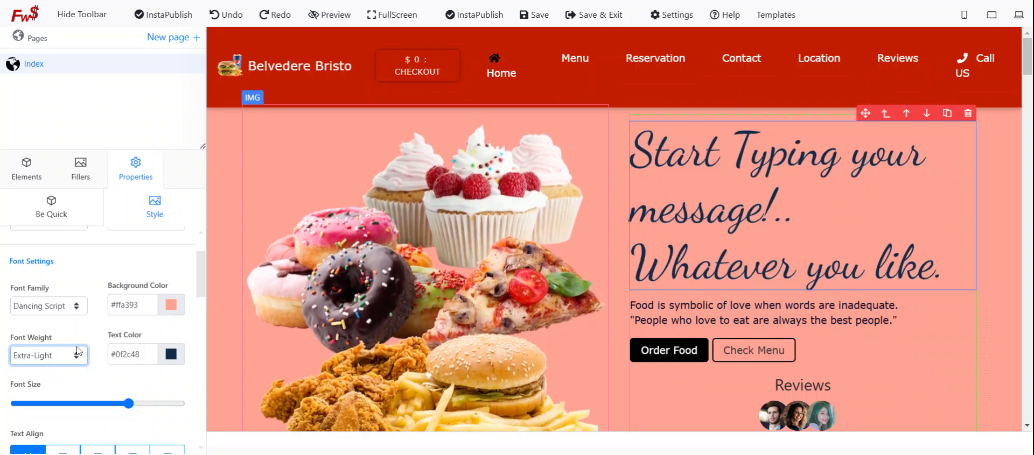
{"action": "left_click", "coordinate": [54, 209]}
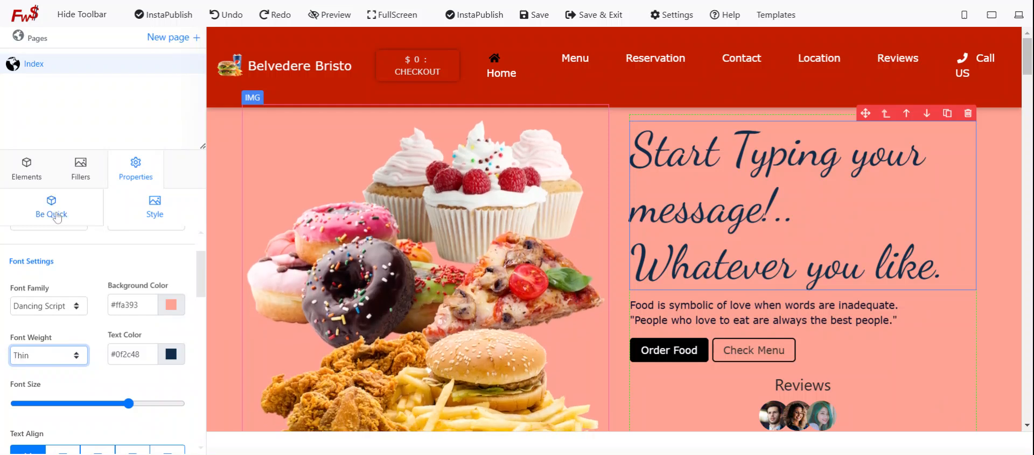
- Change the heading's font family to Mohave and try the Ultra-Bold and Semi-Bold weights
{"action": "left_click", "coordinate": [61, 303]}
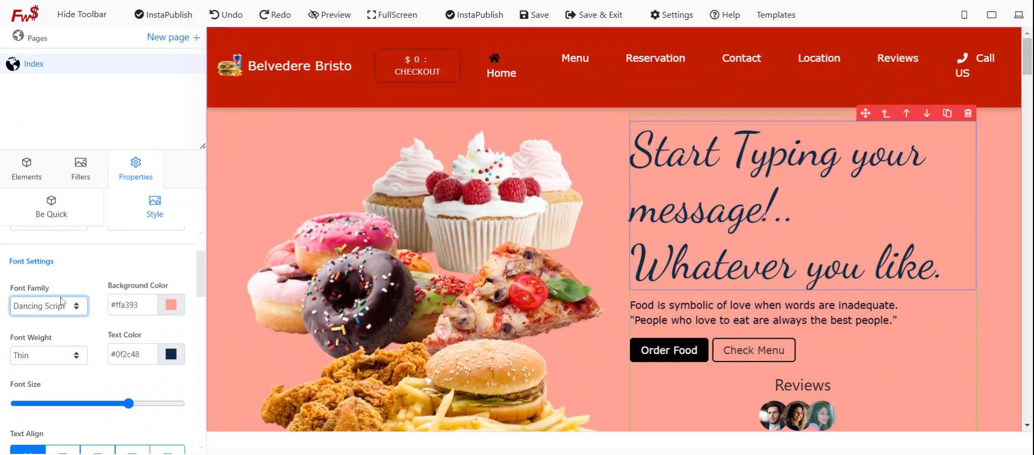
{"action": "key", "text": "Down"}
{"action": "key", "text": "Down"}
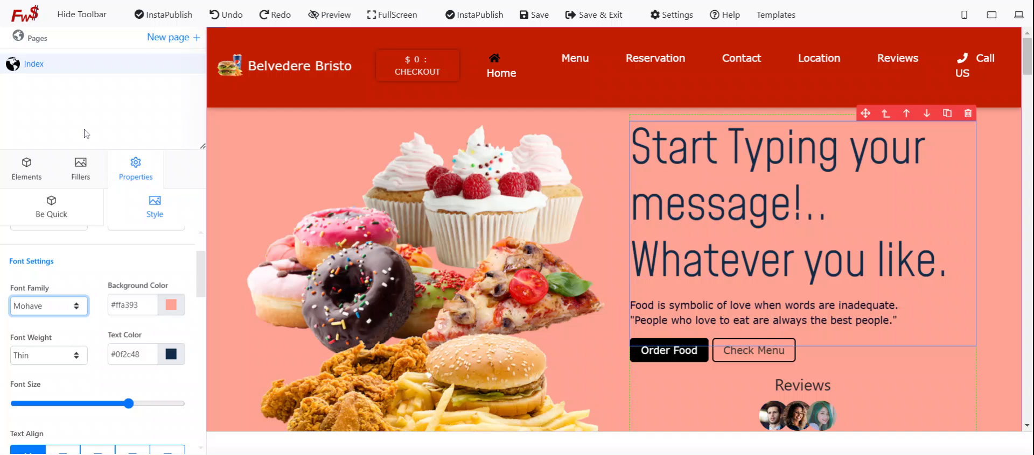
{"action": "left_click", "coordinate": [77, 361]}
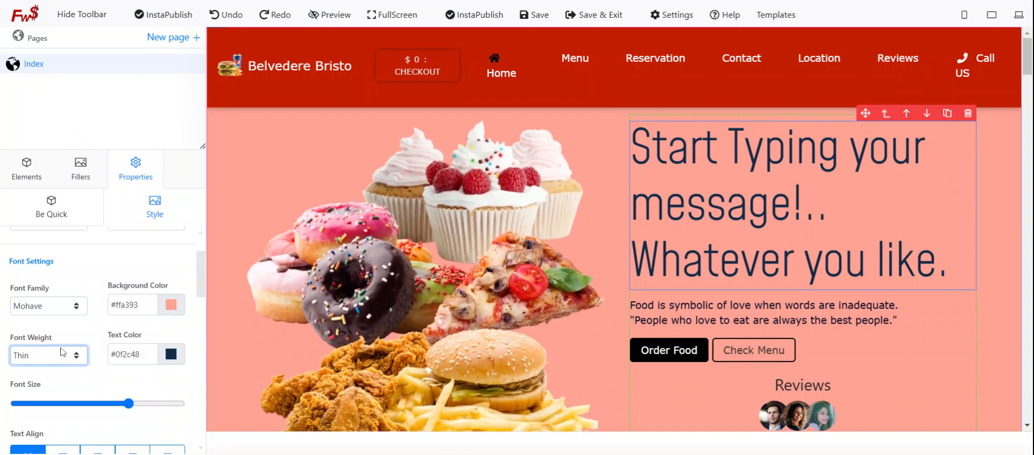
{"action": "left_click", "coordinate": [56, 339]}
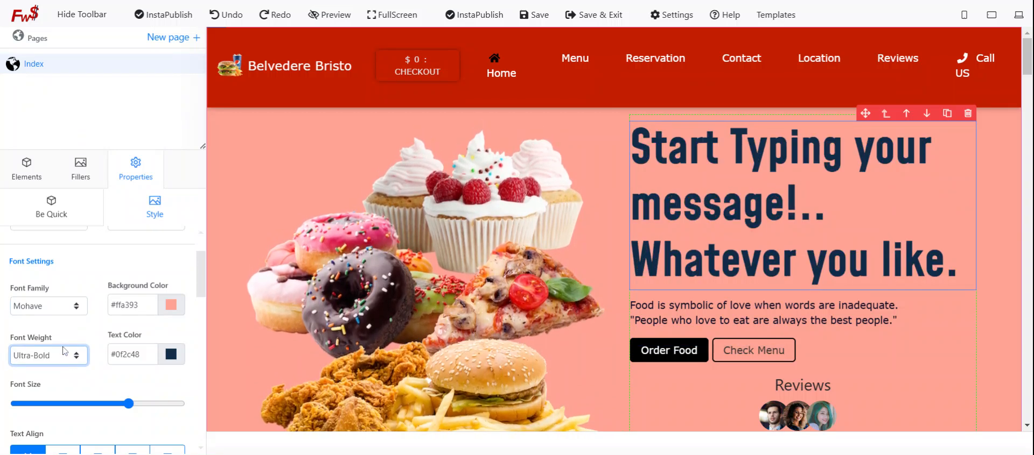
{"action": "left_click", "coordinate": [65, 292]}
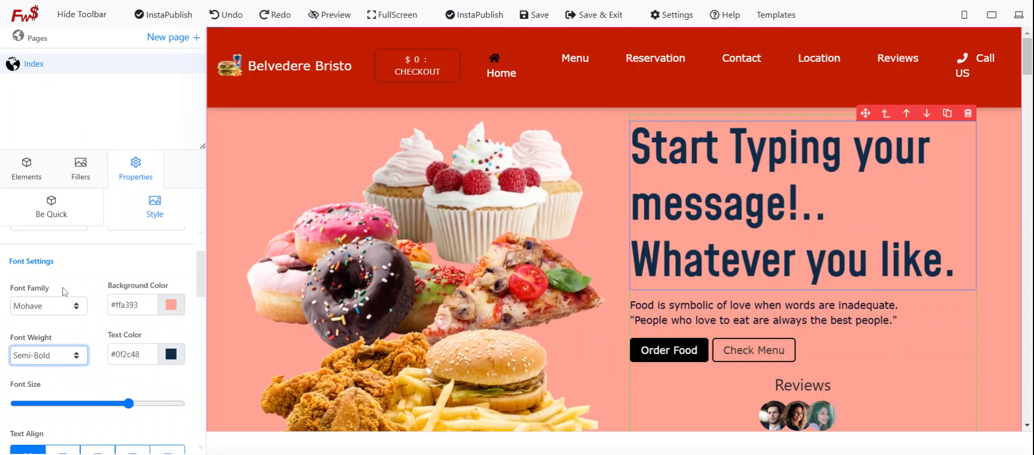
- Try other font weights on the Mohave heading and return it to Thin
{"action": "left_click", "coordinate": [72, 351]}
{"action": "left_click", "coordinate": [58, 231]}
{"action": "left_click", "coordinate": [78, 354]}
{"action": "left_click", "coordinate": [51, 193]}
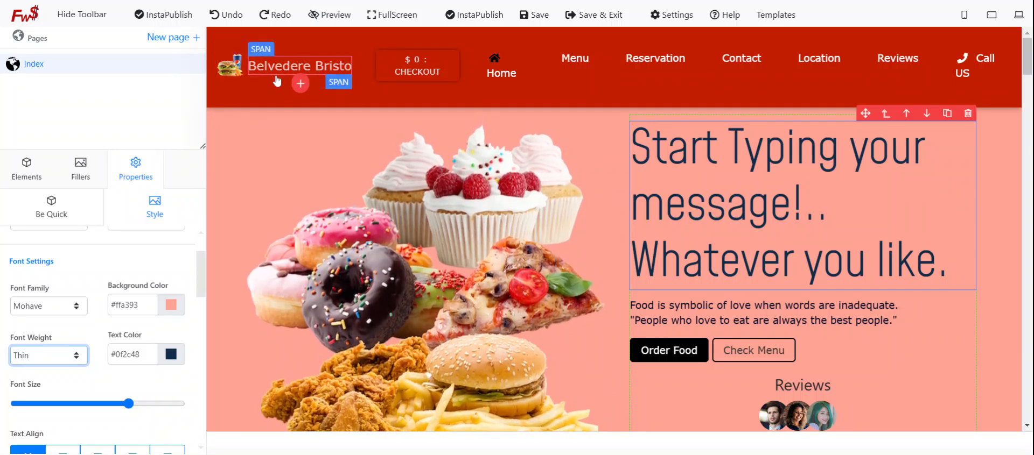
- Delete the last words of the hero heading and retype them as "you like."
{"action": "double_click", "coordinate": [951, 265]}
{"action": "key", "text": "BackSpace"}
{"action": "key", "text": "BackSpace"}
{"action": "key", "text": "BackSpace"}
{"action": "key", "text": "BackSpace"}
{"action": "key", "text": "BackSpace"}
{"action": "key", "text": "BackSpace"}
{"action": "key", "text": "BackSpace"}
{"action": "key", "text": "BackSpace"}
{"action": "key", "text": "BackSpace"}
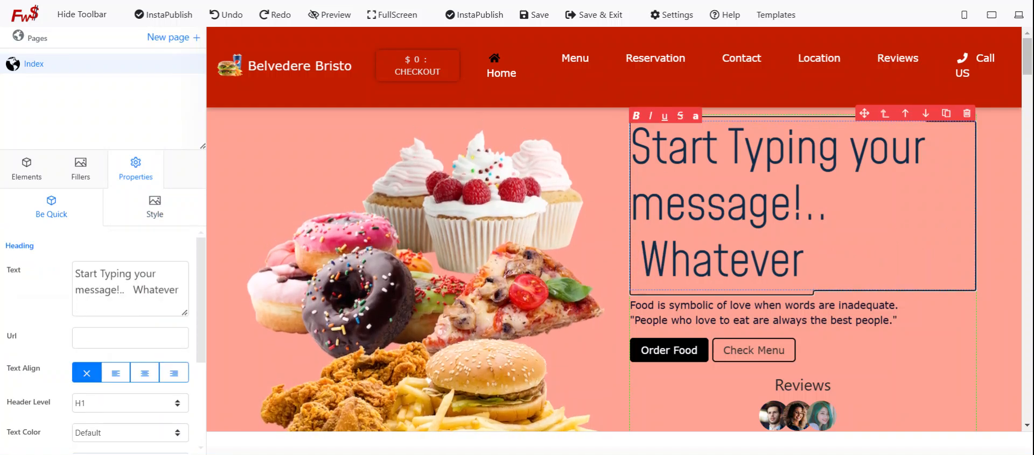
{"action": "type", "text": "you like."}
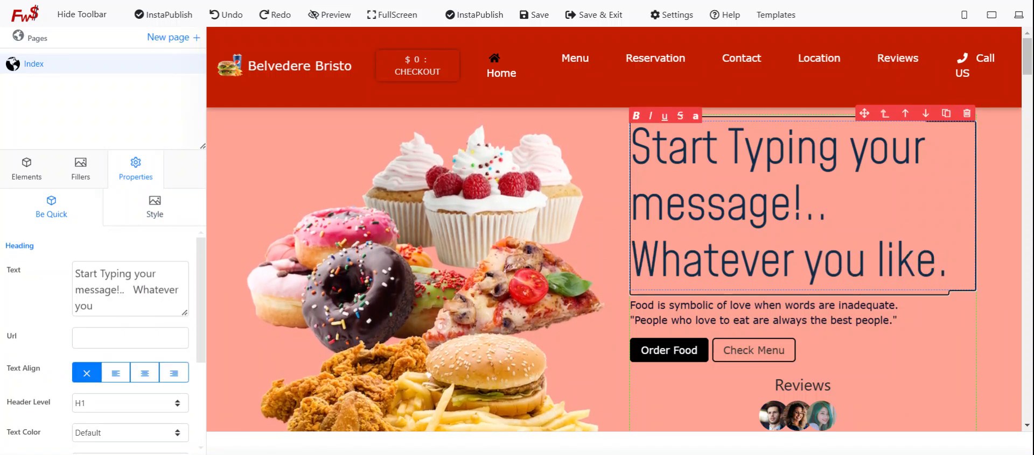
- Undo the recent heading edits, redo them once, and undo several style changes again
{"action": "left_click", "coordinate": [221, 17]}
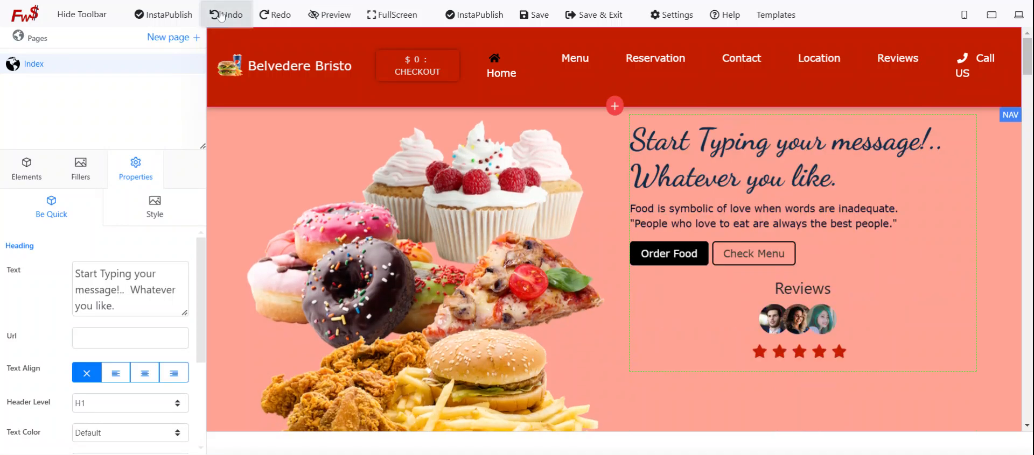
{"action": "left_click", "coordinate": [278, 17]}
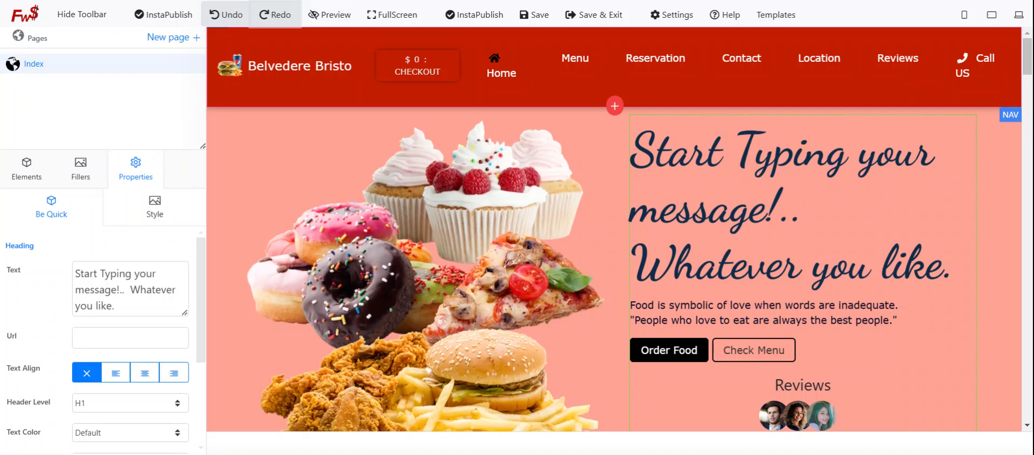
{"action": "left_click", "coordinate": [211, 17]}
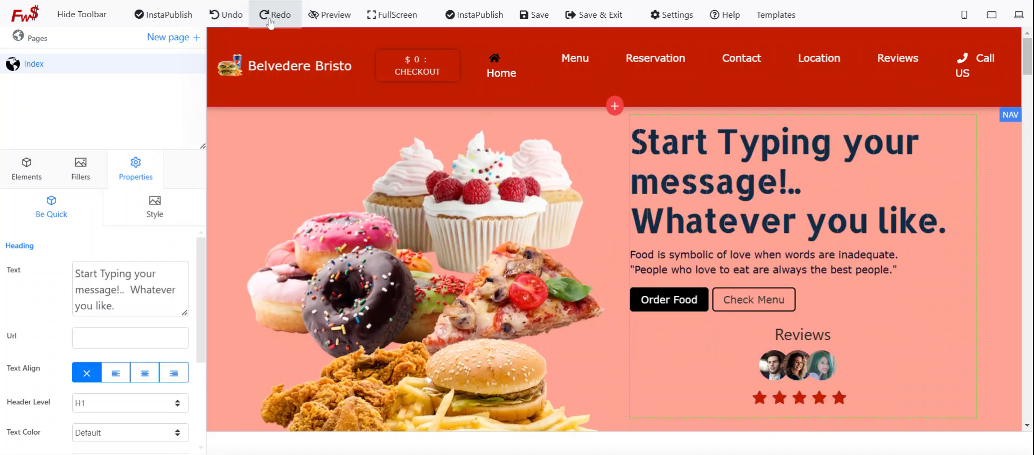
{"action": "left_click", "coordinate": [217, 19]}
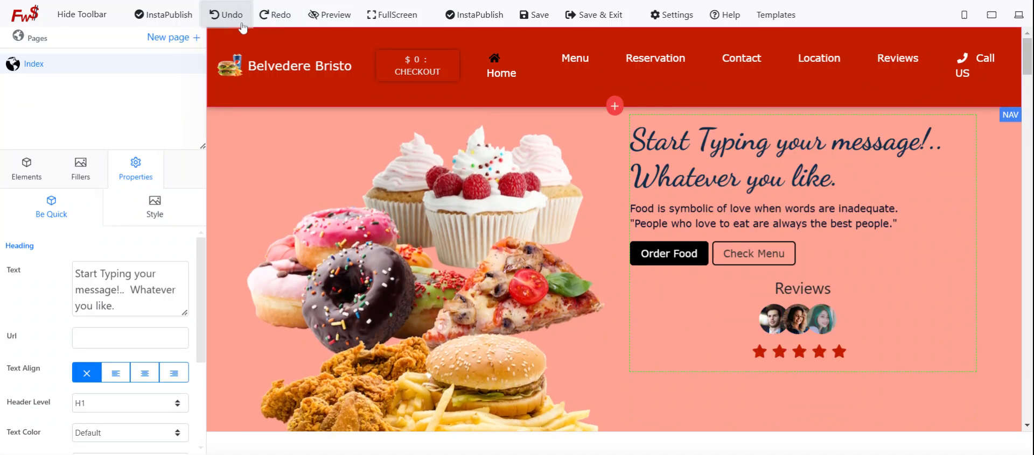
{"action": "left_click", "coordinate": [242, 25]}
{"action": "left_click", "coordinate": [248, 25]}
{"action": "left_click", "coordinate": [249, 24]}
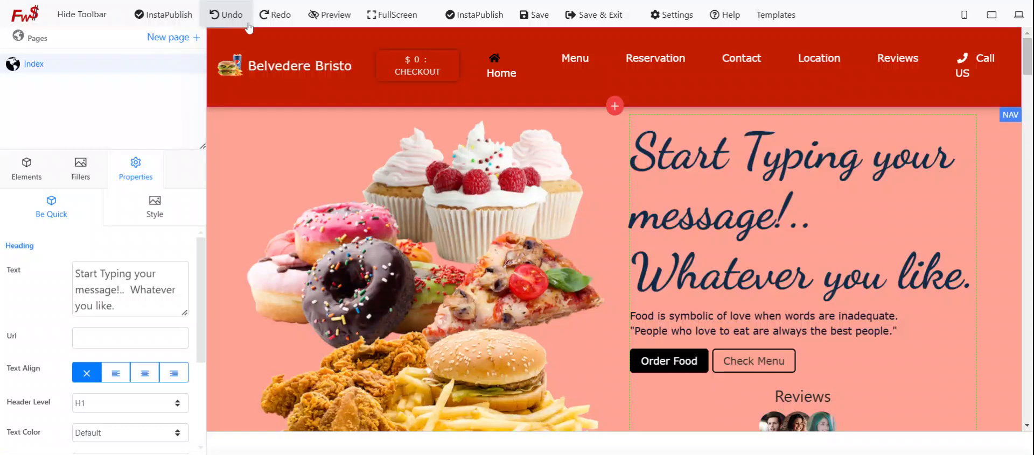
- Step back and forth through the heading's style history by redoing and undoing several changes at a time
{"action": "left_click", "coordinate": [288, 25]}
{"action": "left_click", "coordinate": [288, 24]}
{"action": "left_click", "coordinate": [288, 24]}
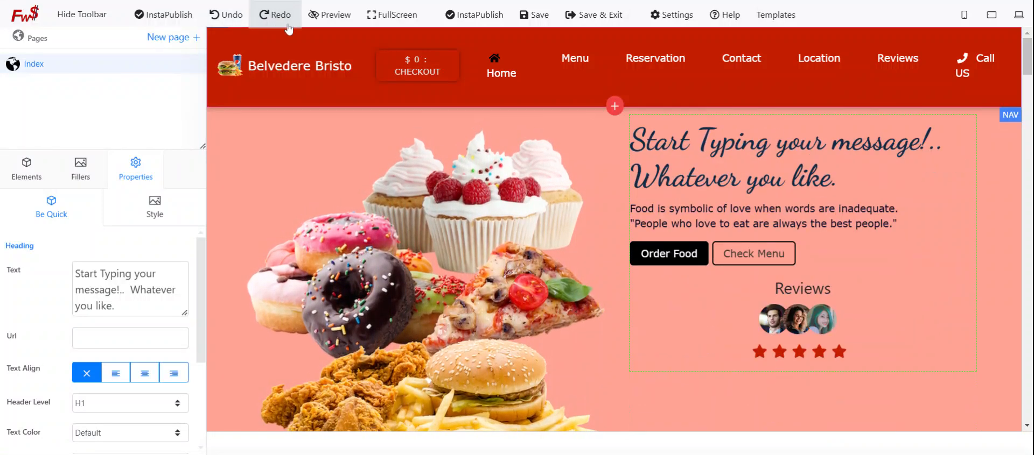
{"action": "left_click", "coordinate": [212, 20]}
{"action": "left_click", "coordinate": [212, 21]}
{"action": "left_click", "coordinate": [212, 20]}
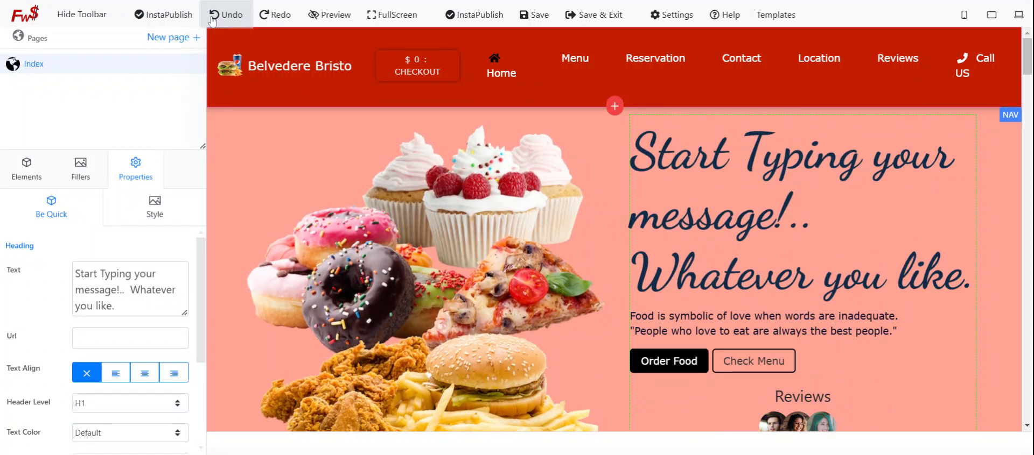
{"action": "left_click", "coordinate": [263, 20]}
{"action": "left_click", "coordinate": [263, 21]}
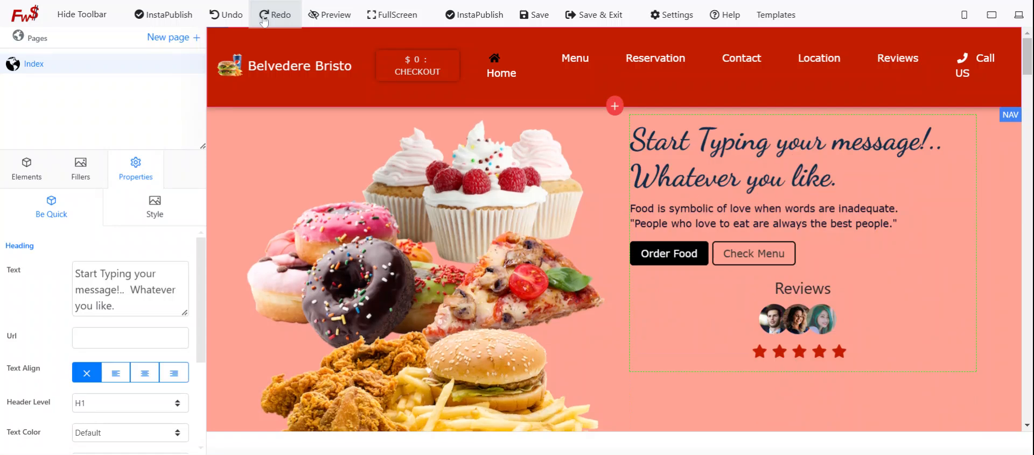
- Undo the heading's style changes back to the large bold Dancing Script version
{"action": "left_click", "coordinate": [226, 20]}
{"action": "left_click", "coordinate": [225, 21]}
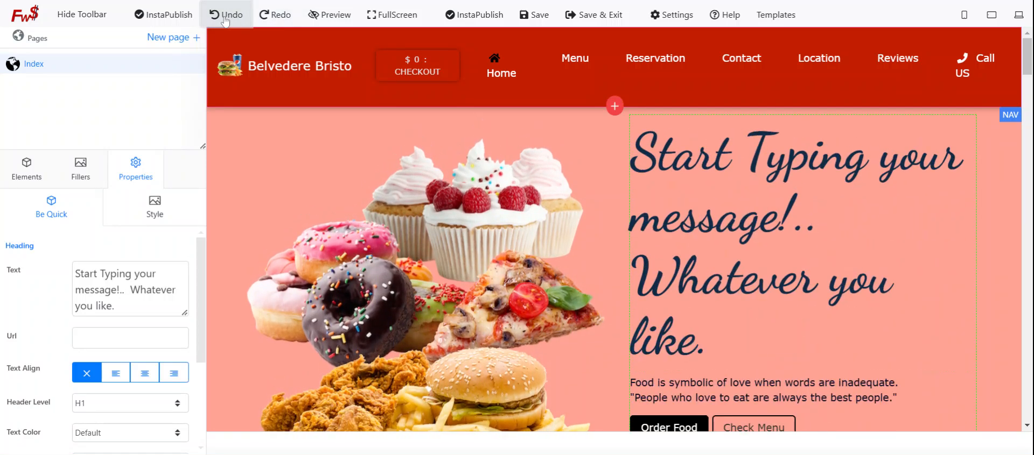
{"action": "left_click", "coordinate": [225, 21]}
{"action": "left_click", "coordinate": [225, 21]}
{"action": "left_click", "coordinate": [225, 21]}
{"action": "left_click", "coordinate": [258, 20]}
{"action": "left_click", "coordinate": [226, 14]}
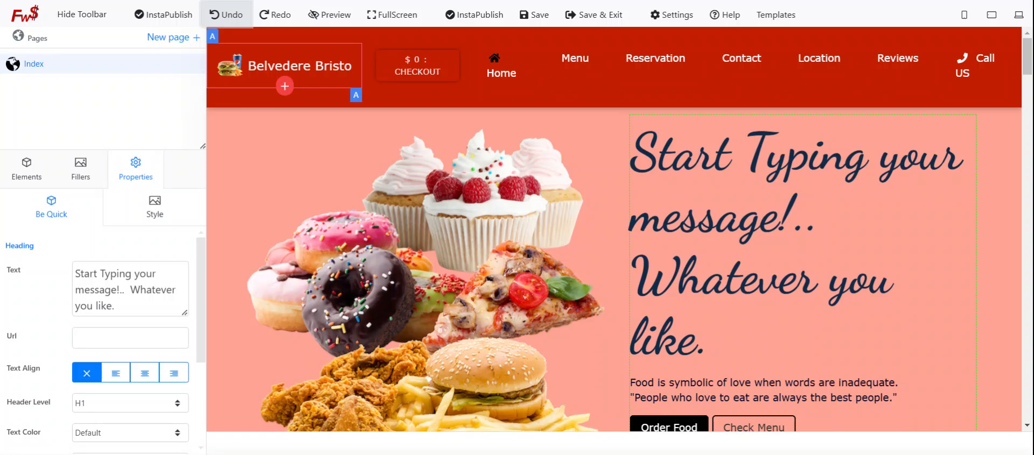
- Select the hero heading and examine its animation and font settings in the style options
{"action": "left_click", "coordinate": [703, 277]}
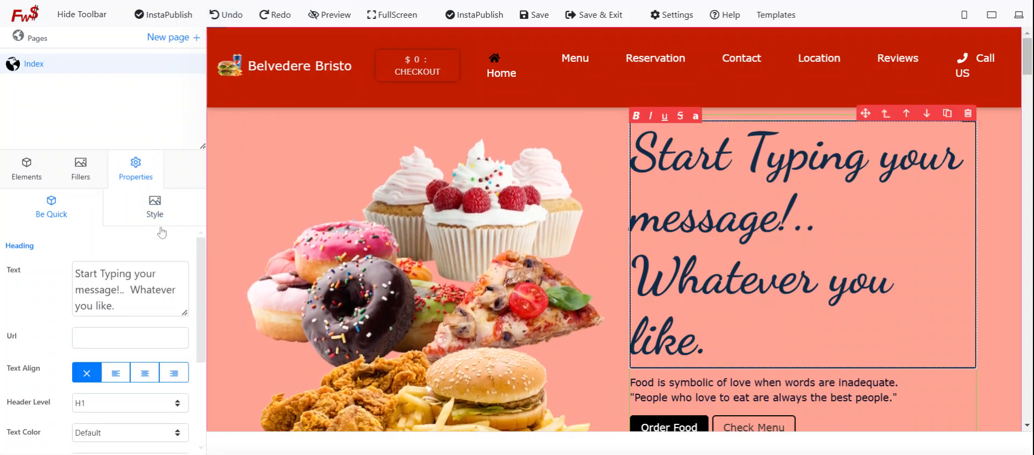
{"action": "left_click", "coordinate": [155, 207]}
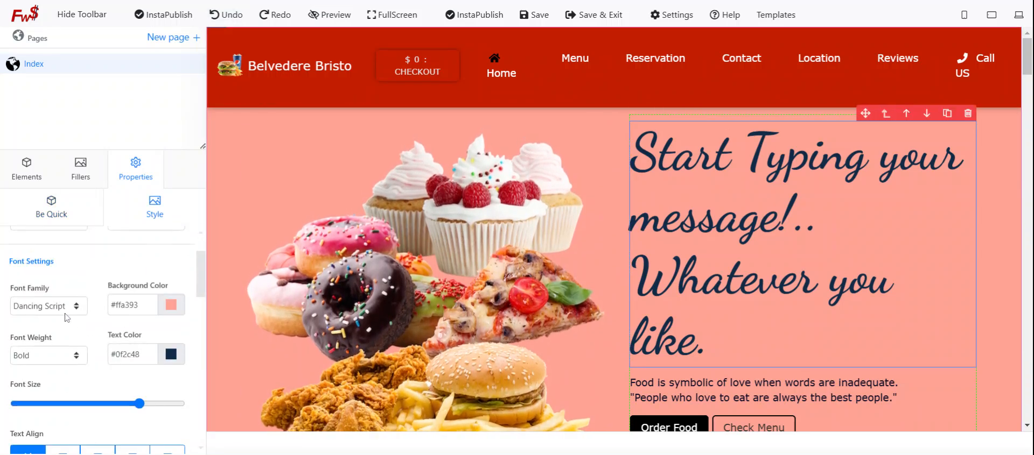
{"action": "scroll", "coordinate": [127, 343], "scroll_direction": "down", "scroll_amount": 1}
{"action": "scroll", "coordinate": [124, 350], "scroll_direction": "up", "scroll_amount": 3}
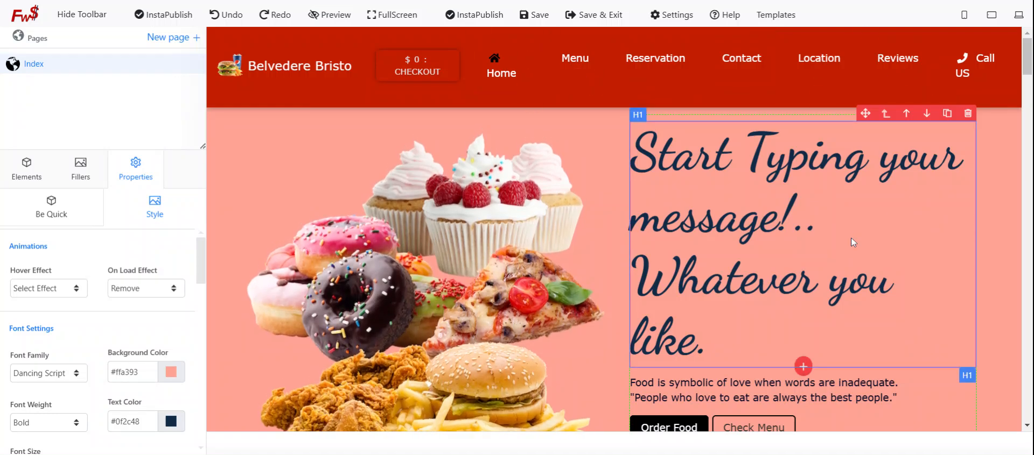
{"action": "scroll", "coordinate": [853, 237], "scroll_direction": "down", "scroll_amount": 3}
{"action": "scroll", "coordinate": [849, 250], "scroll_direction": "up", "scroll_amount": 3}
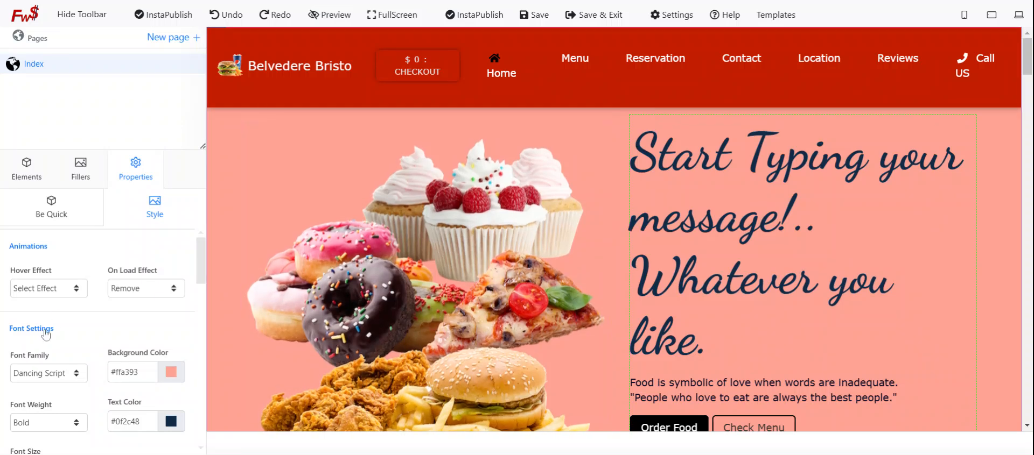
- Check the heading's hover effect setting, look over the page down to the menu items, and reselect the heading
{"action": "left_click", "coordinate": [78, 289]}
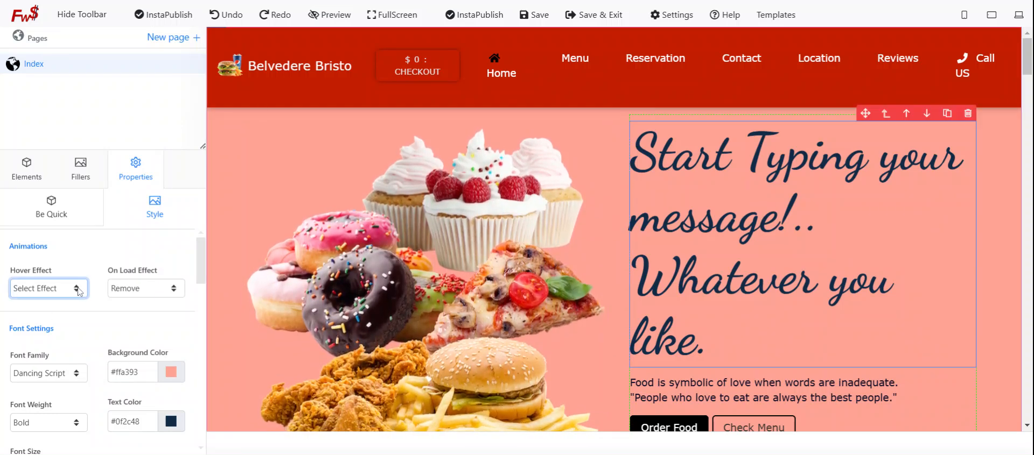
{"action": "scroll", "coordinate": [720, 342], "scroll_direction": "down", "scroll_amount": 4}
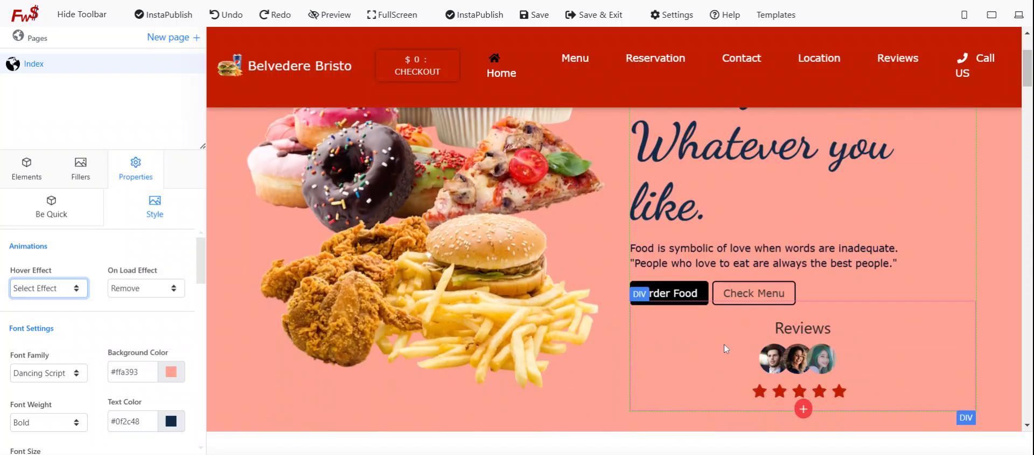
{"action": "scroll", "coordinate": [723, 323], "scroll_direction": "up", "scroll_amount": 4}
{"action": "scroll", "coordinate": [722, 329], "scroll_direction": "down", "scroll_amount": 4}
{"action": "scroll", "coordinate": [723, 328], "scroll_direction": "down", "scroll_amount": 6}
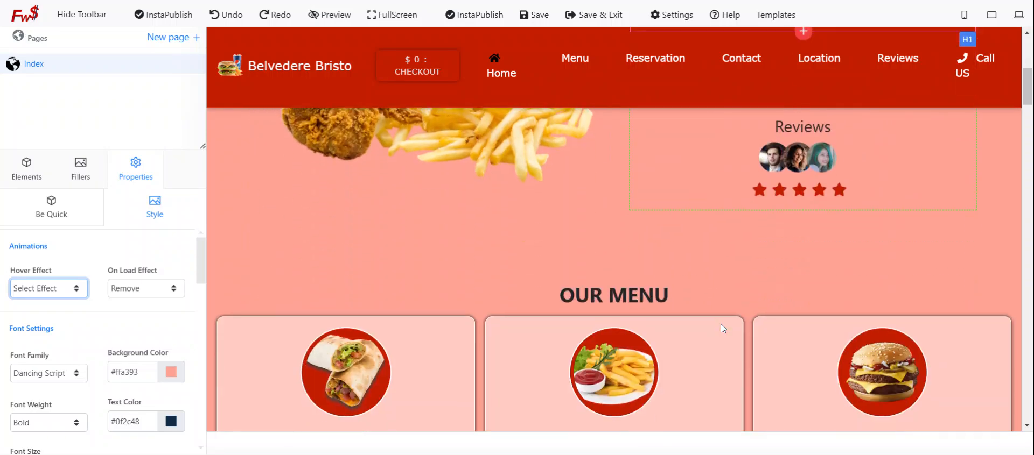
{"action": "scroll", "coordinate": [709, 348], "scroll_direction": "down", "scroll_amount": 7}
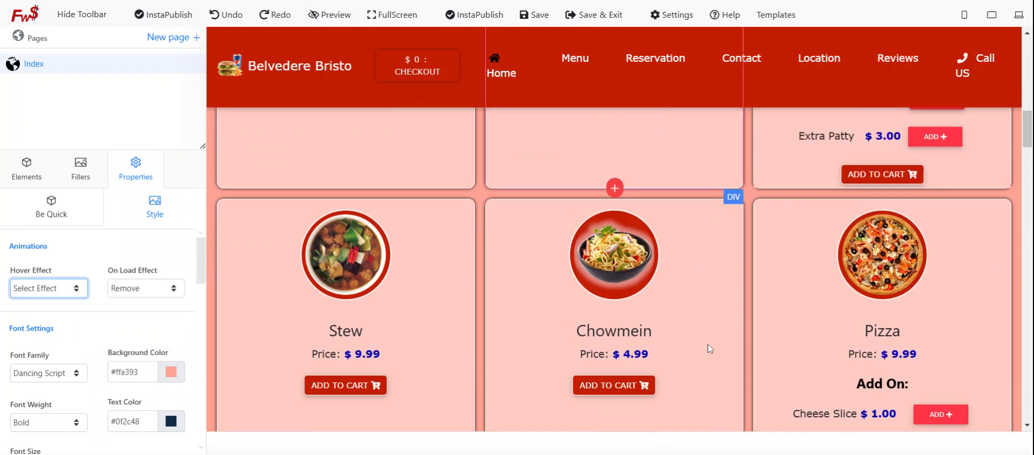
{"action": "scroll", "coordinate": [709, 351], "scroll_direction": "up", "scroll_amount": 15}
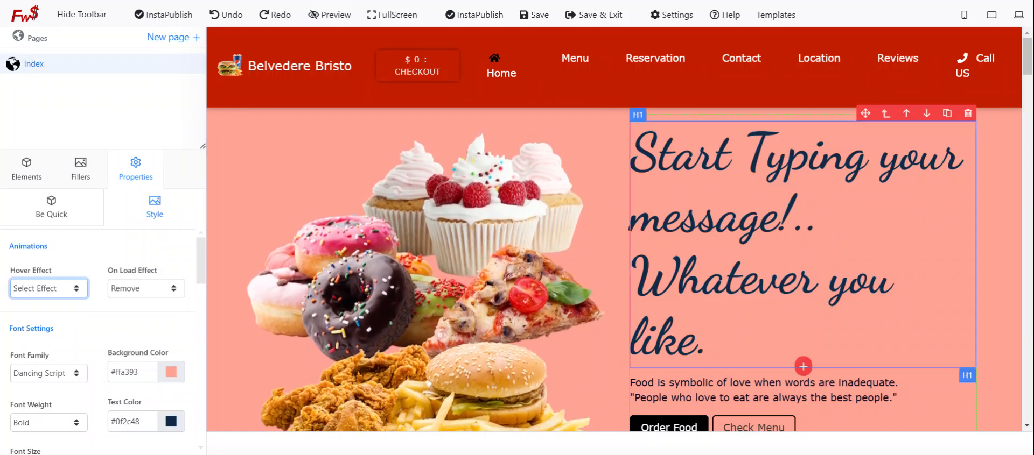
{"action": "left_click", "coordinate": [699, 214]}
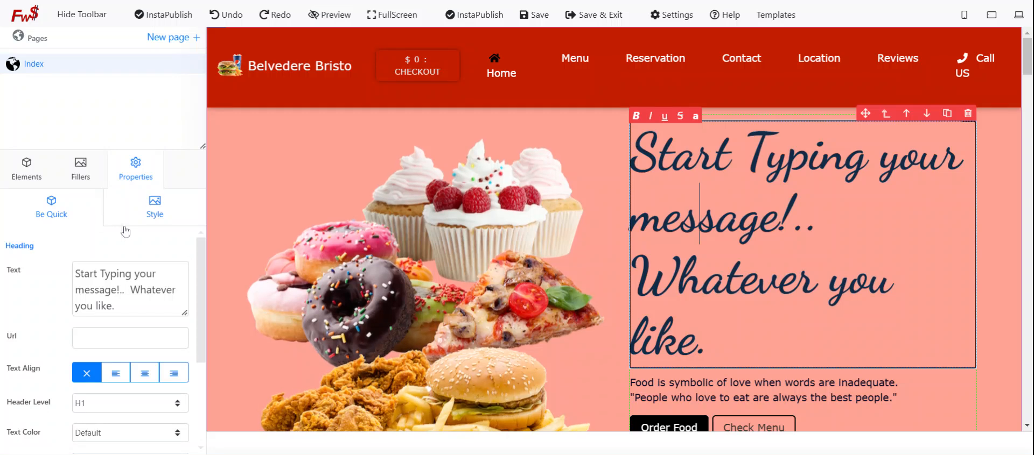
- Try the Zoom Out, Tilt Right and Tilt Left hover effects on the hero heading
{"action": "left_click", "coordinate": [144, 216]}
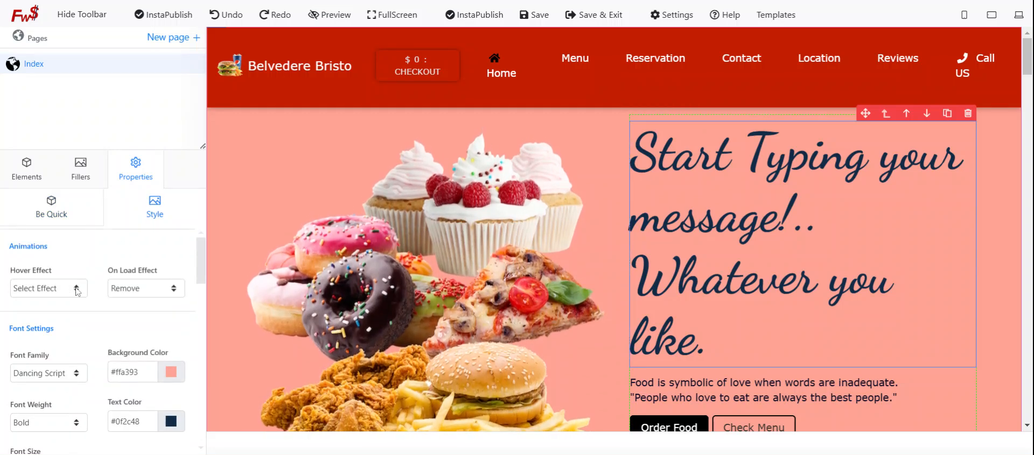
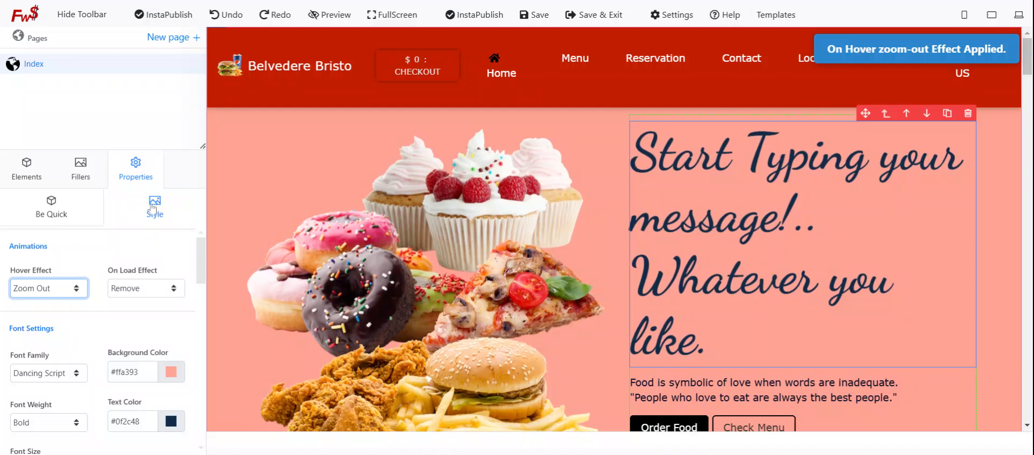
{"action": "left_click", "coordinate": [65, 284]}
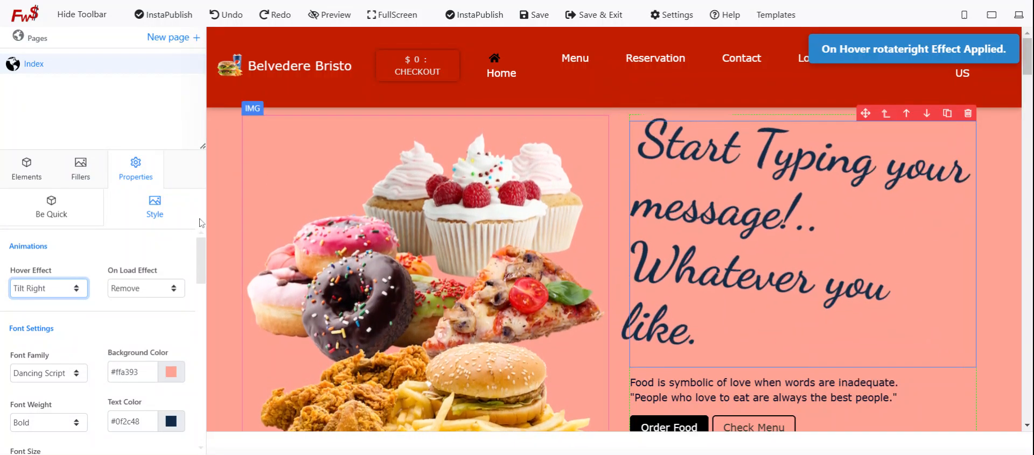
{"action": "left_click", "coordinate": [80, 282]}
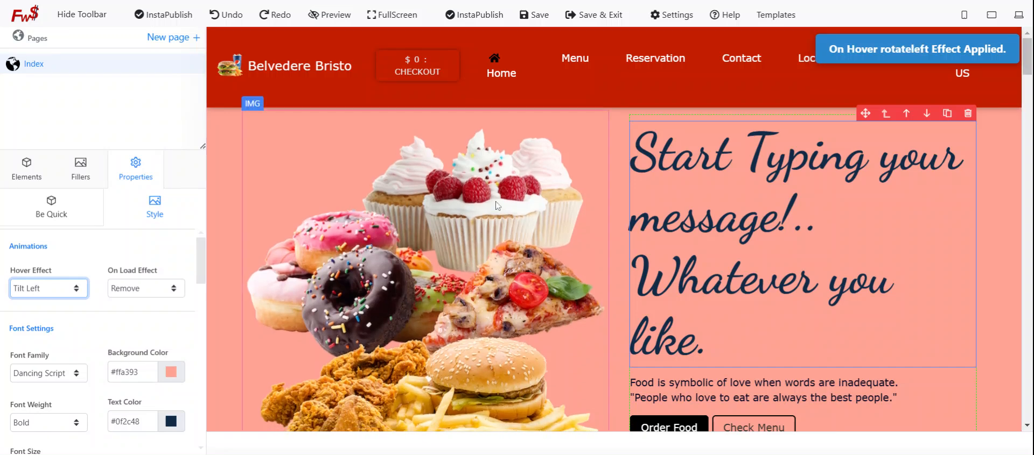
- Try the Fade In, Shadow and Slide In hover effects on the hero heading
{"action": "left_click", "coordinate": [76, 283]}
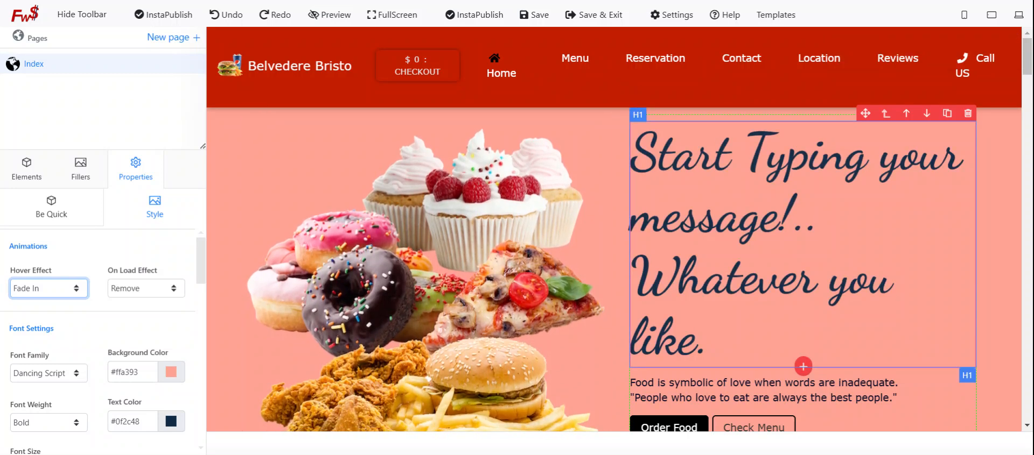
{"action": "left_click", "coordinate": [76, 288]}
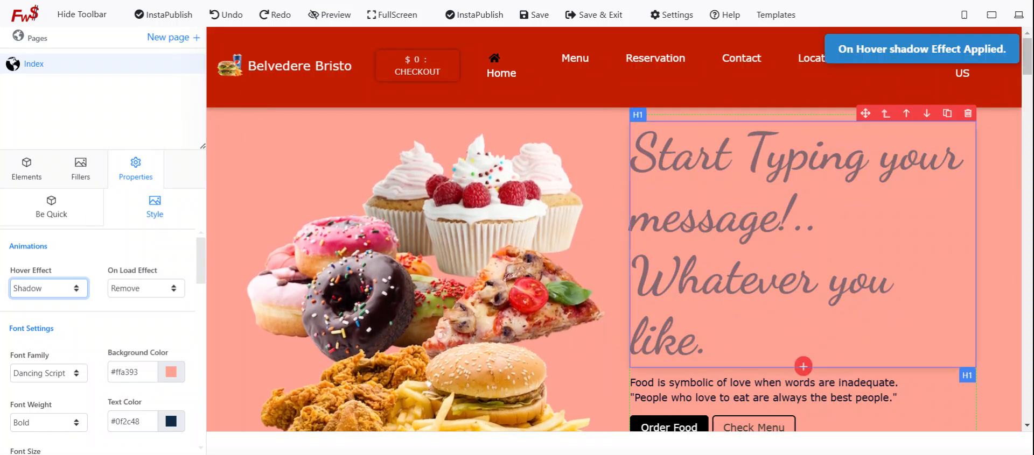
{"action": "left_click", "coordinate": [72, 287]}
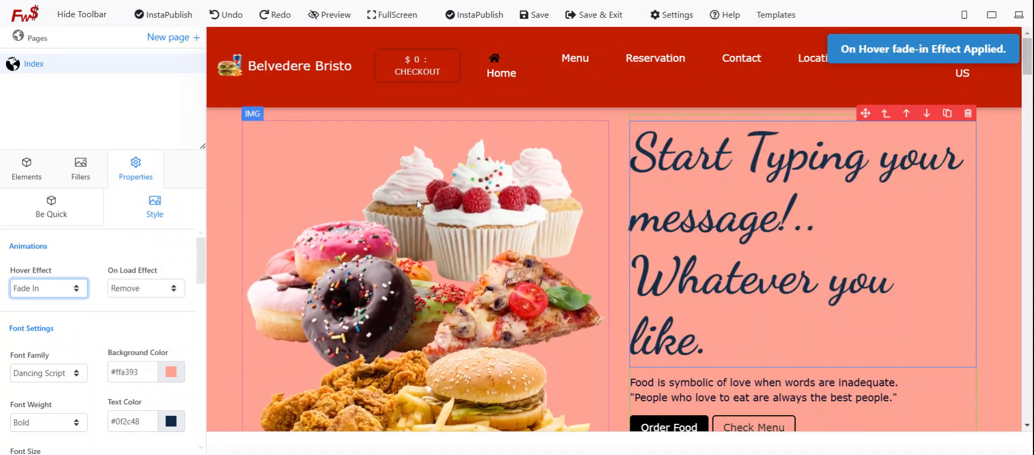
{"action": "left_click", "coordinate": [82, 293]}
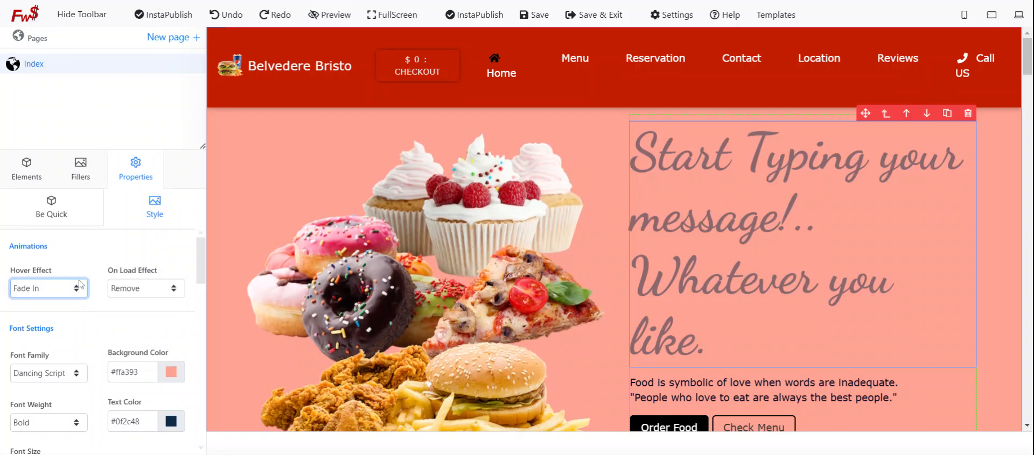
{"action": "left_click", "coordinate": [66, 213]}
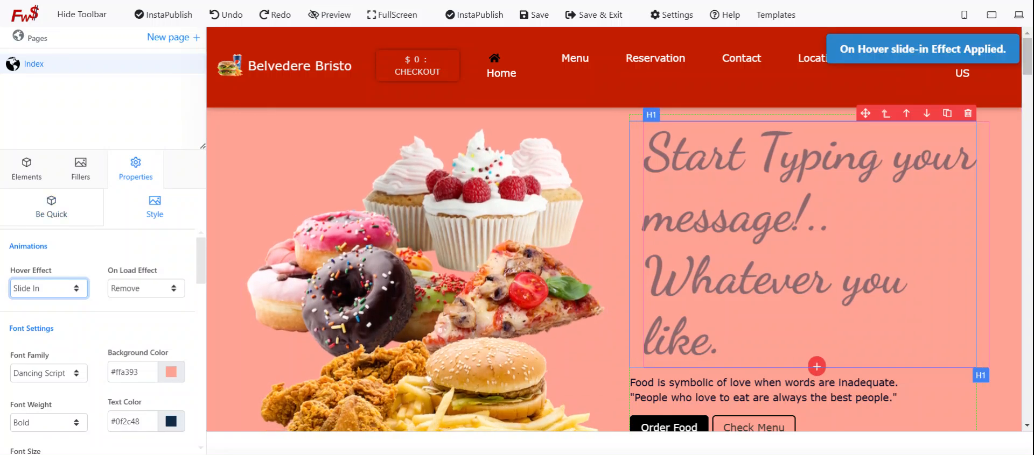
{"action": "left_click", "coordinate": [76, 288]}
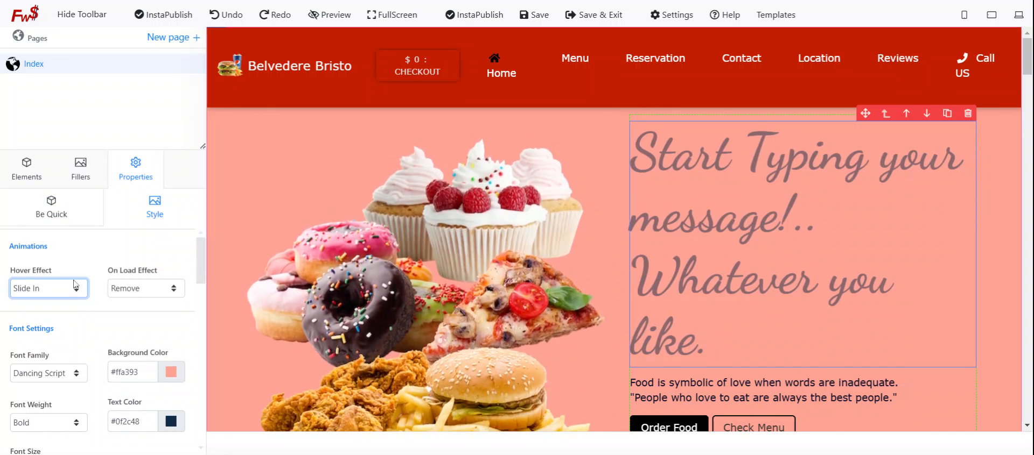
- Reselect the hero heading and apply the Fade In hover effect to it again
{"action": "left_click", "coordinate": [66, 204]}
{"action": "left_click", "coordinate": [51, 207]}
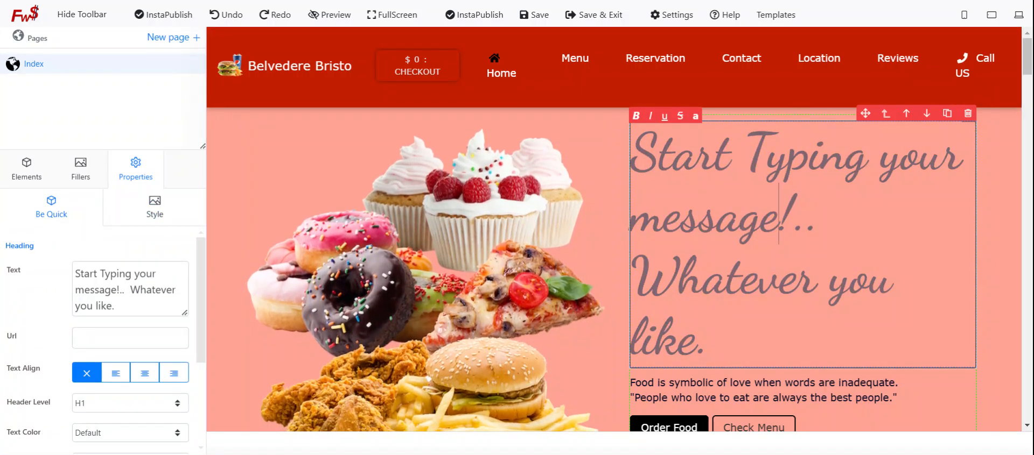
{"action": "left_click", "coordinate": [989, 242]}
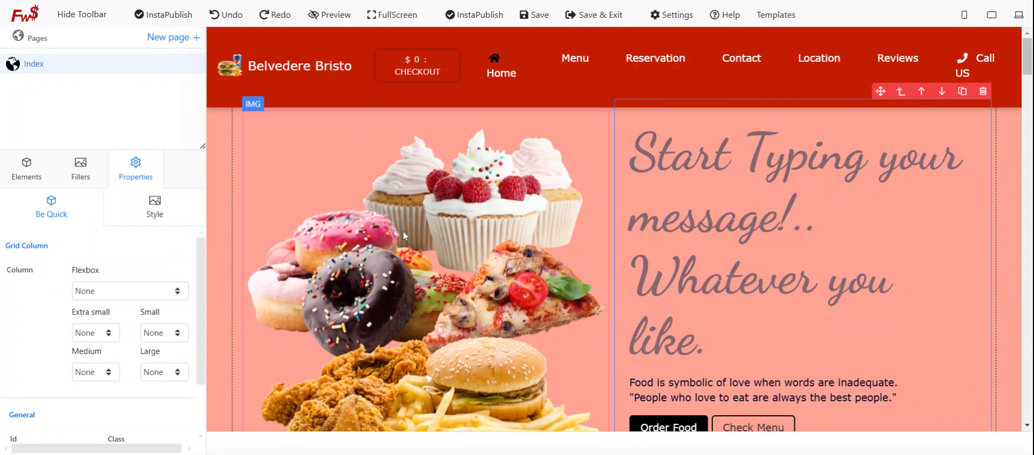
{"action": "left_click", "coordinate": [155, 207]}
{"action": "left_click", "coordinate": [700, 215]}
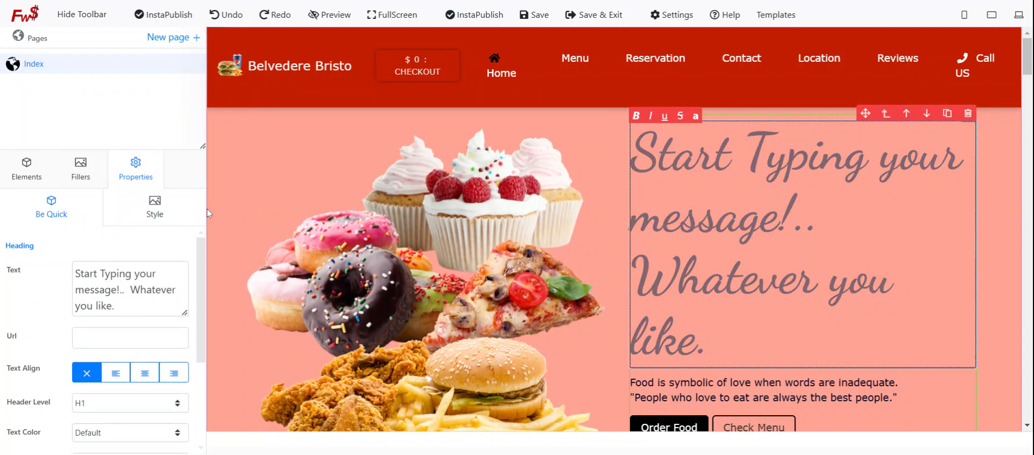
{"action": "left_click", "coordinate": [154, 207]}
{"action": "left_click", "coordinate": [61, 287]}
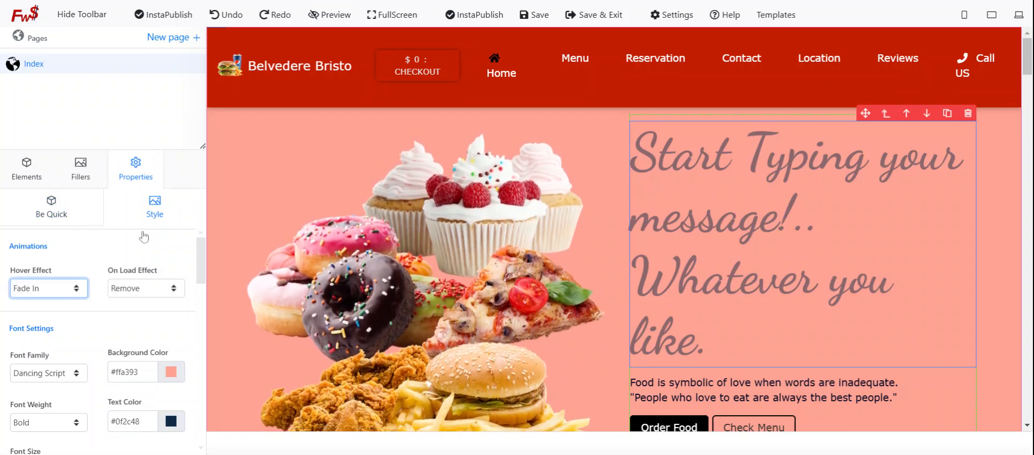
{"action": "left_click", "coordinate": [59, 279]}
{"action": "left_click", "coordinate": [72, 283]}
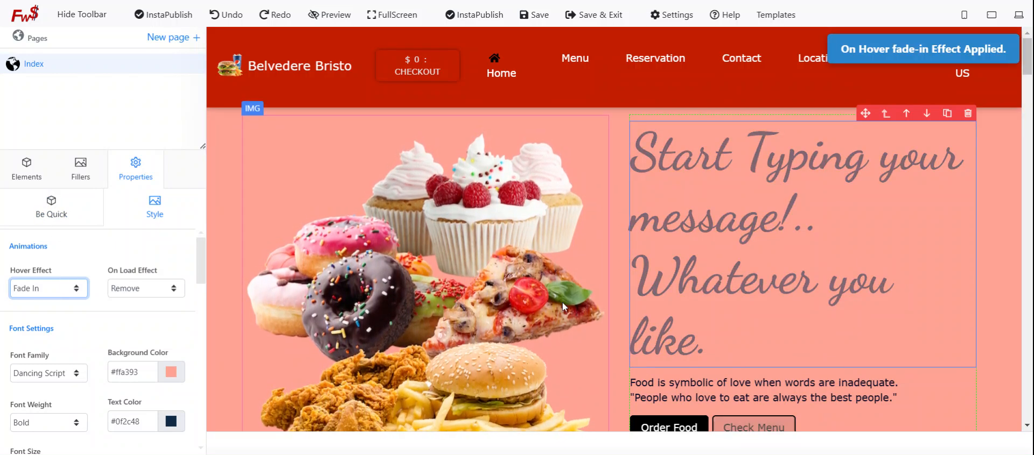
- Remove the hover effect from the hero heading
{"action": "left_click", "coordinate": [735, 325]}
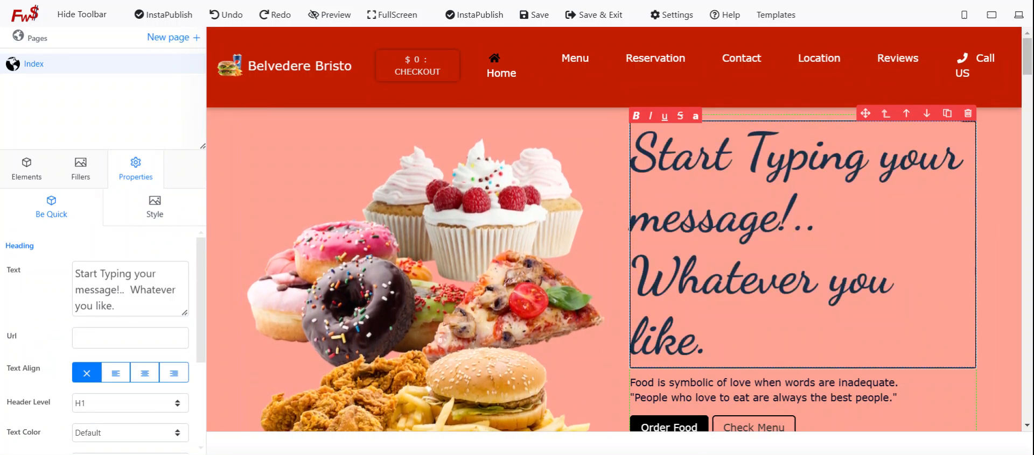
{"action": "left_click", "coordinate": [112, 213]}
{"action": "left_click", "coordinate": [48, 288]}
{"action": "left_click", "coordinate": [56, 111]}
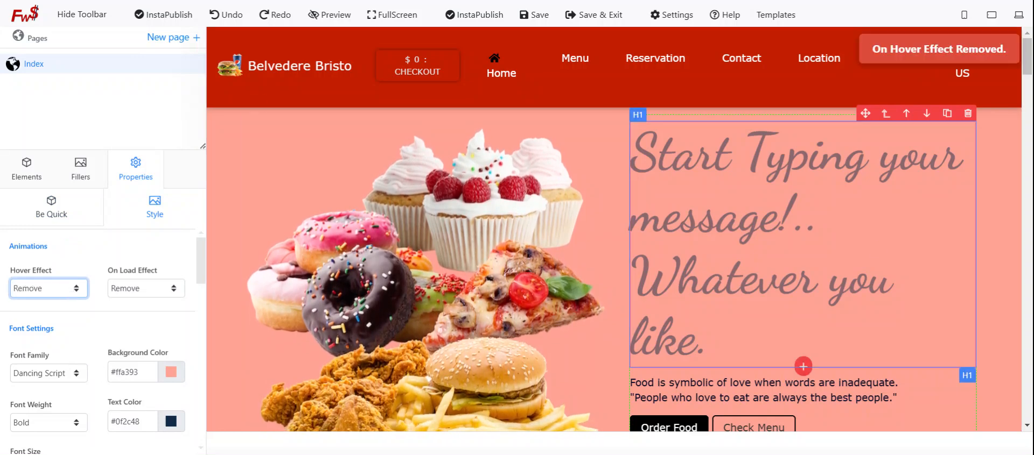
- Reselect the hero heading and set its hover effect to Slide In
{"action": "left_click", "coordinate": [832, 215]}
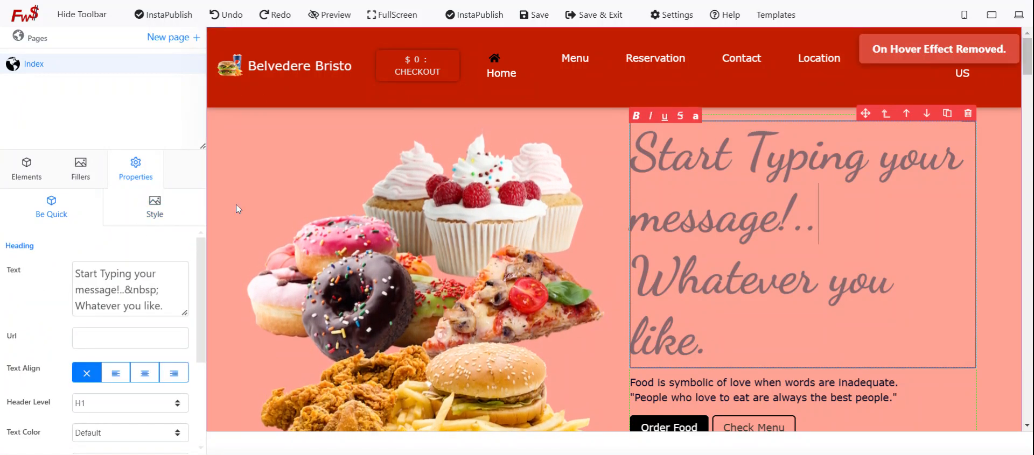
{"action": "left_click", "coordinate": [674, 154]}
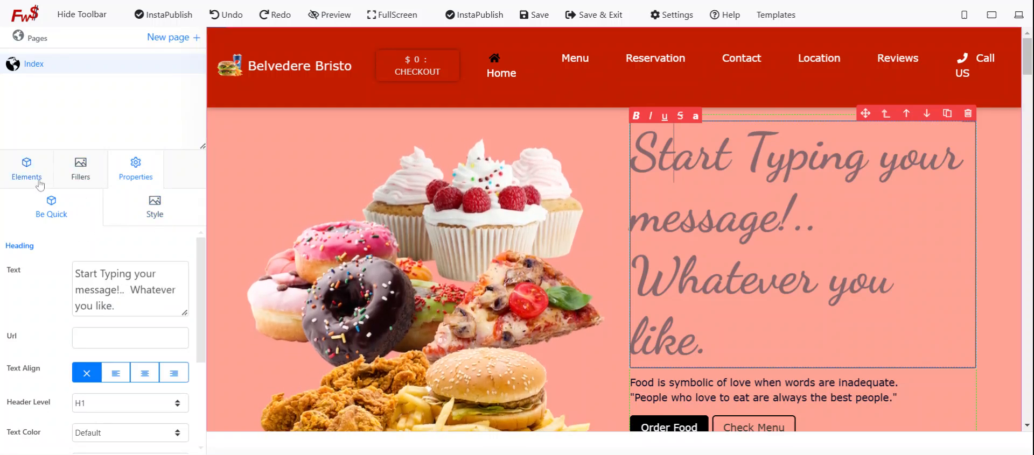
{"action": "left_click", "coordinate": [152, 231]}
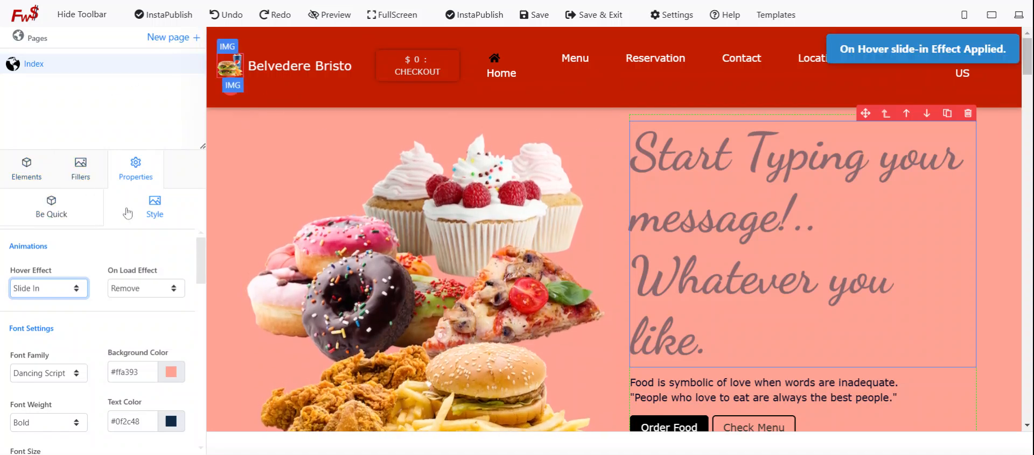
- Undo the heading's recent changes, then redo up to the large bold Dancing Script version
{"action": "left_click", "coordinate": [230, 14]}
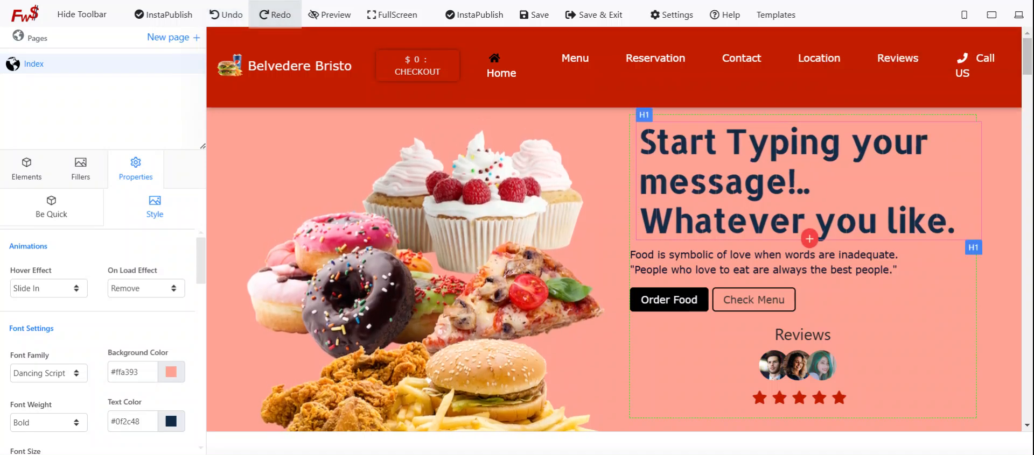
{"action": "left_click", "coordinate": [268, 17]}
{"action": "left_click", "coordinate": [268, 17]}
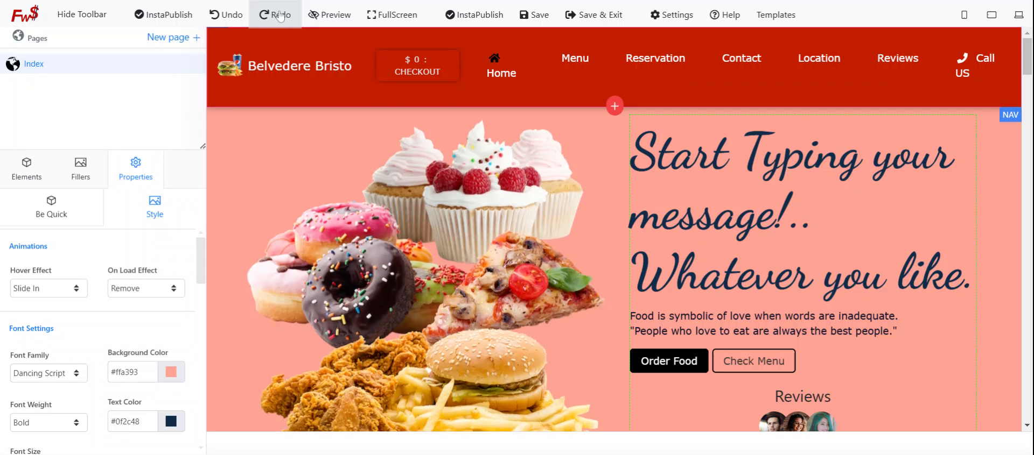
{"action": "left_click", "coordinate": [292, 18]}
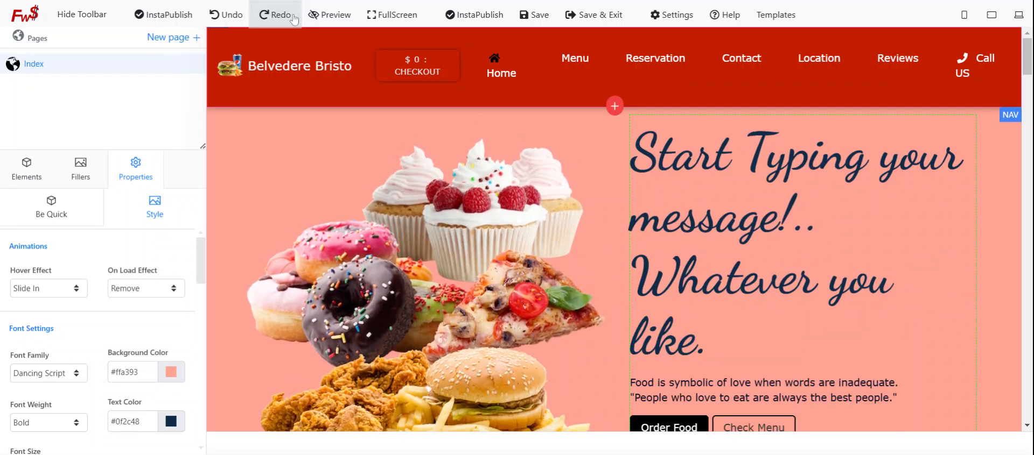
- Try the Shadow, Skew and Bounce hover effects on the hero heading
{"action": "left_click", "coordinate": [66, 288]}
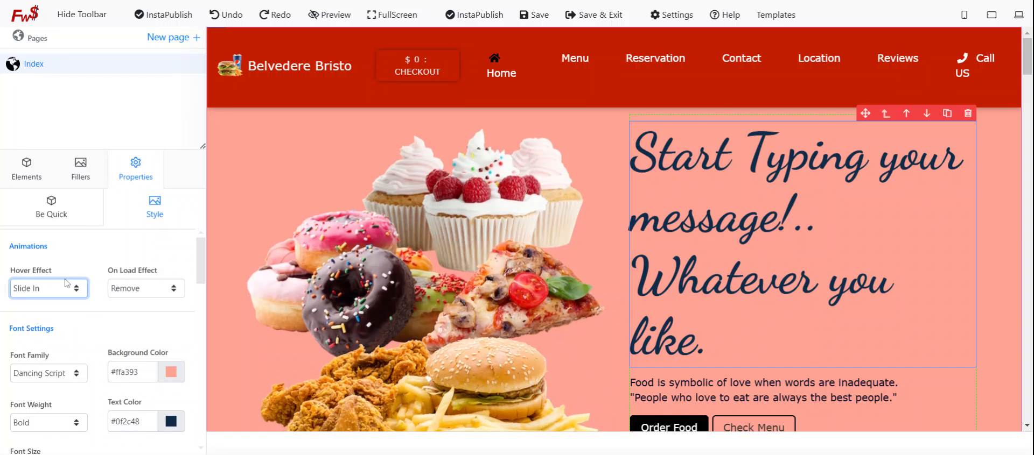
{"action": "left_click", "coordinate": [65, 280]}
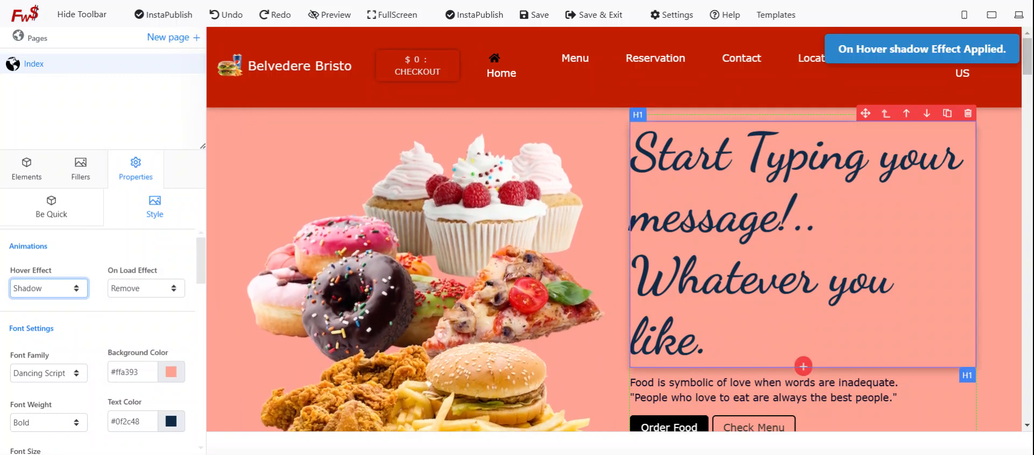
{"action": "left_click", "coordinate": [69, 280]}
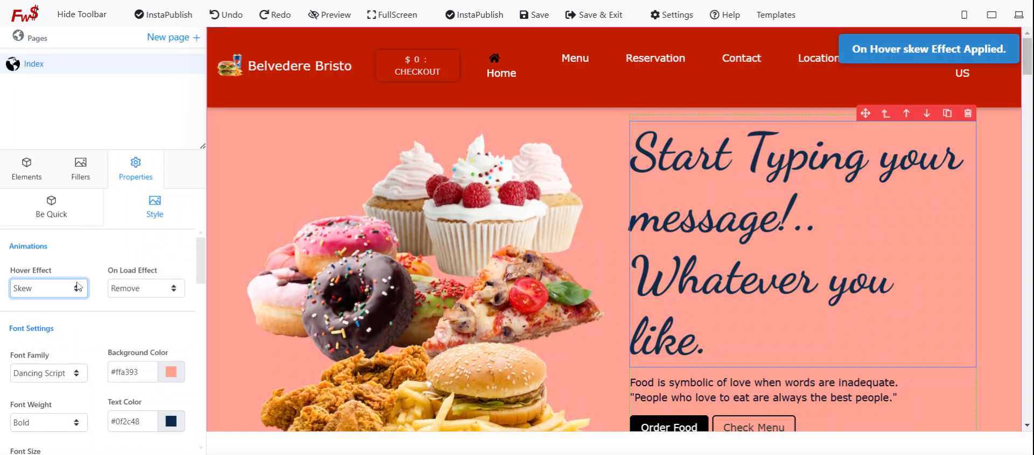
{"action": "left_click", "coordinate": [78, 285]}
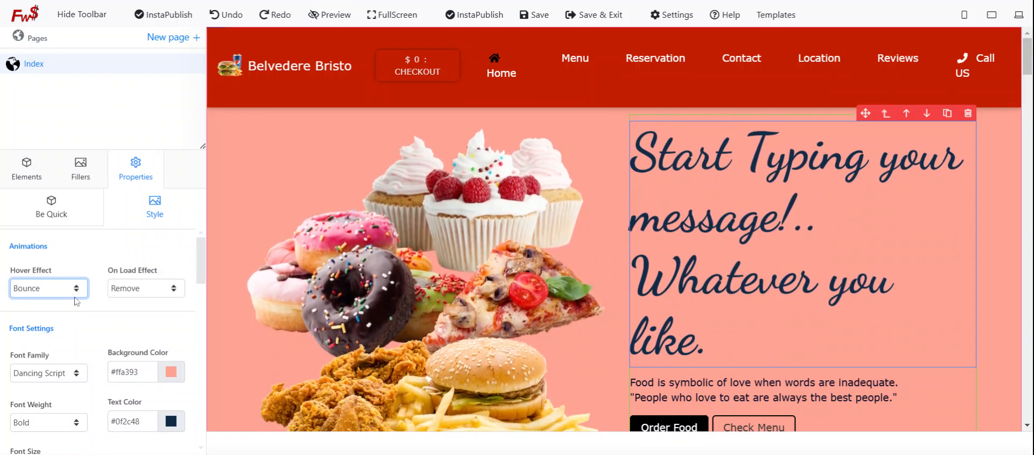
- Set the hero heading's hover effect to Blur and its on-load effect to Zoom In
{"action": "left_click", "coordinate": [43, 290]}
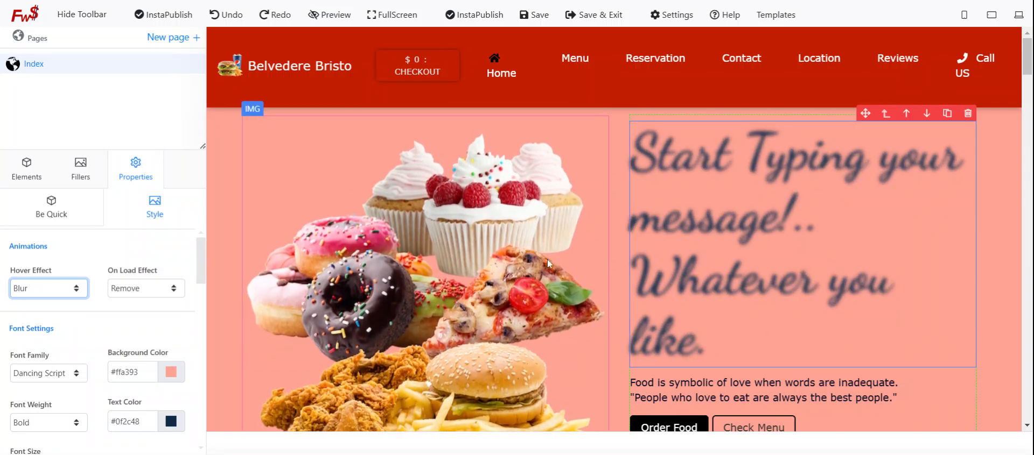
{"action": "left_click", "coordinate": [157, 290]}
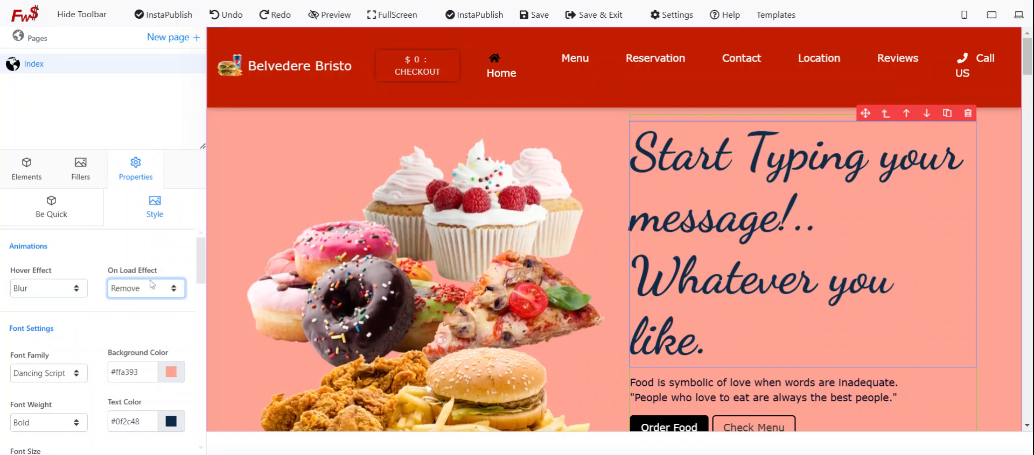
{"action": "left_click", "coordinate": [150, 283]}
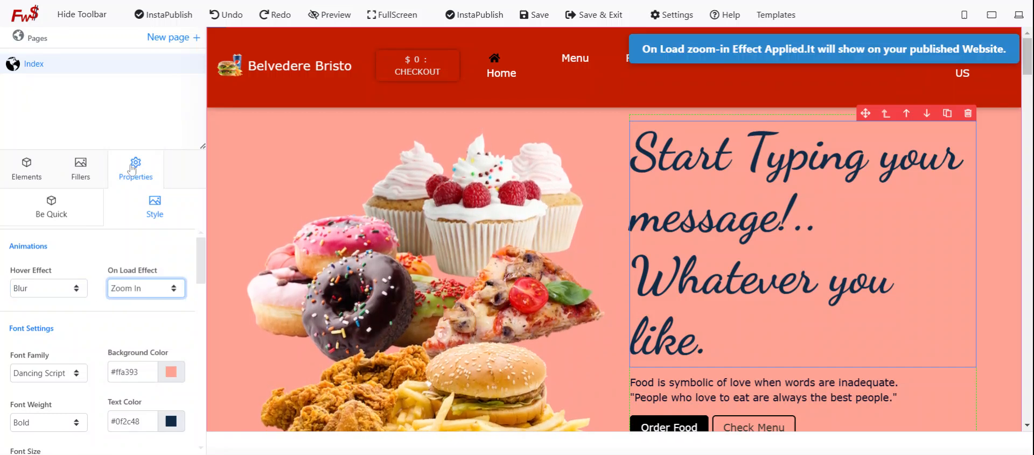
- Set the on-load effect of the Pizza menu item's heading to Zoom In
{"action": "scroll", "coordinate": [517, 280], "scroll_direction": "down", "scroll_amount": 5}
{"action": "scroll", "coordinate": [518, 281], "scroll_direction": "up", "scroll_amount": 5}
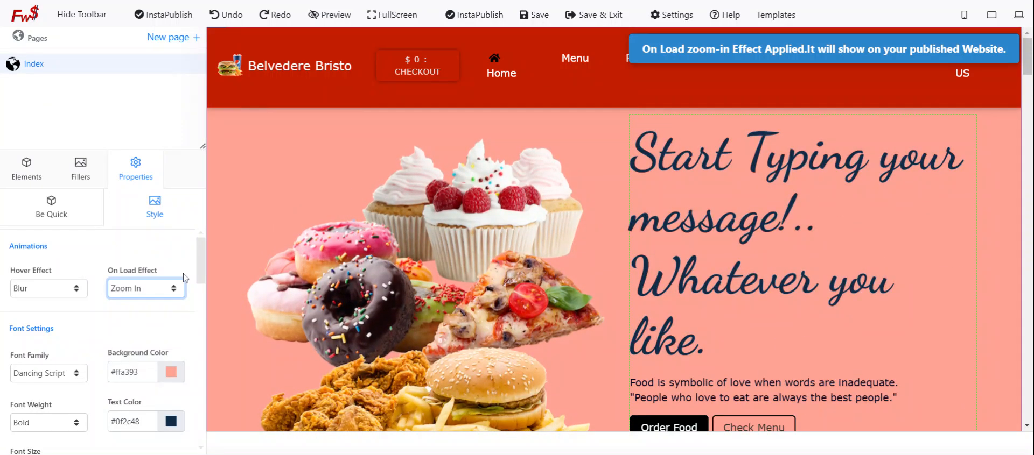
{"action": "scroll", "coordinate": [399, 287], "scroll_direction": "down", "scroll_amount": 6}
{"action": "scroll", "coordinate": [414, 291], "scroll_direction": "down", "scroll_amount": 7}
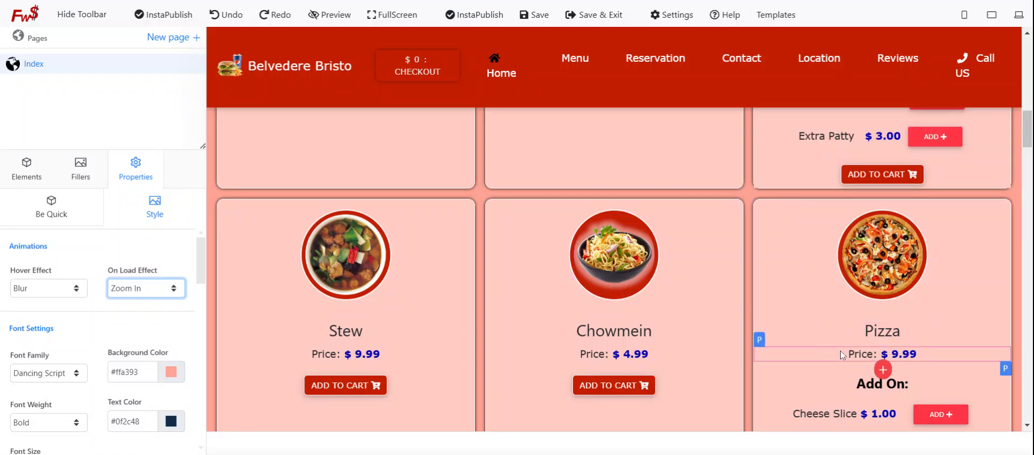
{"action": "left_click", "coordinate": [882, 331]}
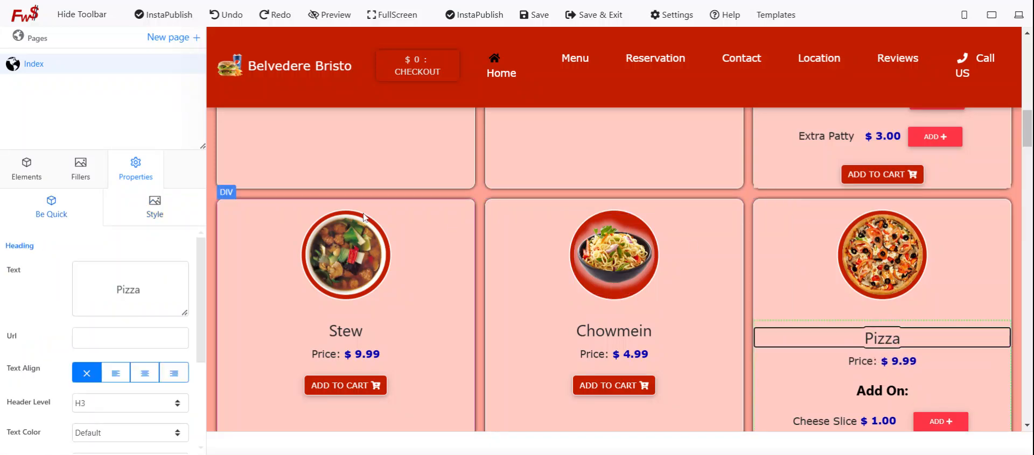
{"action": "left_click", "coordinate": [155, 207]}
{"action": "left_click", "coordinate": [156, 290]}
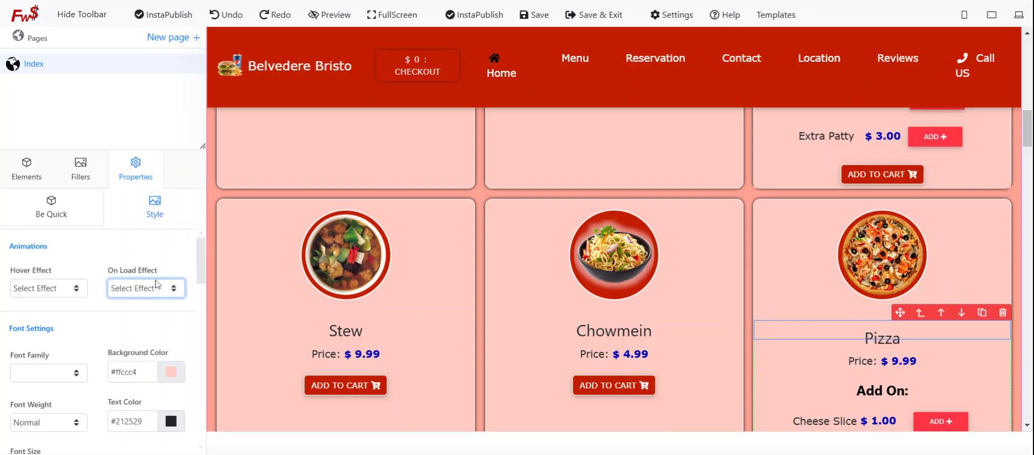
{"action": "left_click", "coordinate": [137, 355]}
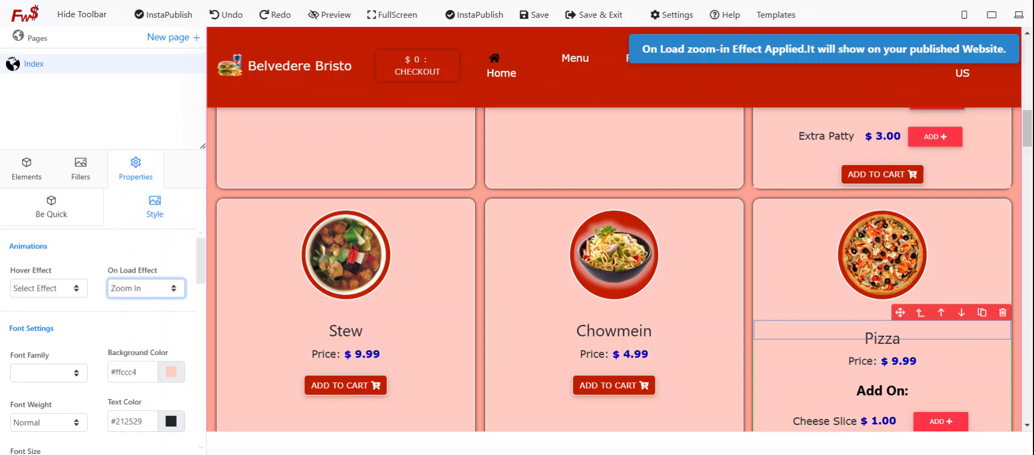
- Change the on-load effect of the Pizza menu item's heading to Zoom Out
{"action": "scroll", "coordinate": [451, 279], "scroll_direction": "up", "scroll_amount": 6}
{"action": "scroll", "coordinate": [456, 276], "scroll_direction": "up", "scroll_amount": 5}
{"action": "scroll", "coordinate": [474, 270], "scroll_direction": "down", "scroll_amount": 10}
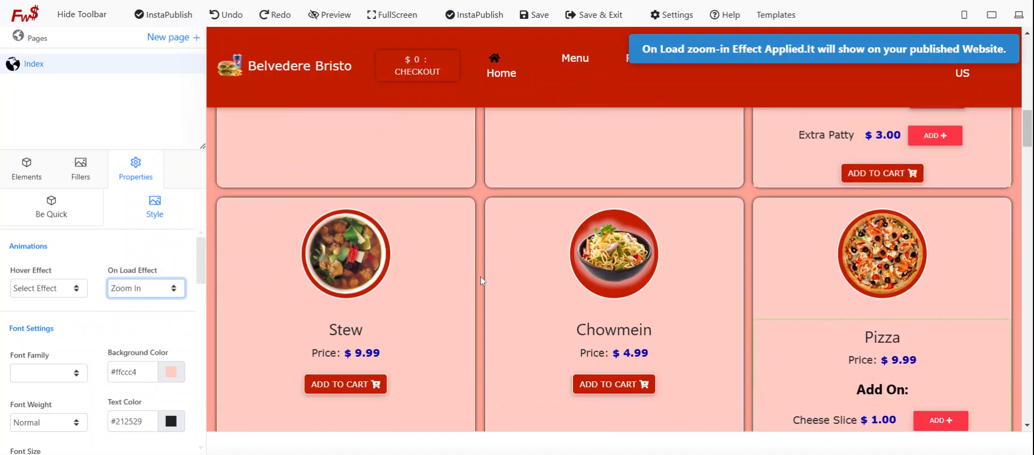
{"action": "scroll", "coordinate": [480, 276], "scroll_direction": "down", "scroll_amount": 4}
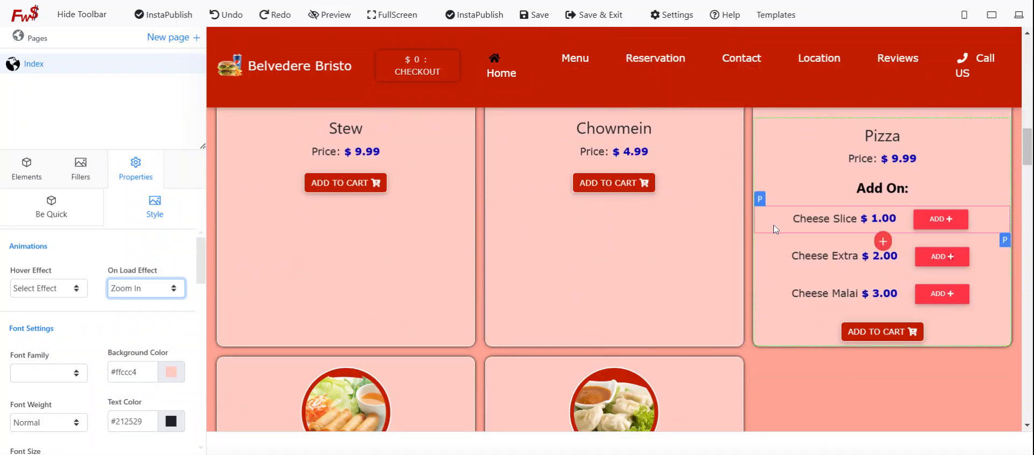
{"action": "scroll", "coordinate": [845, 243], "scroll_direction": "up", "scroll_amount": 3}
{"action": "left_click", "coordinate": [883, 271]}
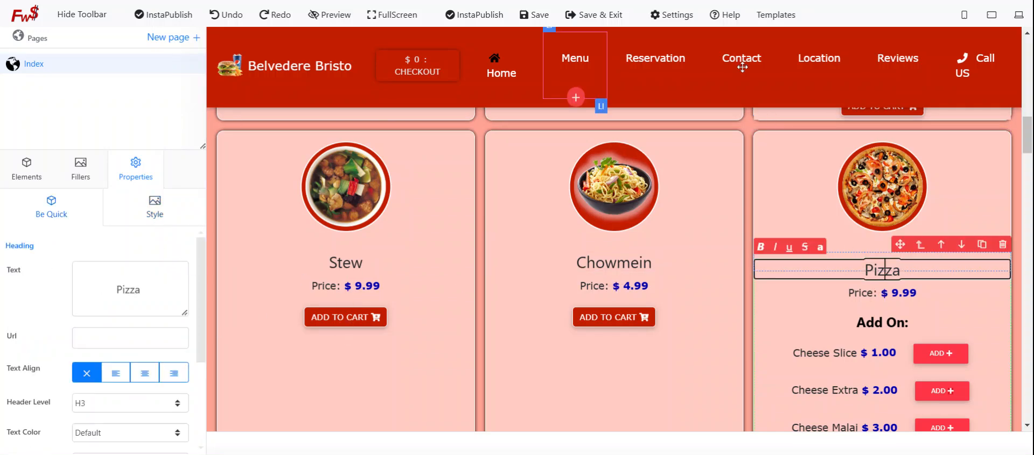
{"action": "left_click", "coordinate": [151, 209]}
{"action": "left_click", "coordinate": [139, 290]}
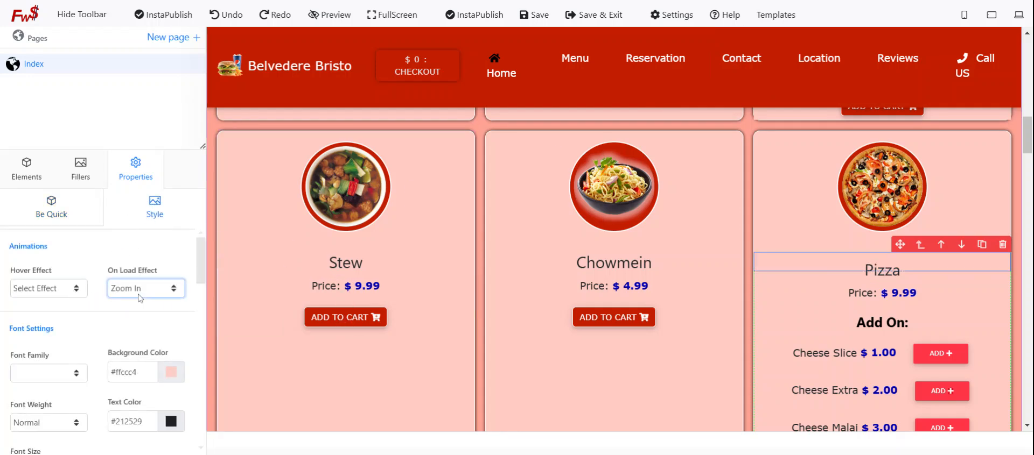
{"action": "left_click", "coordinate": [146, 180]}
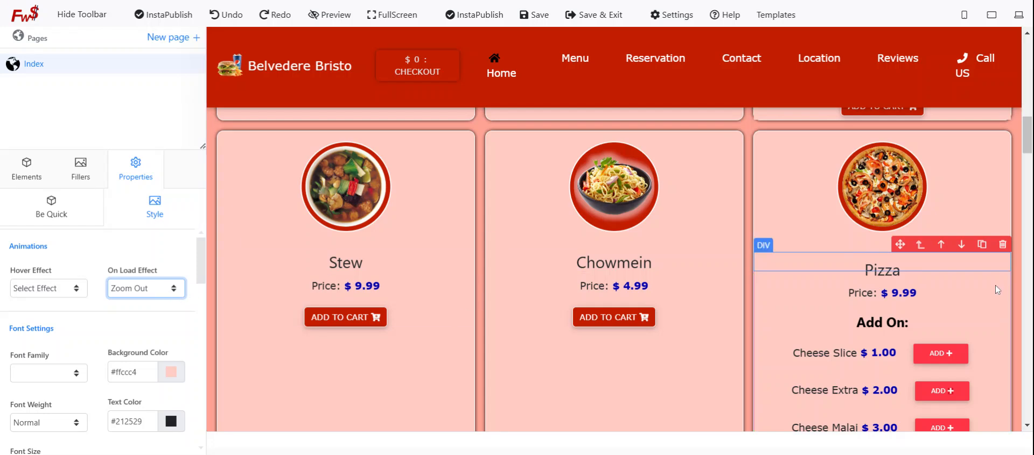
{"action": "scroll", "coordinate": [861, 313], "scroll_direction": "up", "scroll_amount": 4}
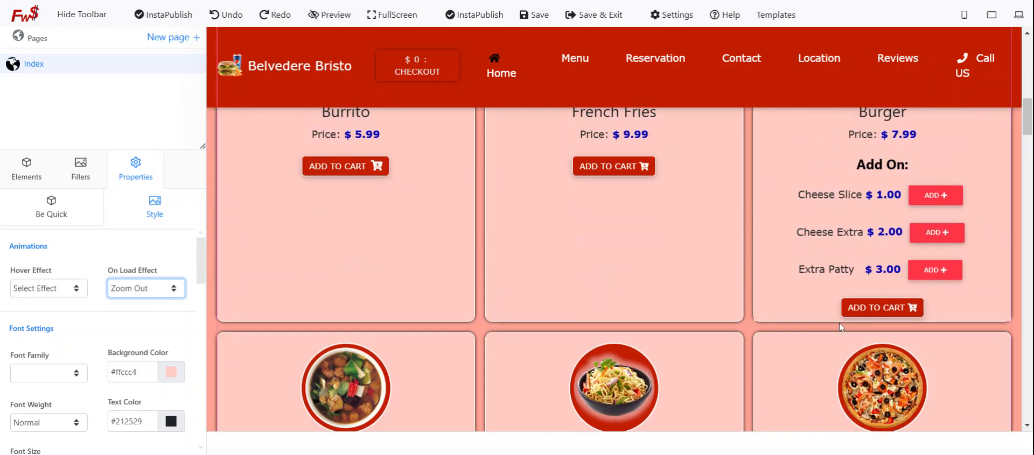
{"action": "scroll", "coordinate": [840, 328], "scroll_direction": "down", "scroll_amount": 5}
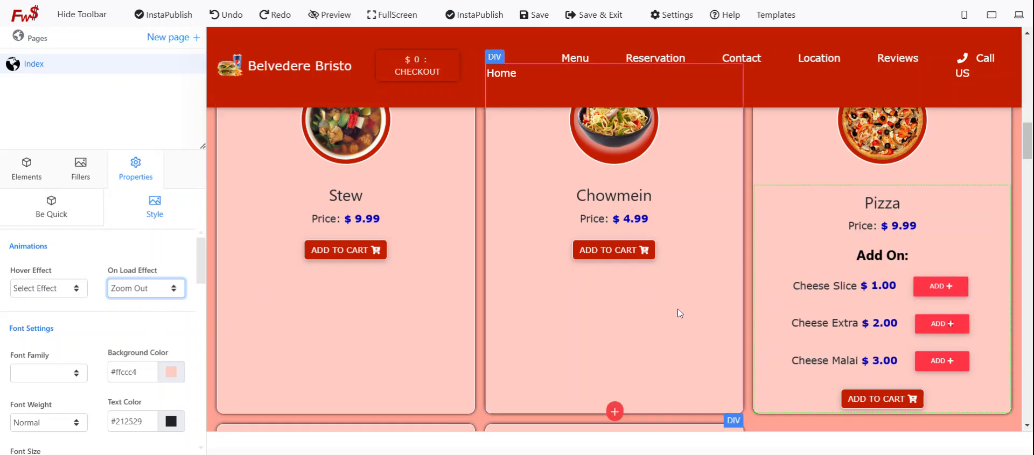
{"action": "left_click", "coordinate": [49, 280]}
{"action": "left_click", "coordinate": [124, 293]}
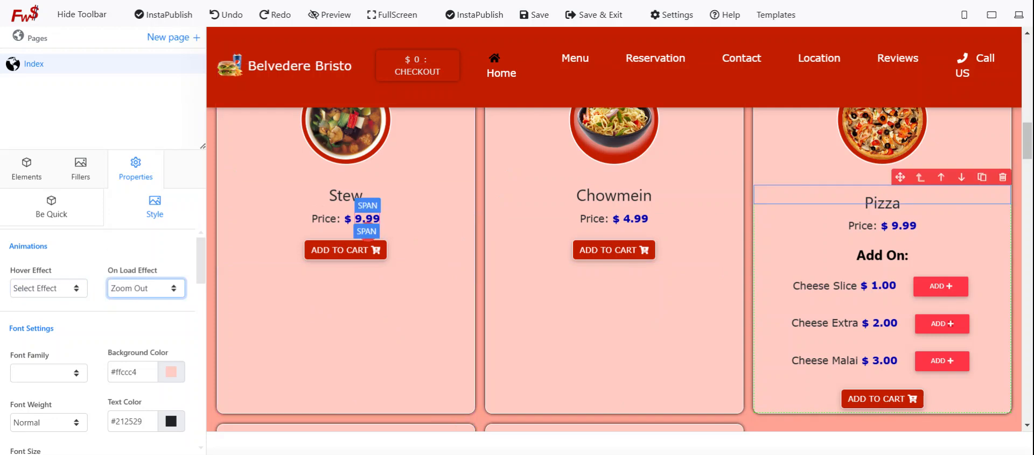
{"action": "scroll", "coordinate": [680, 218], "scroll_direction": "up", "scroll_amount": 5}
{"action": "scroll", "coordinate": [522, 210], "scroll_direction": "up", "scroll_amount": 1}
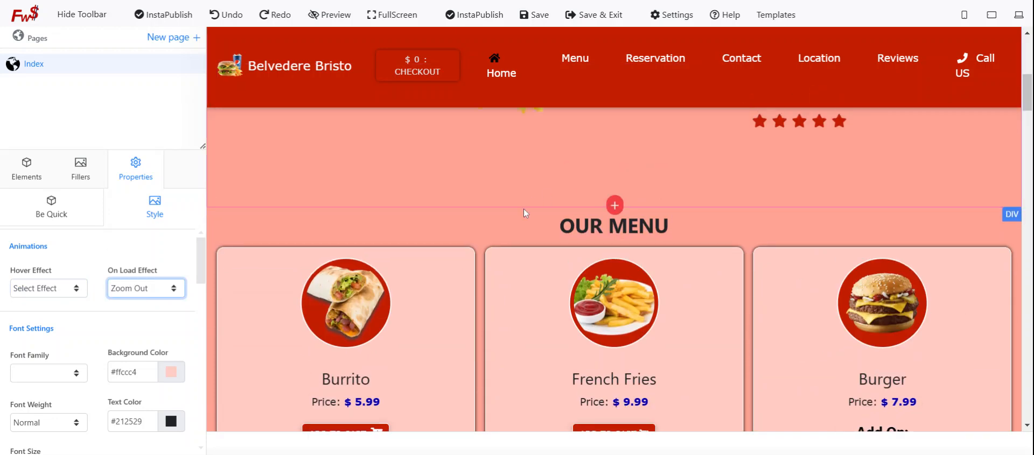
{"action": "scroll", "coordinate": [525, 213], "scroll_direction": "down", "scroll_amount": 7}
{"action": "scroll", "coordinate": [525, 206], "scroll_direction": "down", "scroll_amount": 3}
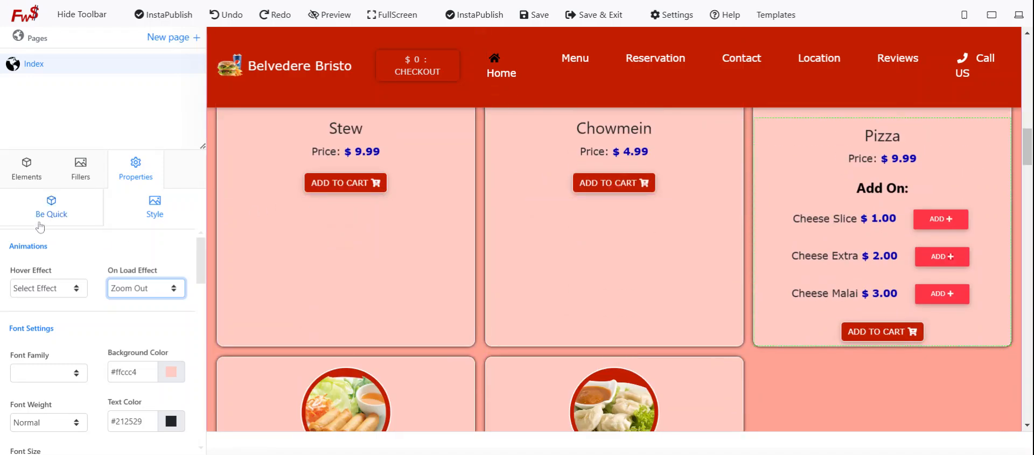
{"action": "scroll", "coordinate": [167, 258], "scroll_direction": "down", "scroll_amount": 3}
{"action": "scroll", "coordinate": [167, 257], "scroll_direction": "up", "scroll_amount": 3}
- Select the hero heading and examine its basic heading settings and its style settings
{"action": "scroll", "coordinate": [884, 257], "scroll_direction": "up", "scroll_amount": 9}
{"action": "scroll", "coordinate": [884, 257], "scroll_direction": "up", "scroll_amount": 5}
{"action": "left_click", "coordinate": [760, 215]}
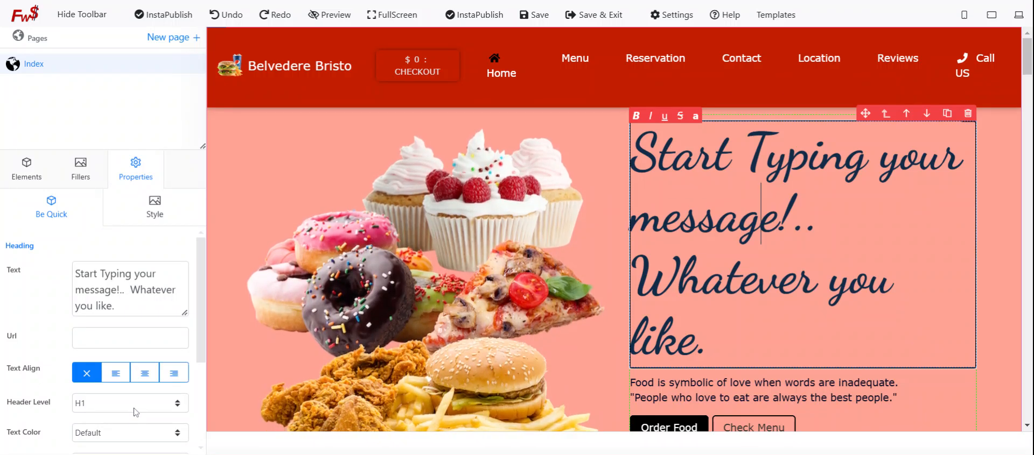
{"action": "scroll", "coordinate": [136, 412], "scroll_direction": "down", "scroll_amount": 1}
{"action": "scroll", "coordinate": [129, 383], "scroll_direction": "down", "scroll_amount": 1}
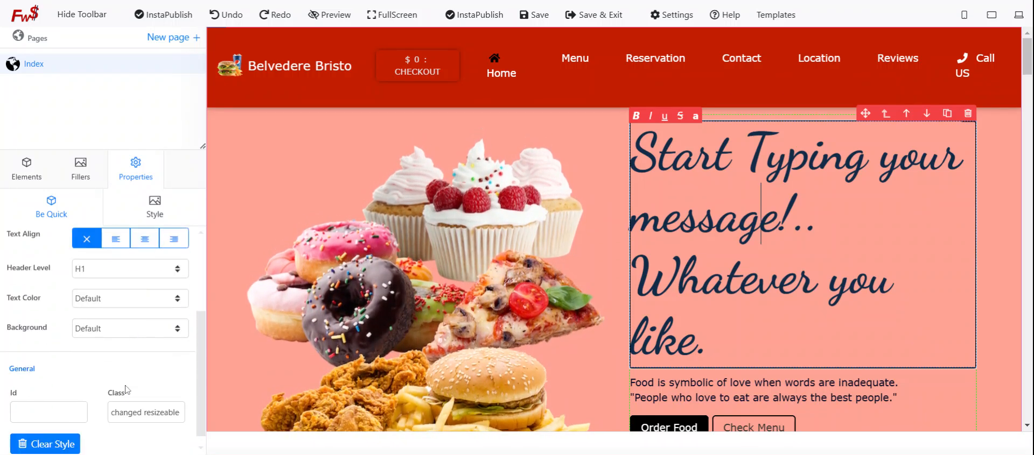
{"action": "scroll", "coordinate": [128, 334], "scroll_direction": "up", "scroll_amount": 2}
{"action": "left_click", "coordinate": [153, 226]}
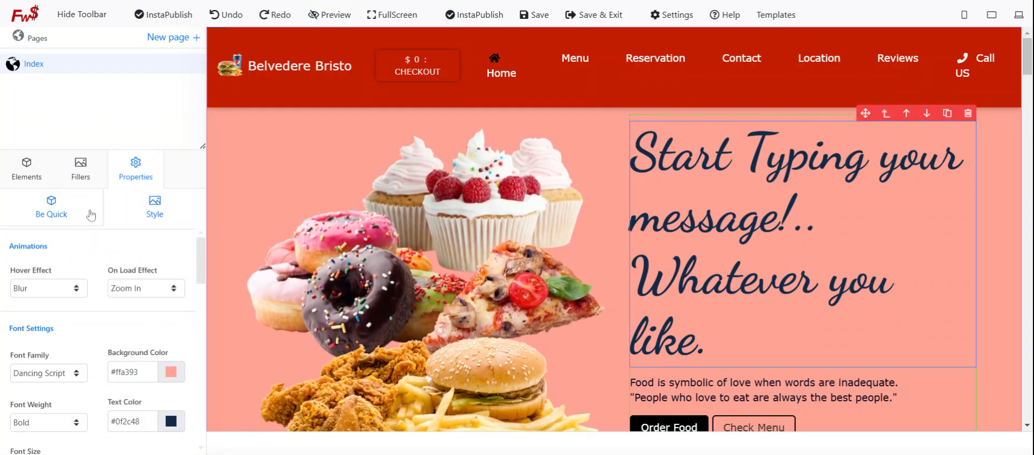
{"action": "left_click", "coordinate": [70, 211]}
{"action": "scroll", "coordinate": [152, 386], "scroll_direction": "down", "scroll_amount": 3}
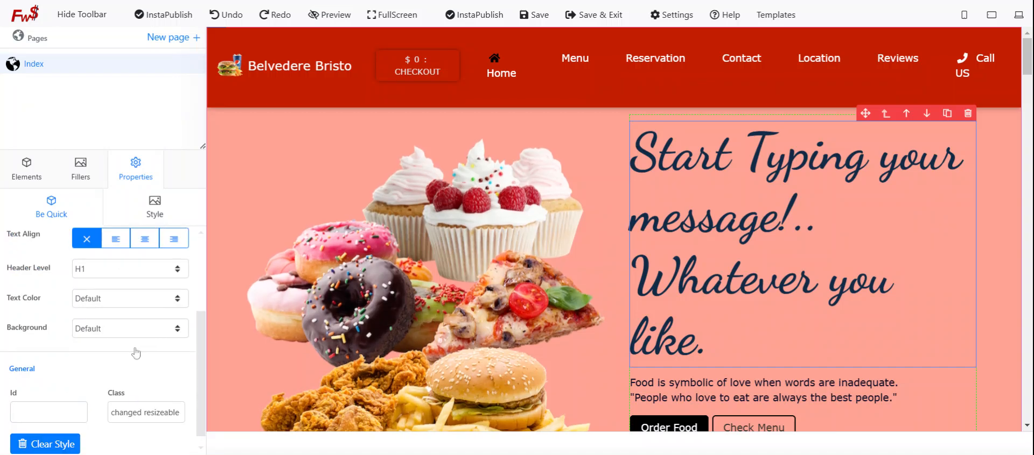
{"action": "left_click", "coordinate": [150, 210]}
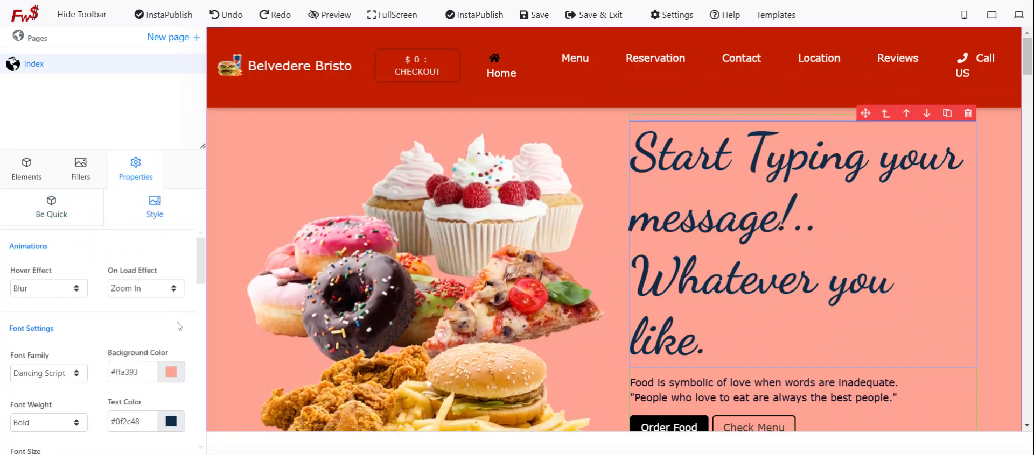
- Enlarge the hero heading's font size slightly
{"action": "scroll", "coordinate": [168, 299], "scroll_direction": "down", "scroll_amount": 3}
{"action": "scroll", "coordinate": [169, 298], "scroll_direction": "up", "scroll_amount": 1}
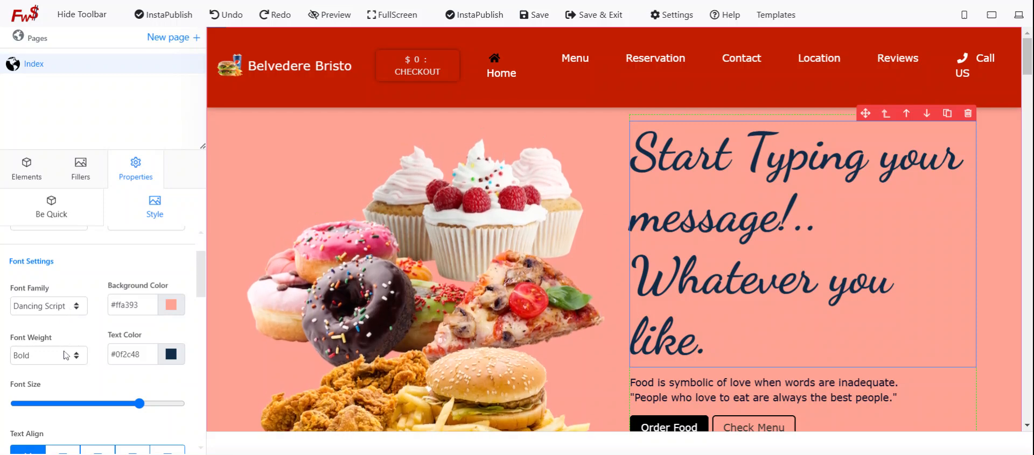
{"action": "scroll", "coordinate": [65, 373], "scroll_direction": "down", "scroll_amount": 1}
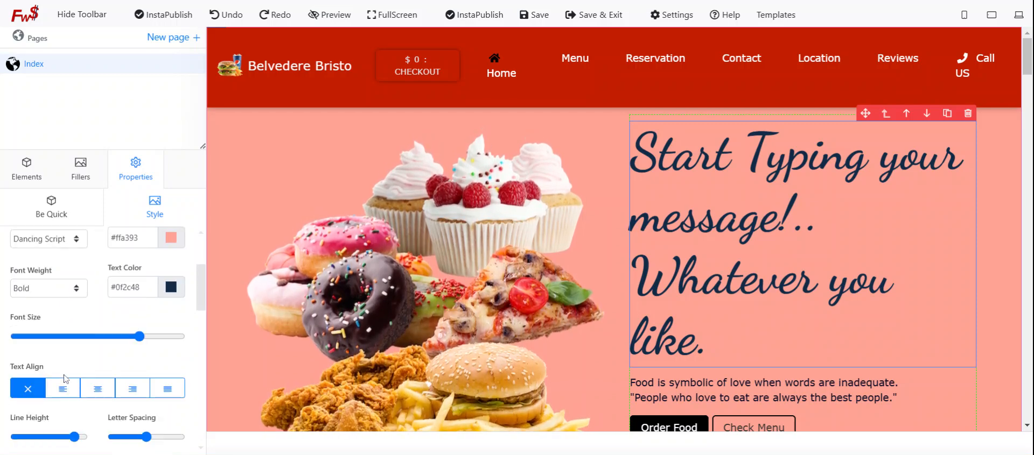
{"action": "mouse_move", "coordinate": [139, 336]}
{"action": "left_mouse_down"}
{"action": "mouse_move", "coordinate": [80, 338]}
{"action": "mouse_move", "coordinate": [153, 339]}
{"action": "left_mouse_up"}
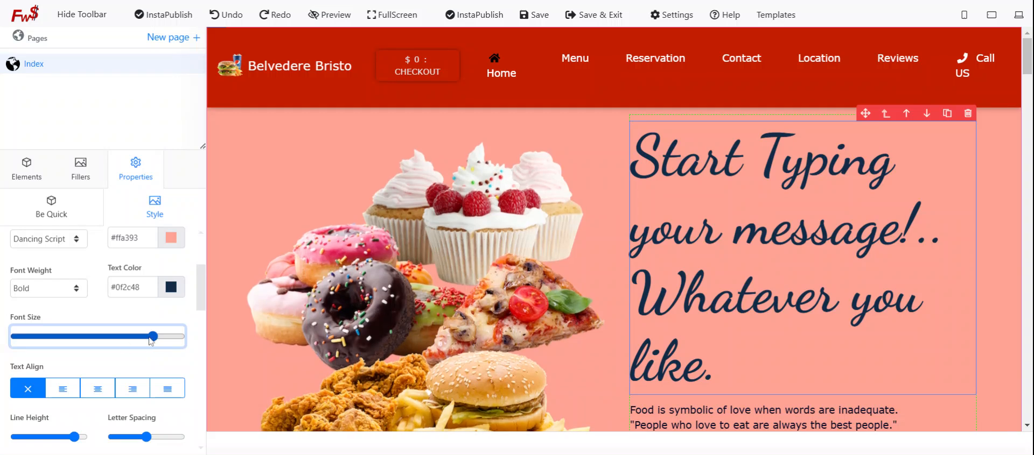
- Try the center, right and justified alignments on the hero heading, and set it to left alignment
{"action": "left_click", "coordinate": [73, 391]}
{"action": "left_click", "coordinate": [98, 389]}
{"action": "left_click", "coordinate": [133, 389]}
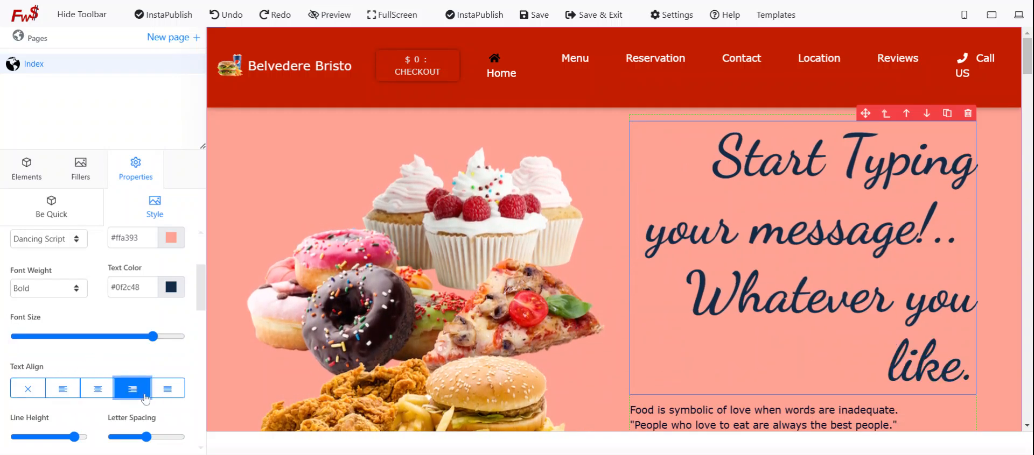
{"action": "left_click", "coordinate": [168, 389]}
{"action": "left_click", "coordinate": [132, 389]}
{"action": "left_click", "coordinate": [97, 388]}
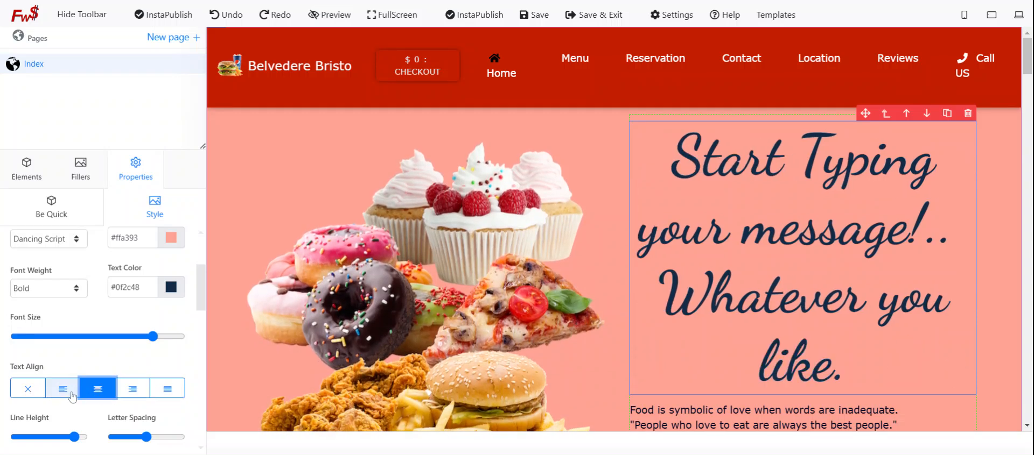
{"action": "left_click", "coordinate": [65, 394]}
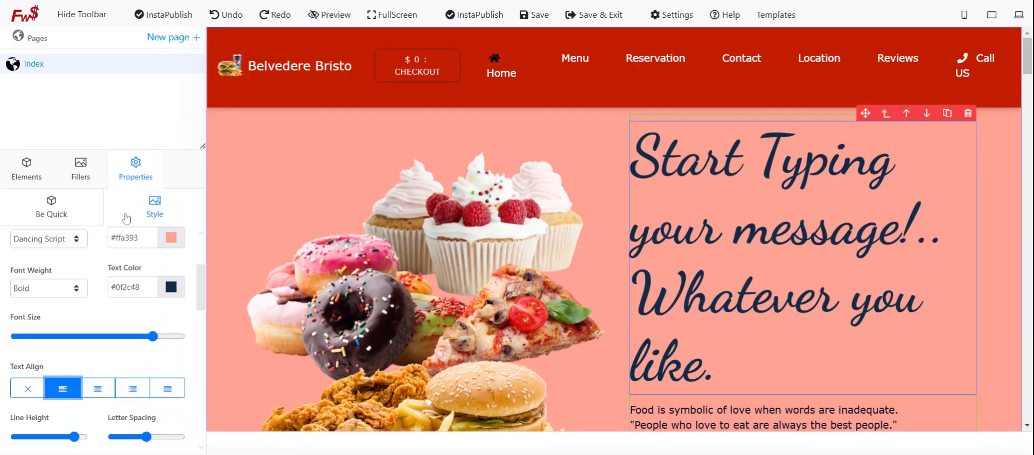
- Adjust the hero heading's line height to near the end of its range
{"action": "scroll", "coordinate": [114, 388], "scroll_direction": "down", "scroll_amount": 1}
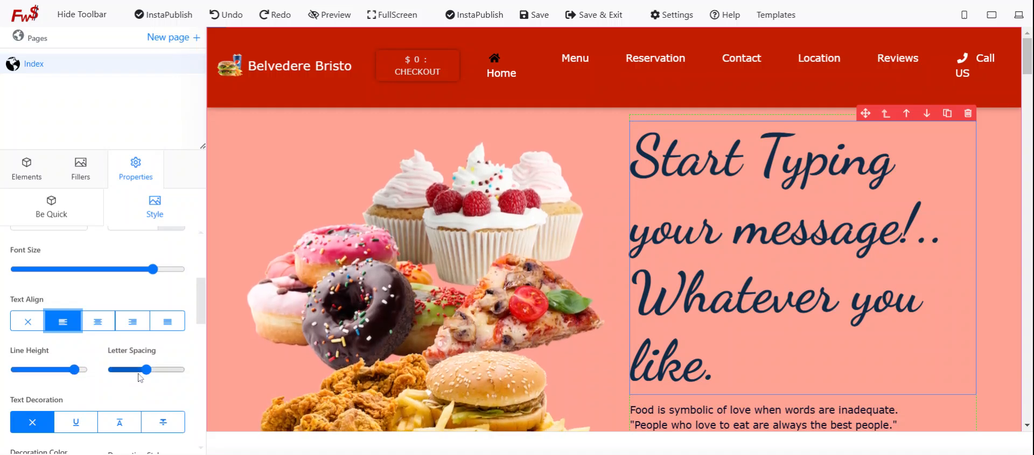
{"action": "left_click", "coordinate": [77, 371]}
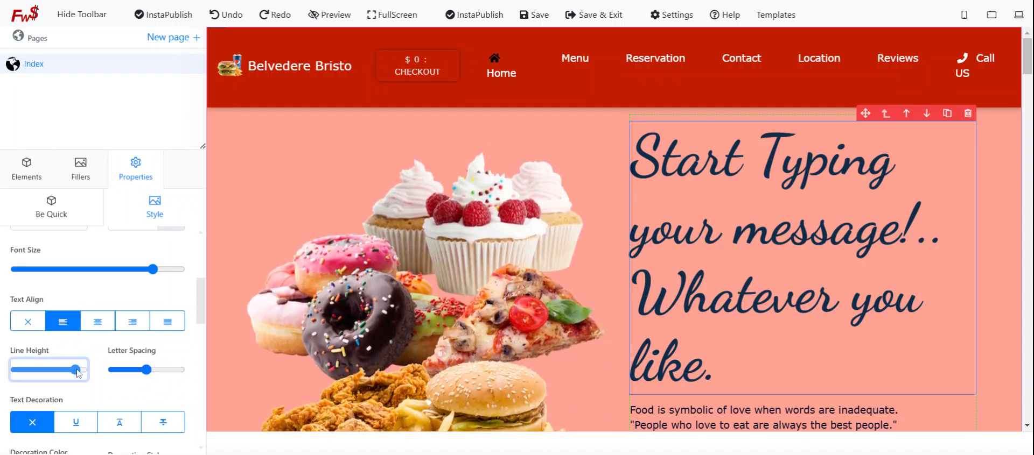
{"action": "mouse_move", "coordinate": [90, 376]}
{"action": "left_mouse_down"}
{"action": "mouse_move", "coordinate": [28, 371]}
{"action": "mouse_move", "coordinate": [85, 377]}
{"action": "left_mouse_up"}
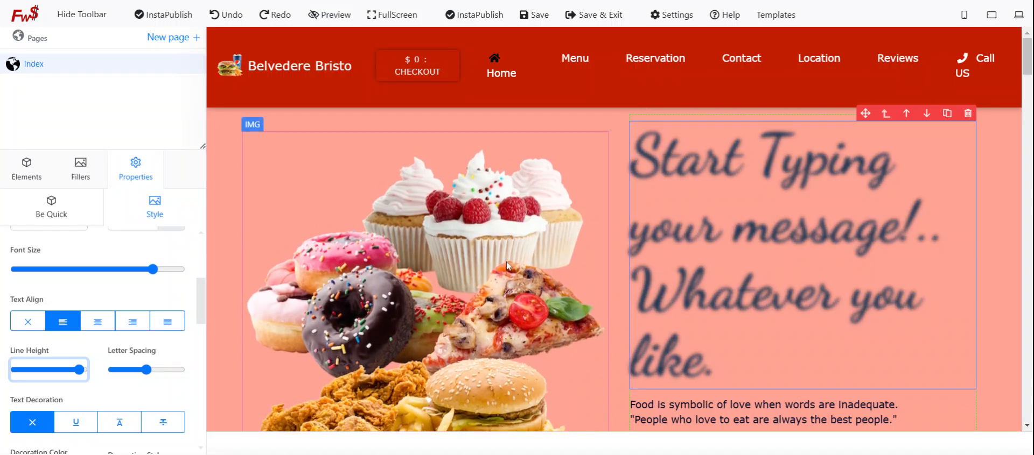
- Widen the hero heading's letter spacing and reduce its font size to about the middle of the range
{"action": "mouse_move", "coordinate": [150, 375]}
{"action": "left_mouse_down"}
{"action": "mouse_move", "coordinate": [198, 376]}
{"action": "mouse_move", "coordinate": [115, 377]}
{"action": "mouse_move", "coordinate": [132, 376]}
{"action": "left_mouse_up"}
{"action": "left_click_drag", "start_coordinate": [153, 269], "coordinate": [93, 272]}
{"action": "scroll", "coordinate": [66, 356], "scroll_direction": "up", "scroll_amount": 4}
{"action": "scroll", "coordinate": [65, 359], "scroll_direction": "down", "scroll_amount": 4}
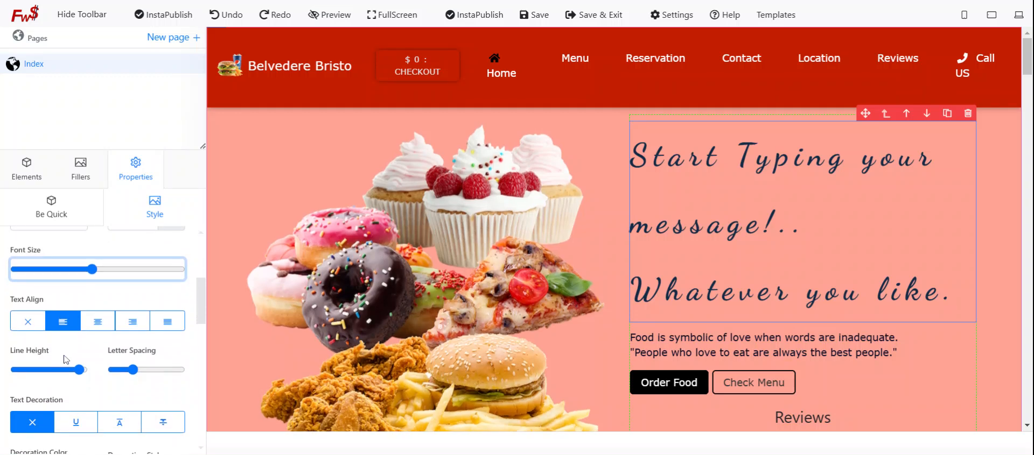
- Try underline, no decoration and overline on the hero heading, and set its text decoration to strikethrough
{"action": "scroll", "coordinate": [87, 366], "scroll_direction": "down", "scroll_amount": 1}
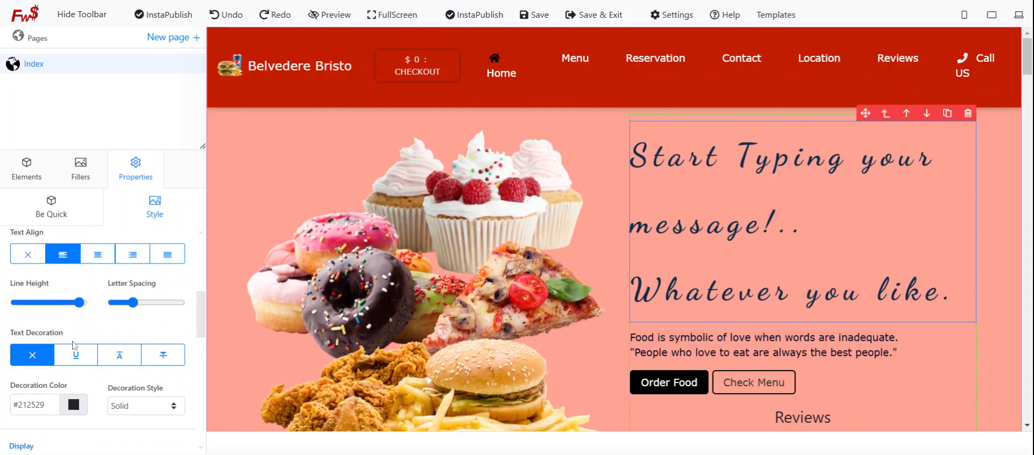
{"action": "left_click", "coordinate": [75, 358]}
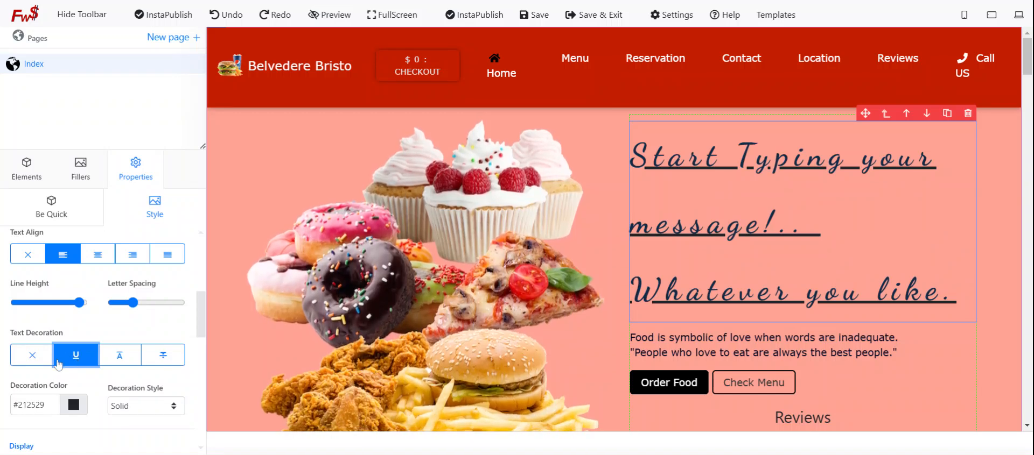
{"action": "left_click", "coordinate": [33, 358]}
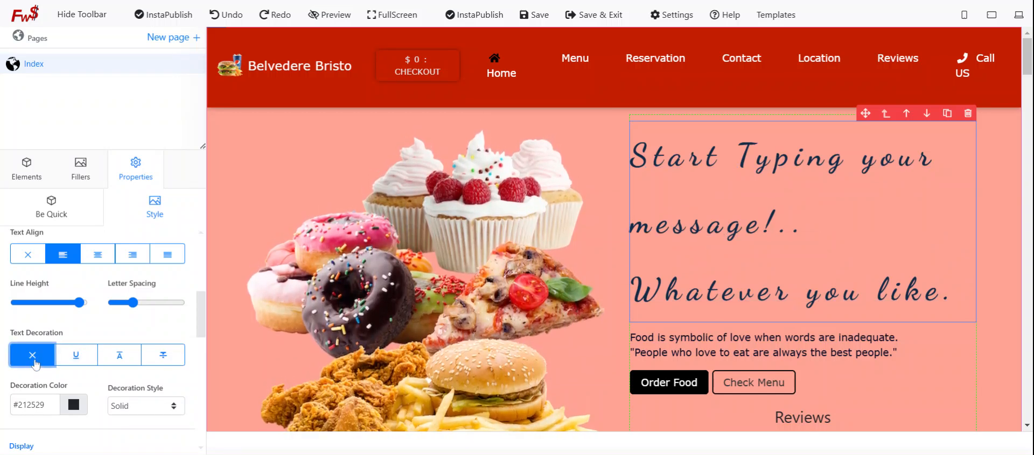
{"action": "left_click", "coordinate": [76, 356]}
{"action": "left_click", "coordinate": [31, 365]}
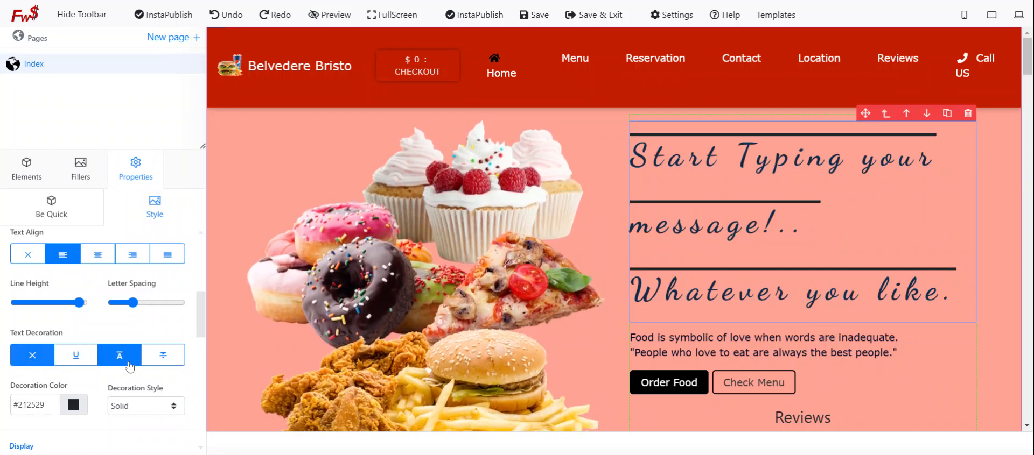
{"action": "left_click", "coordinate": [129, 366]}
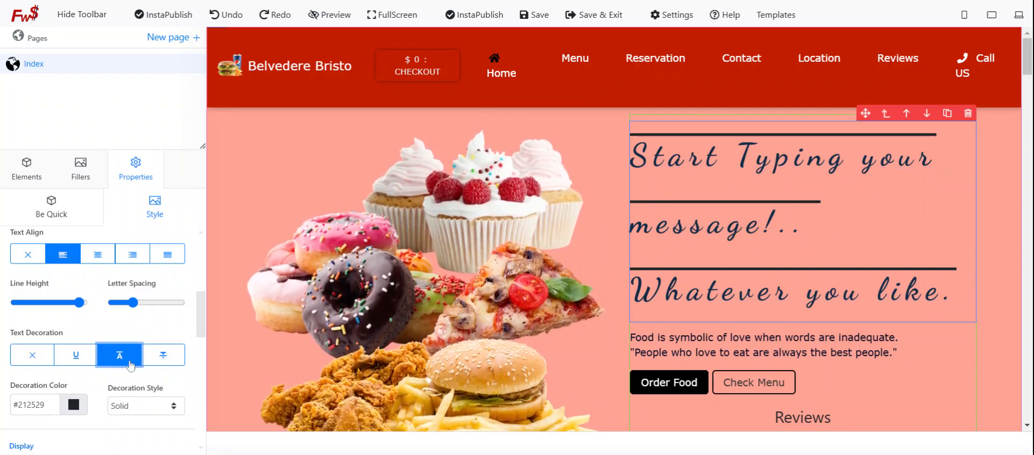
{"action": "left_click", "coordinate": [164, 357]}
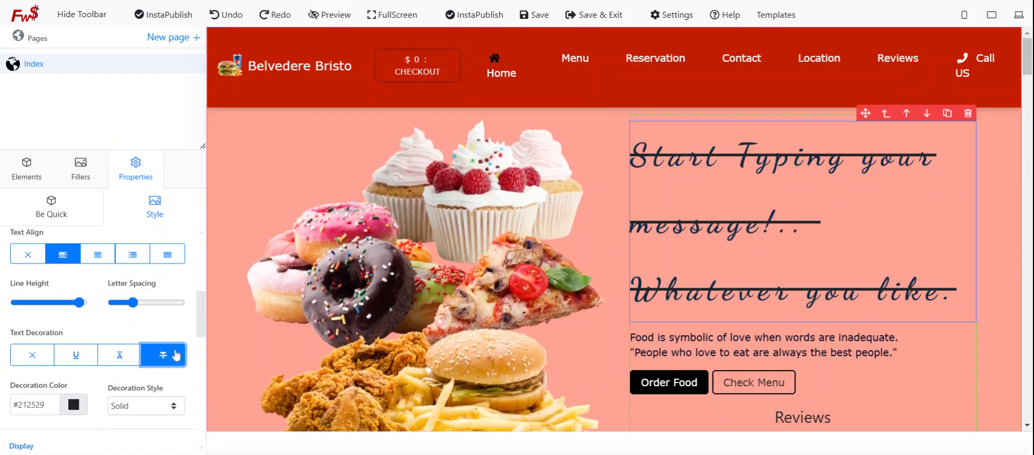
- Replace the hero heading's text with "Car Wash"
{"action": "scroll", "coordinate": [164, 331], "scroll_direction": "up", "scroll_amount": 5}
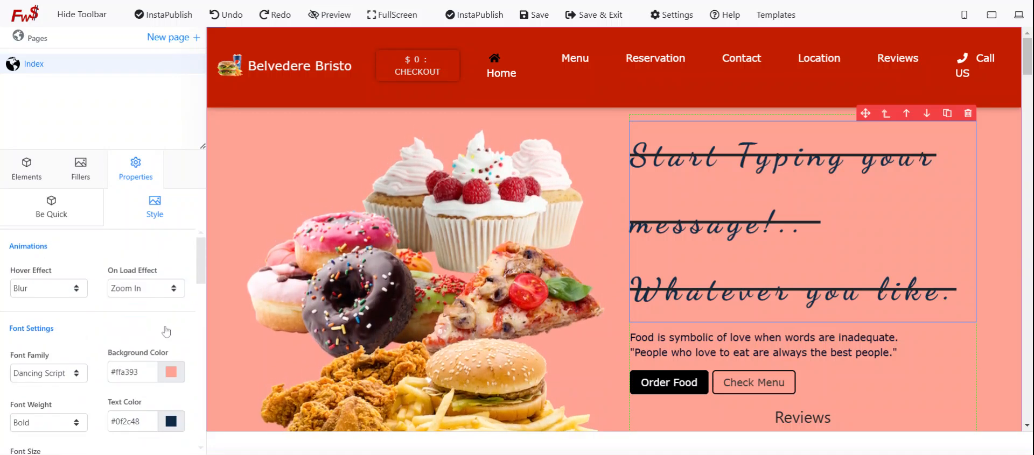
{"action": "left_click", "coordinate": [60, 213]}
{"action": "left_click_drag", "start_coordinate": [127, 307], "coordinate": [57, 276]}
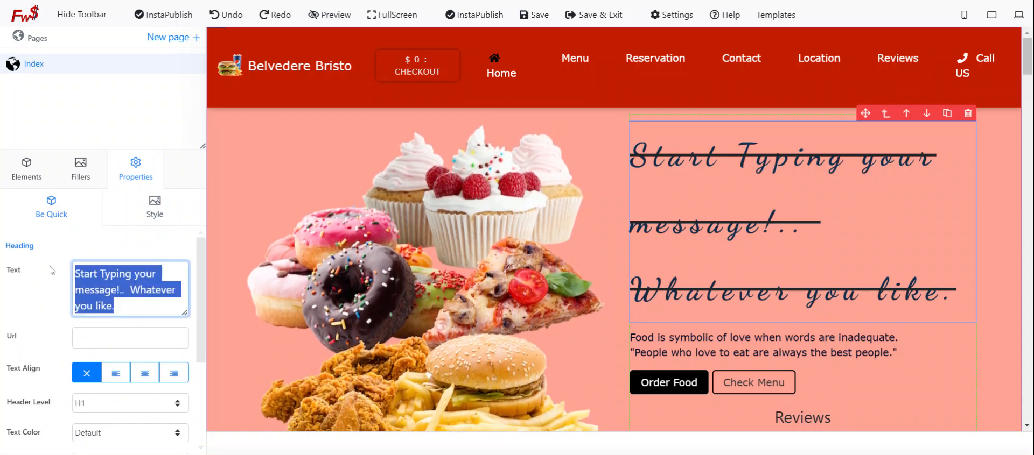
{"action": "type", "text": "Wash"}
{"action": "key", "text": "BackSpace"}
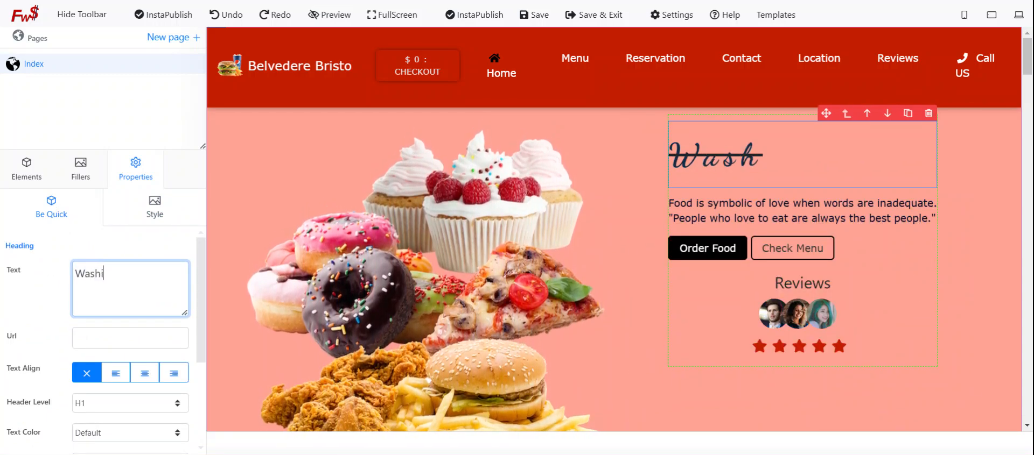
{"action": "type", "text": "ing"}
{"action": "key", "text": "BackSpace"}
{"action": "key", "text": "BackSpace"}
{"action": "key", "text": "BackSpace"}
{"action": "type", "text": "Car"}
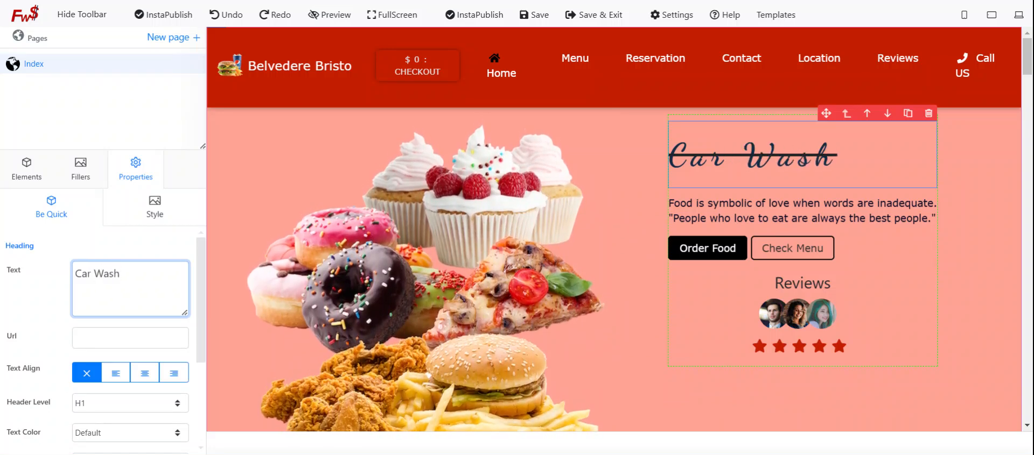
- Append the price "$29.00" to the "Car Wash" text of the hero heading
{"action": "type", "text": "20"}
{"action": "key", "text": "BackSpace"}
{"action": "key", "text": "BackSpace"}
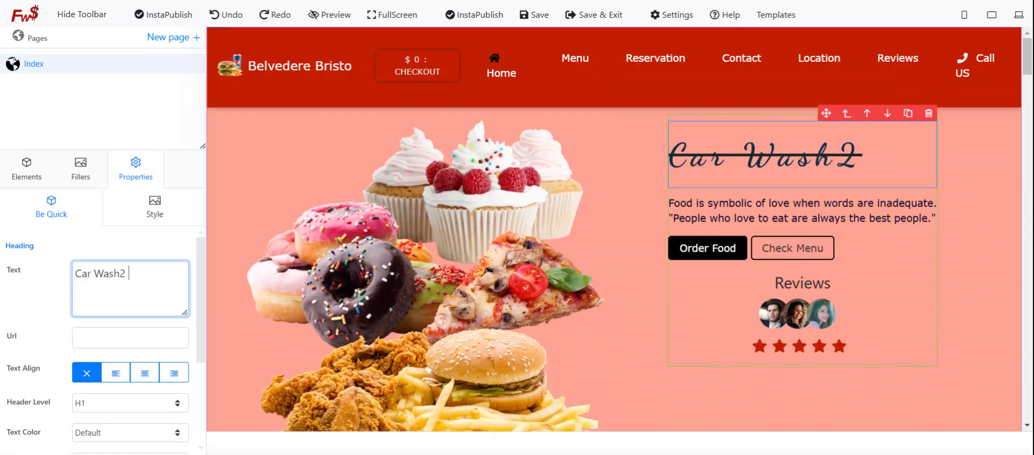
{"action": "type", "text": "$"}
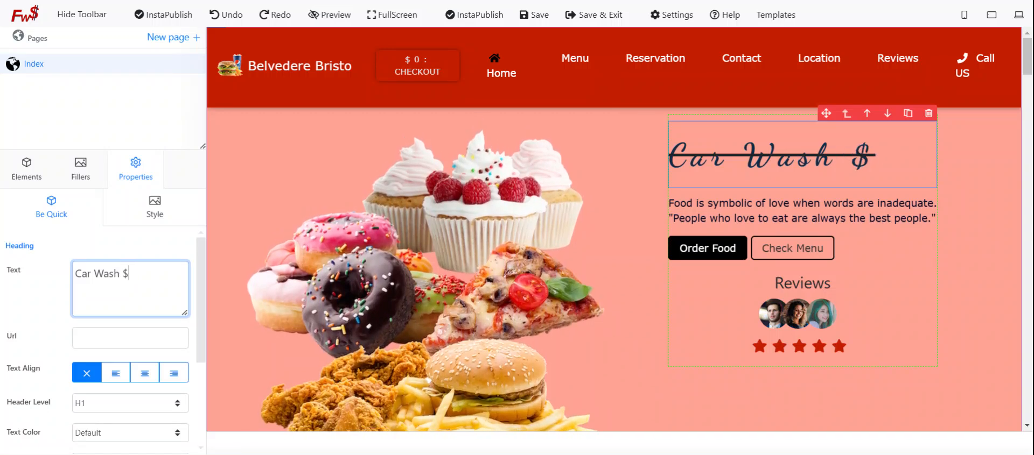
{"action": "type", "text": "29"}
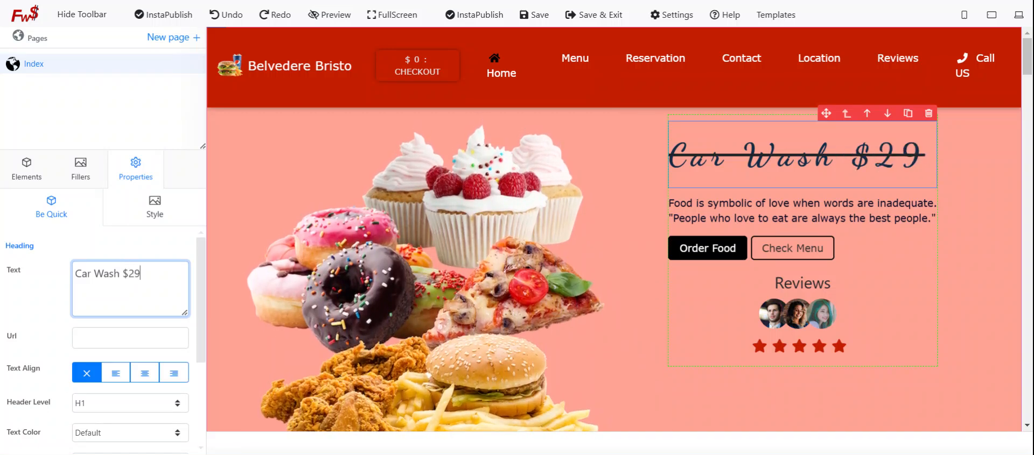
{"action": "type", "text": ".00"}
{"action": "key", "text": "BackSpace"}
{"action": "key", "text": "BackSpace"}
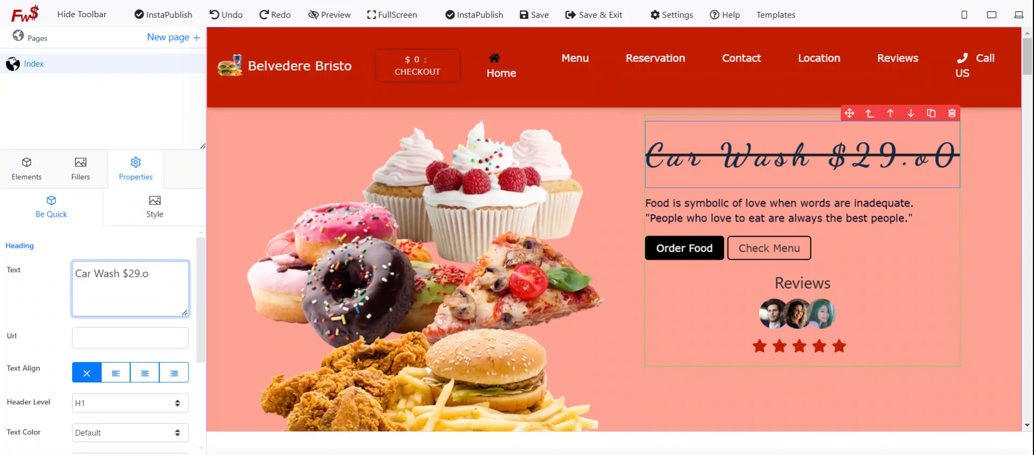
{"action": "type", "text": "00"}
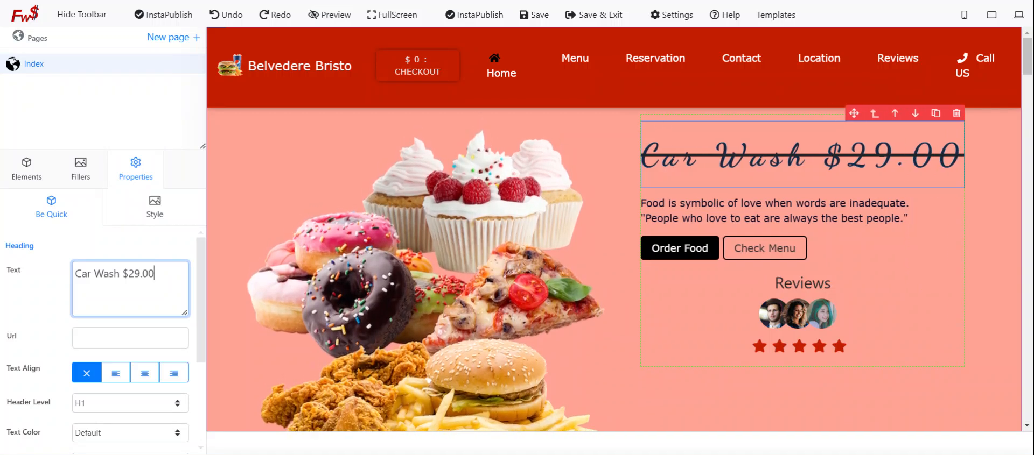
- Remove all text decoration from the hero heading
{"action": "left_click", "coordinate": [802, 155]}
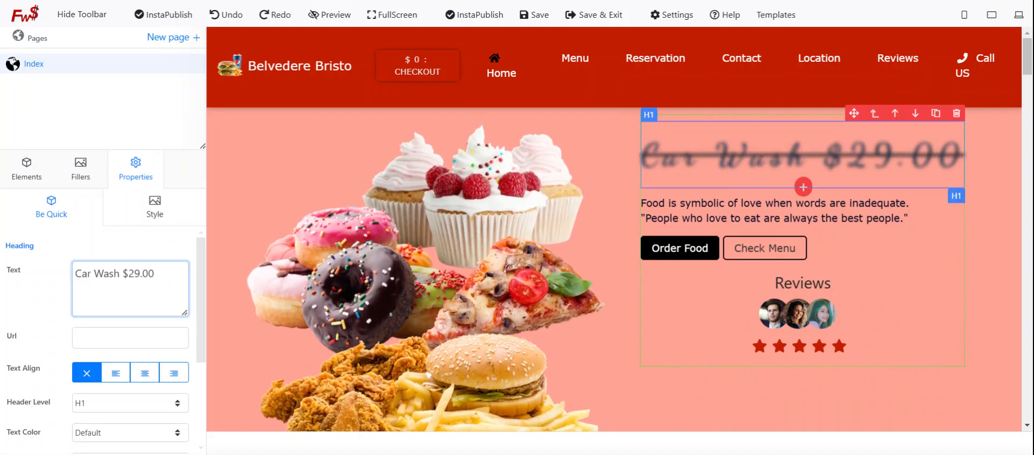
{"action": "left_click_drag", "start_coordinate": [823, 155], "coordinate": [640, 155]}
{"action": "left_click", "coordinate": [154, 207]}
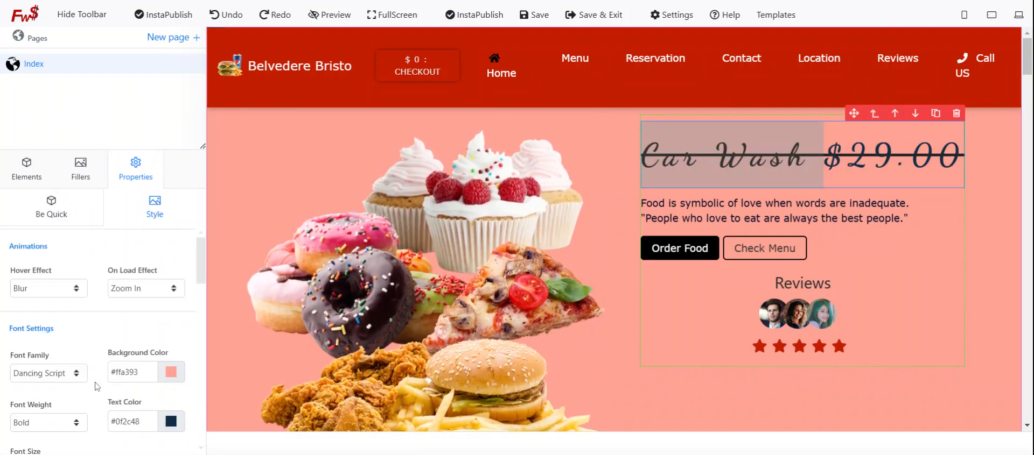
{"action": "scroll", "coordinate": [98, 397], "scroll_direction": "down", "scroll_amount": 3}
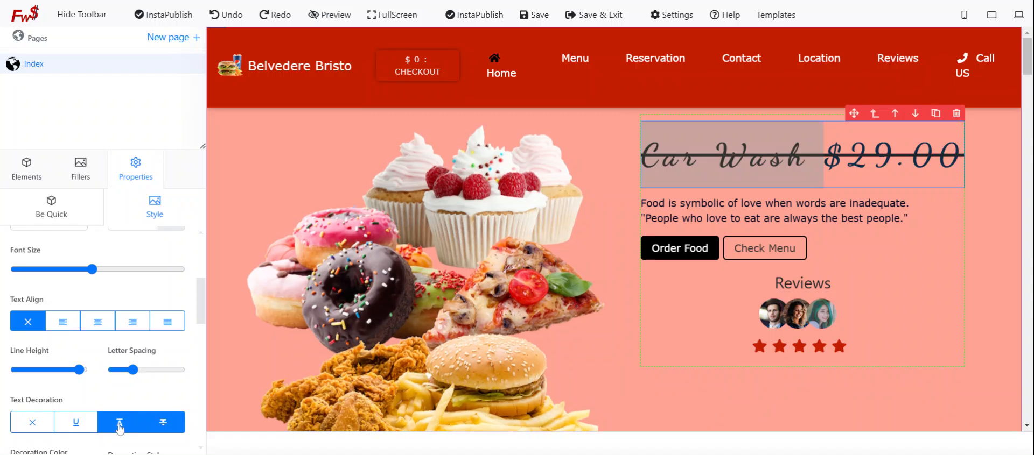
{"action": "left_click", "coordinate": [36, 427]}
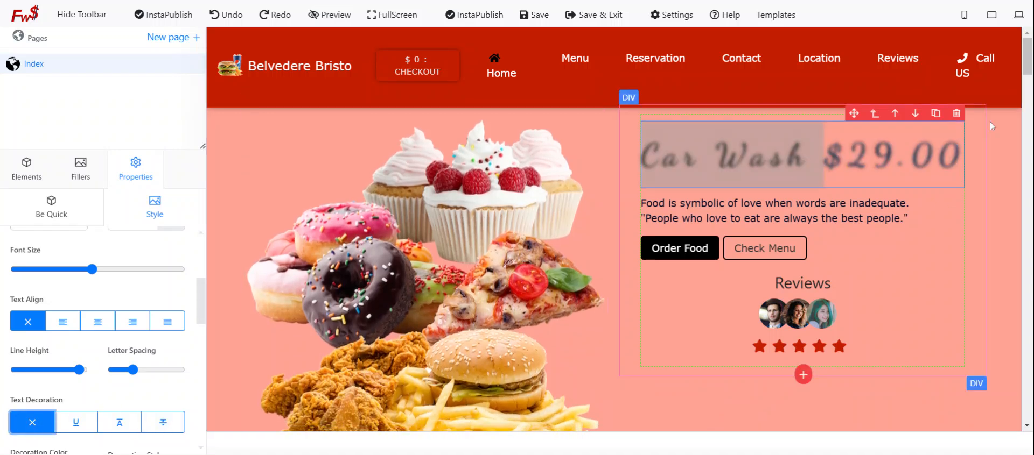
{"action": "double_click", "coordinate": [847, 156]}
{"action": "left_click", "coordinate": [809, 156]}
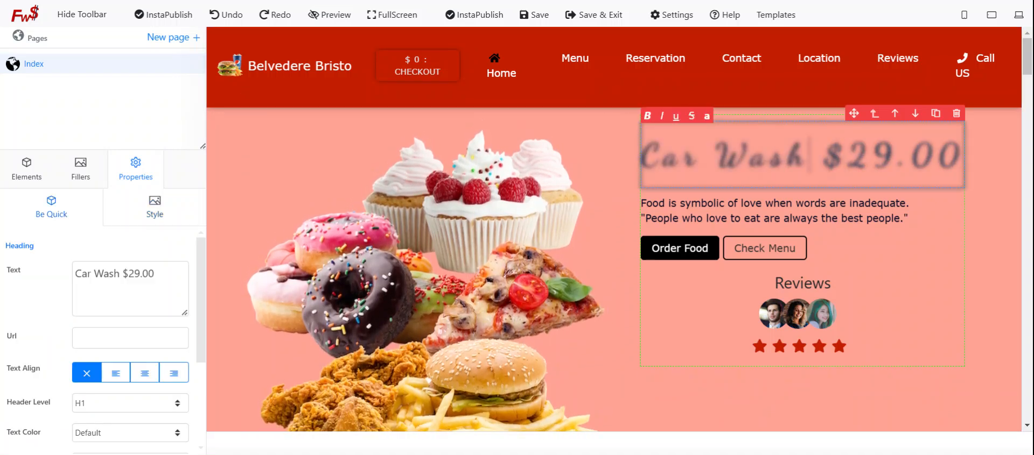
{"action": "left_click_drag", "start_coordinate": [823, 156], "coordinate": [964, 156]}
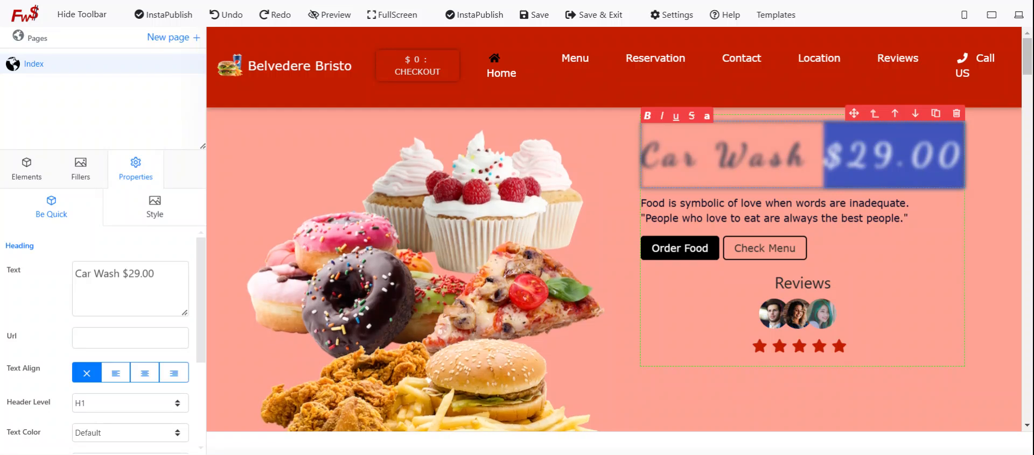
{"action": "left_click", "coordinate": [771, 154]}
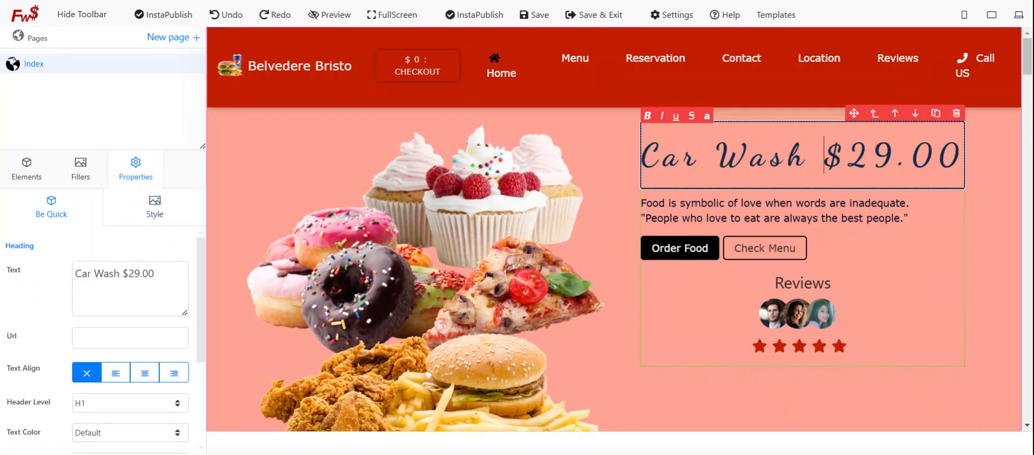
- Remove the blur hover effect from the hero heading
{"action": "left_click", "coordinate": [155, 213]}
{"action": "scroll", "coordinate": [114, 299], "scroll_direction": "up", "scroll_amount": 4}
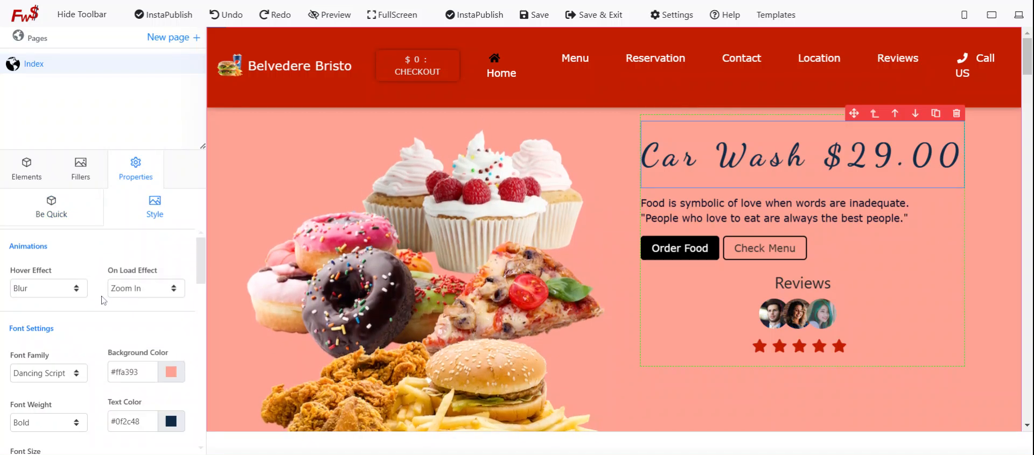
{"action": "left_click", "coordinate": [48, 112]}
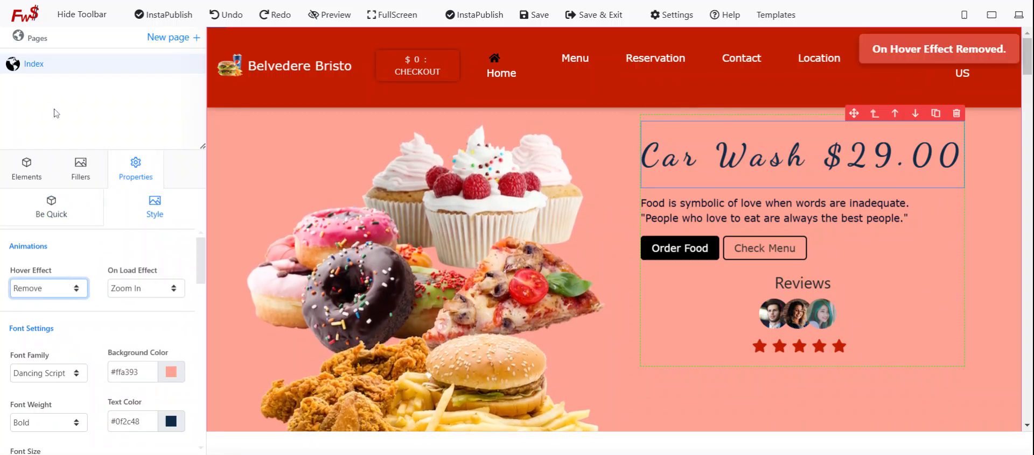
- Delete the price "$29.00" from the hero heading directly on the page, leaving only "Car Wash"
{"action": "left_click", "coordinate": [802, 155]}
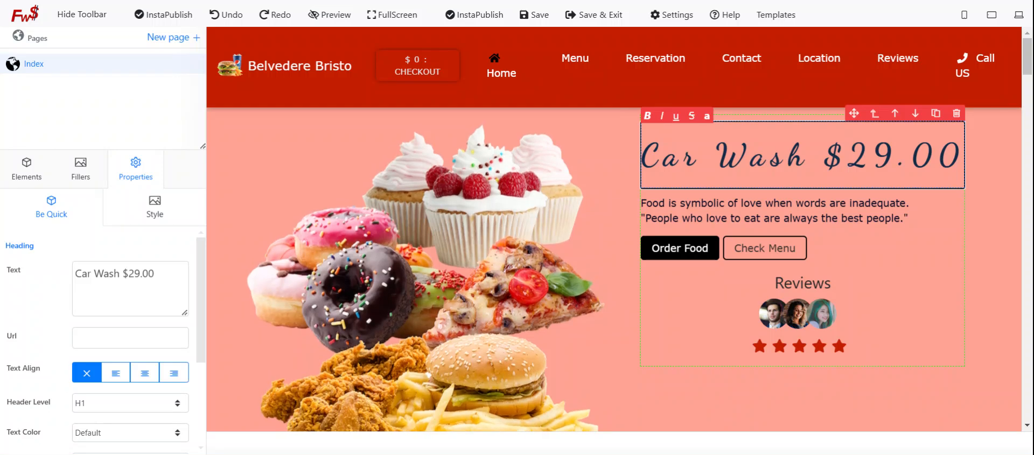
{"action": "key", "text": "shift+Right"}
{"action": "key", "text": "shift+Right"}
{"action": "key", "text": "shift+Right"}
{"action": "key", "text": "shift+Right"}
{"action": "key", "text": "shift+Right"}
{"action": "key", "text": "shift+Right"}
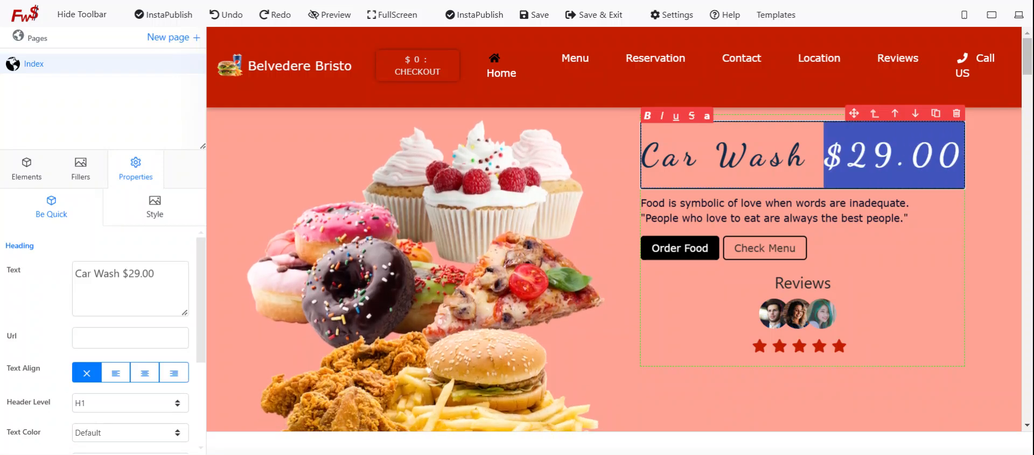
{"action": "key", "text": "BackSpace"}
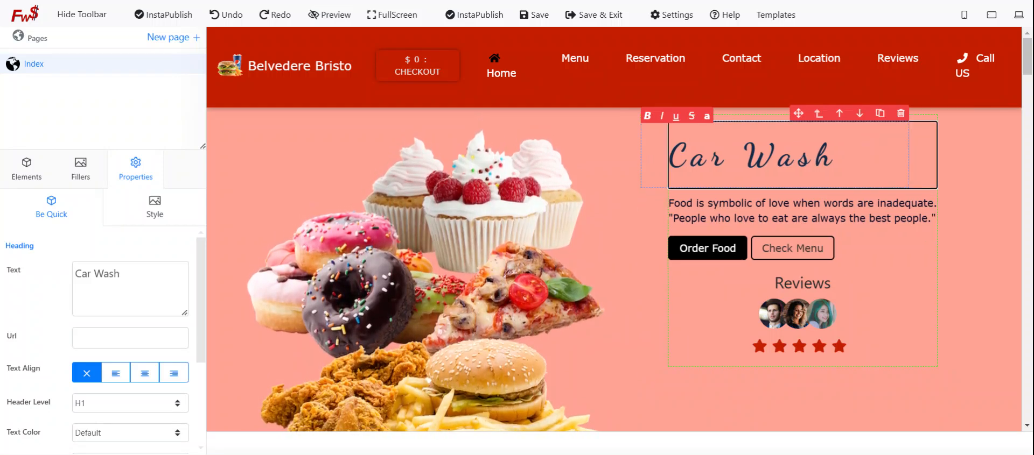
{"action": "left_click", "coordinate": [953, 175]}
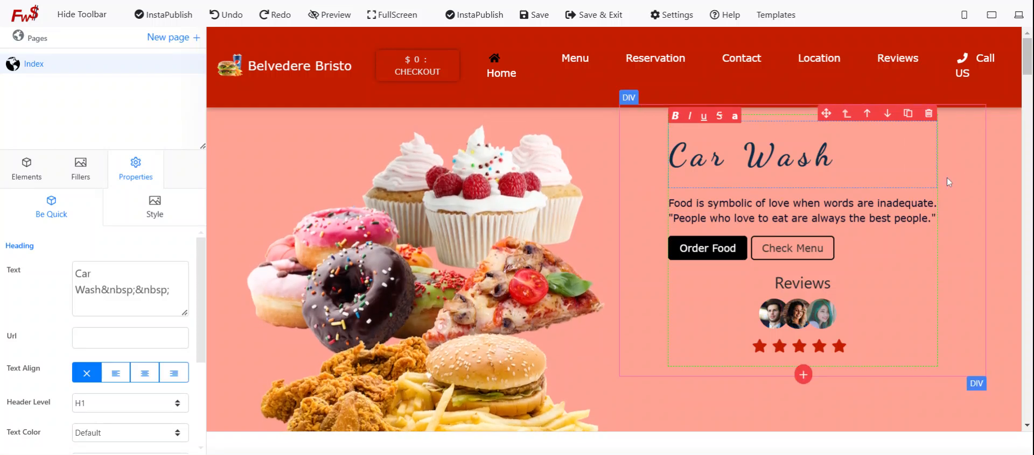
- Insert a Text element after the "Car Wash" heading, and a new Heading element between the two
{"action": "left_click", "coordinate": [802, 188]}
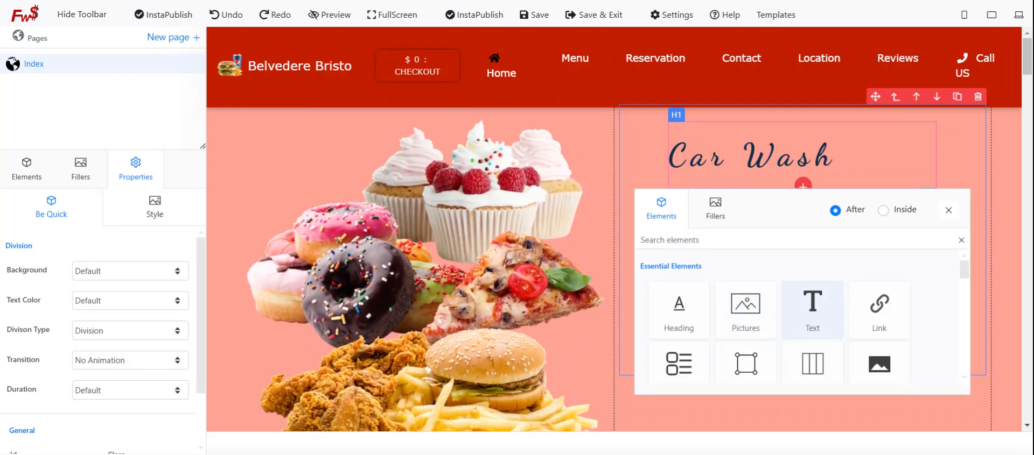
{"action": "left_click", "coordinate": [800, 317]}
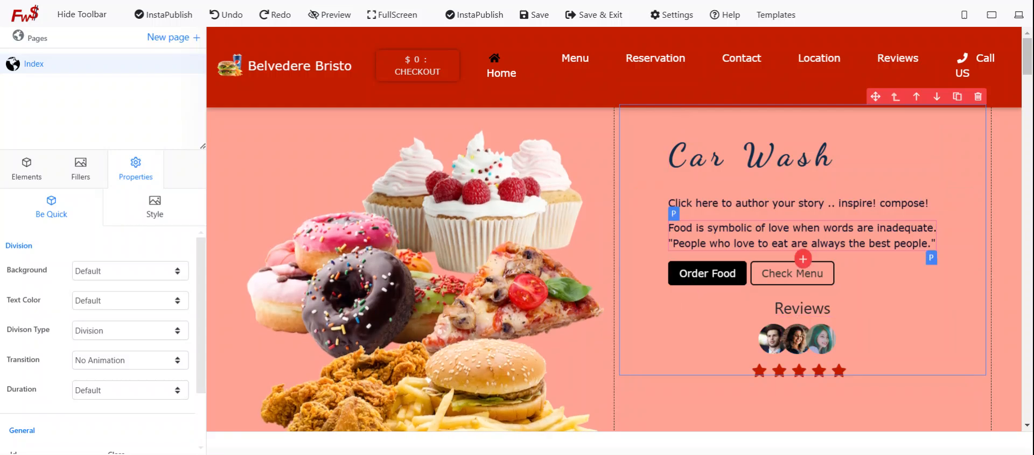
{"action": "left_click", "coordinate": [802, 185]}
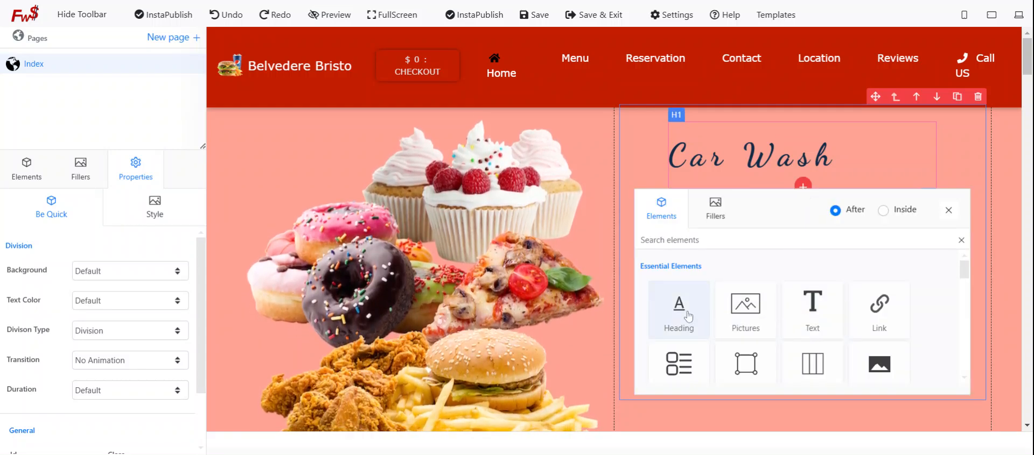
{"action": "left_click", "coordinate": [683, 330]}
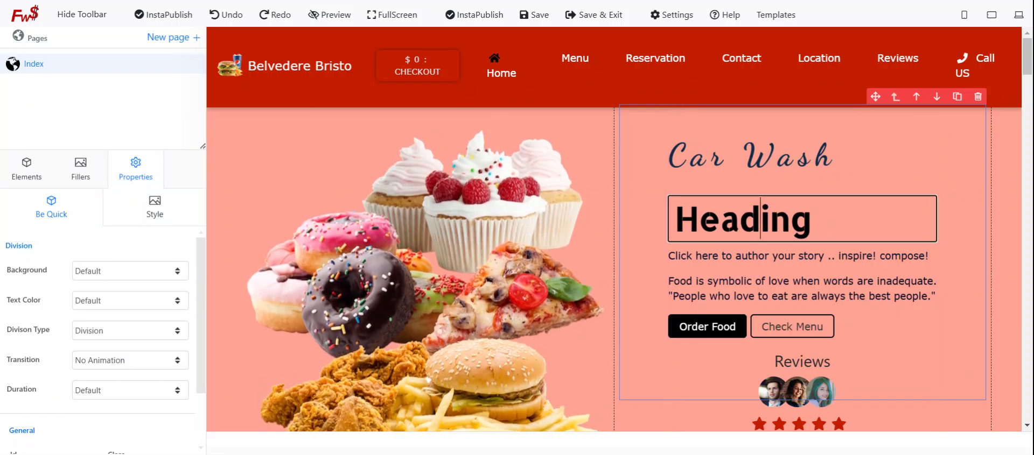
- Replace the placeholder text of the new heading below "Car Wash" with "$29.99"
{"action": "left_click", "coordinate": [770, 225]}
{"action": "double_click", "coordinate": [771, 225]}
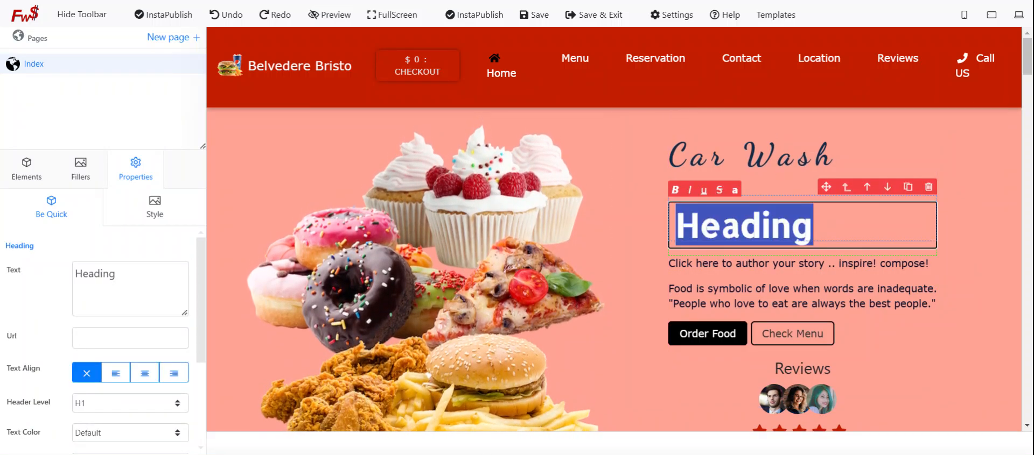
{"action": "type", "text": "29.99"}
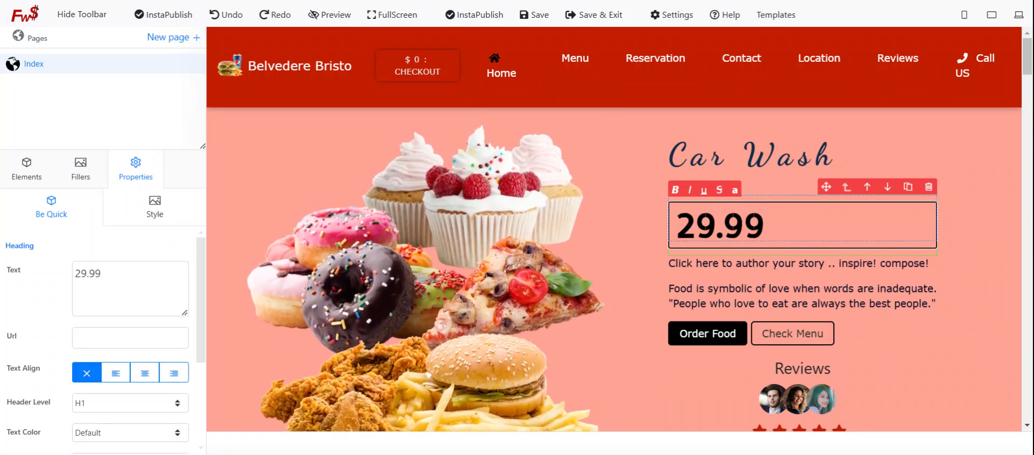
{"action": "type", "text": "$"}
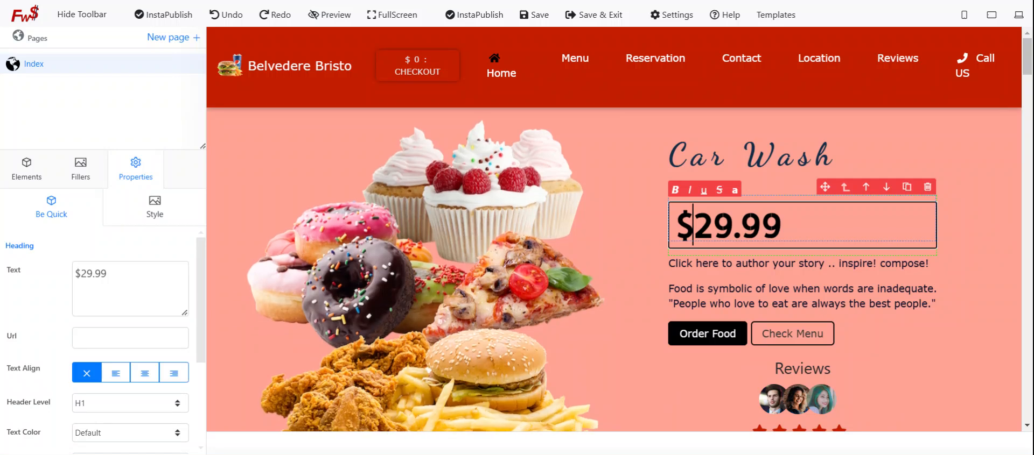
- Set the text decoration of the "$29.99" heading to strikethrough
{"action": "left_click_drag", "start_coordinate": [783, 226], "coordinate": [676, 227]}
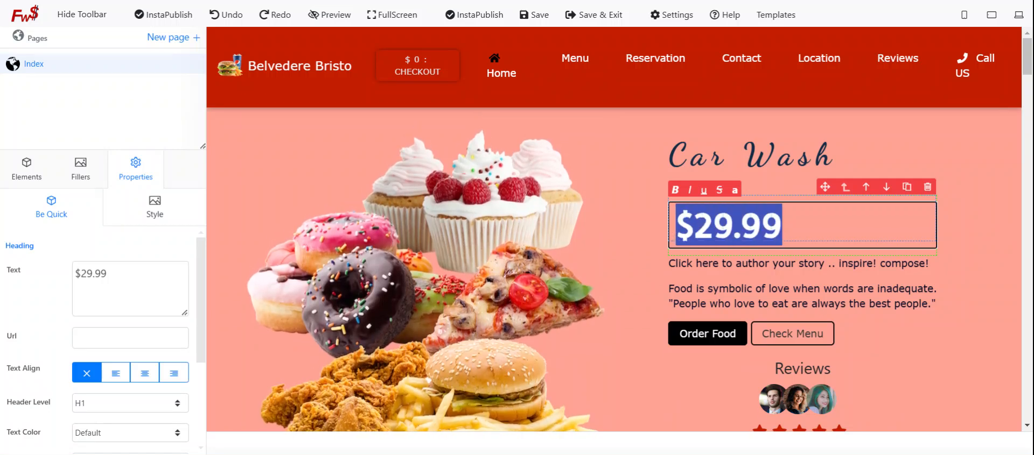
{"action": "left_click", "coordinate": [154, 208]}
{"action": "scroll", "coordinate": [123, 355], "scroll_direction": "down", "scroll_amount": 5}
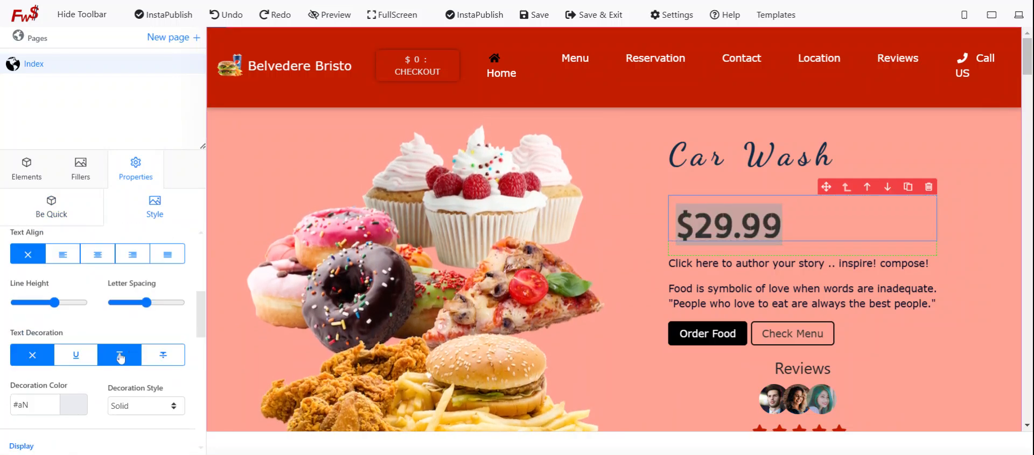
{"action": "left_click", "coordinate": [164, 354]}
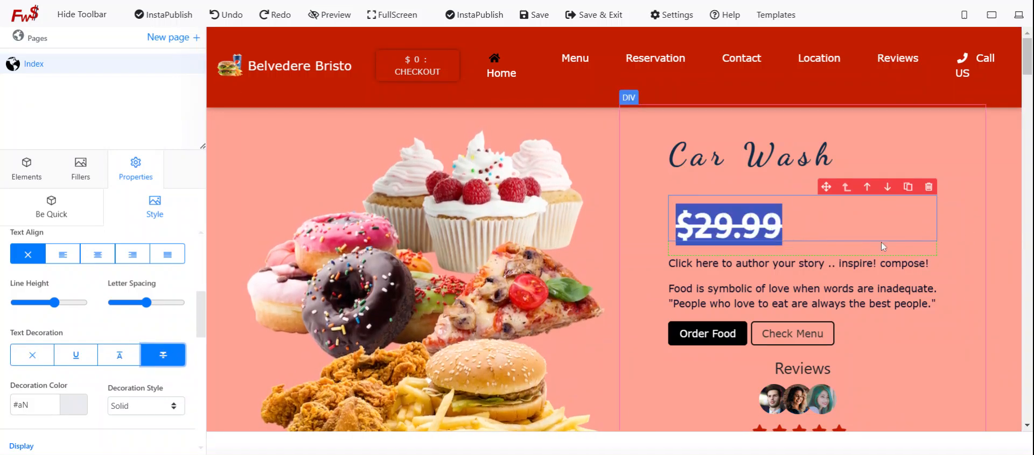
- Insert another Heading element after the struck-through price and set its text to "$19.99 This Week!"
{"action": "left_click", "coordinate": [804, 245]}
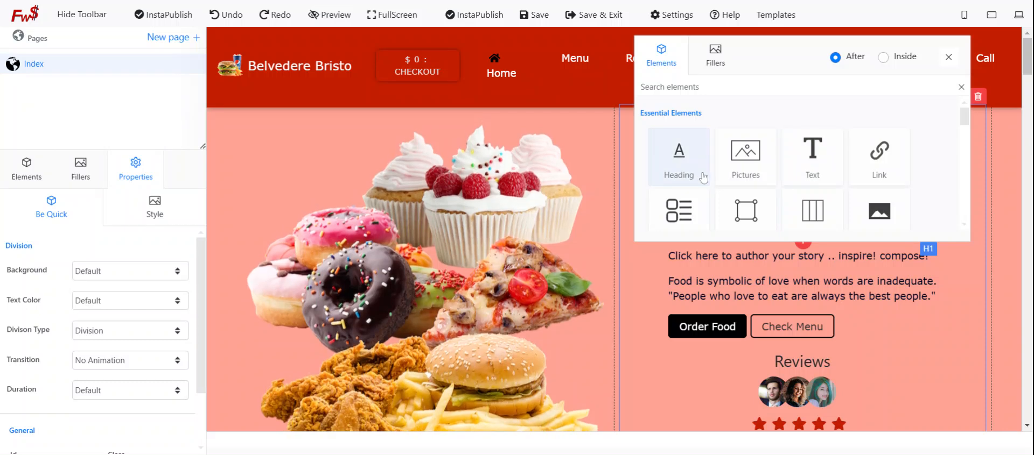
{"action": "left_click", "coordinate": [679, 162]}
{"action": "left_click", "coordinate": [740, 272]}
{"action": "double_click", "coordinate": [740, 272]}
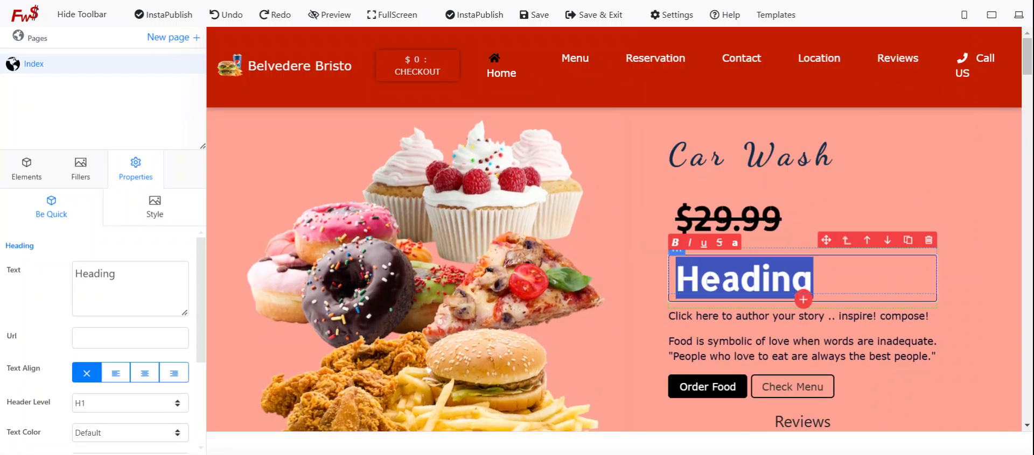
{"action": "type", "text": "19"}
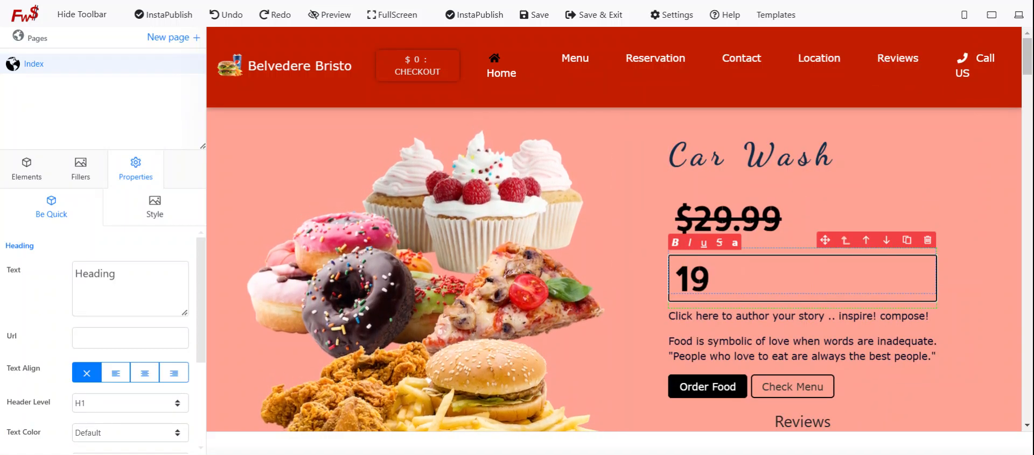
{"action": "key", "text": "BackSpace"}
{"action": "key", "text": "BackSpace"}
{"action": "type", "text": "$19.99"}
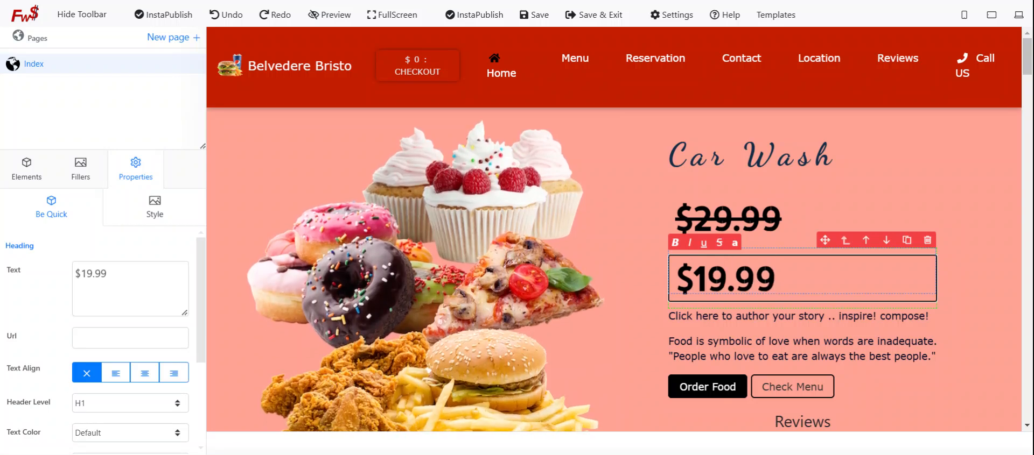
{"action": "type", "text": " This Week!"}
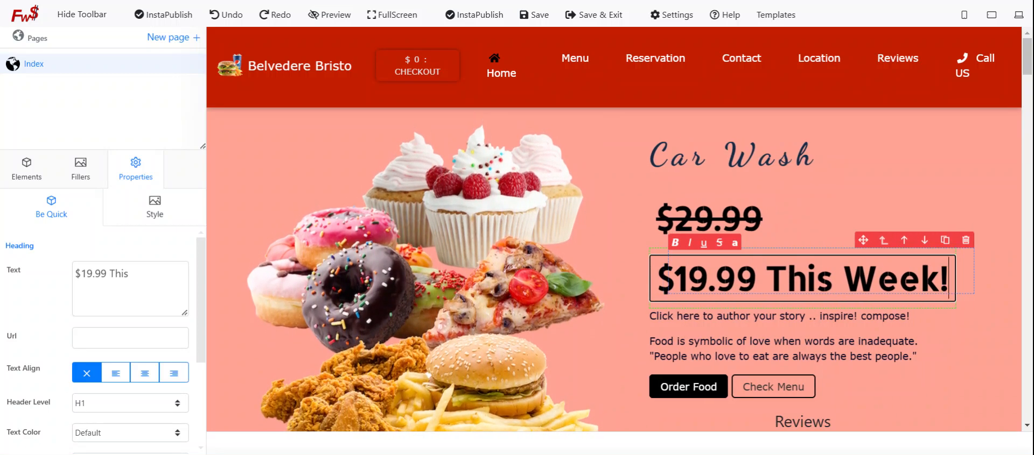
- Examine the hero grid row's style options for text alignment, spacing, text decoration, display, position, float, rotation and opacity
{"action": "left_click", "coordinate": [984, 167]}
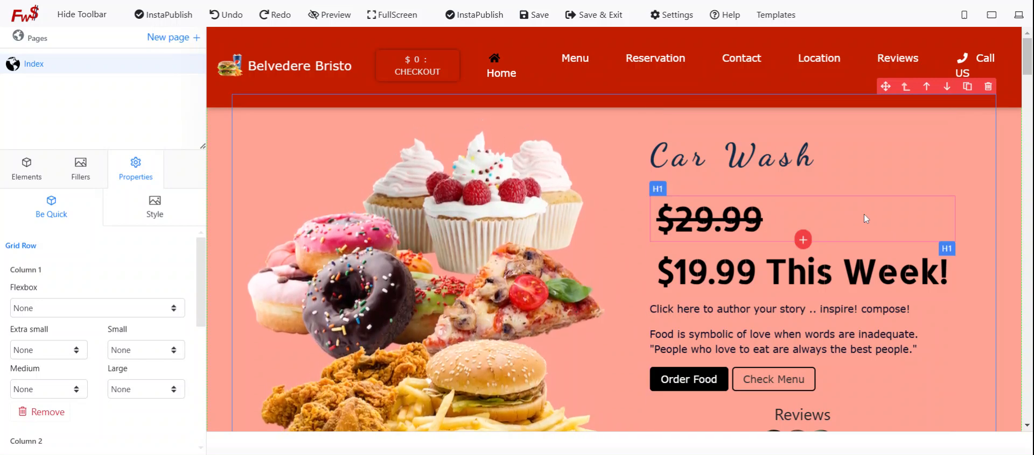
{"action": "left_click", "coordinate": [152, 205]}
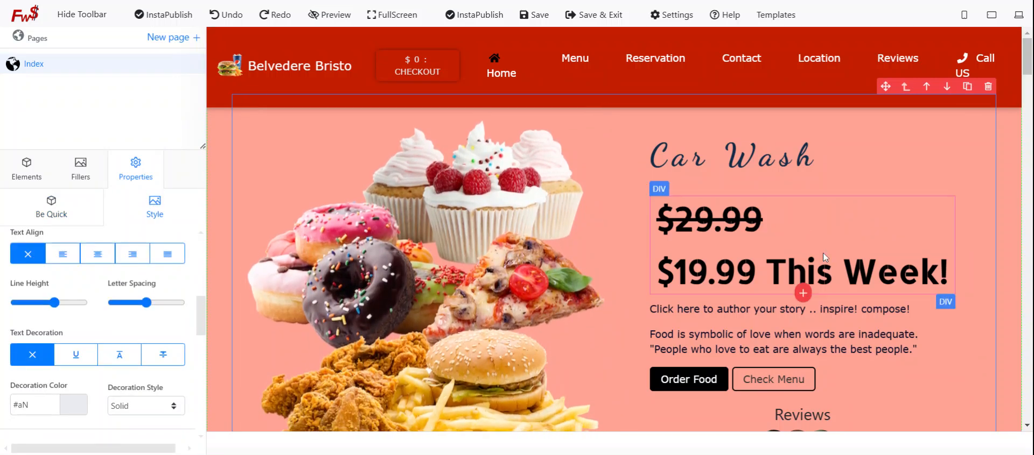
{"action": "scroll", "coordinate": [143, 337], "scroll_direction": "down", "scroll_amount": 1}
{"action": "scroll", "coordinate": [143, 342], "scroll_direction": "down", "scroll_amount": 6}
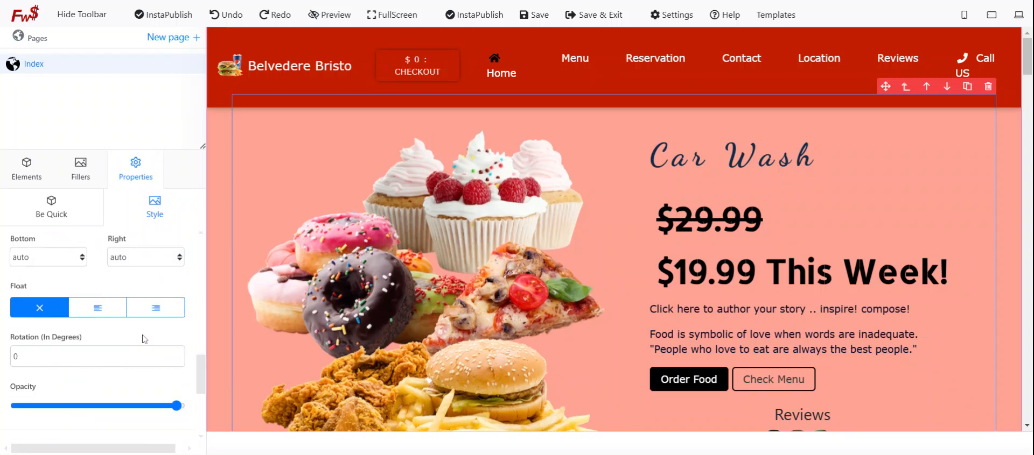
{"action": "scroll", "coordinate": [109, 347], "scroll_direction": "up", "scroll_amount": 3}
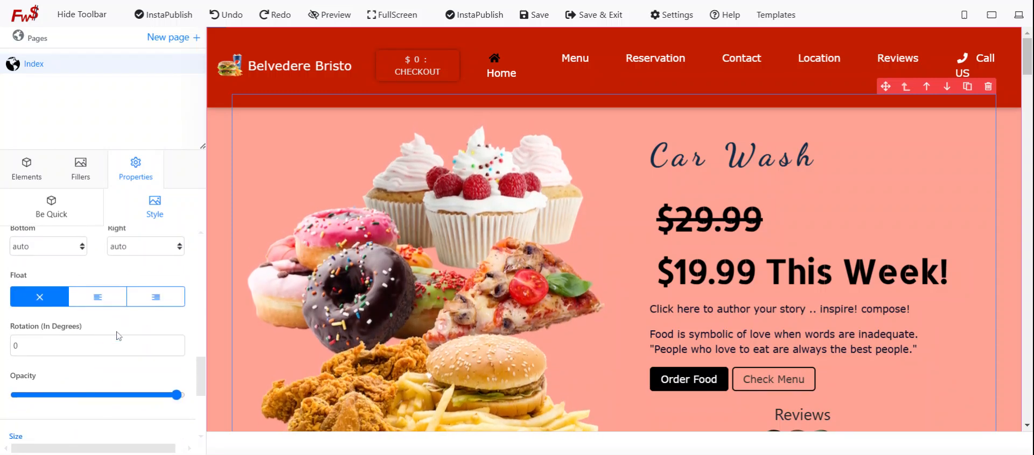
{"action": "scroll", "coordinate": [88, 315], "scroll_direction": "up", "scroll_amount": 5}
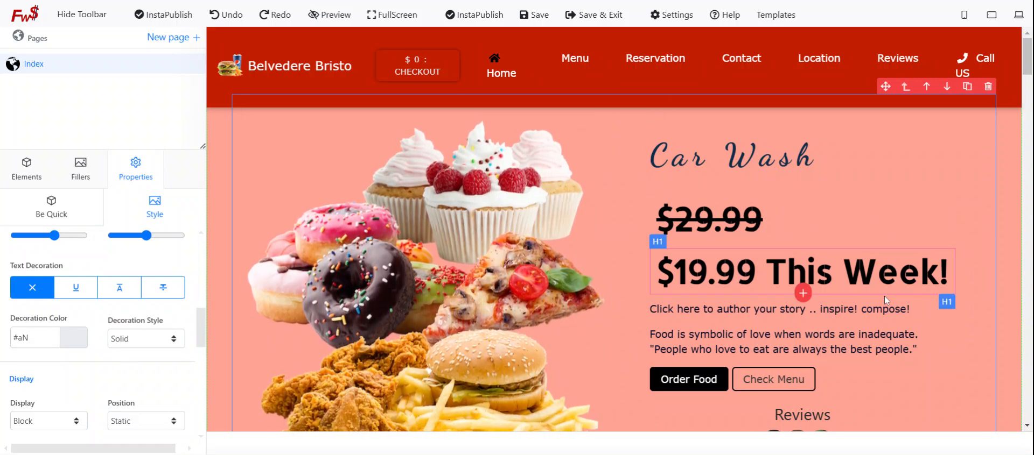
{"action": "scroll", "coordinate": [134, 357], "scroll_direction": "down", "scroll_amount": 1}
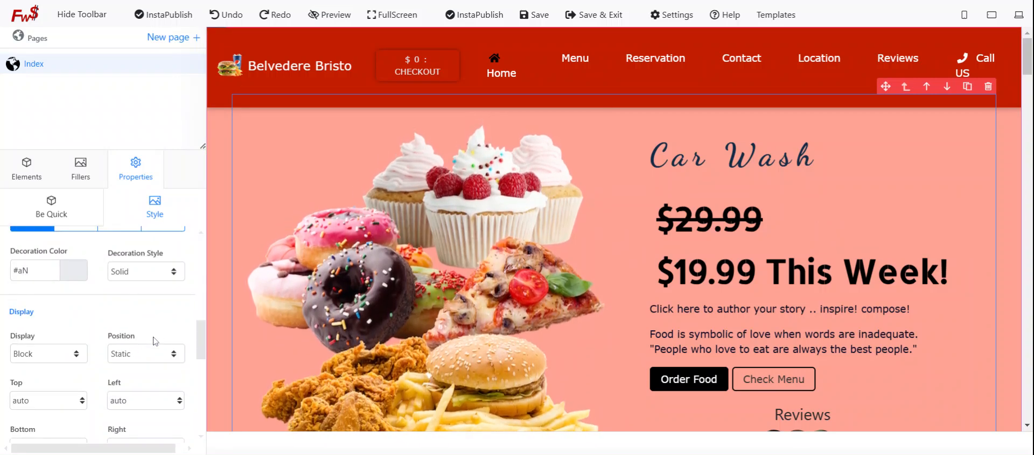
{"action": "scroll", "coordinate": [155, 341], "scroll_direction": "up", "scroll_amount": 1}
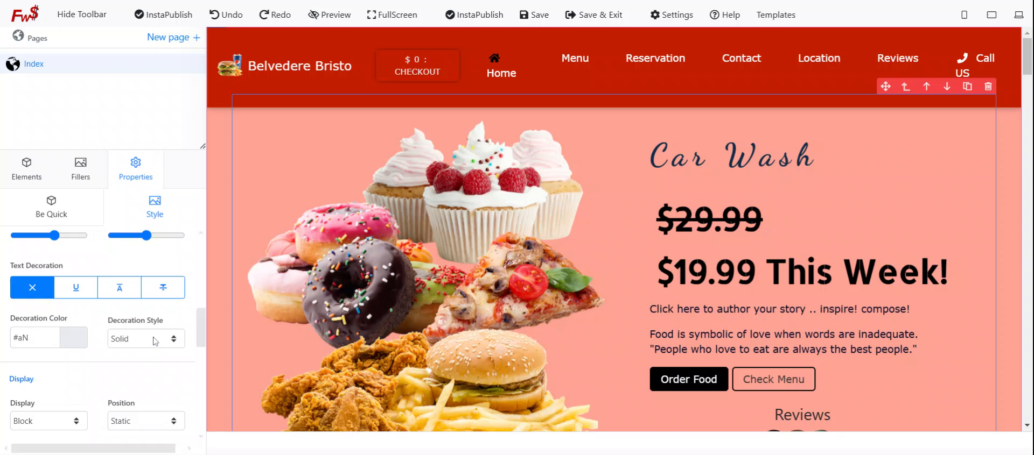
{"action": "scroll", "coordinate": [155, 341], "scroll_direction": "up", "scroll_amount": 2}
{"action": "scroll", "coordinate": [155, 341], "scroll_direction": "down", "scroll_amount": 3}
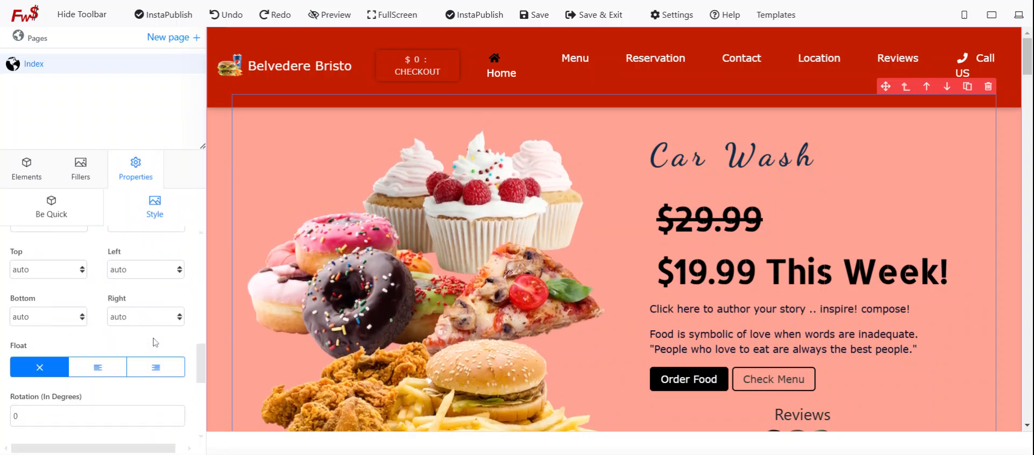
{"action": "scroll", "coordinate": [154, 339], "scroll_direction": "up", "scroll_amount": 1}
{"action": "scroll", "coordinate": [153, 338], "scroll_direction": "up", "scroll_amount": 1}
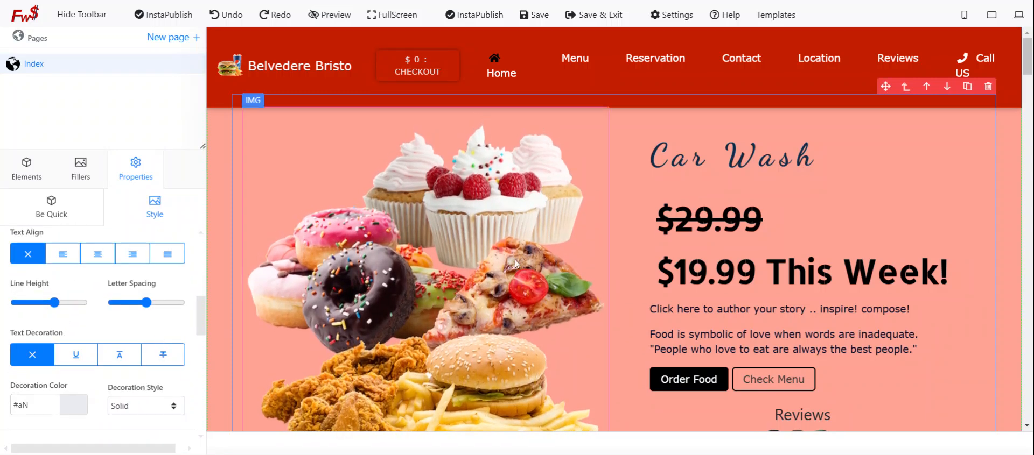
{"action": "scroll", "coordinate": [89, 344], "scroll_direction": "down", "scroll_amount": 1}
{"action": "scroll", "coordinate": [91, 339], "scroll_direction": "up", "scroll_amount": 2}
{"action": "scroll", "coordinate": [102, 323], "scroll_direction": "down", "scroll_amount": 5}
{"action": "scroll", "coordinate": [109, 339], "scroll_direction": "up", "scroll_amount": 4}
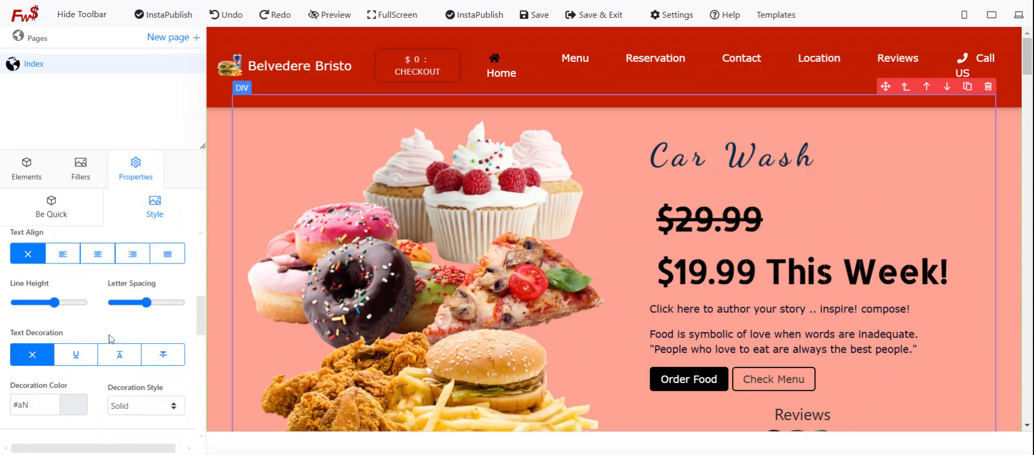
{"action": "scroll", "coordinate": [111, 339], "scroll_direction": "up", "scroll_amount": 1}
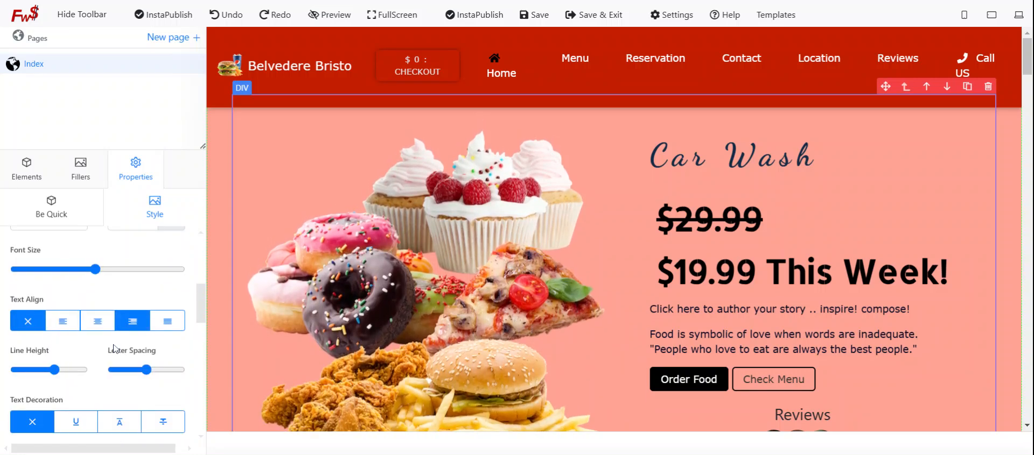
{"action": "left_click_drag", "start_coordinate": [202, 314], "coordinate": [204, 340]}
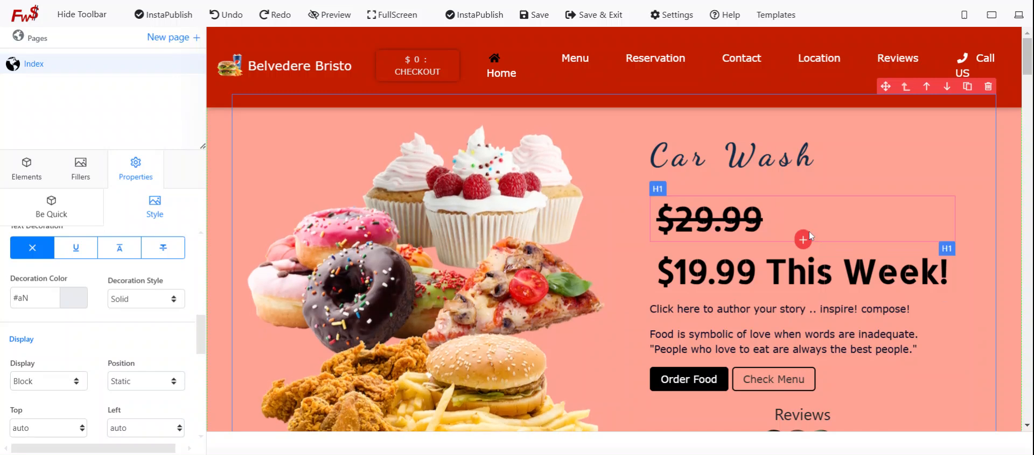
- Set the strikethrough decoration color of the "$29.99" heading to red #db0017
{"action": "left_click", "coordinate": [809, 231]}
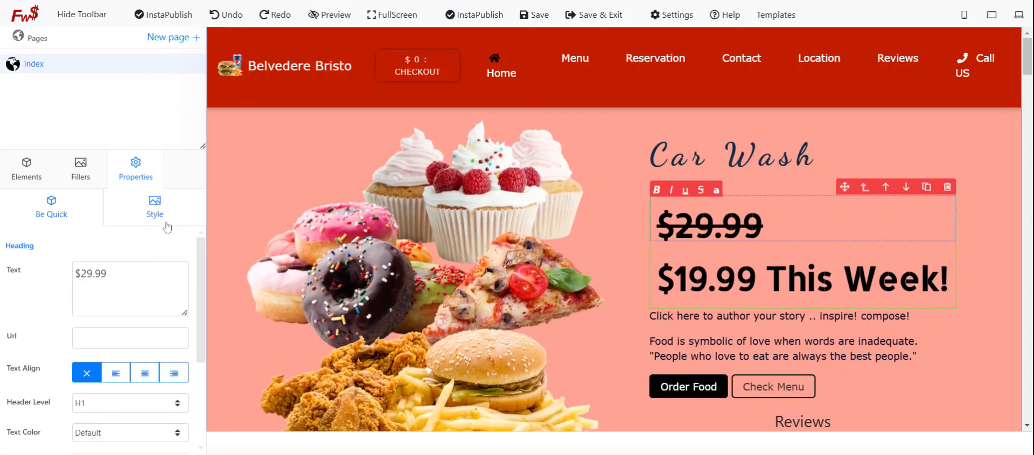
{"action": "left_click", "coordinate": [166, 225]}
{"action": "scroll", "coordinate": [161, 345], "scroll_direction": "down", "scroll_amount": 3}
{"action": "scroll", "coordinate": [161, 347], "scroll_direction": "up", "scroll_amount": 4}
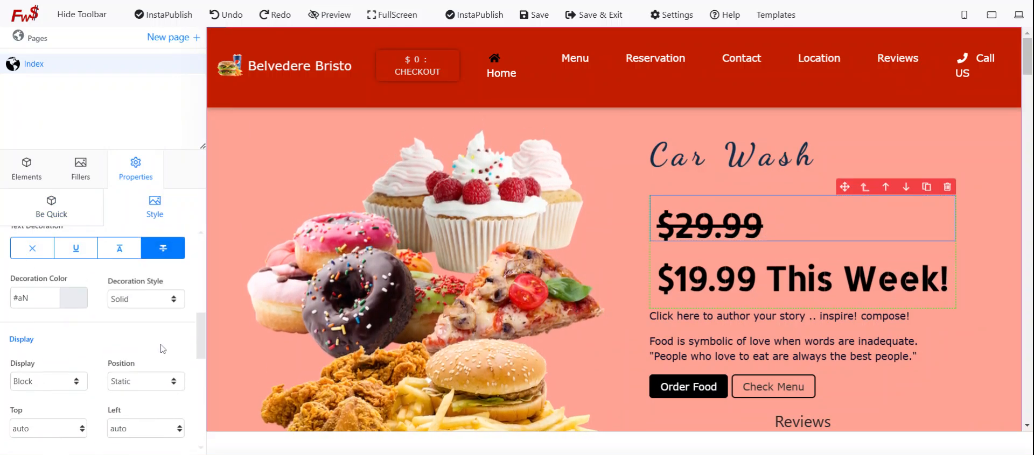
{"action": "scroll", "coordinate": [161, 348], "scroll_direction": "up", "scroll_amount": 2}
{"action": "left_click", "coordinate": [72, 366]}
{"action": "left_click", "coordinate": [71, 391]}
{"action": "left_click", "coordinate": [74, 366]}
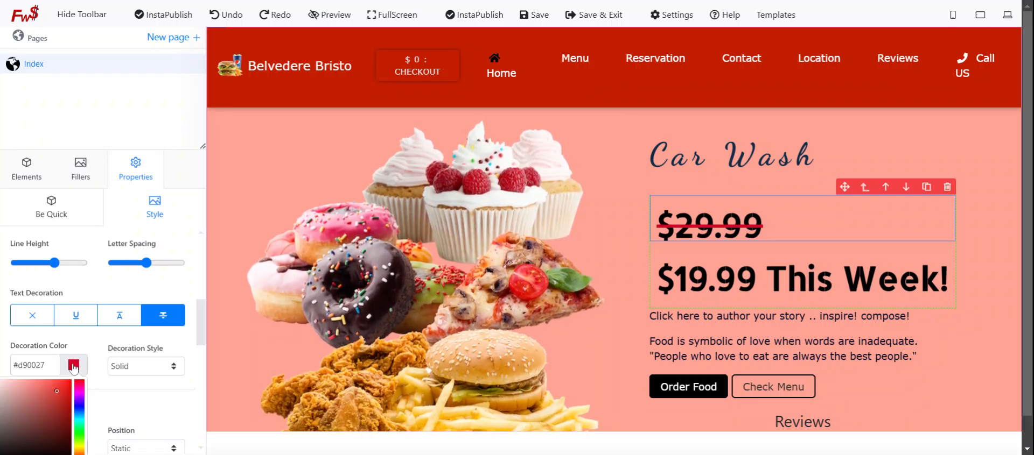
{"action": "left_click", "coordinate": [35, 399]}
{"action": "left_click_drag", "start_coordinate": [51, 429], "coordinate": [73, 392]}
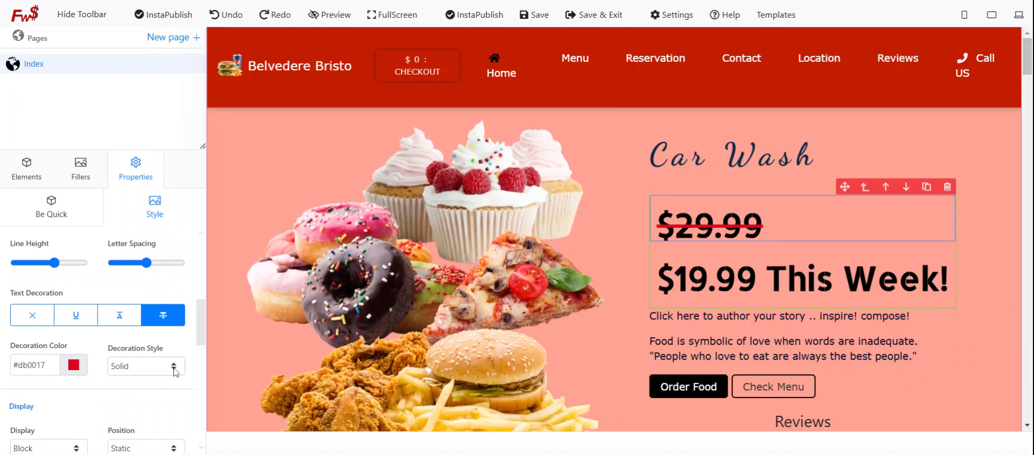
- Try the Dotted decoration style on the "$29.99" strikethrough, and change it to Dashed
{"action": "left_click", "coordinate": [153, 323]}
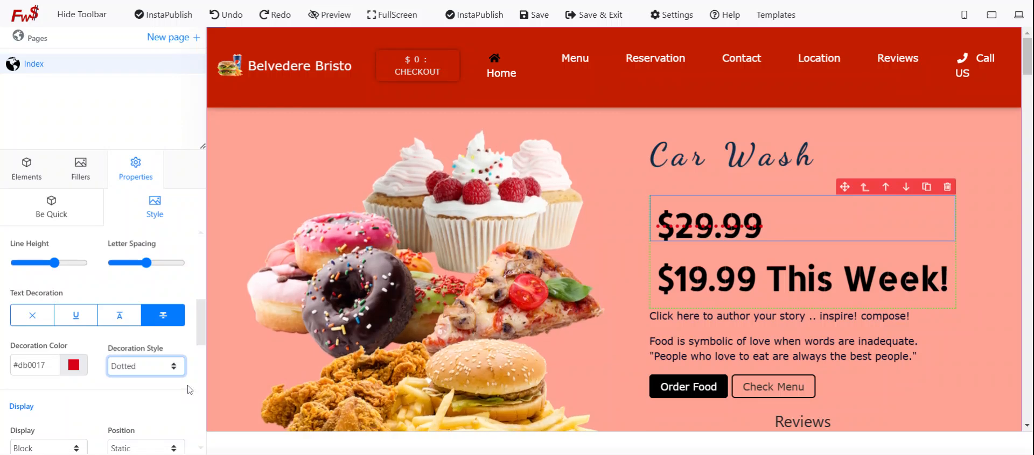
{"action": "left_click", "coordinate": [161, 329]}
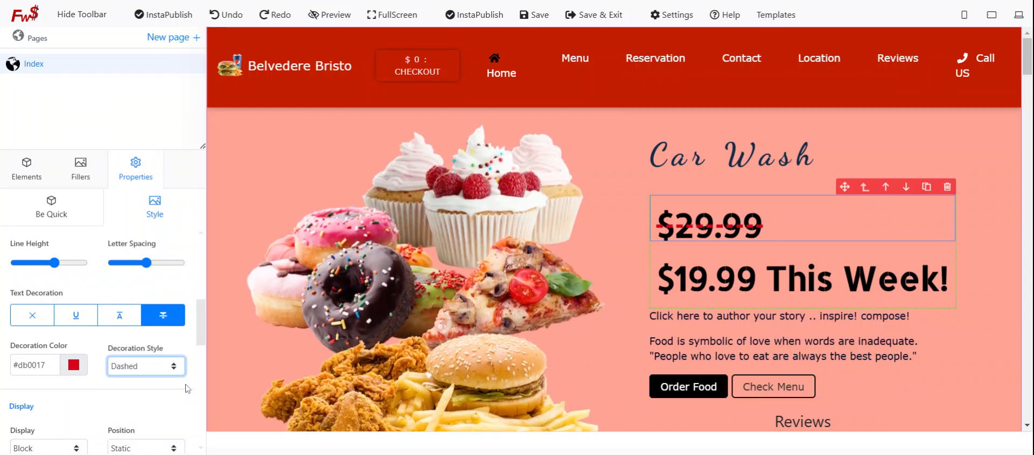
- Try the Double, Wavy, Solid, Dotted and Dashed decoration styles on the $29.99 price's strikethrough, finishing with Double
{"action": "left_click", "coordinate": [144, 352]}
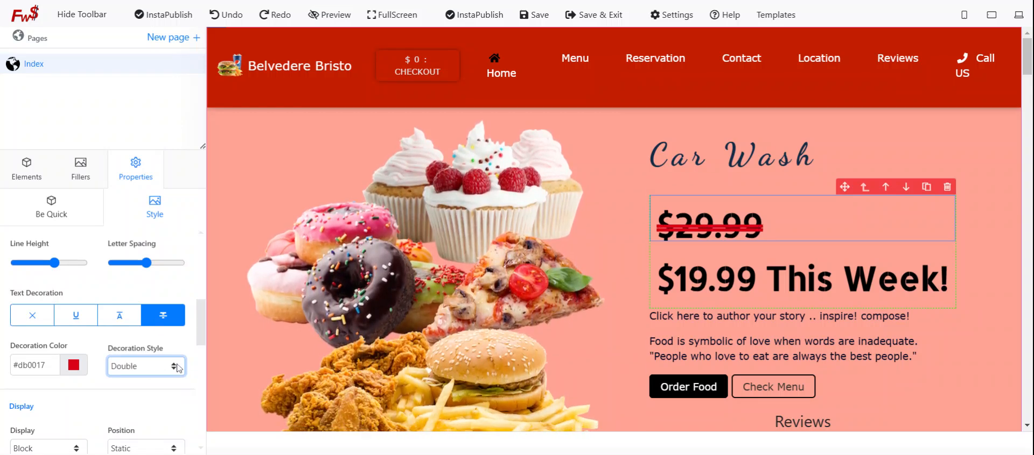
{"action": "left_click", "coordinate": [153, 303]}
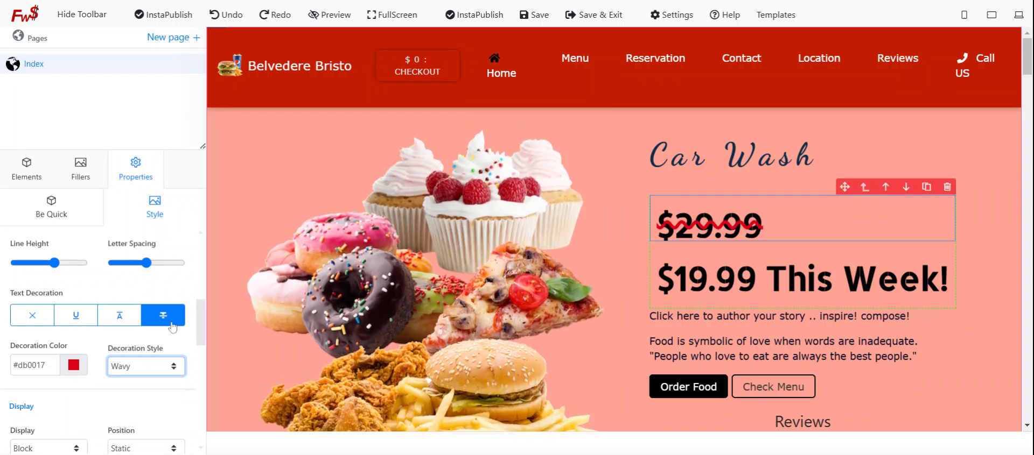
{"action": "left_click", "coordinate": [162, 361]}
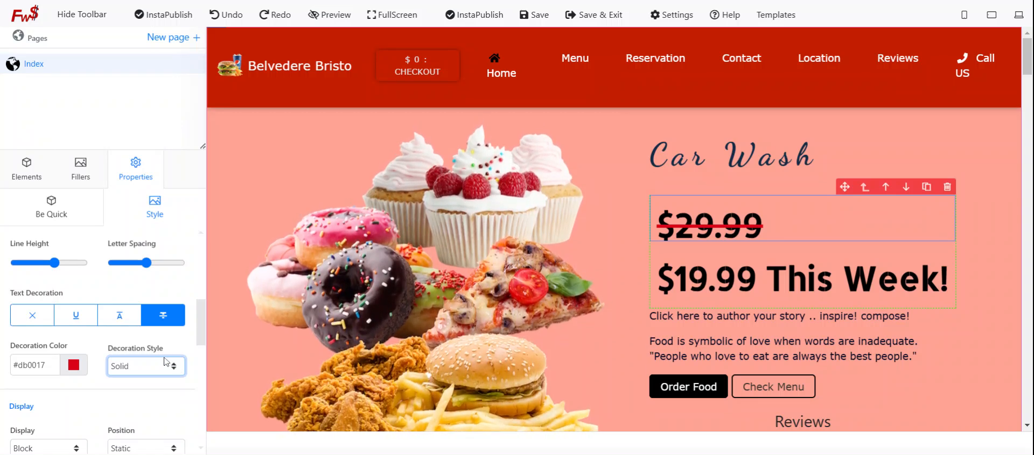
{"action": "left_click", "coordinate": [166, 362]}
{"action": "left_click", "coordinate": [159, 312]}
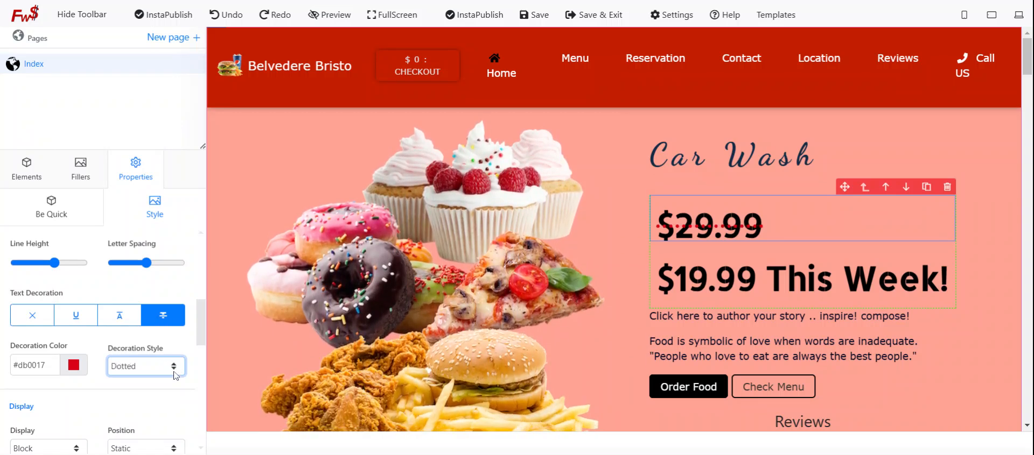
{"action": "left_click", "coordinate": [150, 360]}
{"action": "left_click", "coordinate": [143, 343]}
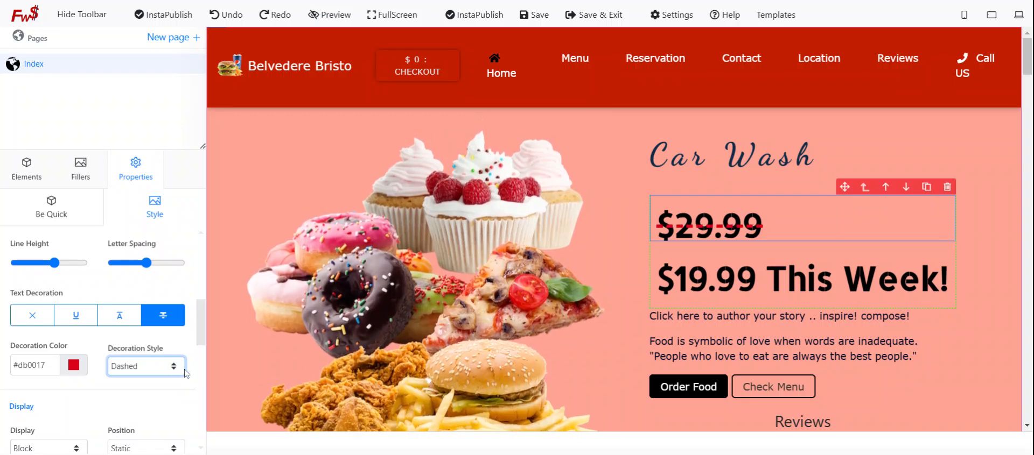
{"action": "left_click", "coordinate": [153, 366]}
{"action": "left_click", "coordinate": [156, 375]}
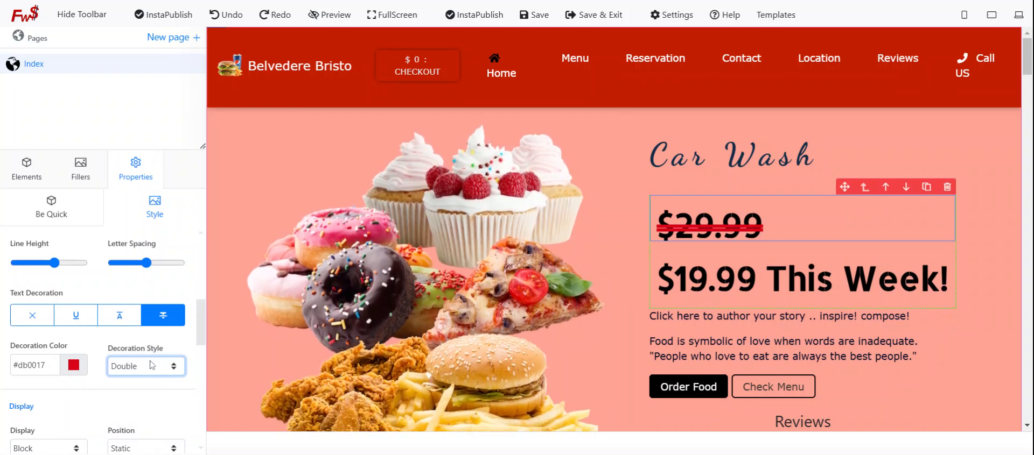
- Try an underline and an overline on the $29.99 price, and set the decoration style to Wavy
{"action": "left_click", "coordinate": [65, 318]}
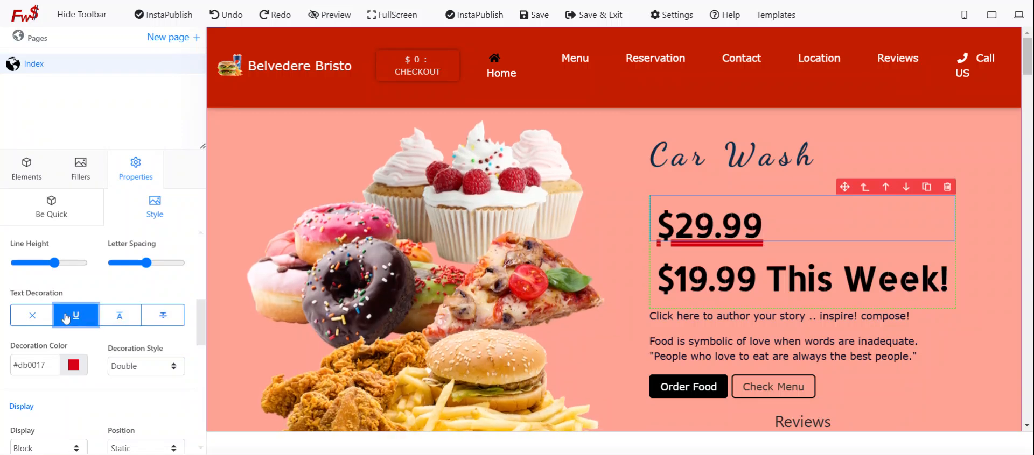
{"action": "left_click", "coordinate": [120, 323]}
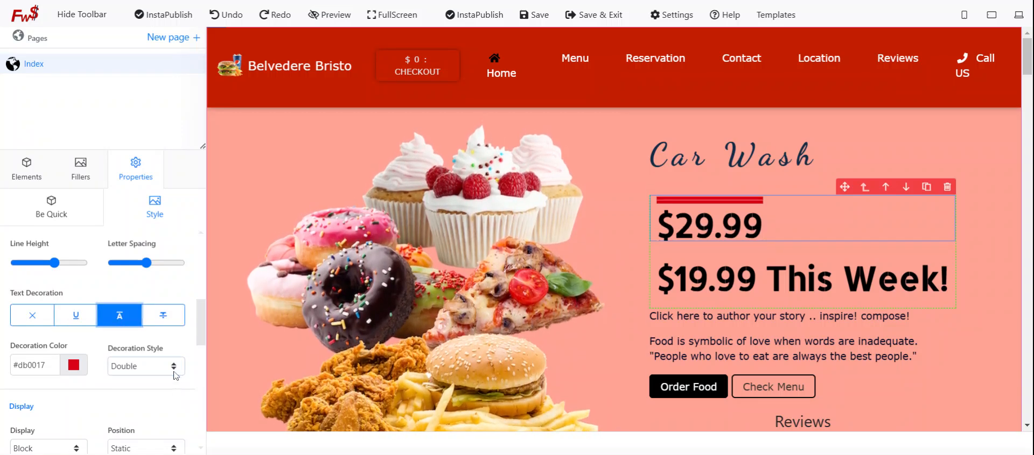
{"action": "left_click", "coordinate": [151, 311]}
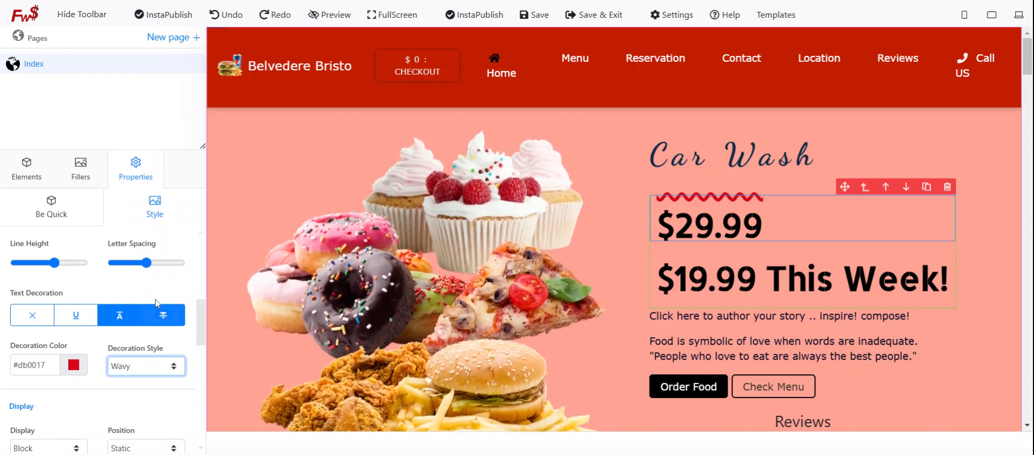
- Try the wavy line as underline, overline and strikethrough on the $29.99 price, and remove its text decoration
{"action": "left_click", "coordinate": [76, 318]}
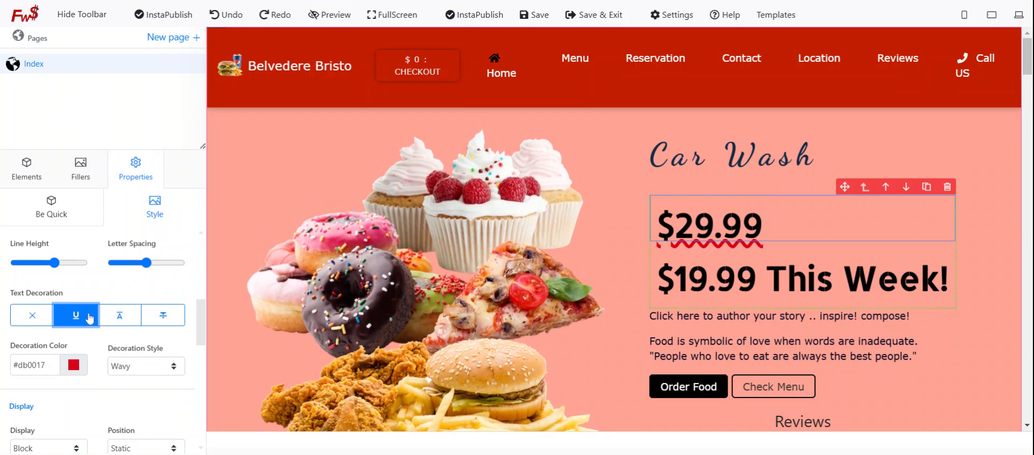
{"action": "left_click", "coordinate": [121, 318]}
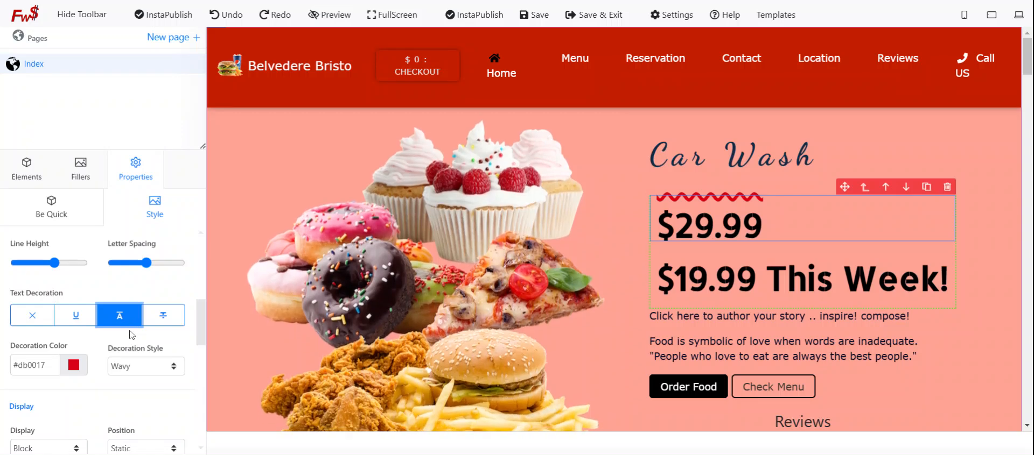
{"action": "left_click", "coordinate": [159, 322]}
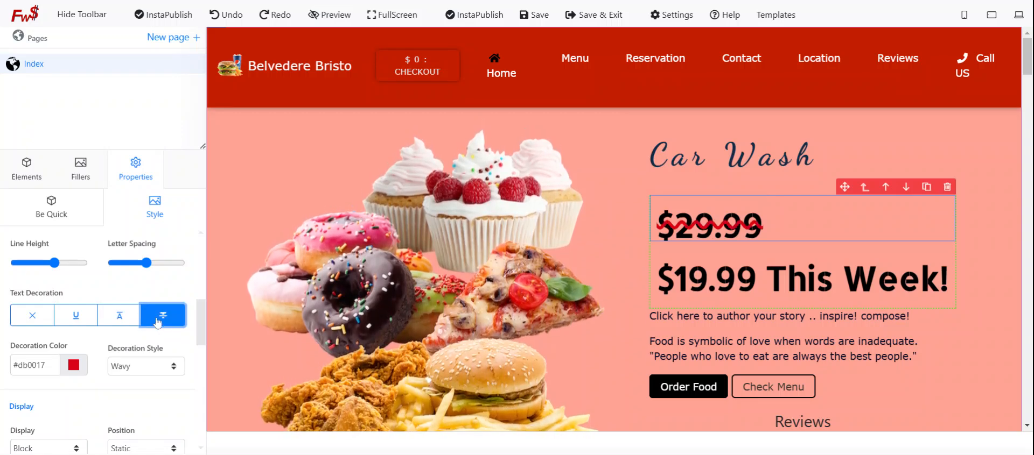
{"action": "left_click", "coordinate": [120, 319]}
{"action": "left_click", "coordinate": [77, 319]}
{"action": "left_click", "coordinate": [19, 321]}
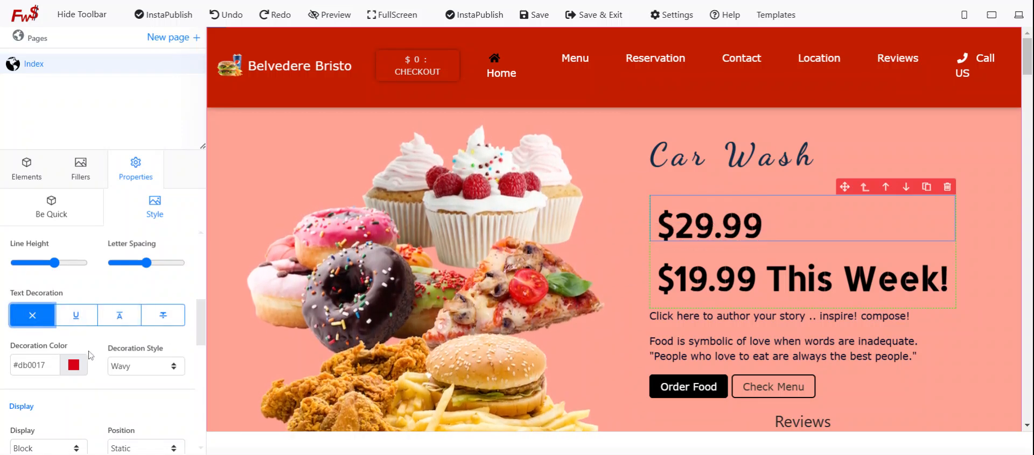
- Examine the $29.99 price's text and Display style settings, including position, offsets, float, rotation and opacity
{"action": "scroll", "coordinate": [89, 345], "scroll_direction": "up", "scroll_amount": 6}
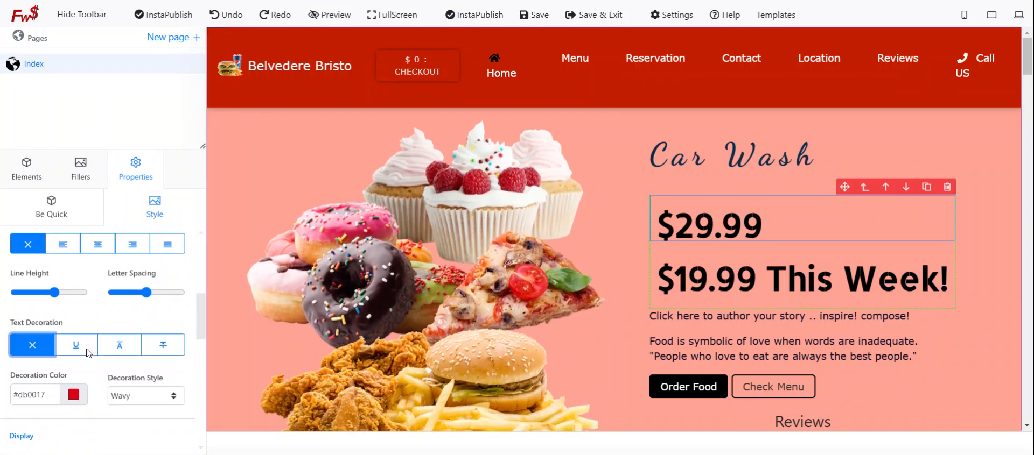
{"action": "scroll", "coordinate": [90, 351], "scroll_direction": "down", "scroll_amount": 3}
{"action": "scroll", "coordinate": [91, 351], "scroll_direction": "down", "scroll_amount": 4}
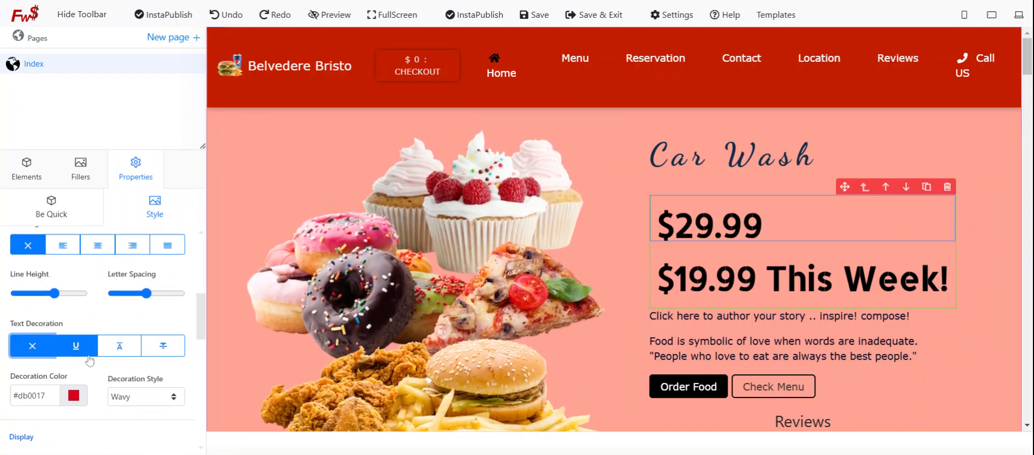
{"action": "scroll", "coordinate": [111, 365], "scroll_direction": "down", "scroll_amount": 3}
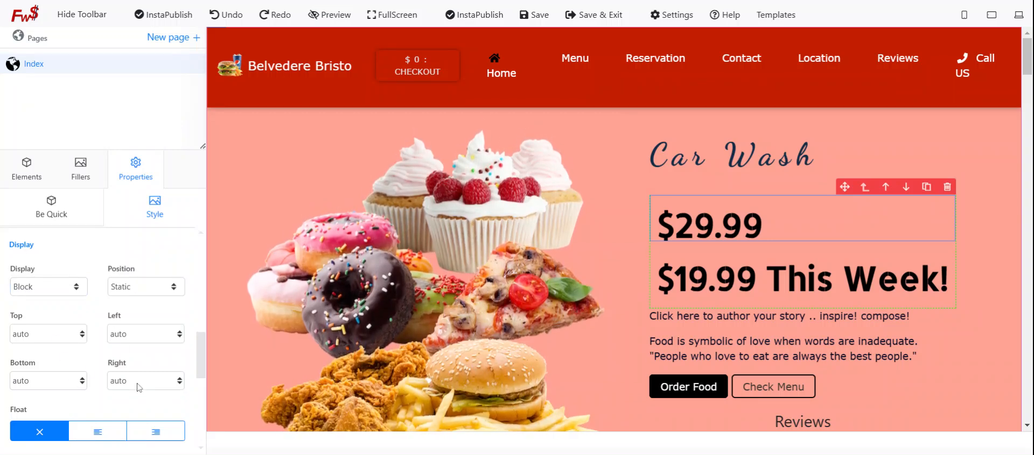
{"action": "scroll", "coordinate": [136, 400], "scroll_direction": "down", "scroll_amount": 2}
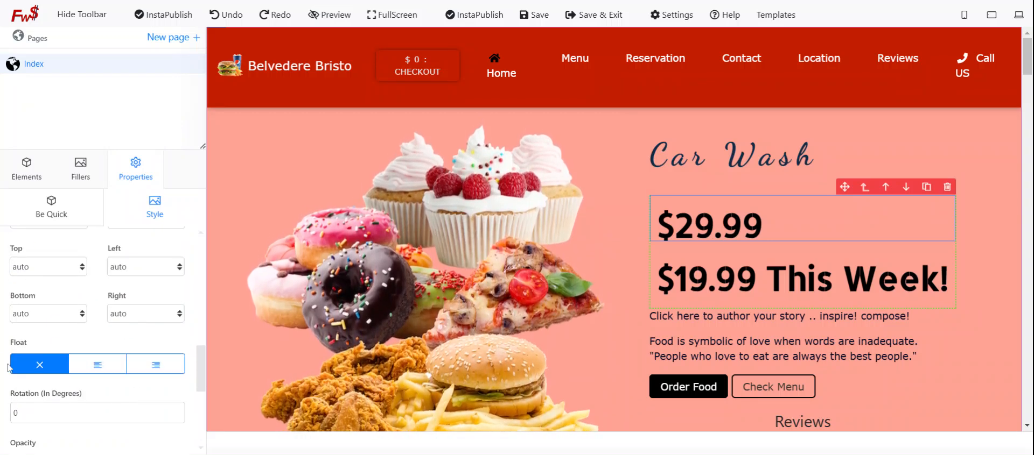
{"action": "scroll", "coordinate": [97, 366], "scroll_direction": "down", "scroll_amount": 4}
{"action": "scroll", "coordinate": [101, 269], "scroll_direction": "up", "scroll_amount": 6}
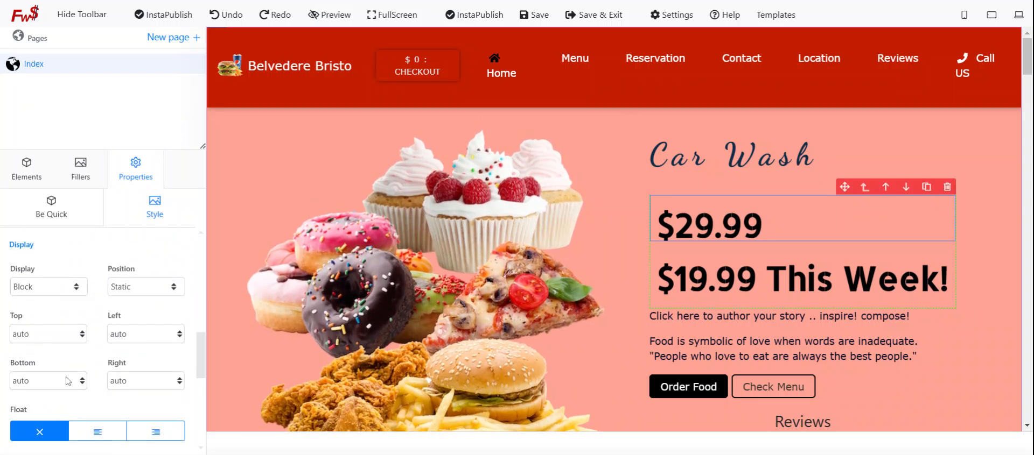
{"action": "scroll", "coordinate": [862, 367], "scroll_direction": "down", "scroll_amount": 6}
{"action": "scroll", "coordinate": [846, 353], "scroll_direction": "up", "scroll_amount": 4}
- Insert a Heading element above the OUR MENU section and a Text element directly beneath it
{"action": "scroll", "coordinate": [697, 348], "scroll_direction": "down", "scroll_amount": 3}
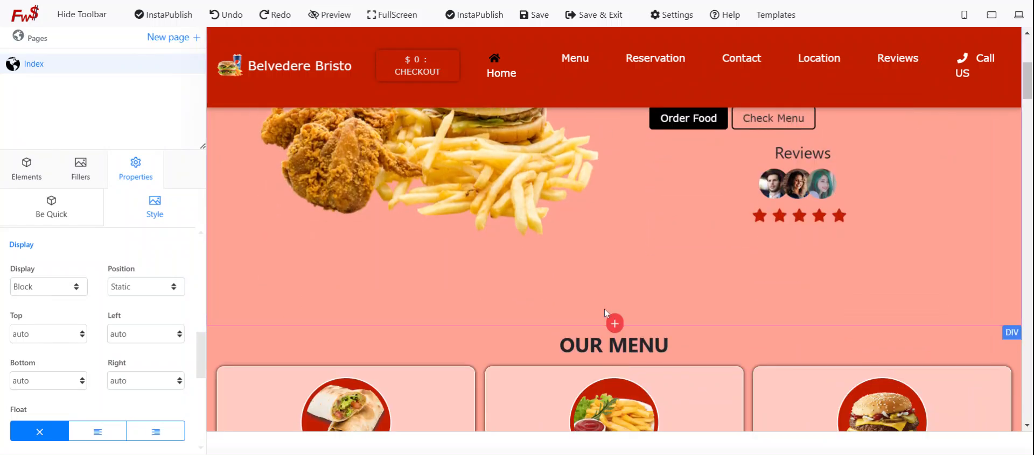
{"action": "left_click", "coordinate": [615, 330]}
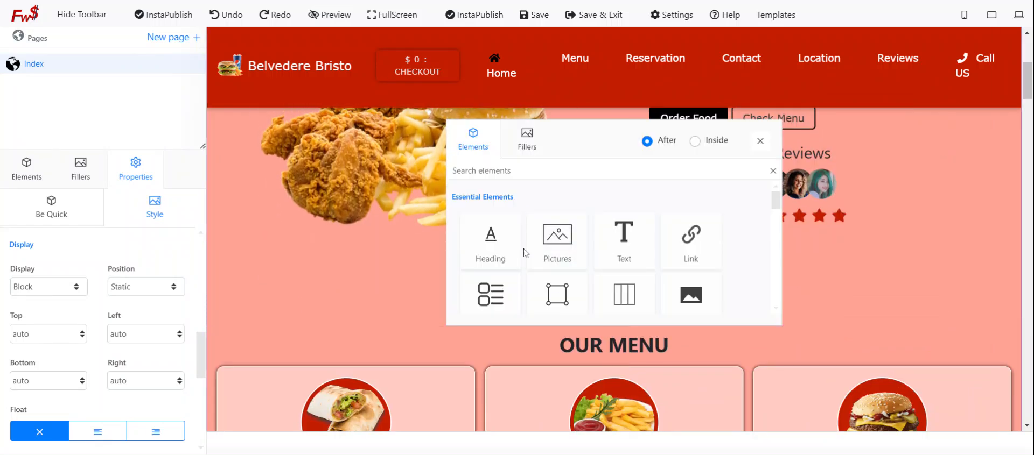
{"action": "left_click", "coordinate": [502, 256]}
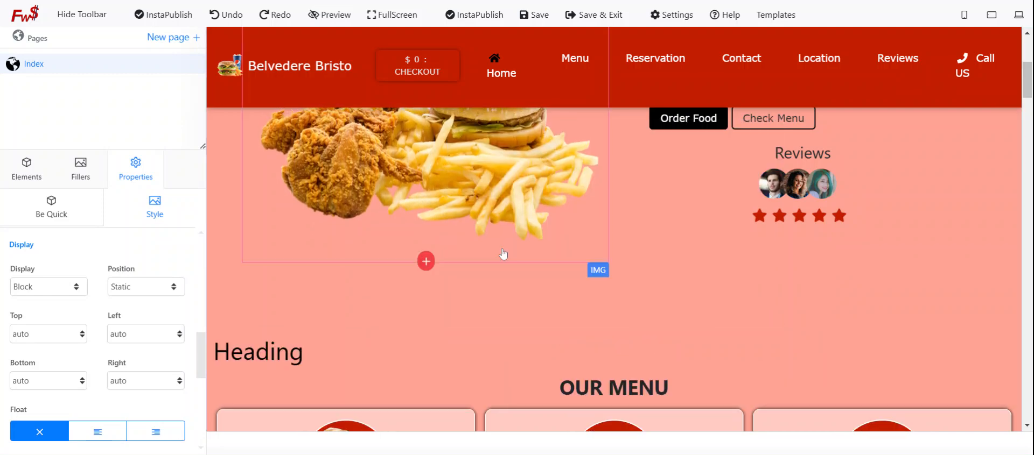
{"action": "double_click", "coordinate": [305, 353]}
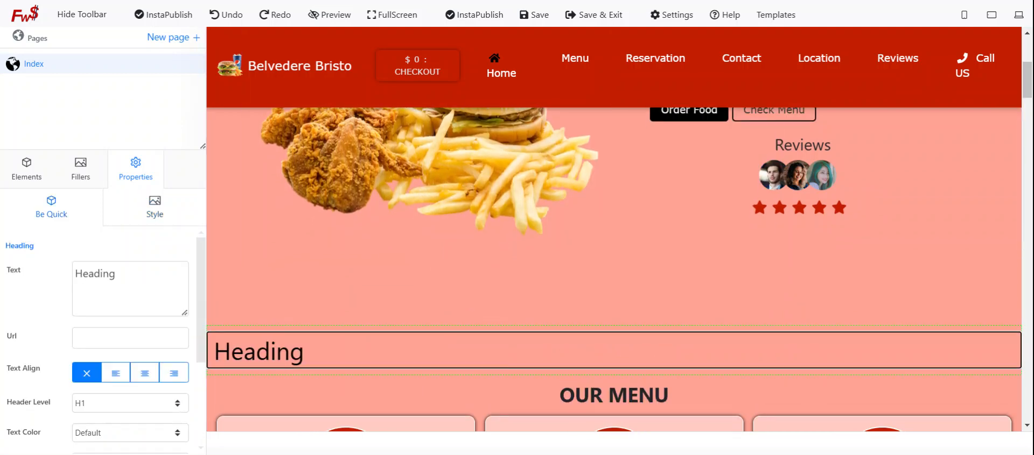
{"action": "left_click", "coordinate": [615, 375]}
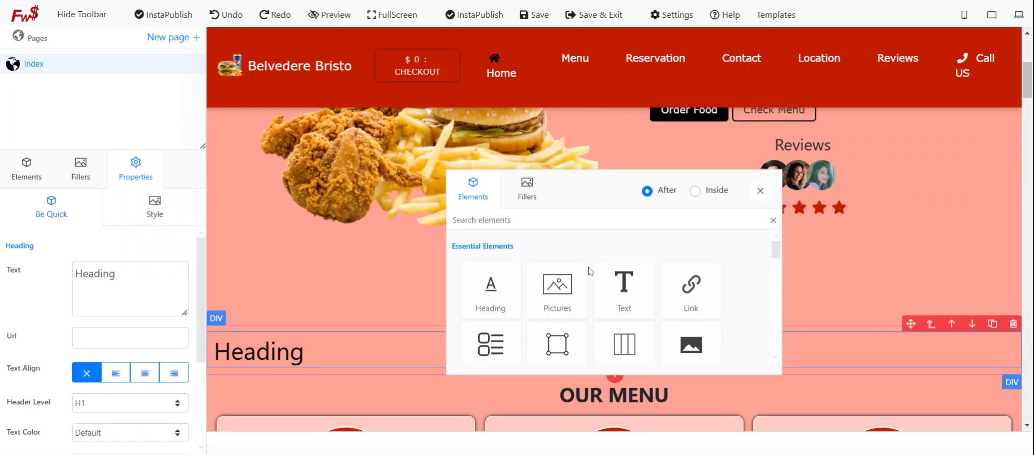
{"action": "left_click", "coordinate": [618, 297]}
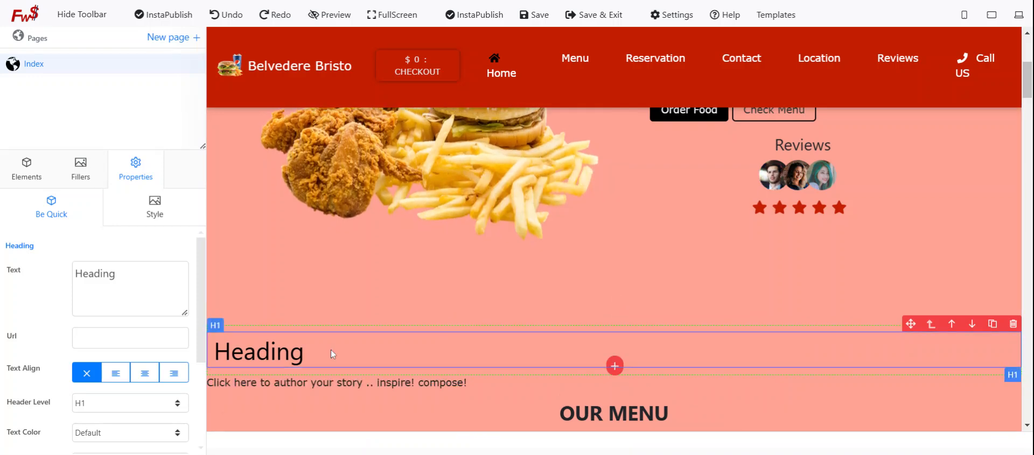
- Replace the new heading's placeholder text with "Edit"
{"action": "scroll", "coordinate": [102, 344], "scroll_direction": "down", "scroll_amount": 4}
{"action": "scroll", "coordinate": [102, 344], "scroll_direction": "up", "scroll_amount": 4}
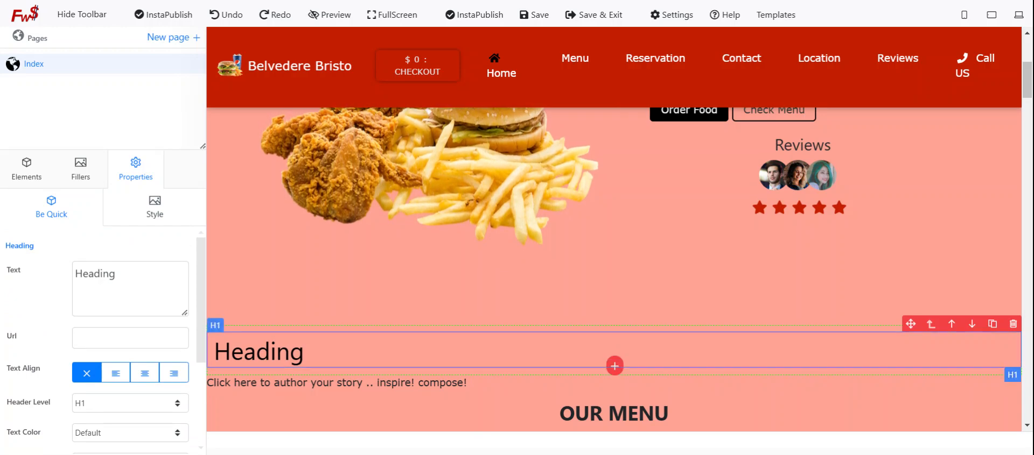
{"action": "double_click", "coordinate": [323, 360]}
{"action": "key", "text": "Left"}
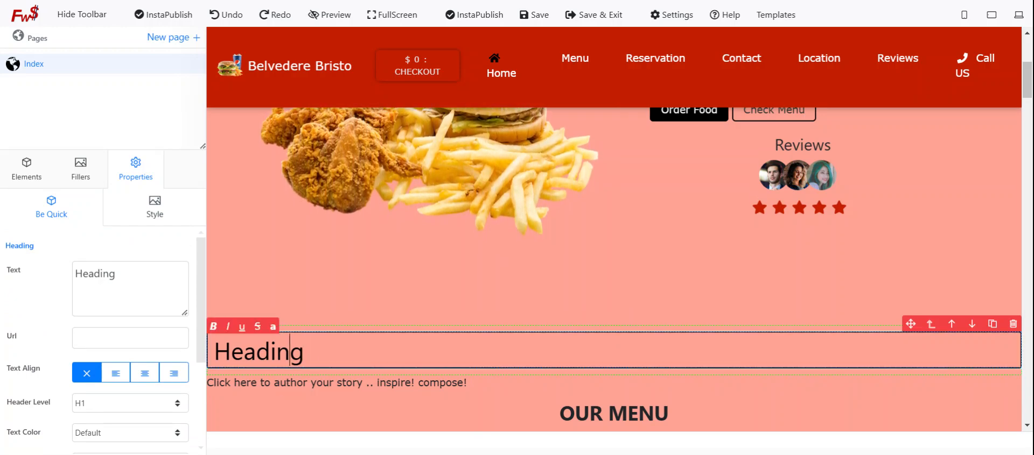
{"action": "key", "text": "ctrl+a"}
{"action": "type", "text": "Edit"}
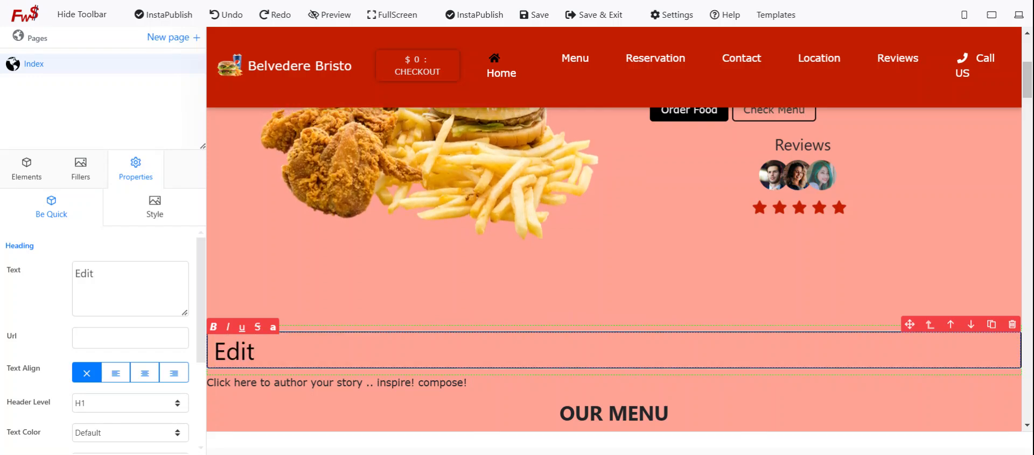
- Try Trebuchet as the Edit heading's font family, and set it to Playwrite GB J
{"action": "left_click", "coordinate": [155, 207]}
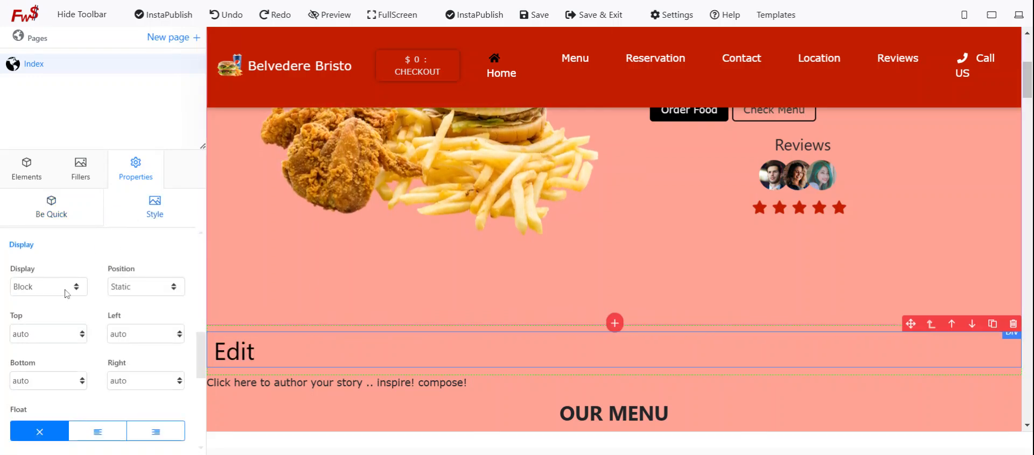
{"action": "scroll", "coordinate": [70, 293], "scroll_direction": "up", "scroll_amount": 10}
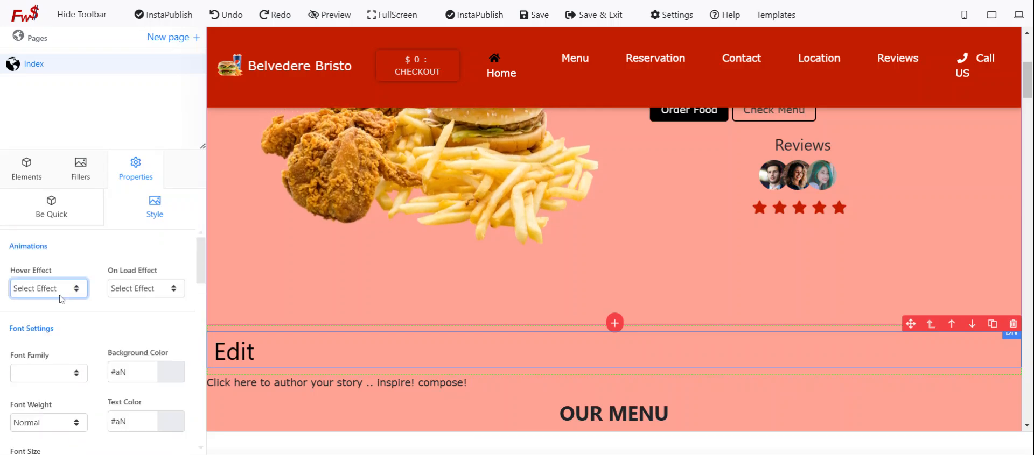
{"action": "left_click", "coordinate": [80, 376]}
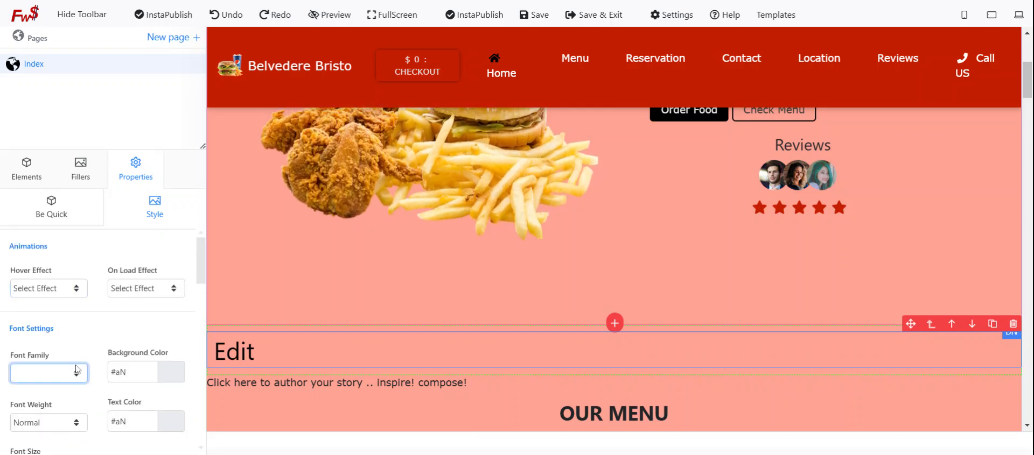
{"action": "left_click", "coordinate": [66, 302]}
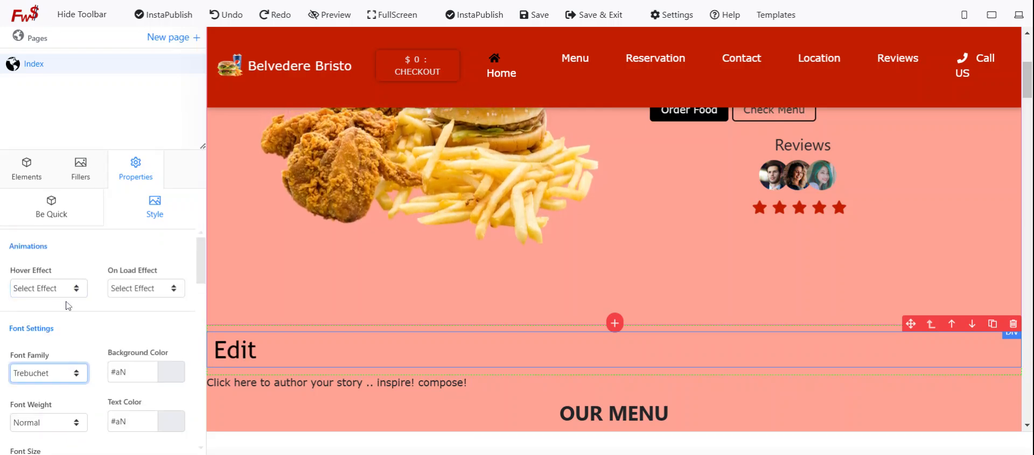
{"action": "left_click", "coordinate": [70, 372]}
{"action": "left_click", "coordinate": [64, 271]}
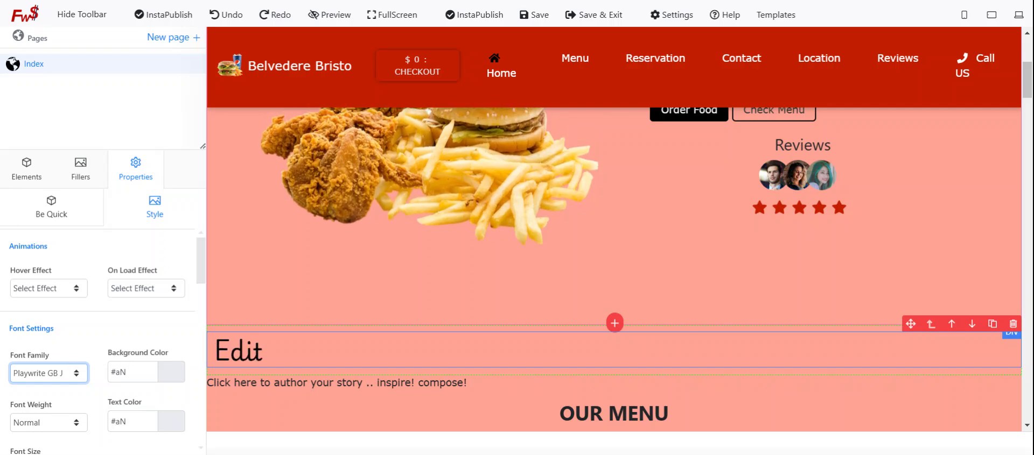
- Adjust the Edit heading's font size slightly and try out center alignment for its text
{"action": "scroll", "coordinate": [77, 424], "scroll_direction": "down", "scroll_amount": 3}
{"action": "mouse_move", "coordinate": [78, 270]}
{"action": "left_mouse_down"}
{"action": "mouse_move", "coordinate": [142, 271]}
{"action": "mouse_move", "coordinate": [71, 272]}
{"action": "left_mouse_up"}
{"action": "left_click", "coordinate": [98, 322]}
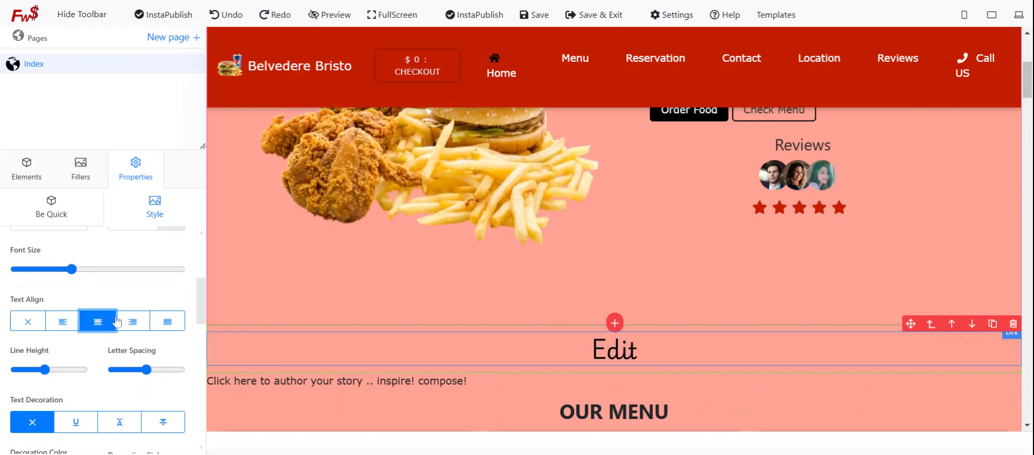
{"action": "left_click", "coordinate": [120, 322]}
{"action": "left_click", "coordinate": [107, 322]}
- Increase the Edit heading's line height slightly and center-align its text
{"action": "mouse_move", "coordinate": [45, 370]}
{"action": "left_mouse_down"}
{"action": "mouse_move", "coordinate": [70, 371]}
{"action": "mouse_move", "coordinate": [21, 372]}
{"action": "mouse_move", "coordinate": [49, 371]}
{"action": "left_mouse_up"}
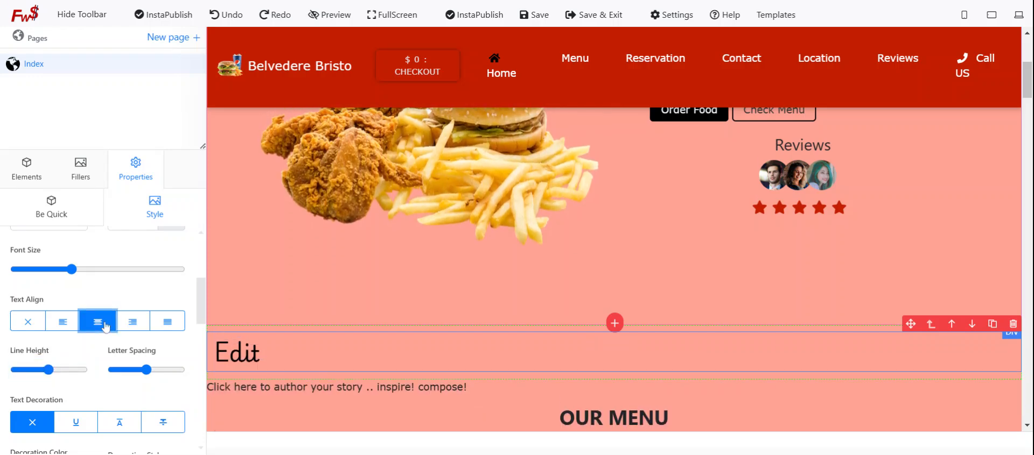
{"action": "left_click", "coordinate": [133, 322]}
{"action": "left_click", "coordinate": [104, 323]}
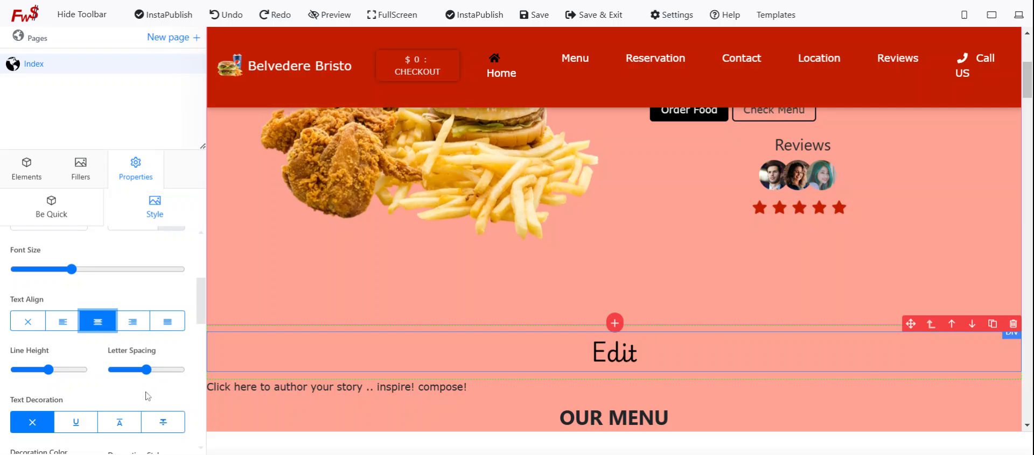
- Increase the Edit heading's letter spacing to nearly the maximum, try right alignment, and center its text again
{"action": "left_click_drag", "start_coordinate": [147, 370], "coordinate": [171, 370]}
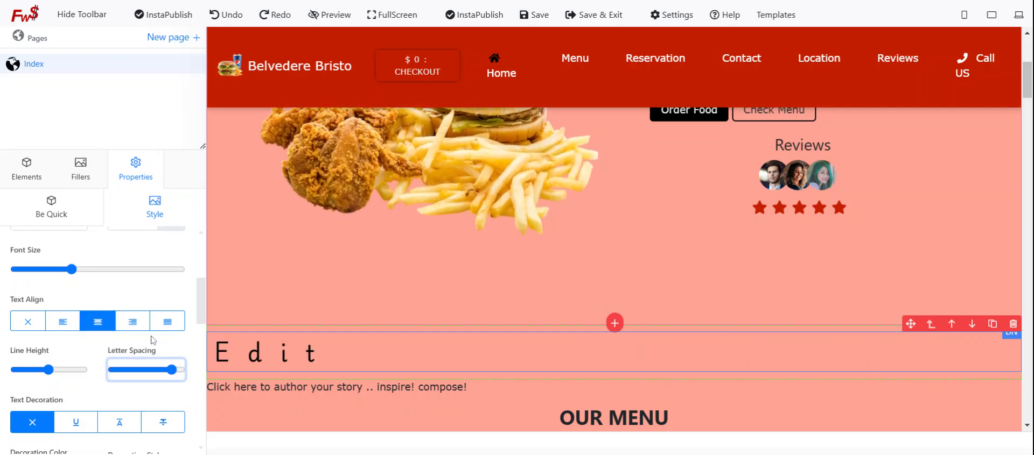
{"action": "left_click", "coordinate": [132, 322]}
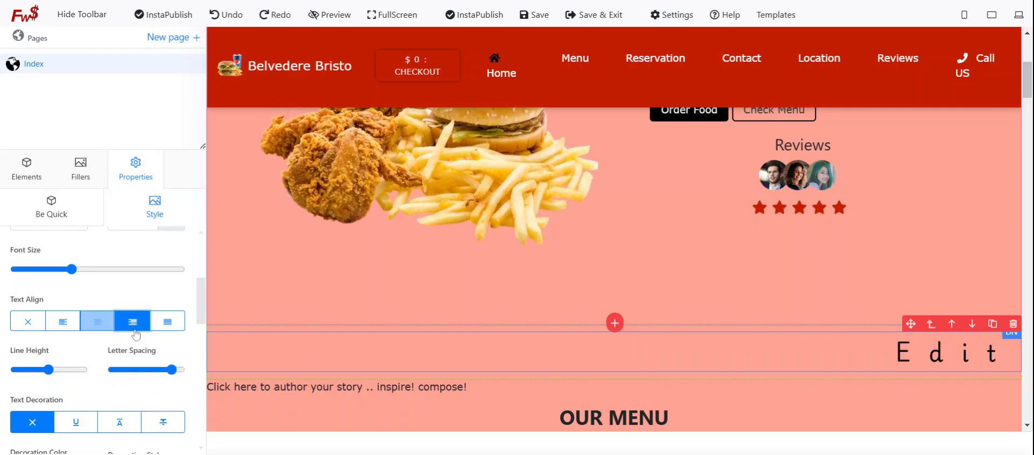
{"action": "left_click", "coordinate": [100, 323]}
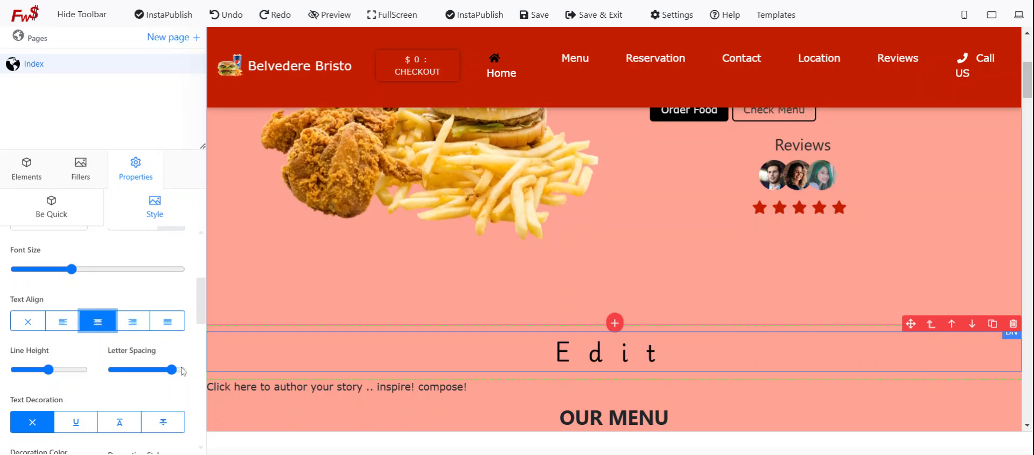
{"action": "left_click_drag", "start_coordinate": [175, 372], "coordinate": [176, 370]}
{"action": "left_click", "coordinate": [131, 323]}
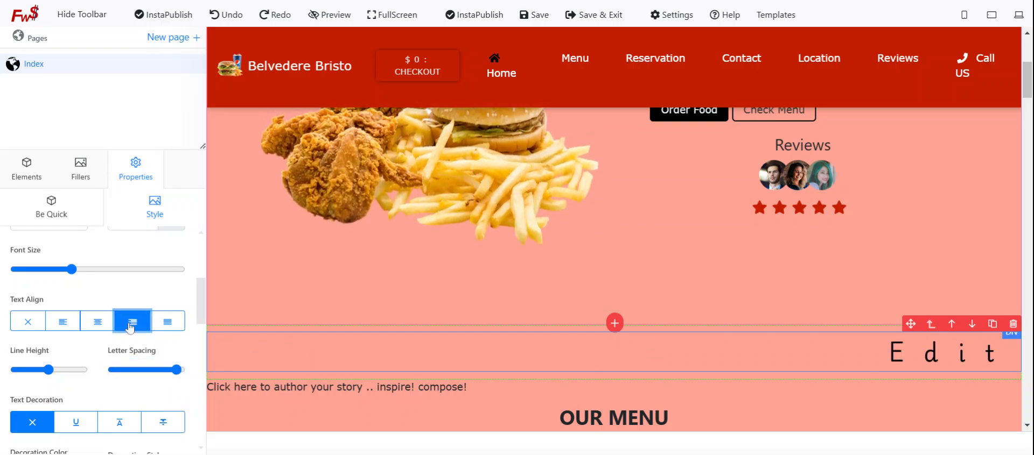
{"action": "left_click", "coordinate": [97, 322]}
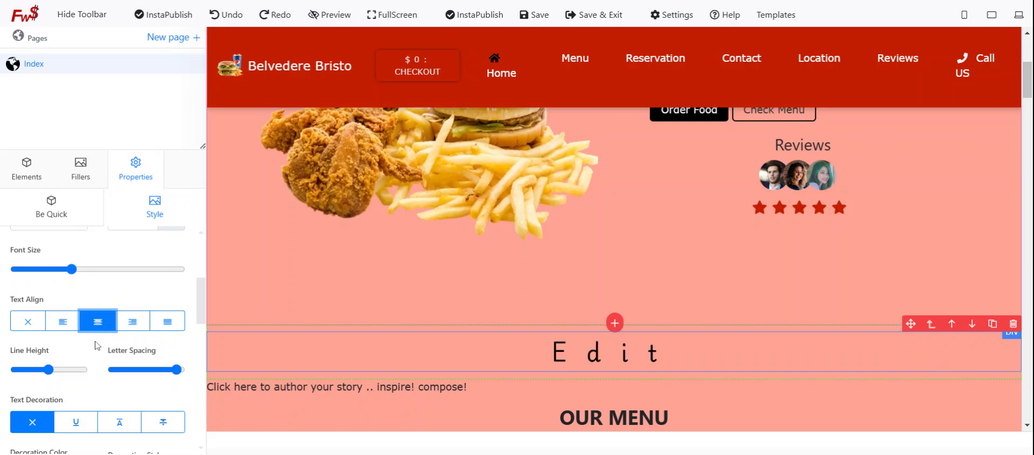
- Try underline, strikethrough and overline as the Edit heading's text decoration, keeping its text centered
{"action": "scroll", "coordinate": [91, 339], "scroll_direction": "up", "scroll_amount": 3}
{"action": "scroll", "coordinate": [92, 339], "scroll_direction": "down", "scroll_amount": 3}
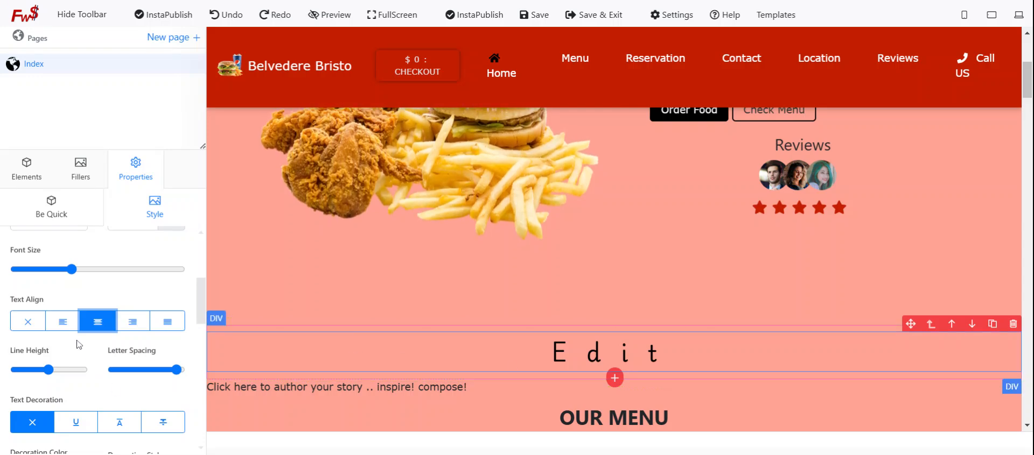
{"action": "scroll", "coordinate": [97, 349], "scroll_direction": "down", "scroll_amount": 1}
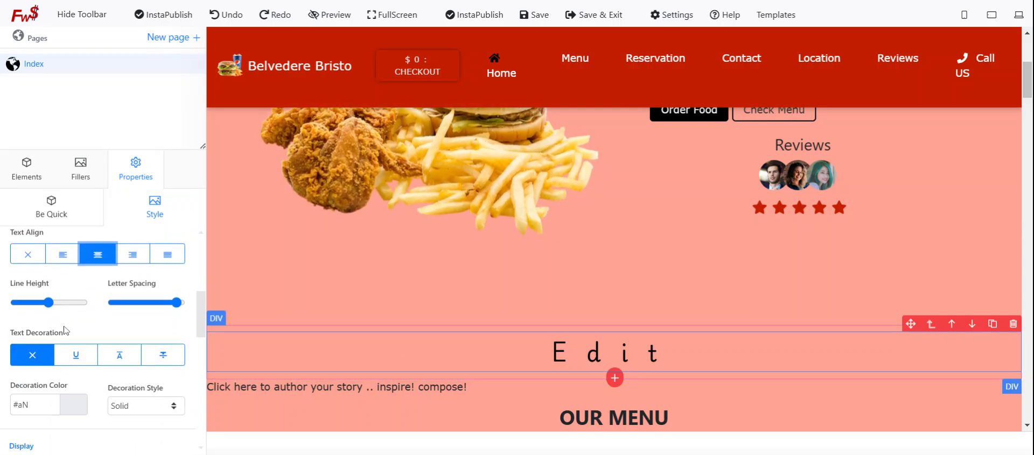
{"action": "scroll", "coordinate": [155, 355], "scroll_direction": "down", "scroll_amount": 2}
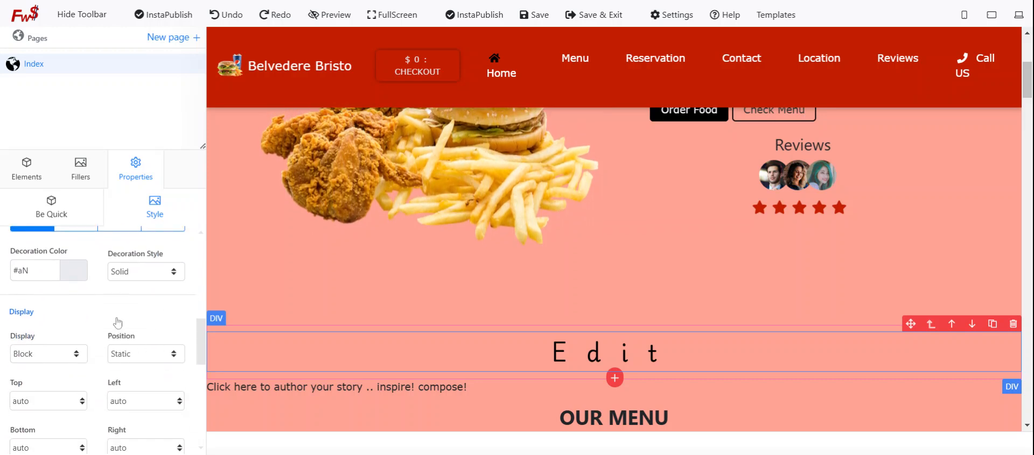
{"action": "scroll", "coordinate": [118, 323], "scroll_direction": "up", "scroll_amount": 4}
{"action": "scroll", "coordinate": [118, 372], "scroll_direction": "down", "scroll_amount": 1}
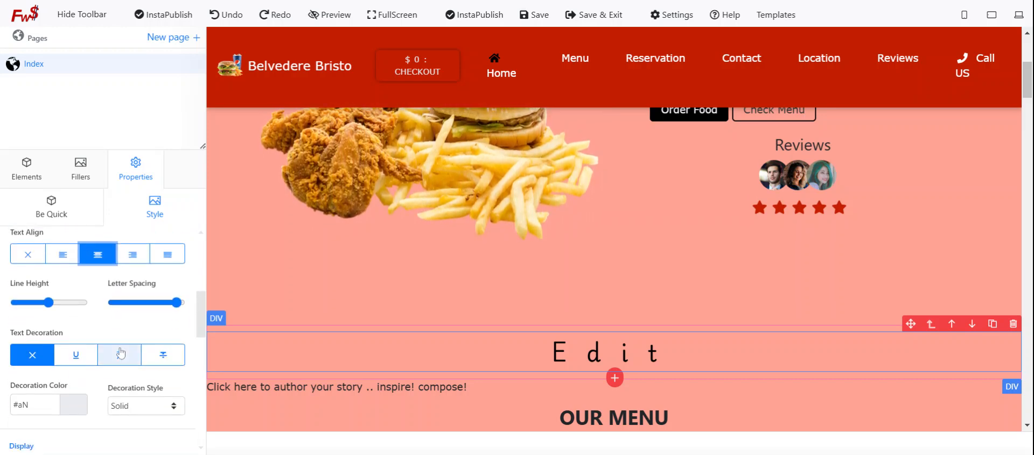
{"action": "left_click", "coordinate": [120, 356]}
{"action": "left_click", "coordinate": [83, 363]}
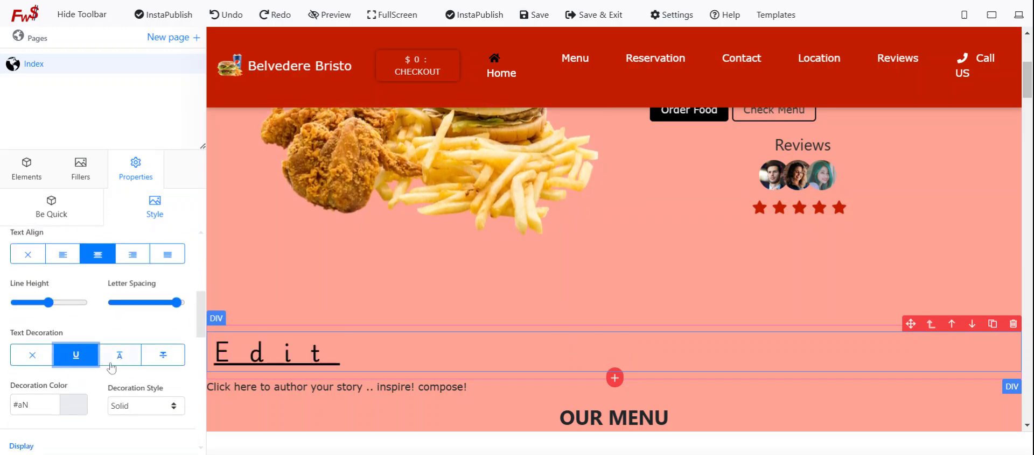
{"action": "left_click", "coordinate": [163, 356]}
{"action": "left_click", "coordinate": [128, 361]}
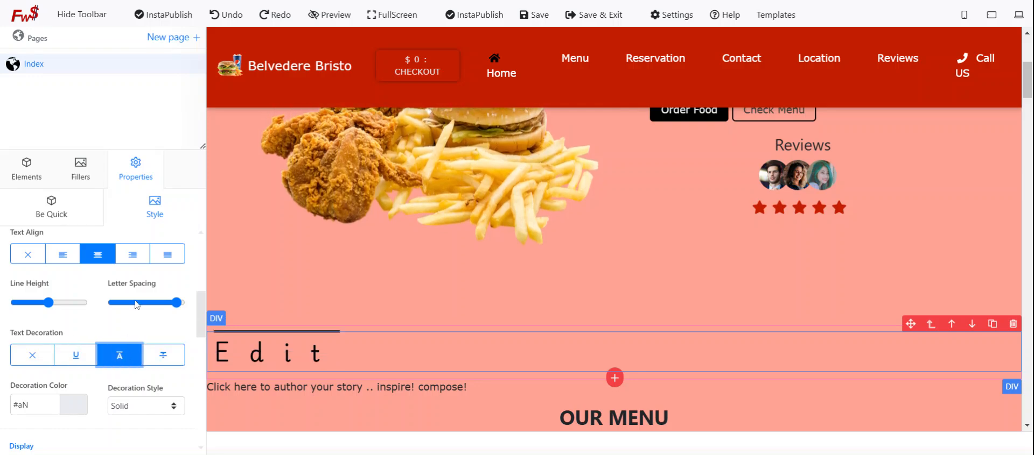
{"action": "left_click", "coordinate": [103, 256]}
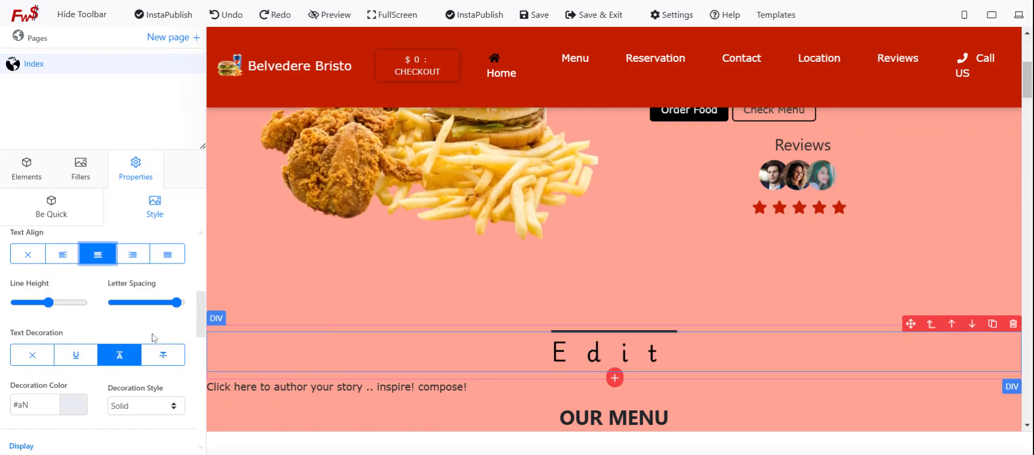
- Underline the Edit heading, try right alignment, and center its text
{"action": "left_click", "coordinate": [86, 360]}
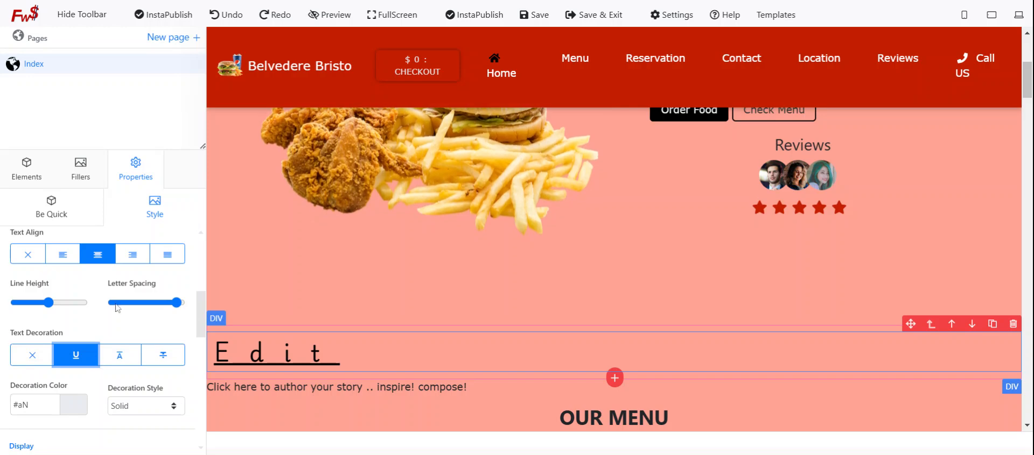
{"action": "left_click", "coordinate": [130, 253]}
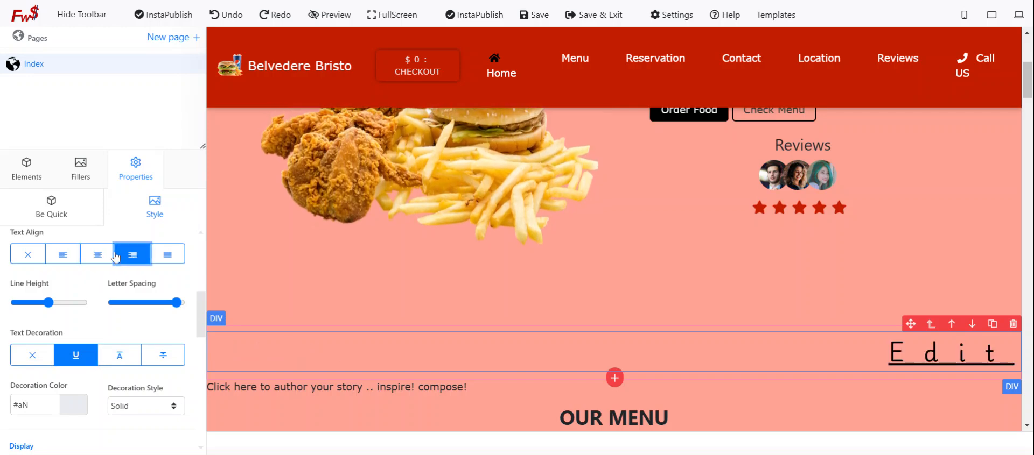
{"action": "left_click", "coordinate": [98, 254]}
- Try out the Edit heading's opacity setting and leave it at the maximum
{"action": "scroll", "coordinate": [127, 340], "scroll_direction": "up", "scroll_amount": 3}
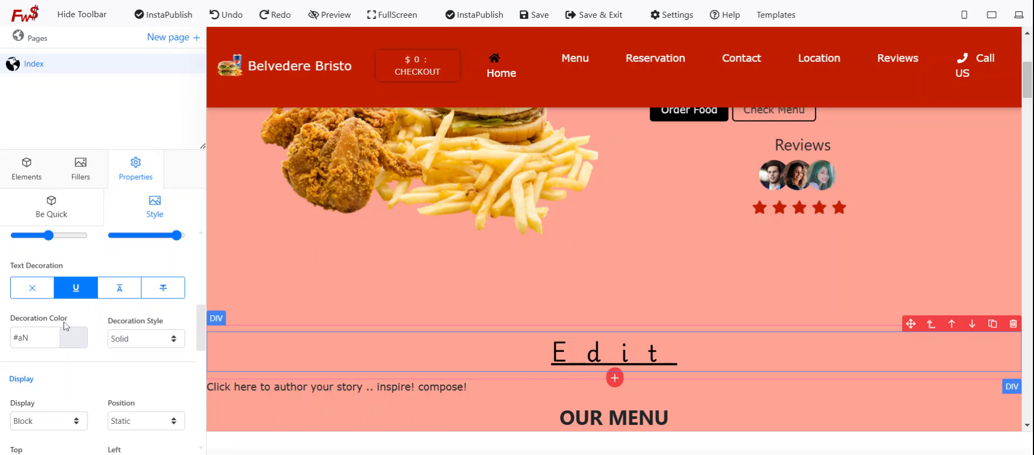
{"action": "scroll", "coordinate": [111, 355], "scroll_direction": "down", "scroll_amount": 3}
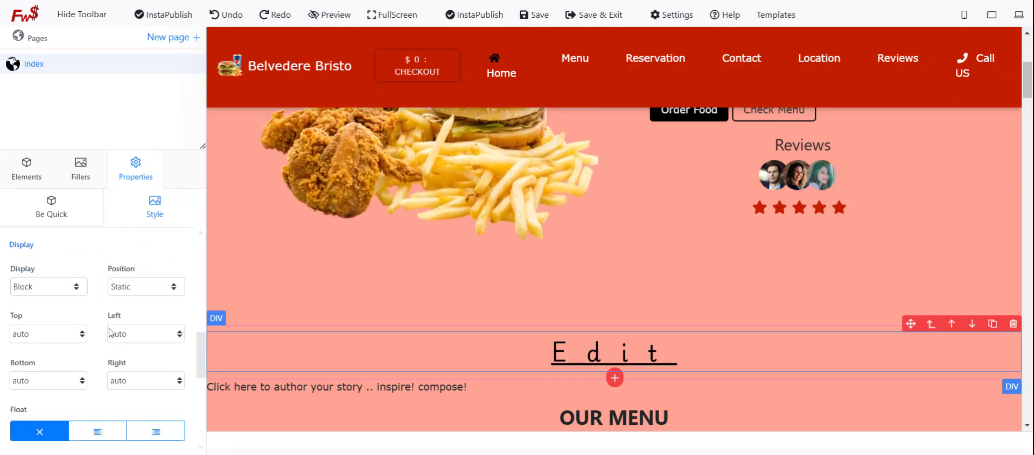
{"action": "scroll", "coordinate": [81, 328], "scroll_direction": "down", "scroll_amount": 3}
{"action": "scroll", "coordinate": [64, 326], "scroll_direction": "down", "scroll_amount": 2}
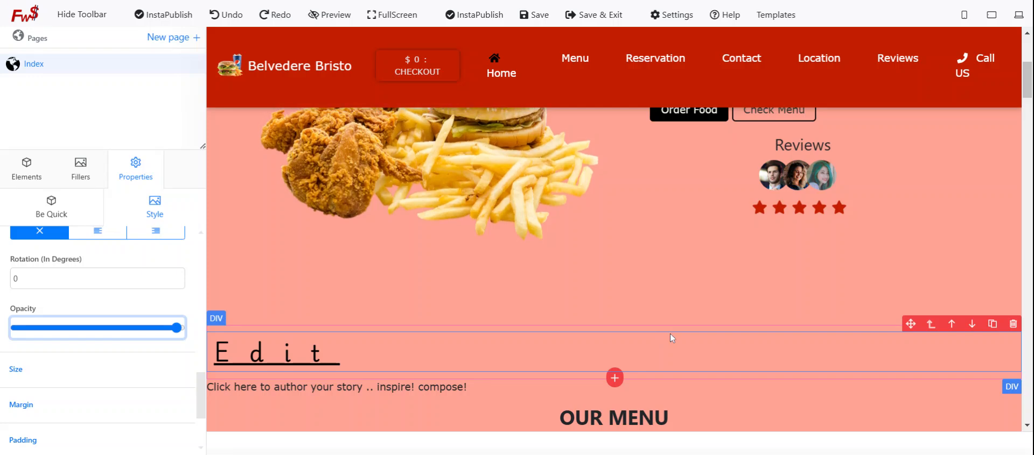
- Reduce the opacity of the $29.99 price heading in the hero section so that its text looks faded
{"action": "scroll", "coordinate": [668, 333], "scroll_direction": "up", "scroll_amount": 5}
{"action": "left_click", "coordinate": [767, 216]}
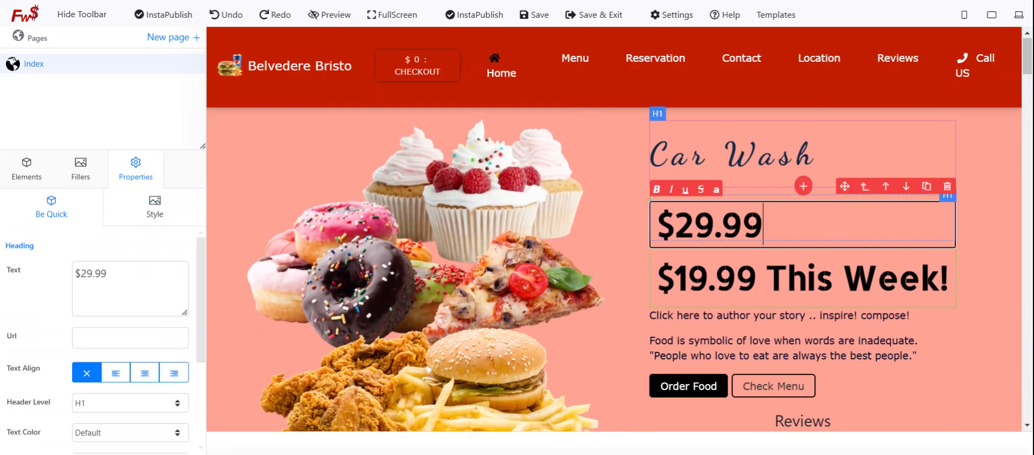
{"action": "left_click", "coordinate": [760, 155]}
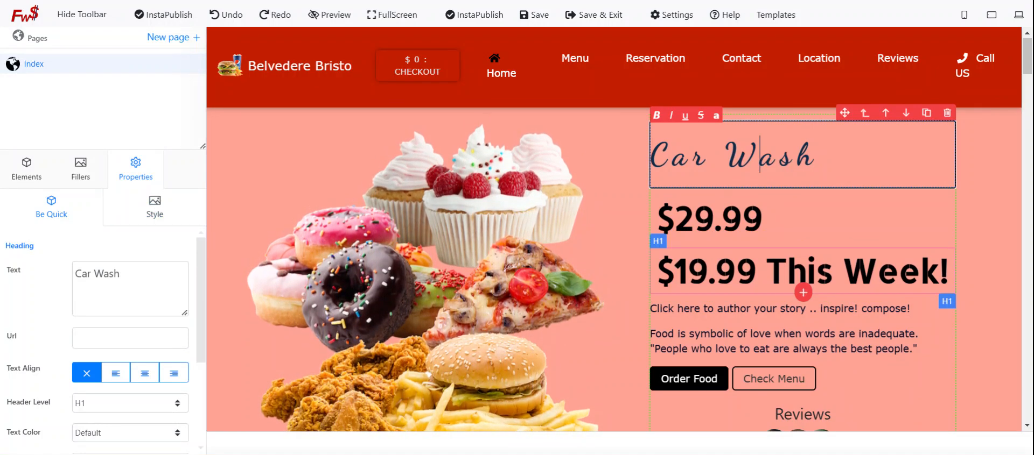
{"action": "left_click", "coordinate": [694, 218]}
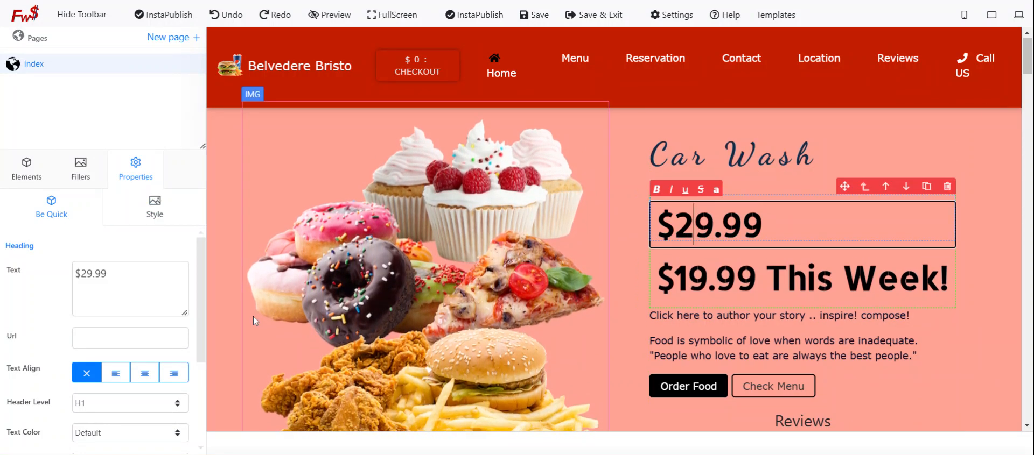
{"action": "left_click", "coordinate": [154, 207]}
{"action": "left_click_drag", "start_coordinate": [177, 328], "coordinate": [65, 328]}
- Apply a strikethrough to the $29.99 heading and set its decoration style to Solid
{"action": "scroll", "coordinate": [125, 301], "scroll_direction": "up", "scroll_amount": 6}
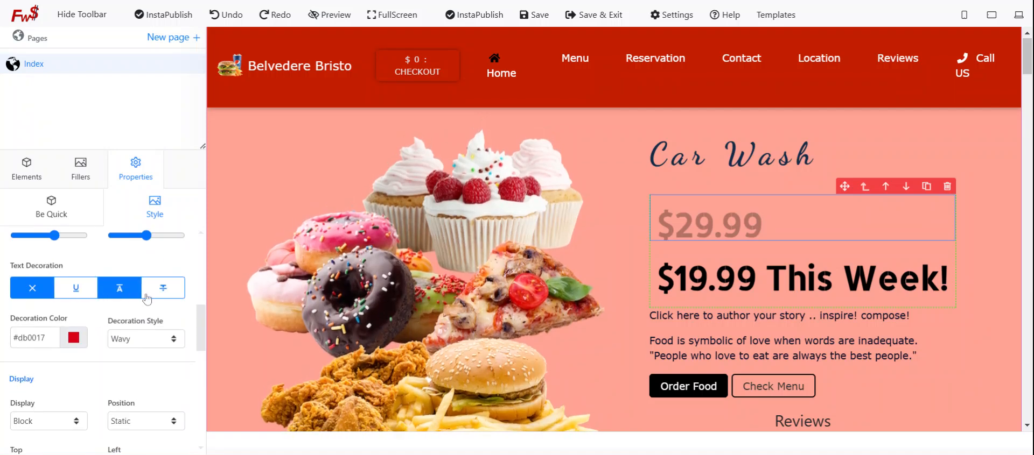
{"action": "left_click", "coordinate": [166, 295]}
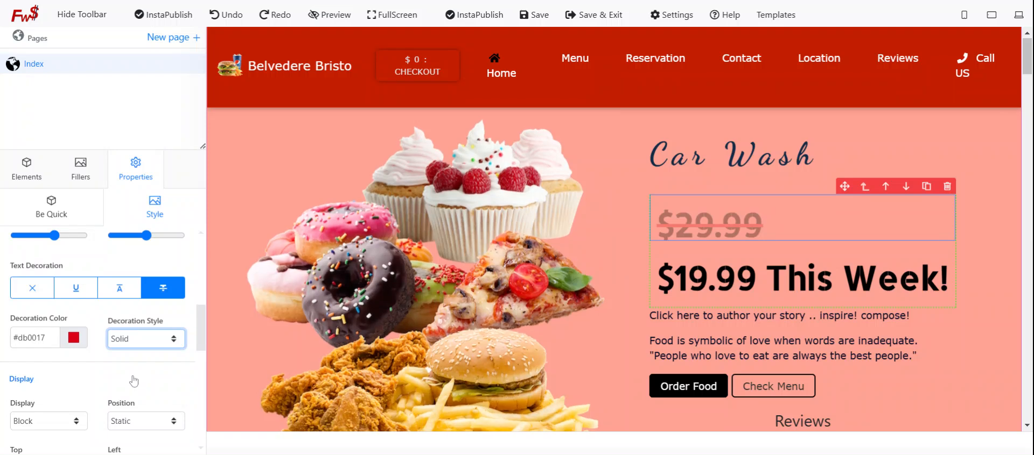
{"action": "scroll", "coordinate": [142, 373], "scroll_direction": "down", "scroll_amount": 2}
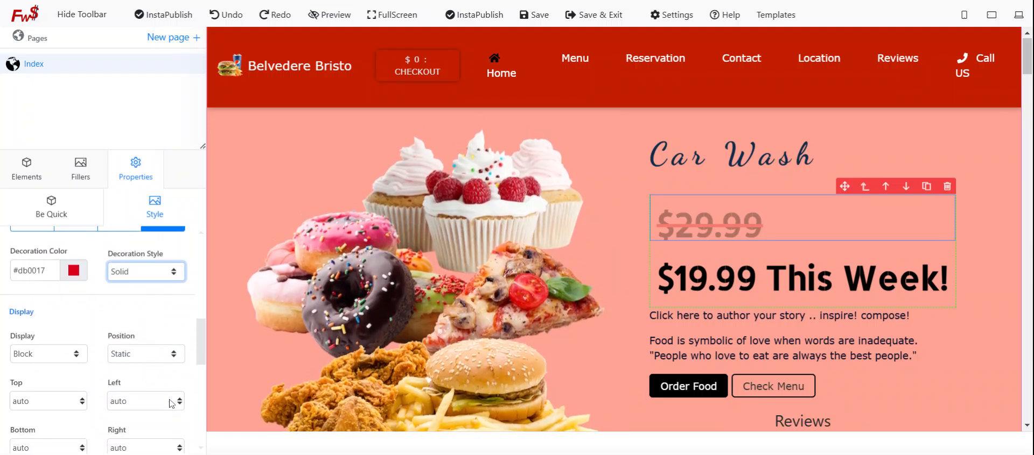
{"action": "scroll", "coordinate": [171, 403], "scroll_direction": "down", "scroll_amount": 2}
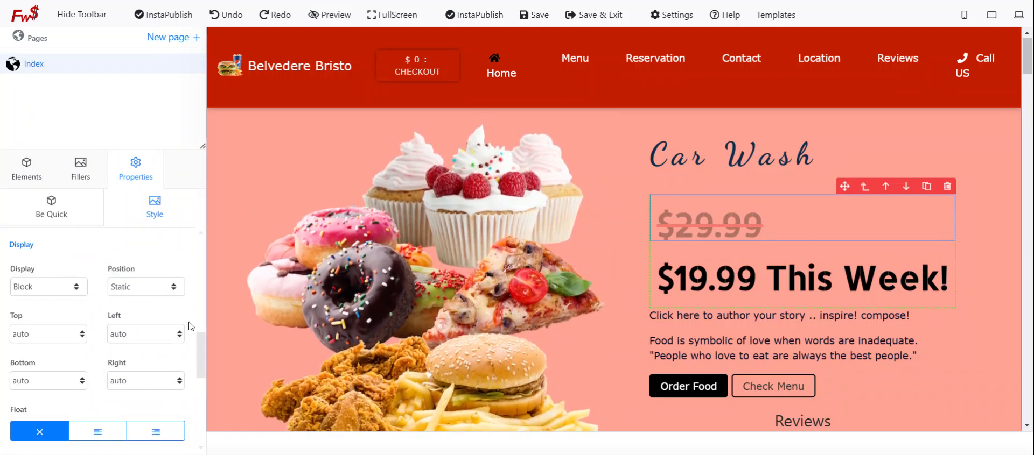
{"action": "scroll", "coordinate": [167, 334], "scroll_direction": "up", "scroll_amount": 7}
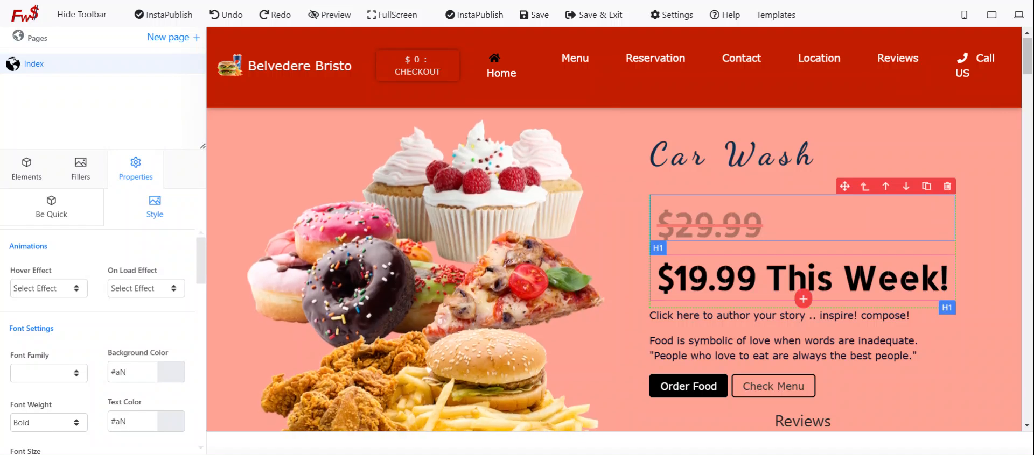
- Try the Zoom Out hover effect on the "$19.99 This Week!" heading, and set it to Zoom In
{"action": "left_click", "coordinate": [797, 279]}
{"action": "left_click", "coordinate": [161, 206]}
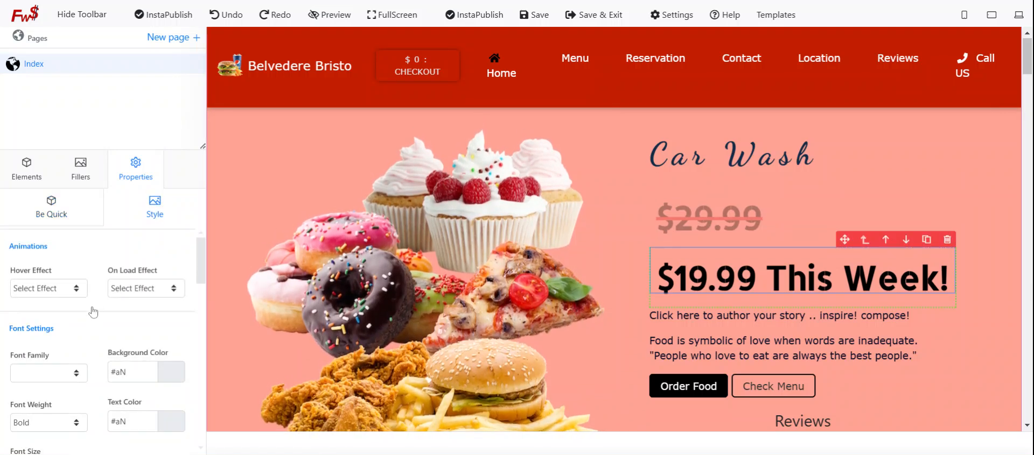
{"action": "left_click", "coordinate": [72, 291]}
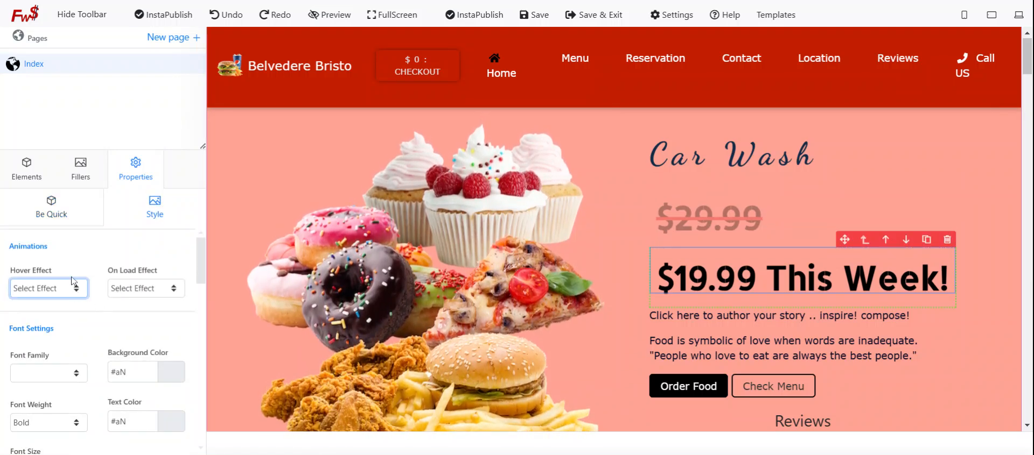
{"action": "left_click", "coordinate": [73, 280]}
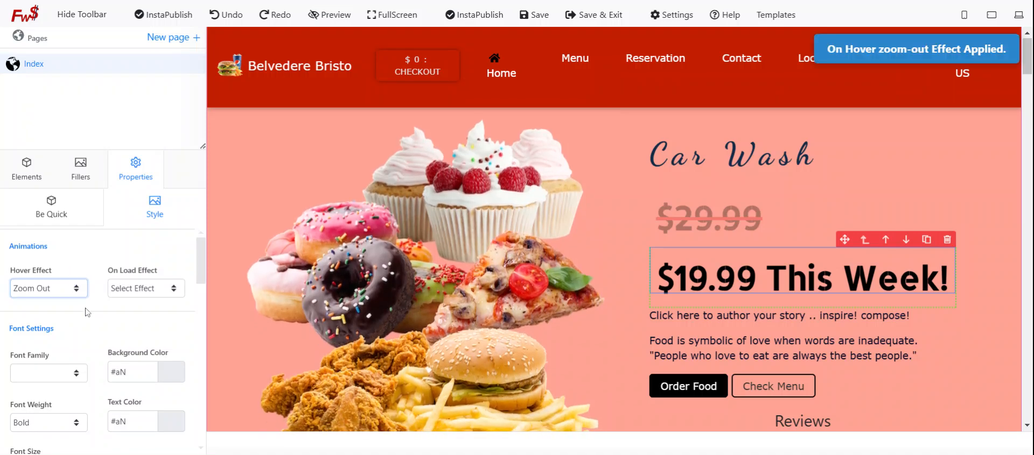
{"action": "left_click", "coordinate": [61, 122]}
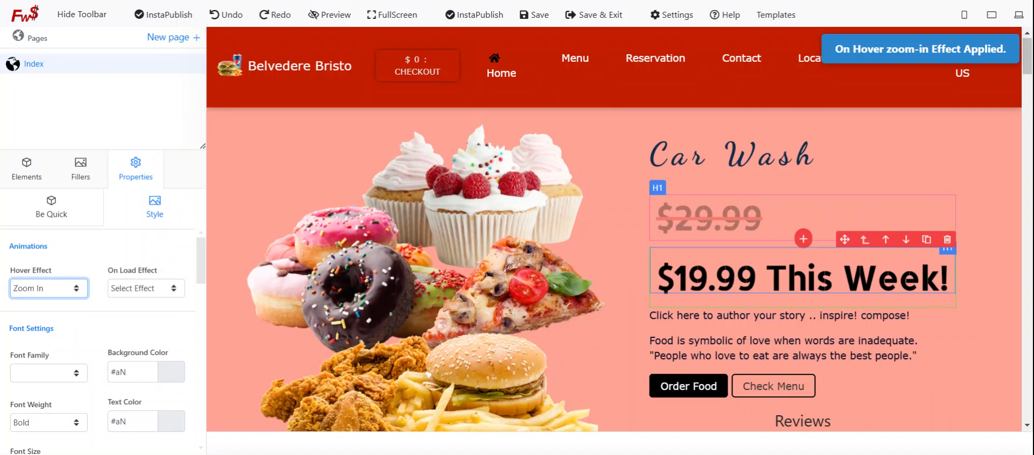
- Set the hover effect of the struck-through $29.99 heading to Zoom Out
{"action": "left_click", "coordinate": [711, 218]}
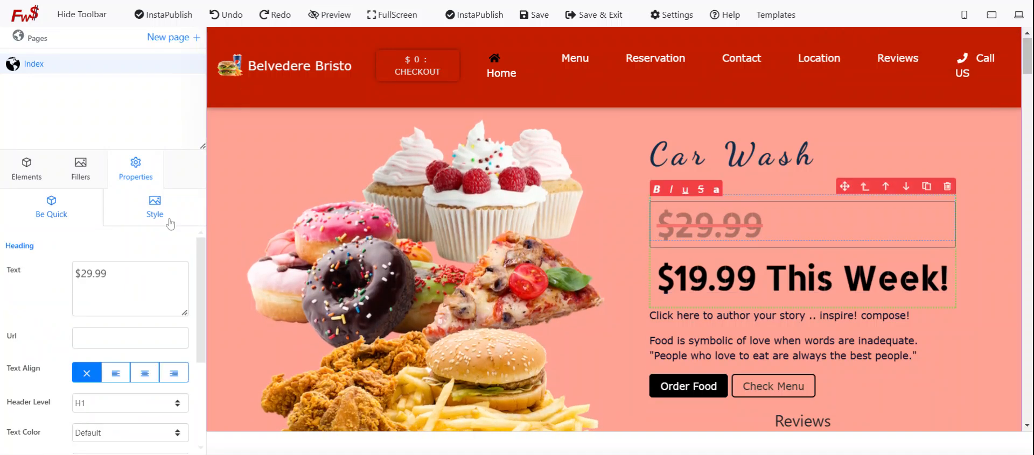
{"action": "left_click", "coordinate": [155, 207]}
{"action": "left_click", "coordinate": [60, 291]}
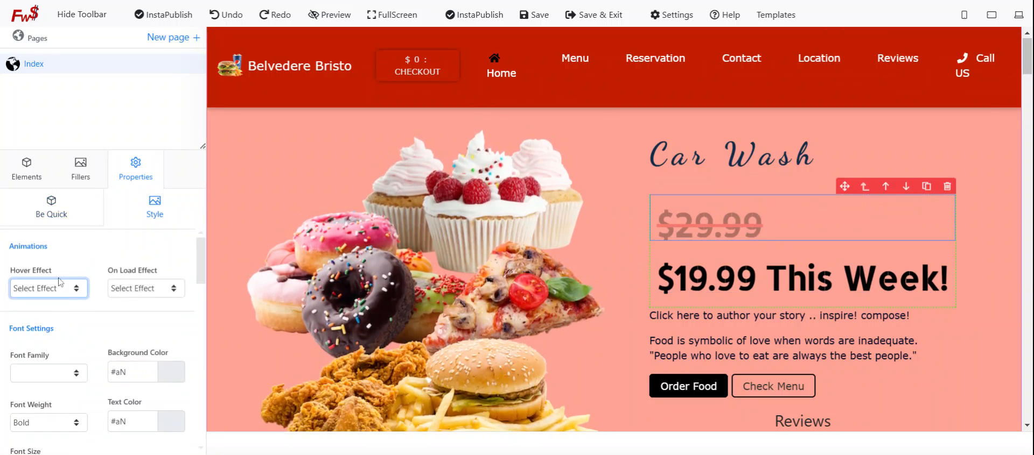
{"action": "left_click", "coordinate": [109, 148]}
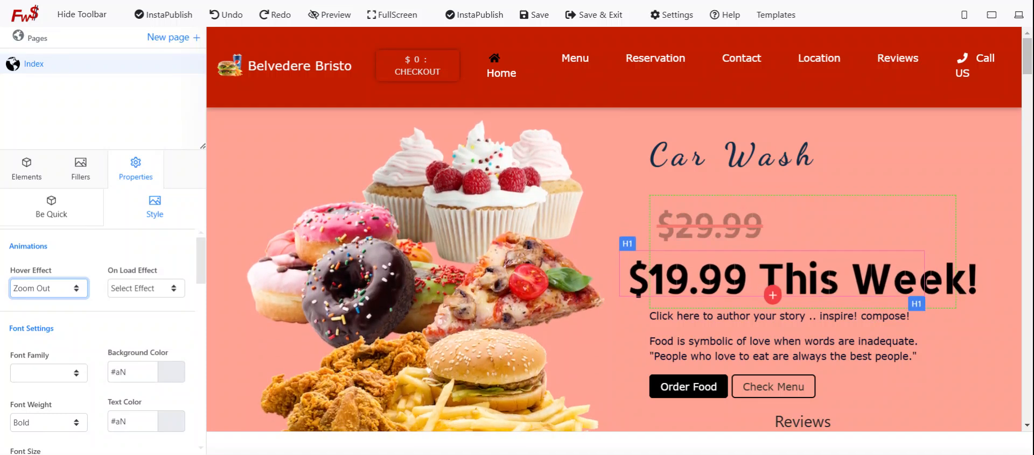
- Replace the food picture in the hero section with the soapy red car image, found by searching the gallery for "car"
{"action": "left_click", "coordinate": [406, 260]}
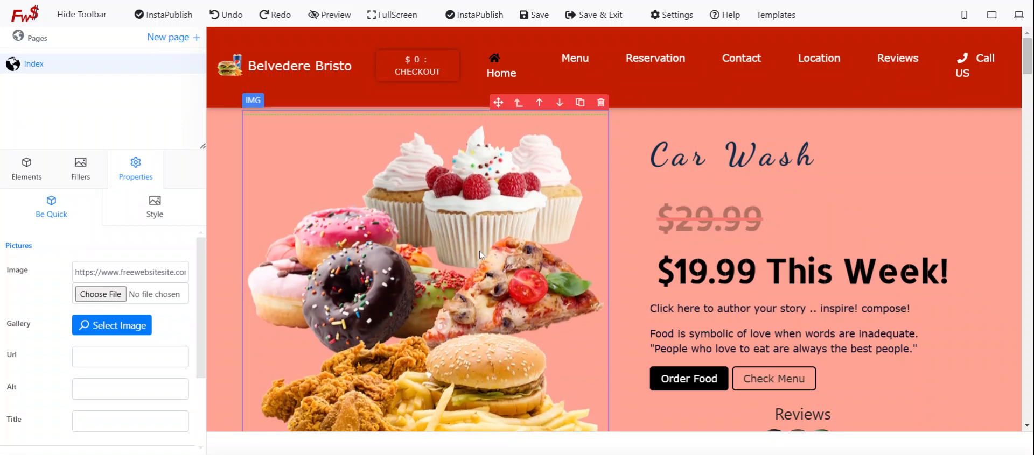
{"action": "left_click", "coordinate": [131, 325]}
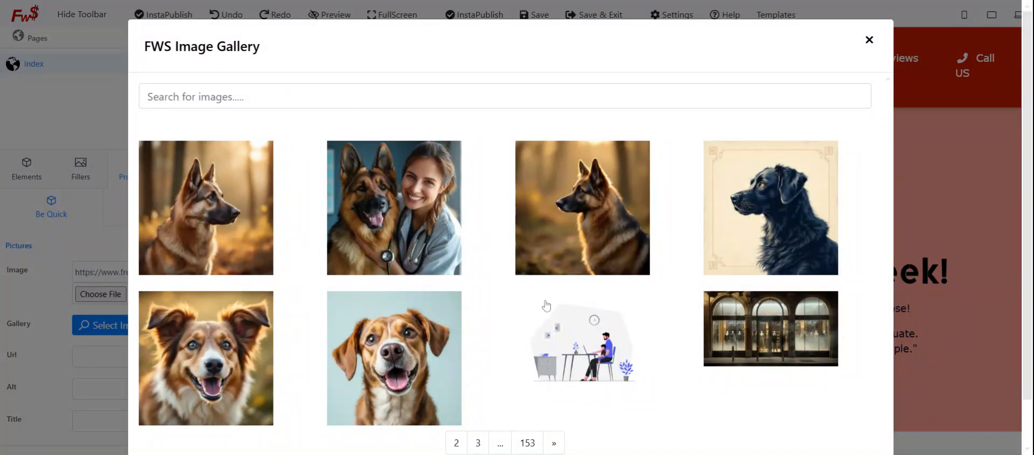
{"action": "scroll", "coordinate": [512, 331], "scroll_direction": "down", "scroll_amount": 2}
{"action": "scroll", "coordinate": [508, 339], "scroll_direction": "up", "scroll_amount": 2}
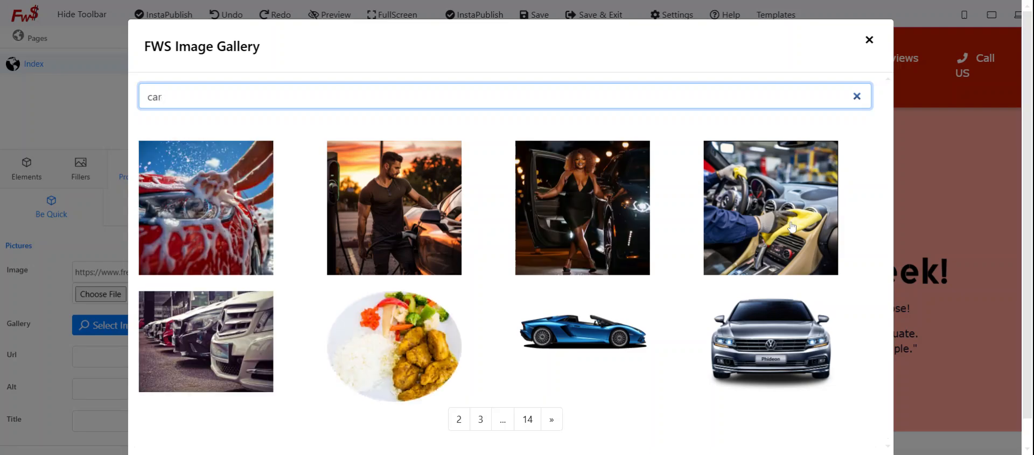
{"action": "left_click", "coordinate": [267, 202]}
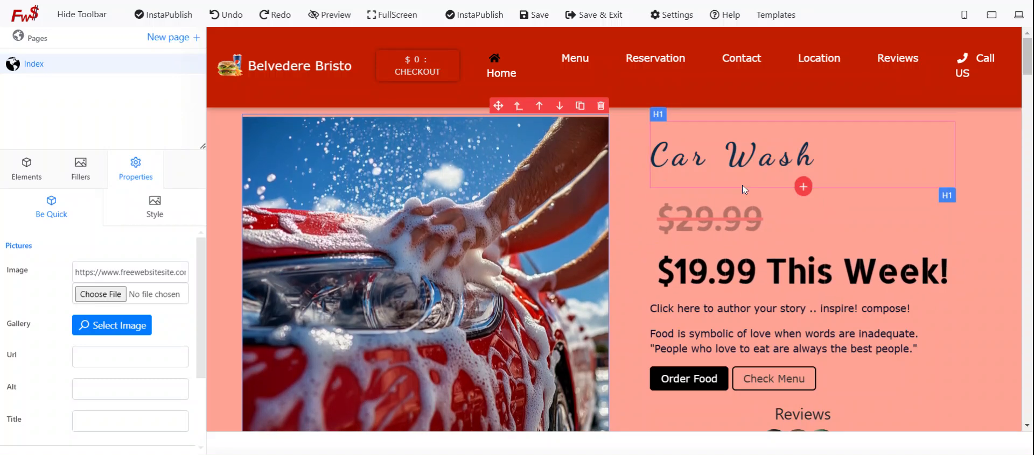
- Review the style settings of the hero image and the placeholder text line, including display, opacity, size, margin, padding and border options
{"action": "left_click", "coordinate": [155, 207]}
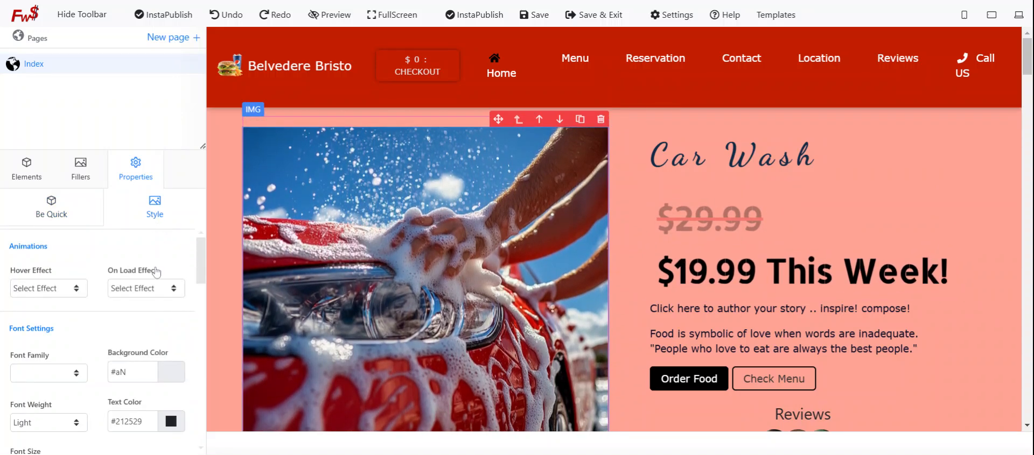
{"action": "scroll", "coordinate": [157, 372], "scroll_direction": "down", "scroll_amount": 1}
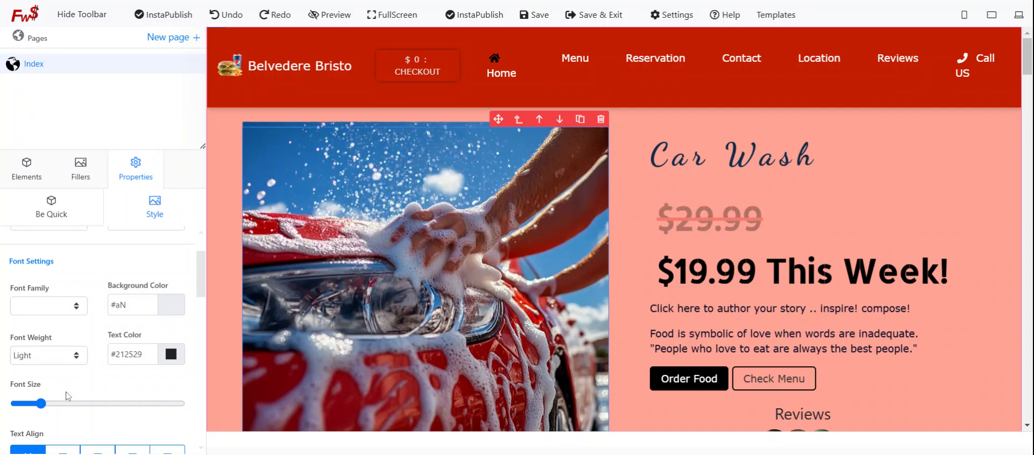
{"action": "scroll", "coordinate": [50, 403], "scroll_direction": "down", "scroll_amount": 5}
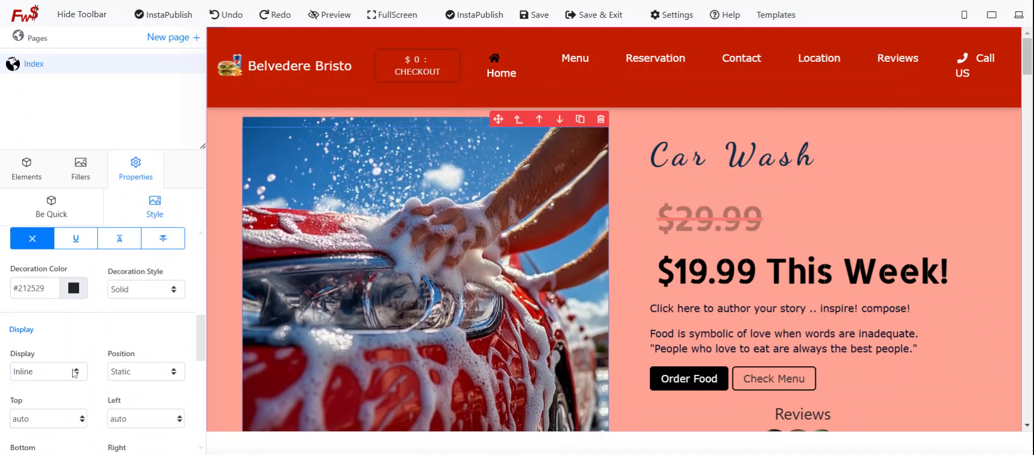
{"action": "scroll", "coordinate": [78, 371], "scroll_direction": "down", "scroll_amount": 7}
{"action": "scroll", "coordinate": [97, 377], "scroll_direction": "up", "scroll_amount": 3}
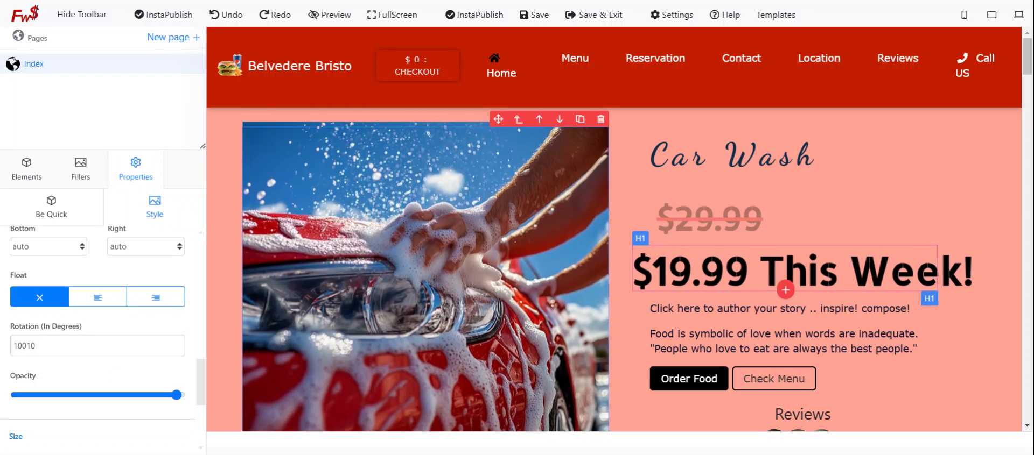
{"action": "left_click", "coordinate": [775, 271]}
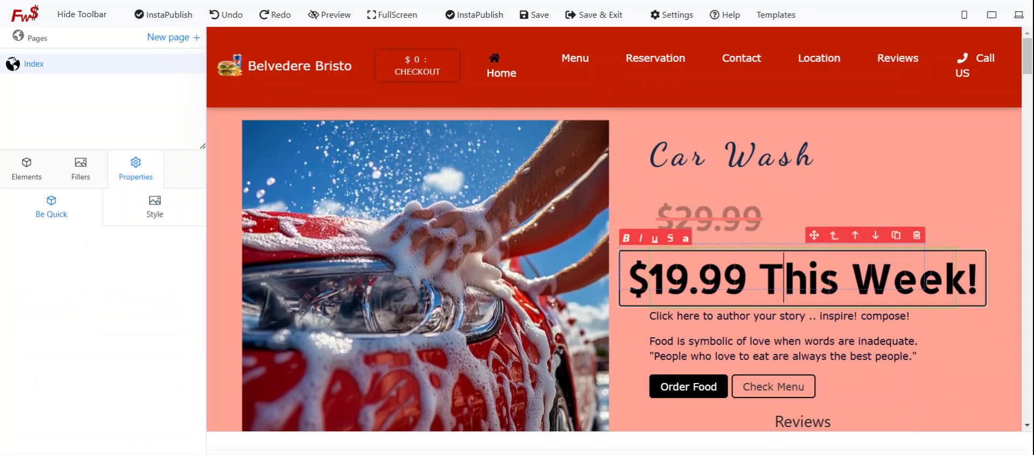
{"action": "left_click", "coordinate": [730, 311]}
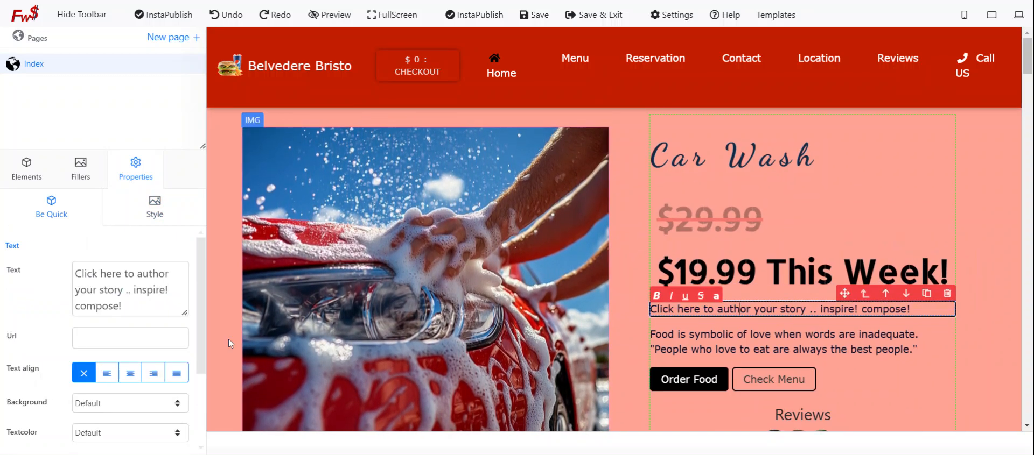
{"action": "scroll", "coordinate": [186, 328], "scroll_direction": "down", "scroll_amount": 3}
{"action": "left_click", "coordinate": [158, 211]}
{"action": "scroll", "coordinate": [157, 298], "scroll_direction": "down", "scroll_amount": 6}
{"action": "scroll", "coordinate": [49, 302], "scroll_direction": "down", "scroll_amount": 2}
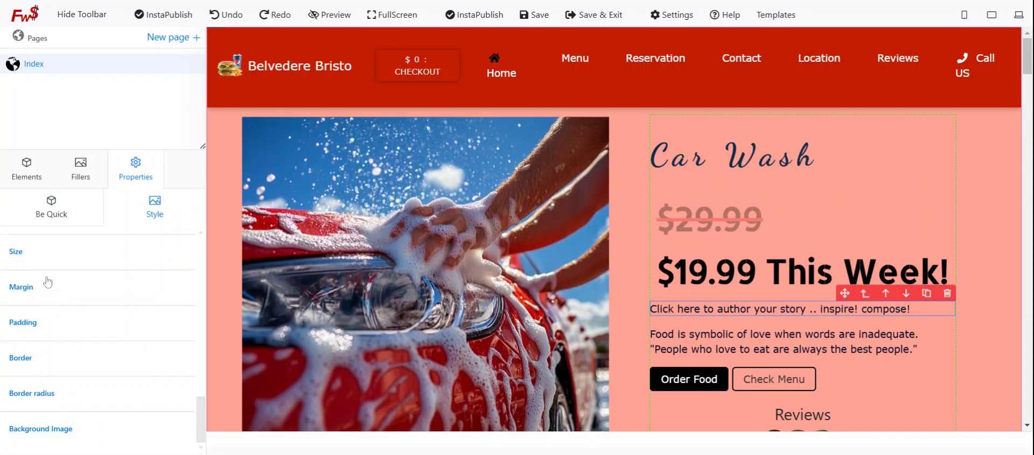
{"action": "scroll", "coordinate": [47, 287], "scroll_direction": "up", "scroll_amount": 3}
{"action": "scroll", "coordinate": [53, 290], "scroll_direction": "up", "scroll_amount": 3}
{"action": "scroll", "coordinate": [47, 356], "scroll_direction": "down", "scroll_amount": 3}
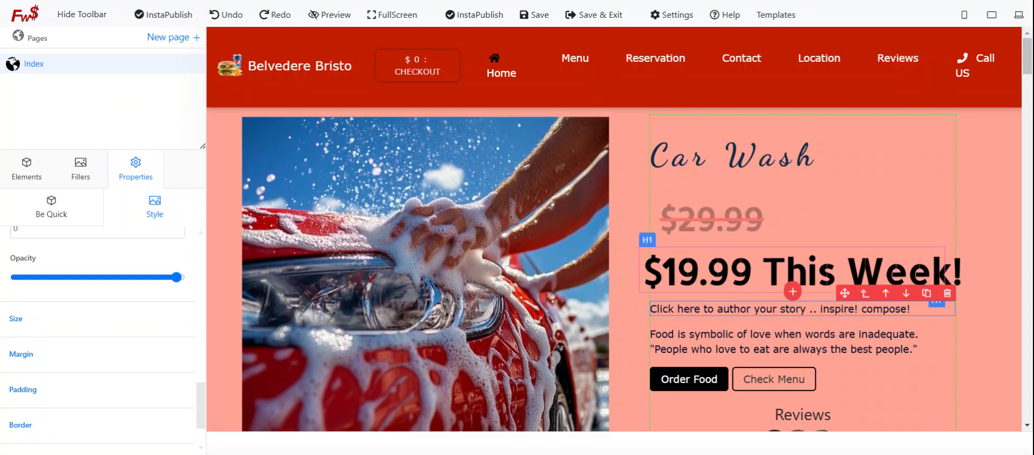
- Increase the height of the underlined "Edit" heading above the menu section to 121 px
{"action": "scroll", "coordinate": [684, 392], "scroll_direction": "down", "scroll_amount": 5}
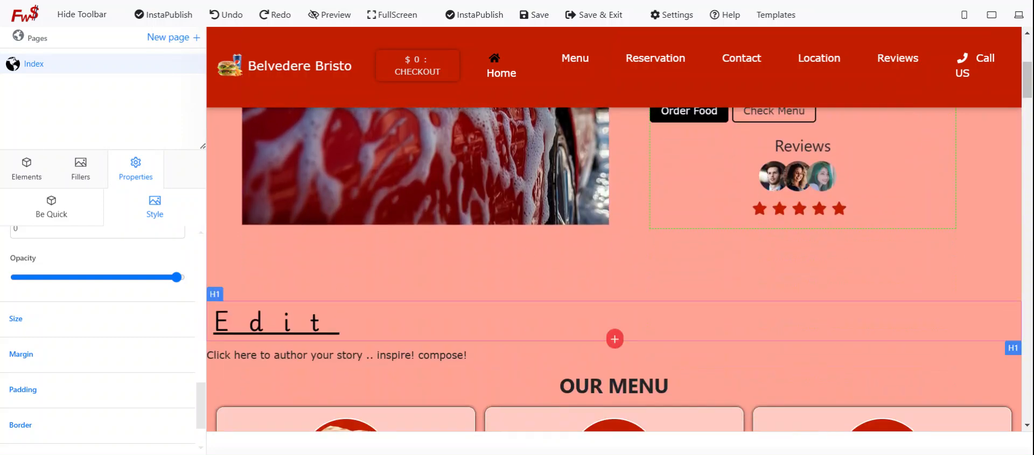
{"action": "left_click", "coordinate": [350, 328]}
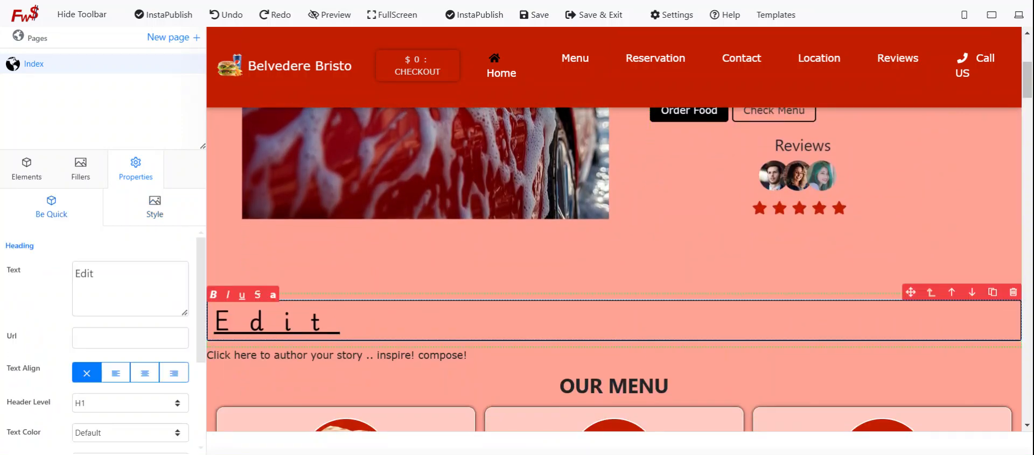
{"action": "left_click", "coordinate": [155, 207]}
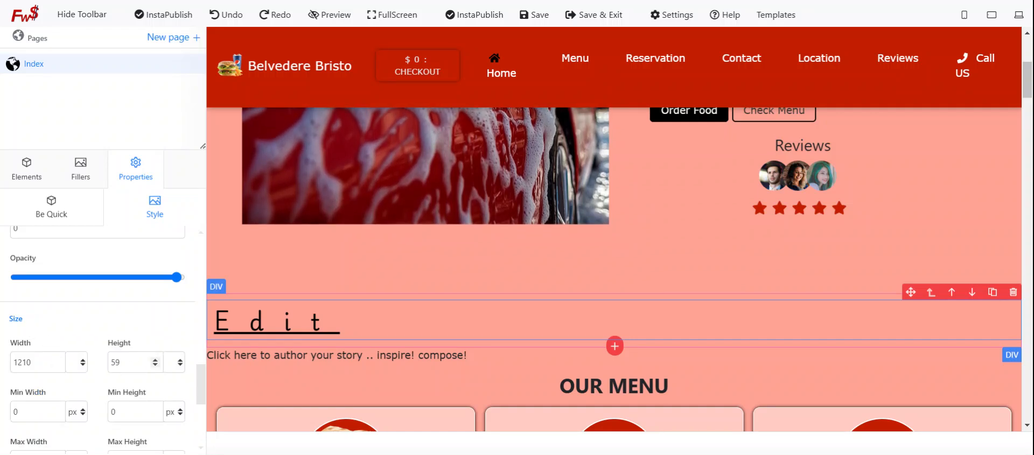
{"action": "left_click", "coordinate": [154, 360]}
{"action": "left_click", "coordinate": [154, 362]}
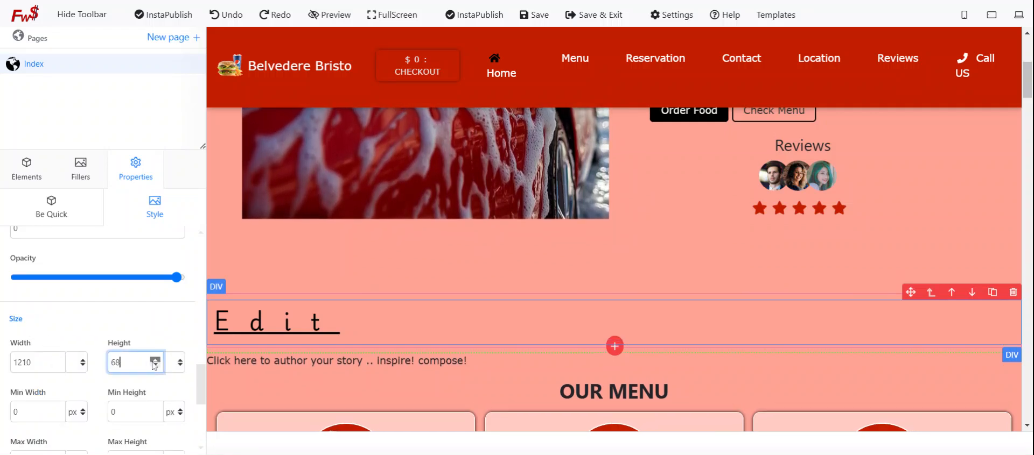
{"action": "left_click", "coordinate": [154, 362]}
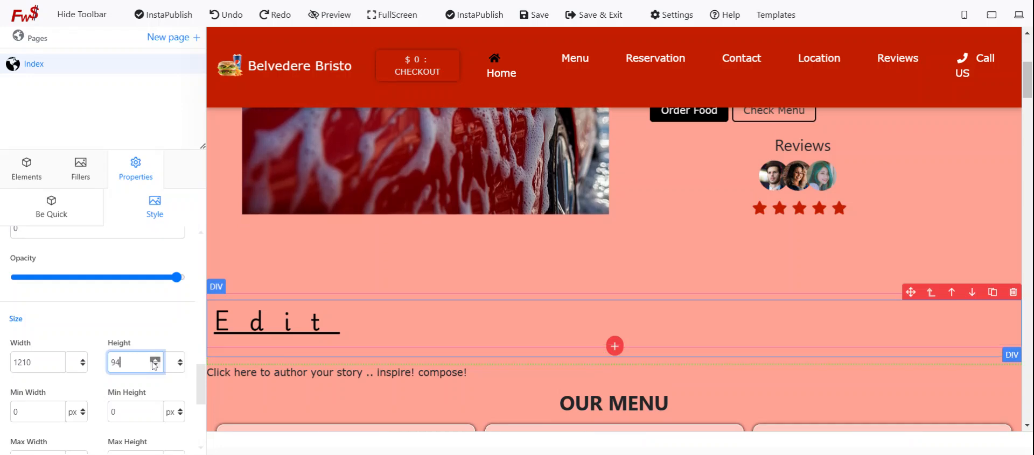
{"action": "left_click", "coordinate": [154, 362]}
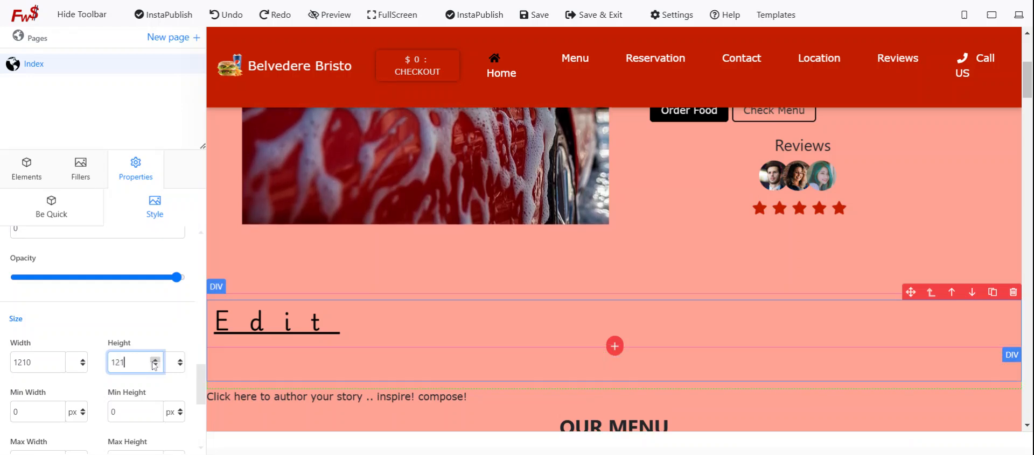
- Try dark red background colors on the "Edit" heading, first #b8001b and then #ab0027
{"action": "left_click", "coordinate": [519, 355]}
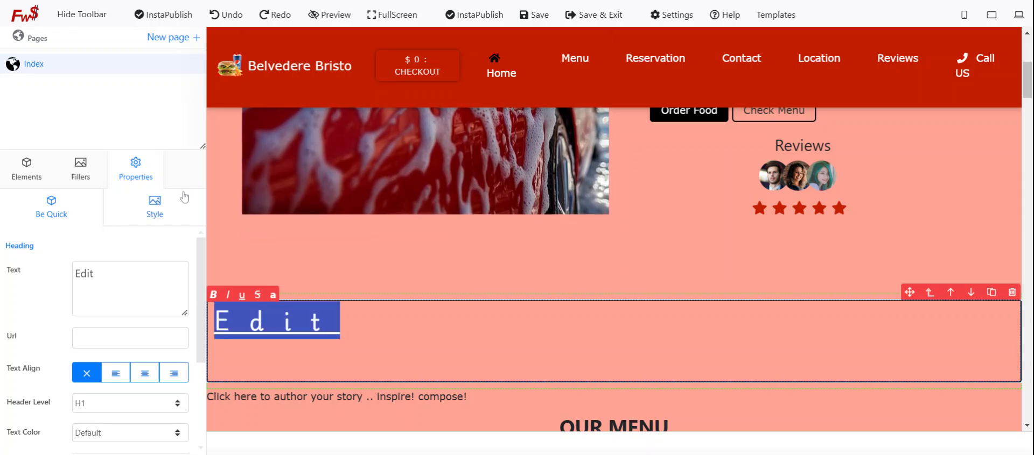
{"action": "left_click", "coordinate": [155, 208]}
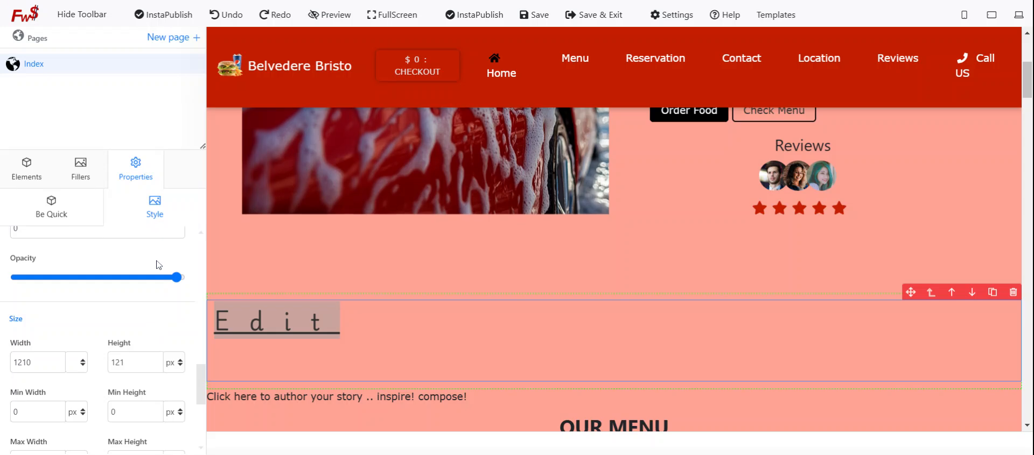
{"action": "scroll", "coordinate": [161, 338], "scroll_direction": "up", "scroll_amount": 5}
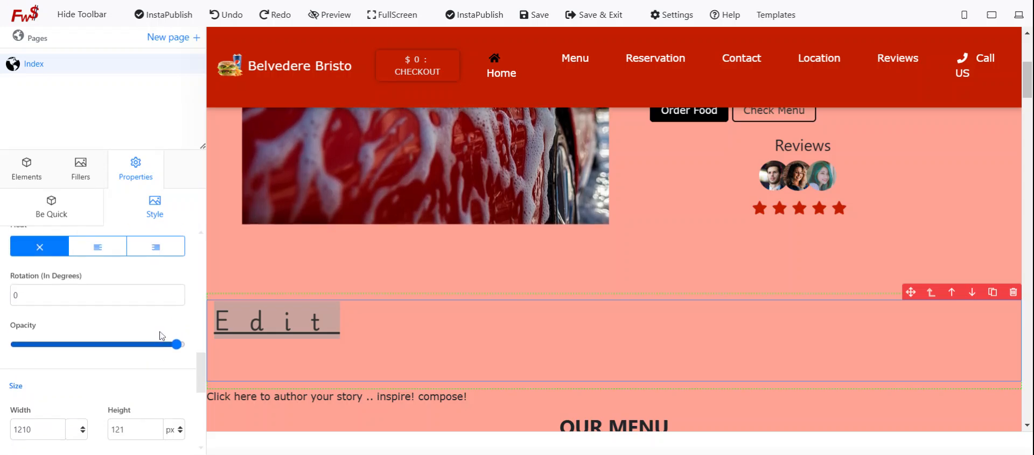
{"action": "scroll", "coordinate": [160, 330], "scroll_direction": "down", "scroll_amount": 2}
{"action": "scroll", "coordinate": [124, 334], "scroll_direction": "down", "scroll_amount": 3}
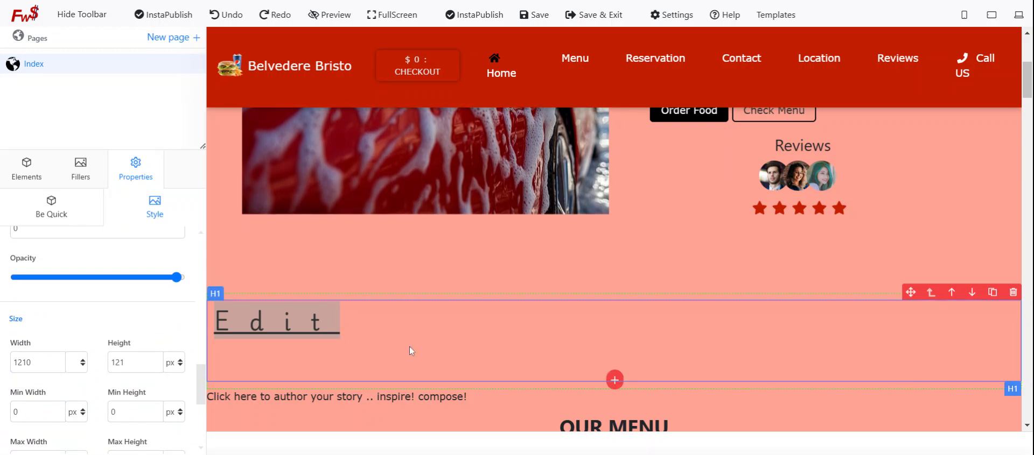
{"action": "scroll", "coordinate": [156, 351], "scroll_direction": "up", "scroll_amount": 5}
{"action": "scroll", "coordinate": [156, 350], "scroll_direction": "up", "scroll_amount": 5}
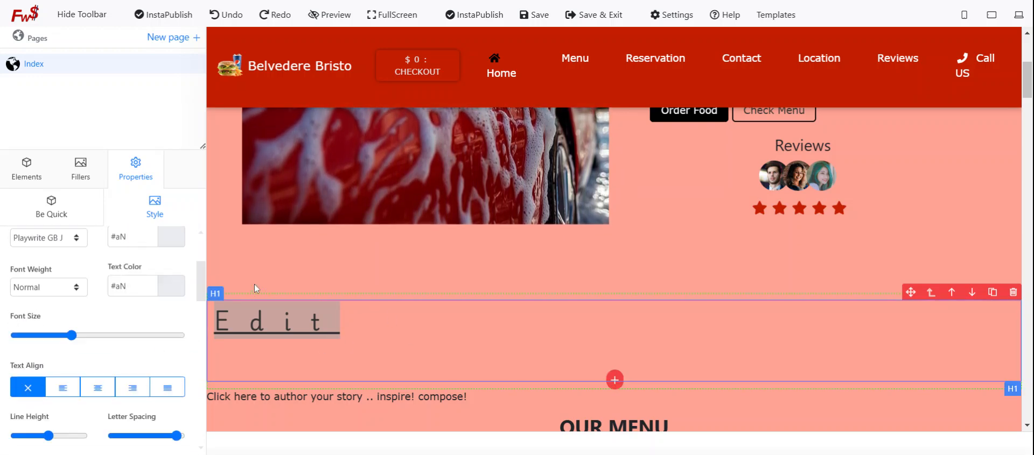
{"action": "scroll", "coordinate": [245, 286], "scroll_direction": "up", "scroll_amount": 2}
{"action": "scroll", "coordinate": [346, 357], "scroll_direction": "down", "scroll_amount": 3}
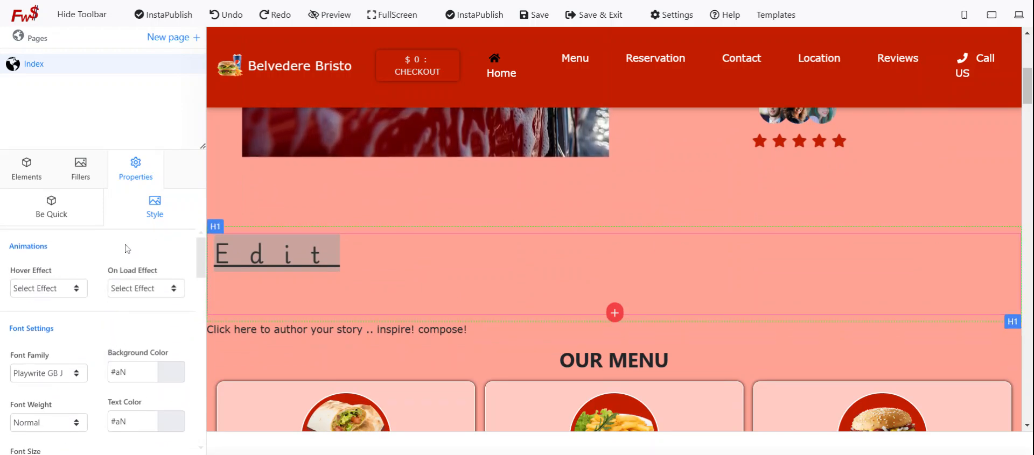
{"action": "left_click", "coordinate": [171, 372]}
{"action": "left_click", "coordinate": [168, 408]}
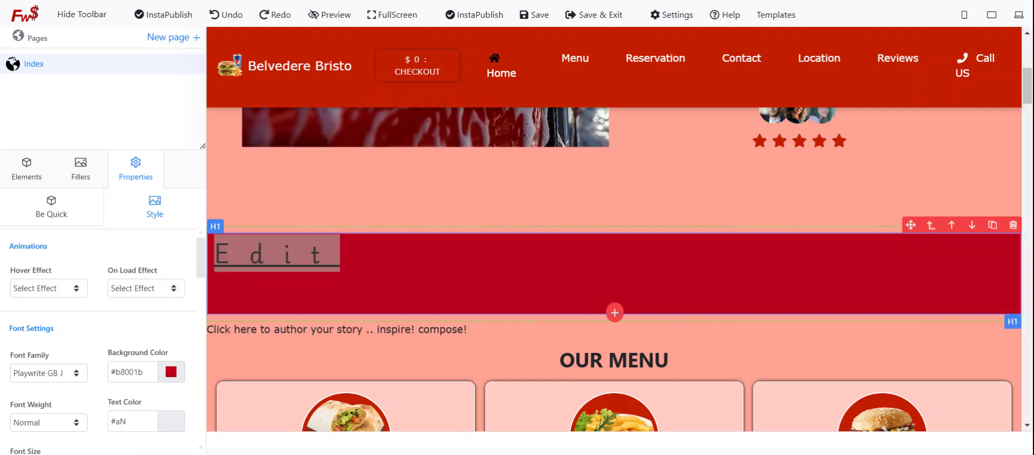
{"action": "scroll", "coordinate": [160, 320], "scroll_direction": "down", "scroll_amount": 1}
{"action": "left_click", "coordinate": [170, 305]}
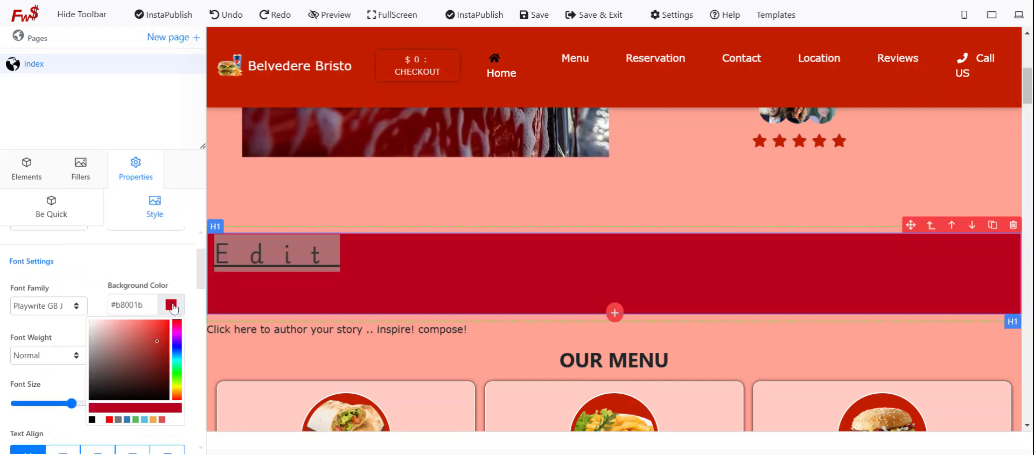
{"action": "left_click", "coordinate": [151, 346]}
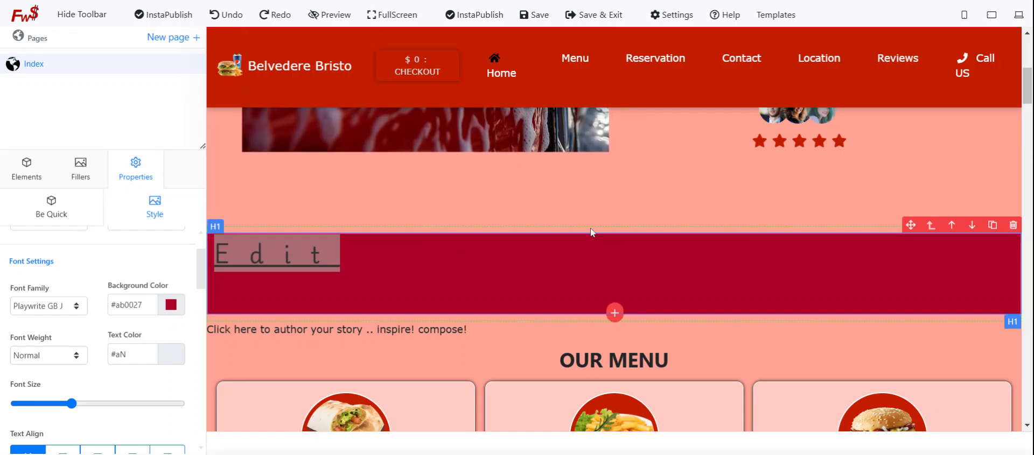
- Copy the header bar's background color #c41d00 and apply it as the background color of the "Edit" heading
{"action": "left_click", "coordinate": [304, 98]}
{"action": "left_click", "coordinate": [170, 209]}
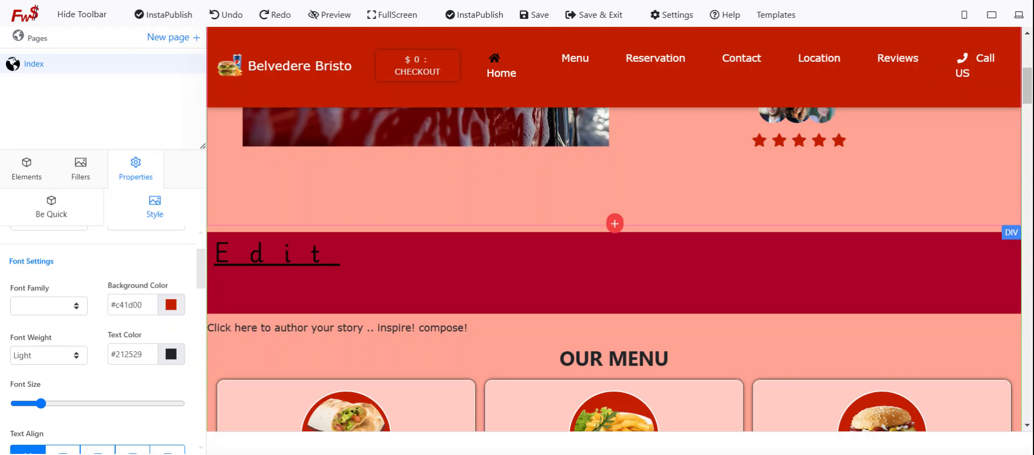
{"action": "left_click_drag", "start_coordinate": [144, 306], "coordinate": [106, 309]}
{"action": "key", "text": "ctrl+c"}
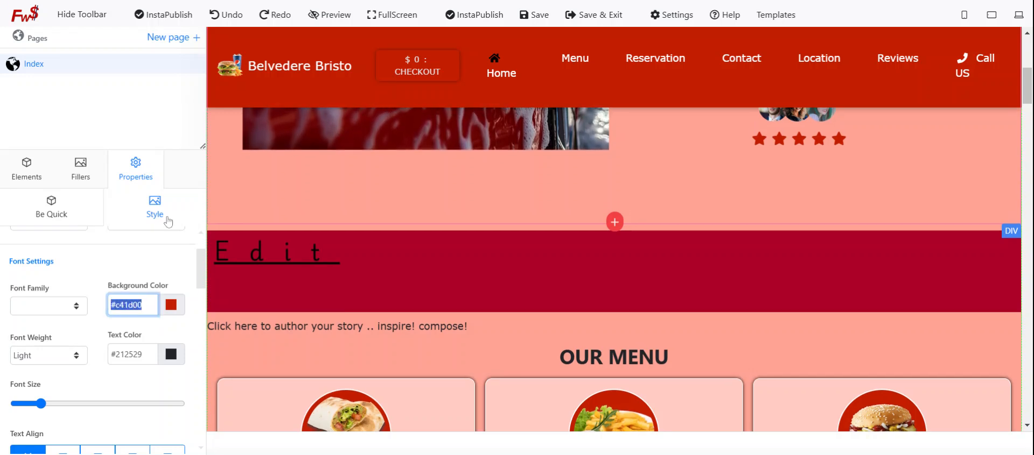
{"action": "left_click", "coordinate": [301, 297]}
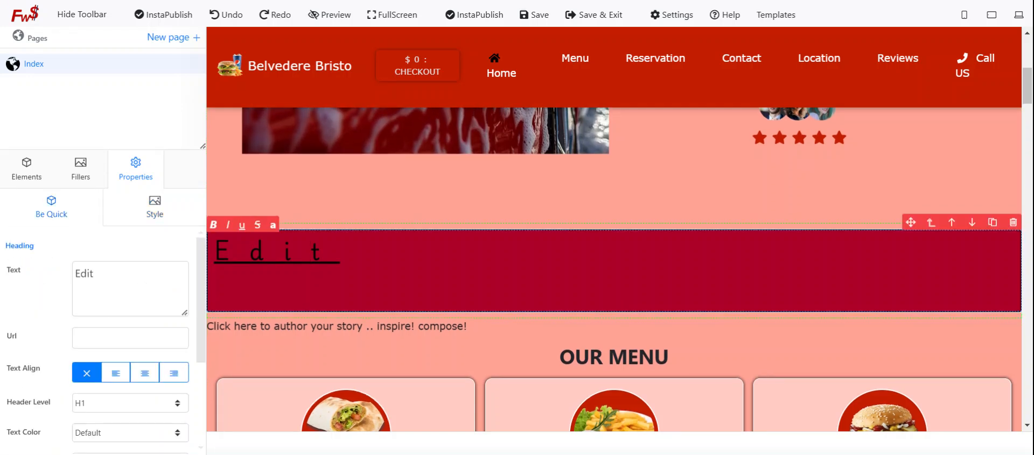
{"action": "left_click", "coordinate": [155, 213]}
{"action": "left_click_drag", "start_coordinate": [133, 305], "coordinate": [111, 304]}
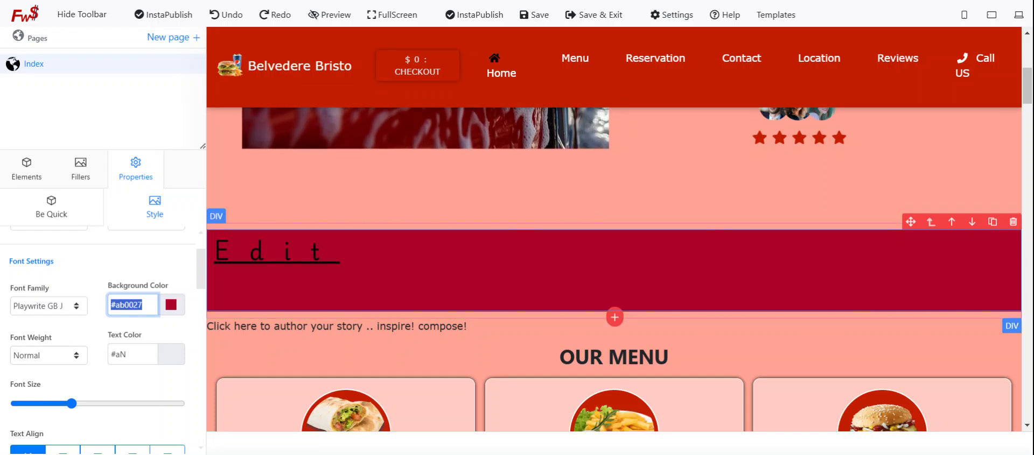
{"action": "key", "text": "ctrl+v"}
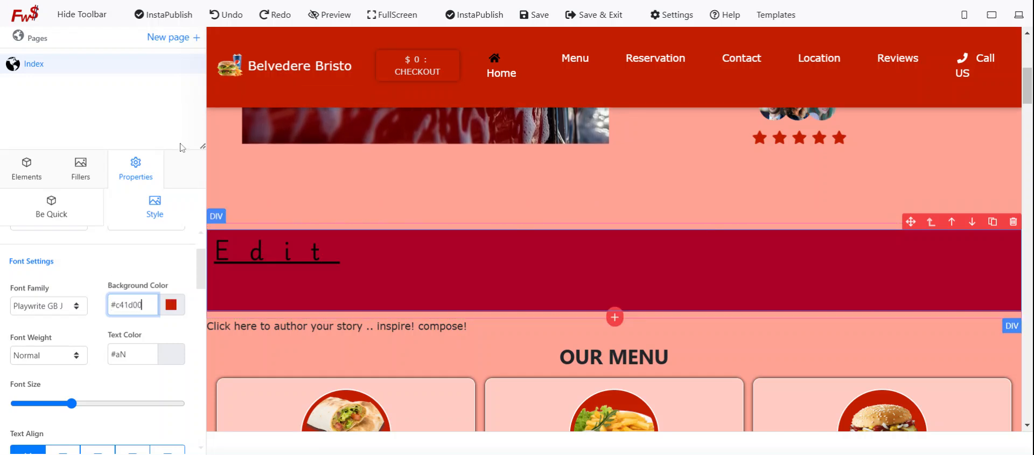
{"action": "key", "text": "Tab"}
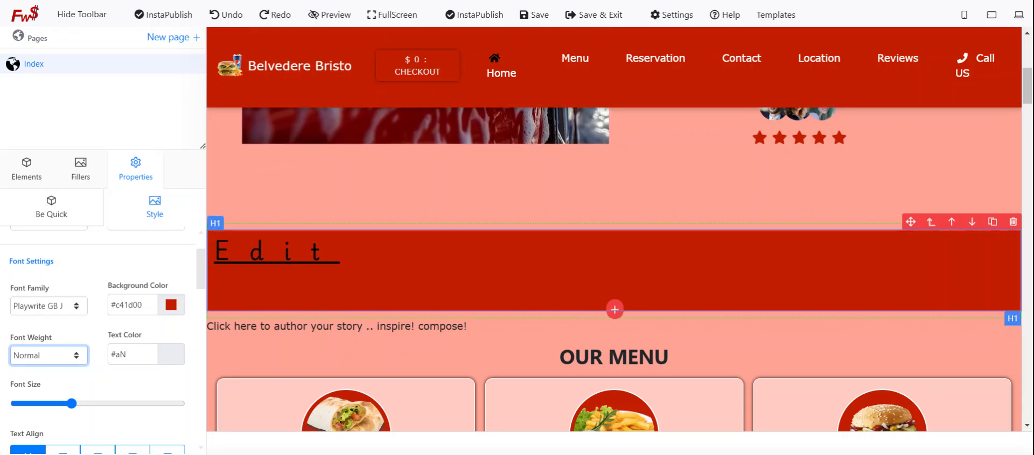
{"action": "scroll", "coordinate": [530, 309], "scroll_direction": "up", "scroll_amount": 6}
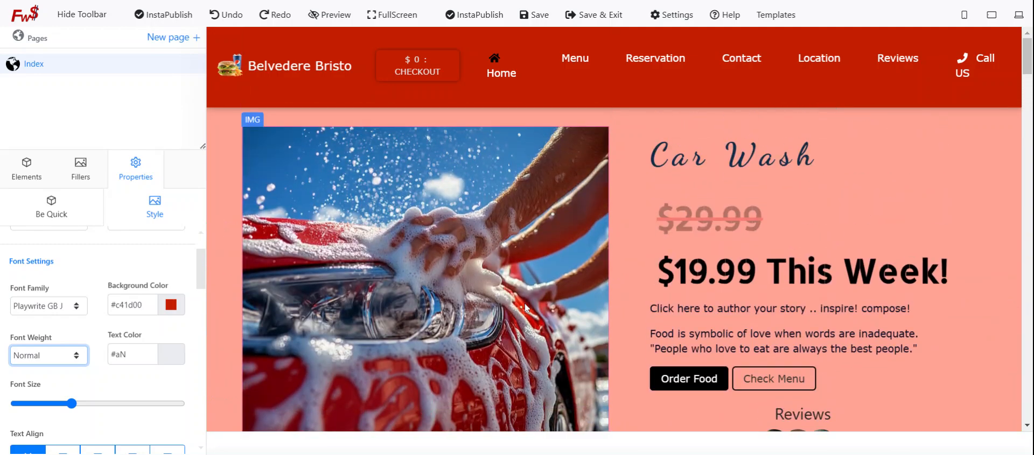
{"action": "scroll", "coordinate": [530, 309], "scroll_direction": "down", "scroll_amount": 7}
{"action": "scroll", "coordinate": [540, 315], "scroll_direction": "up", "scroll_amount": 3}
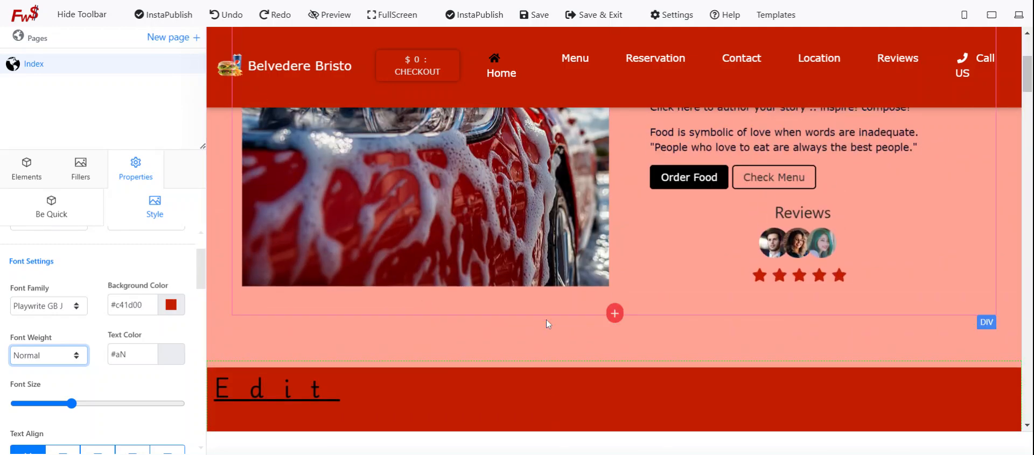
- Replace the text of the "Edit" heading above the menu section with "Our Menu"
{"action": "scroll", "coordinate": [739, 247], "scroll_direction": "down", "scroll_amount": 2}
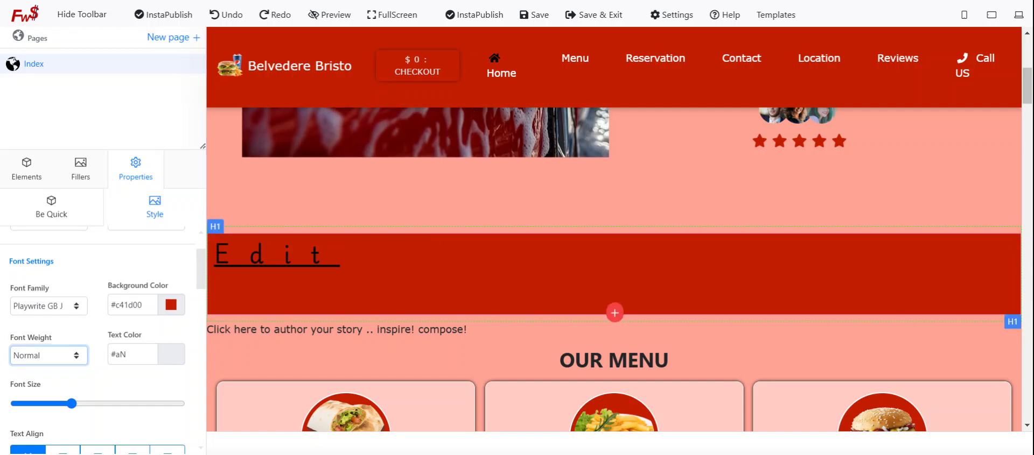
{"action": "left_click", "coordinate": [311, 253]}
{"action": "double_click", "coordinate": [310, 253]}
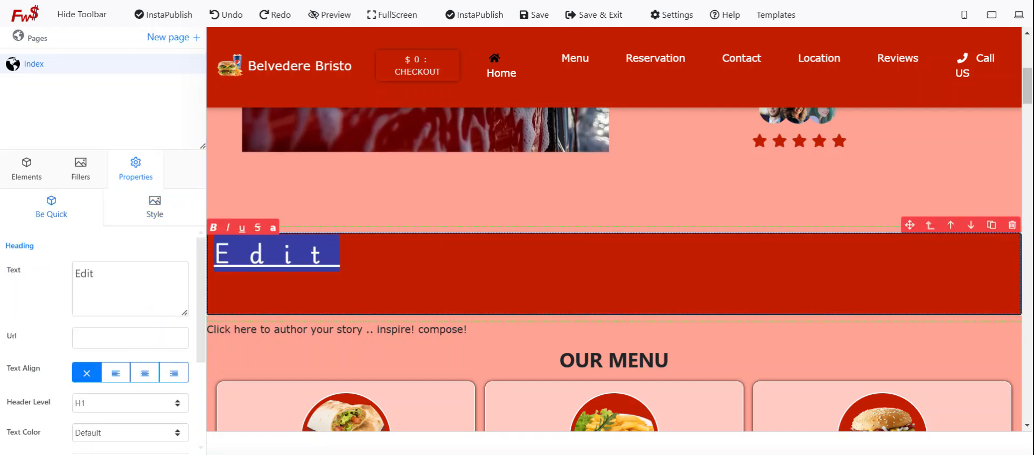
{"action": "left_click_drag", "start_coordinate": [102, 275], "coordinate": [52, 276]}
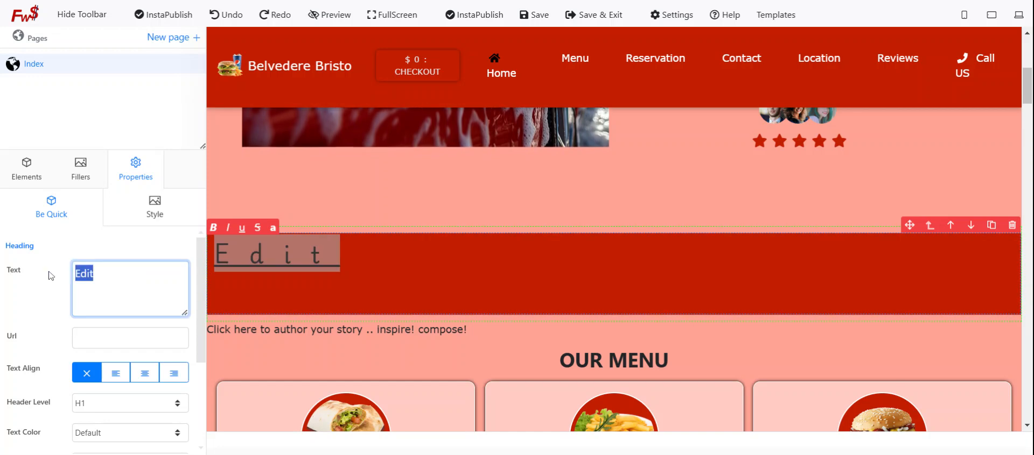
{"action": "type", "text": "Our Mnu"}
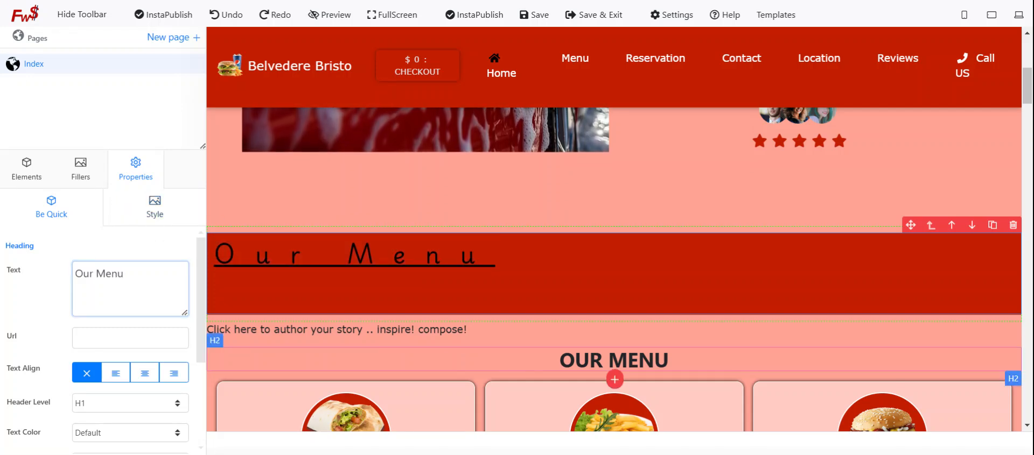
- Increase the font size of the new "Our Menu" heading in the red band
{"action": "left_click", "coordinate": [575, 359]}
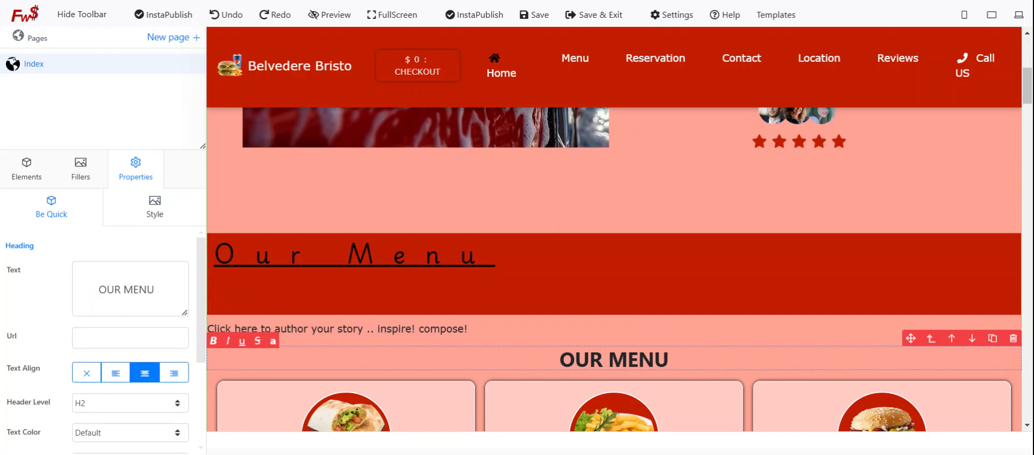
{"action": "left_click", "coordinate": [709, 285]}
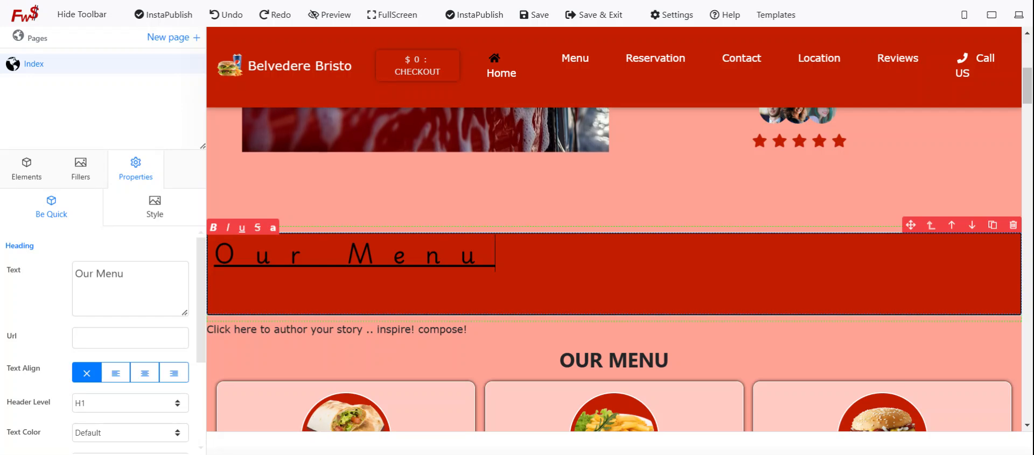
{"action": "left_click", "coordinate": [167, 222]}
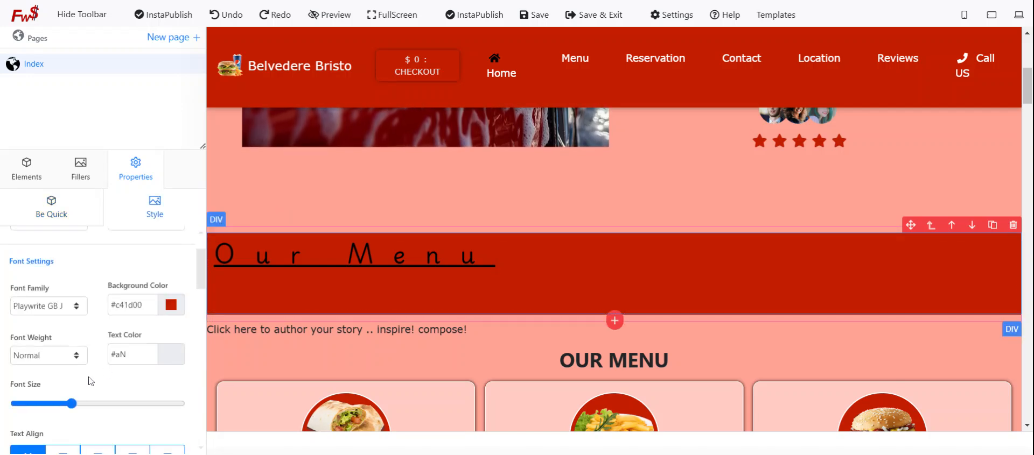
{"action": "left_click_drag", "start_coordinate": [77, 405], "coordinate": [112, 409]}
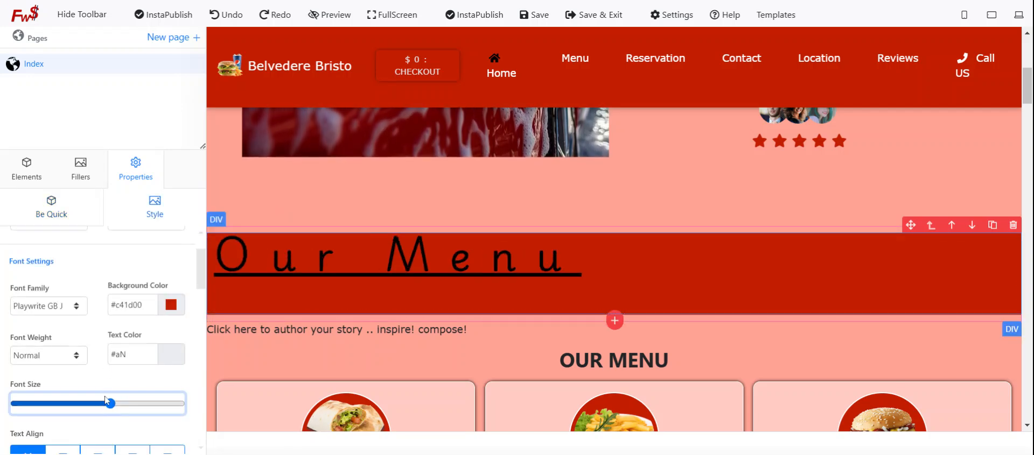
{"action": "scroll", "coordinate": [78, 318], "scroll_direction": "up", "scroll_amount": 1}
{"action": "scroll", "coordinate": [71, 337], "scroll_direction": "down", "scroll_amount": 1}
- Try the Tiro Devanagari and Germania One fonts on the "Our Menu" heading and settle on Playwrite GB S
{"action": "left_click", "coordinate": [69, 301]}
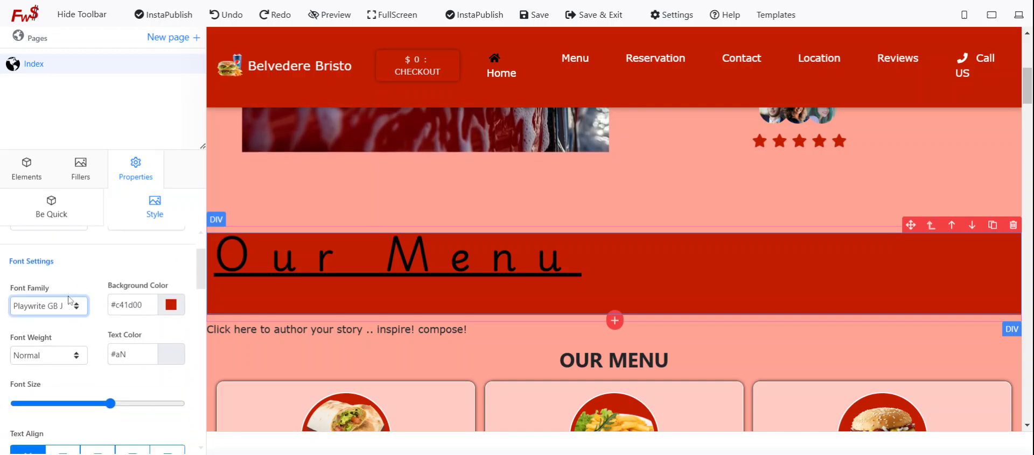
{"action": "left_click", "coordinate": [51, 176]}
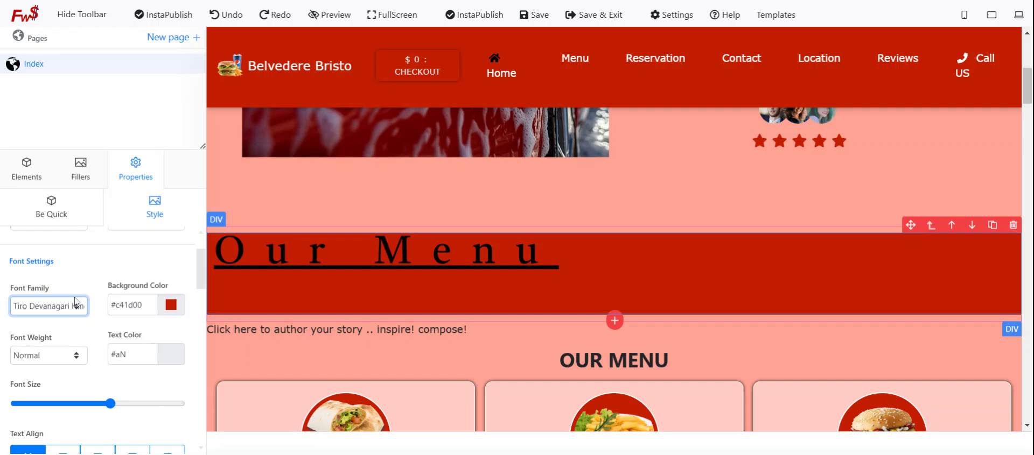
{"action": "left_click", "coordinate": [81, 171]}
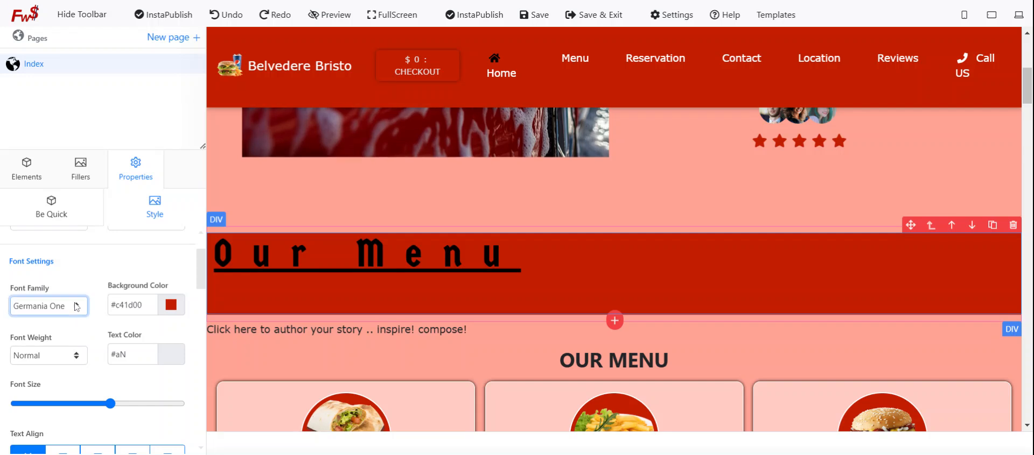
{"action": "left_click", "coordinate": [59, 160]}
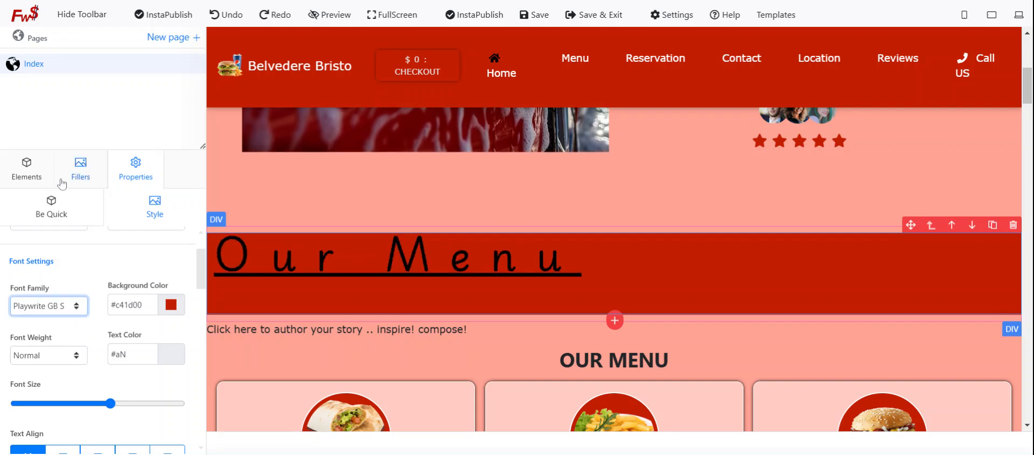
- Set the "Our Menu" heading's font weight to Ultra-Bold and reduce its font size slightly
{"action": "left_click", "coordinate": [51, 342]}
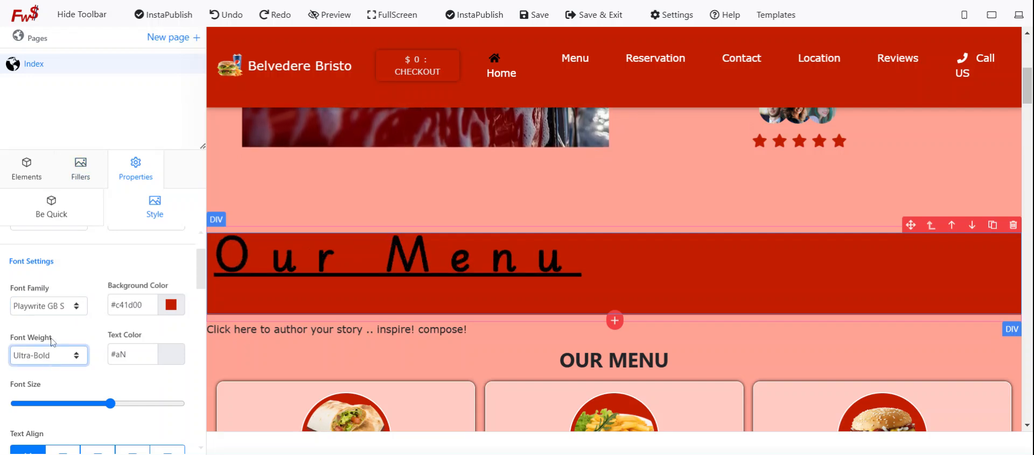
{"action": "left_click_drag", "start_coordinate": [110, 403], "coordinate": [96, 404]}
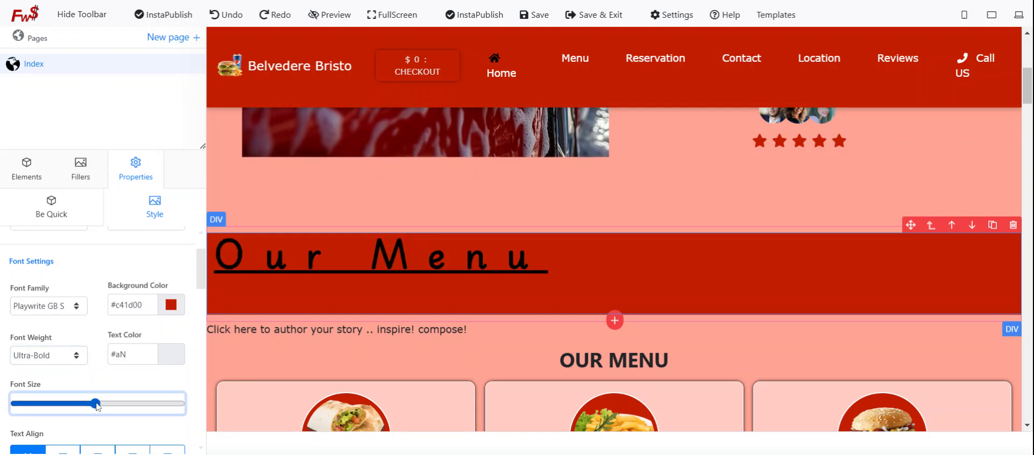
- Remove the underline from the "Our Menu" heading and center its text
{"action": "scroll", "coordinate": [100, 396], "scroll_direction": "down", "scroll_amount": 4}
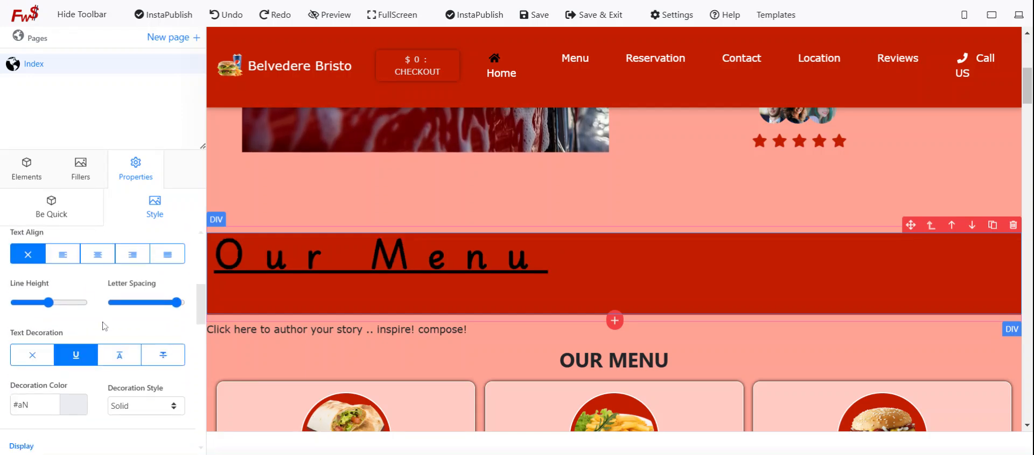
{"action": "left_click", "coordinate": [39, 358]}
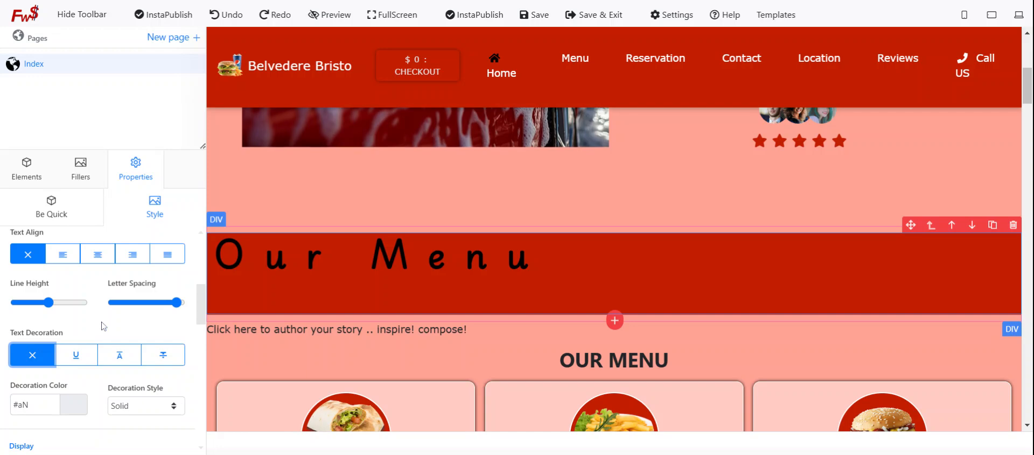
{"action": "left_click", "coordinate": [98, 254]}
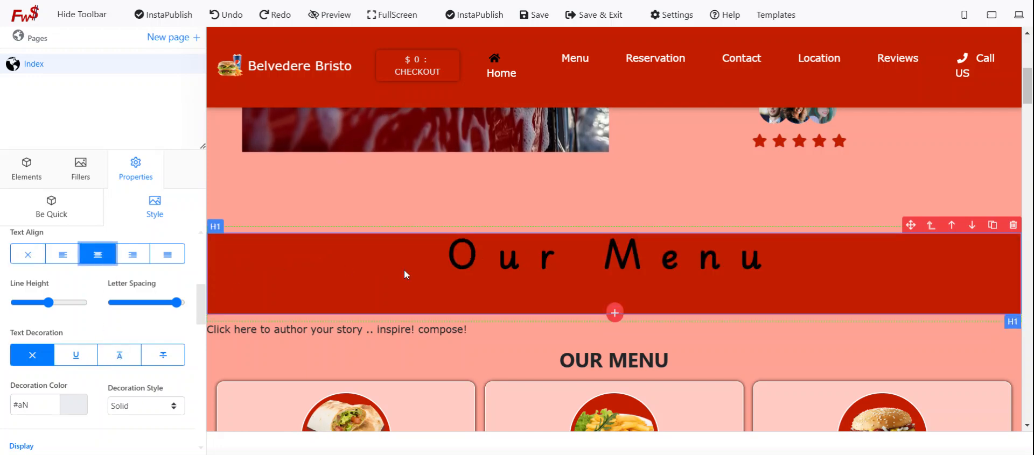
- Set the top padding of the "Our Menu" heading to 32 px
{"action": "left_click", "coordinate": [538, 253]}
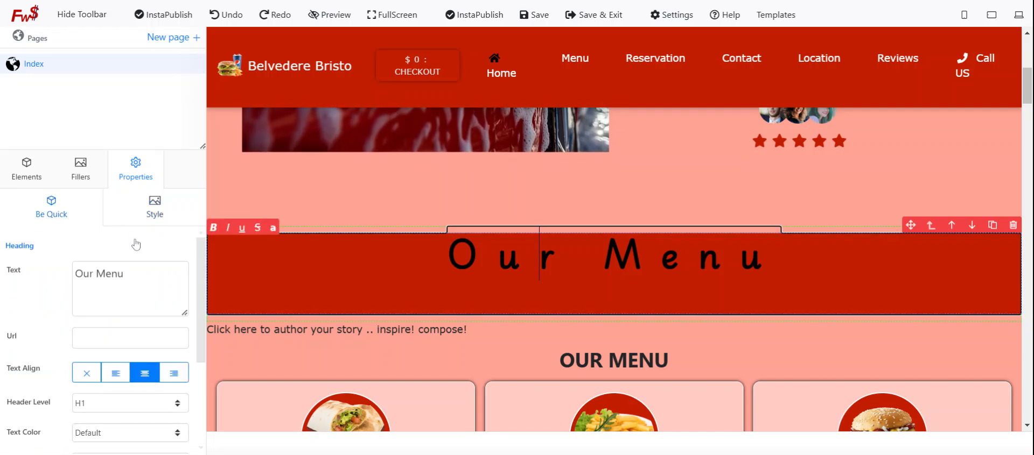
{"action": "left_click", "coordinate": [161, 210]}
{"action": "scroll", "coordinate": [136, 377], "scroll_direction": "down", "scroll_amount": 5}
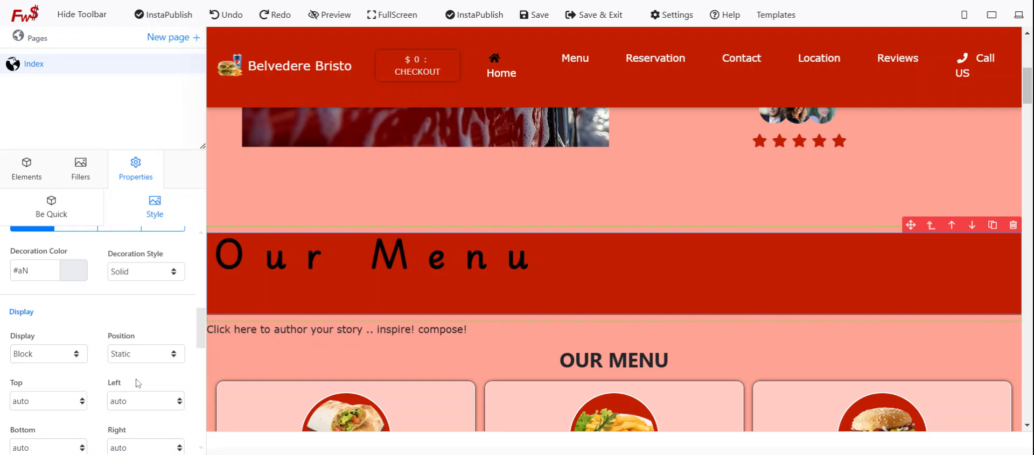
{"action": "scroll", "coordinate": [139, 381], "scroll_direction": "down", "scroll_amount": 5}
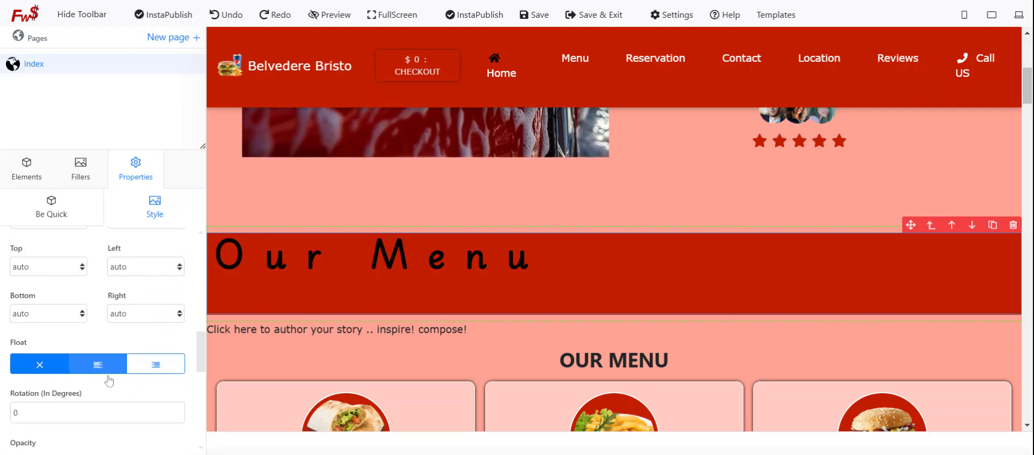
{"action": "scroll", "coordinate": [120, 394], "scroll_direction": "down", "scroll_amount": 7}
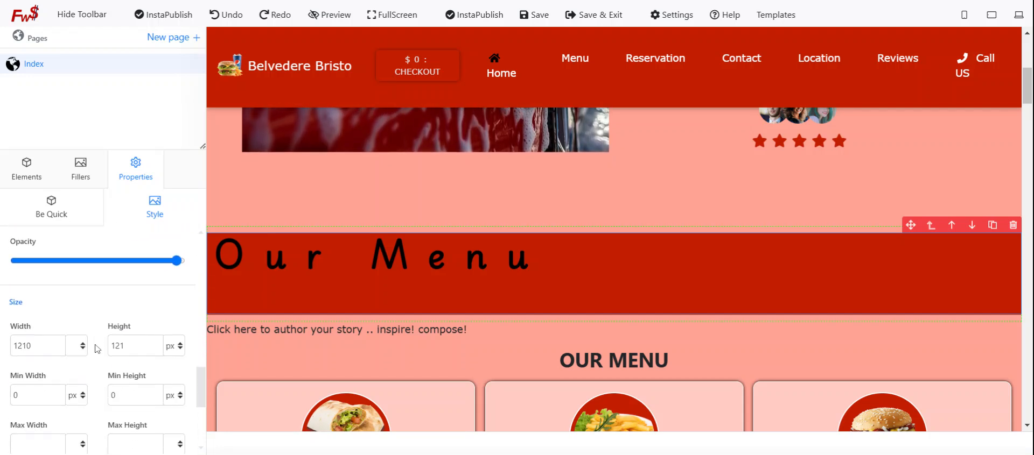
{"action": "scroll", "coordinate": [148, 383], "scroll_direction": "down", "scroll_amount": 3}
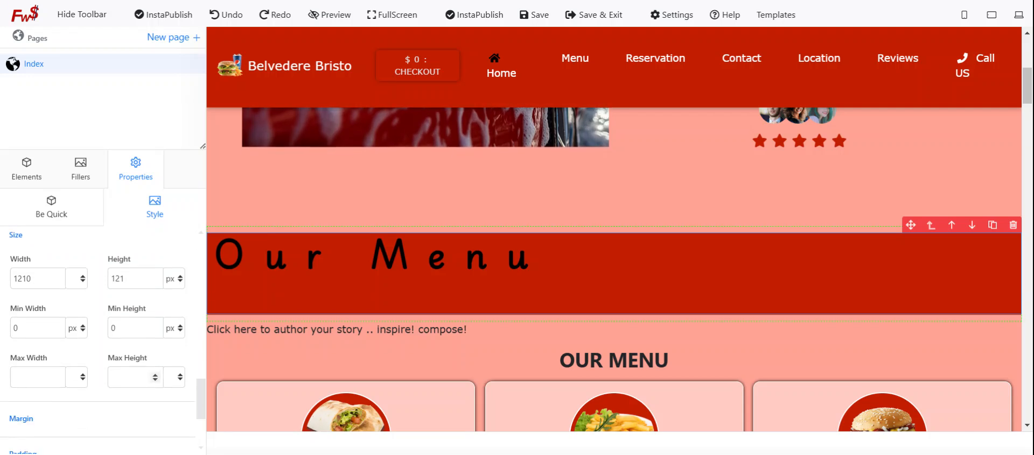
{"action": "scroll", "coordinate": [124, 396], "scroll_direction": "down", "scroll_amount": 3}
{"action": "scroll", "coordinate": [38, 387], "scroll_direction": "down", "scroll_amount": 3}
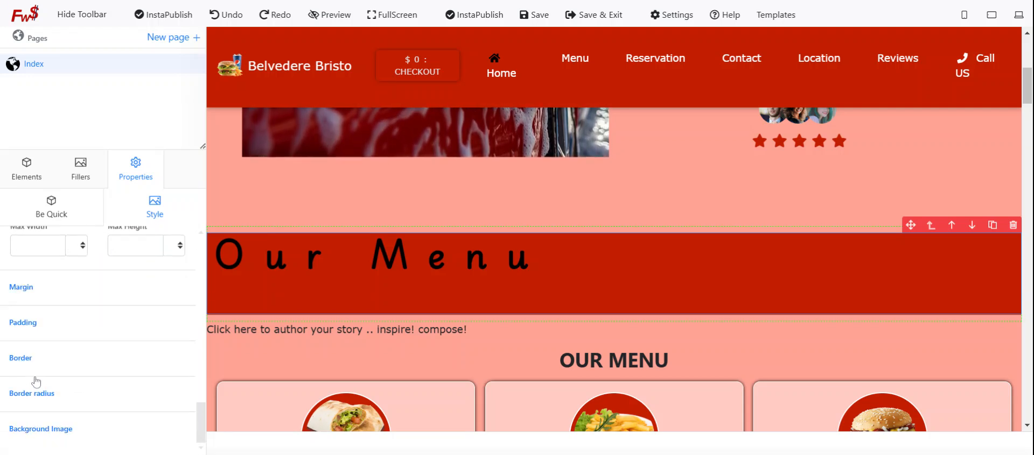
{"action": "left_click", "coordinate": [46, 332]}
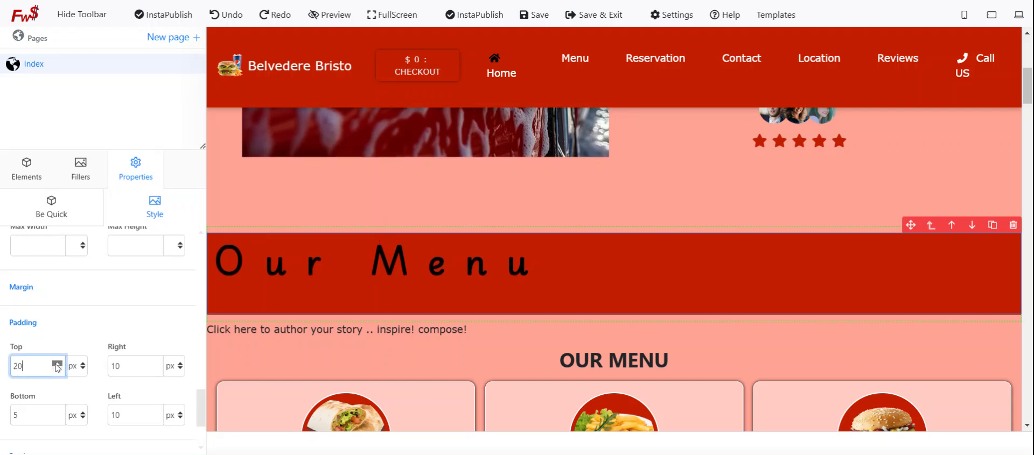
{"action": "left_click", "coordinate": [57, 364]}
{"action": "left_click", "coordinate": [57, 364]}
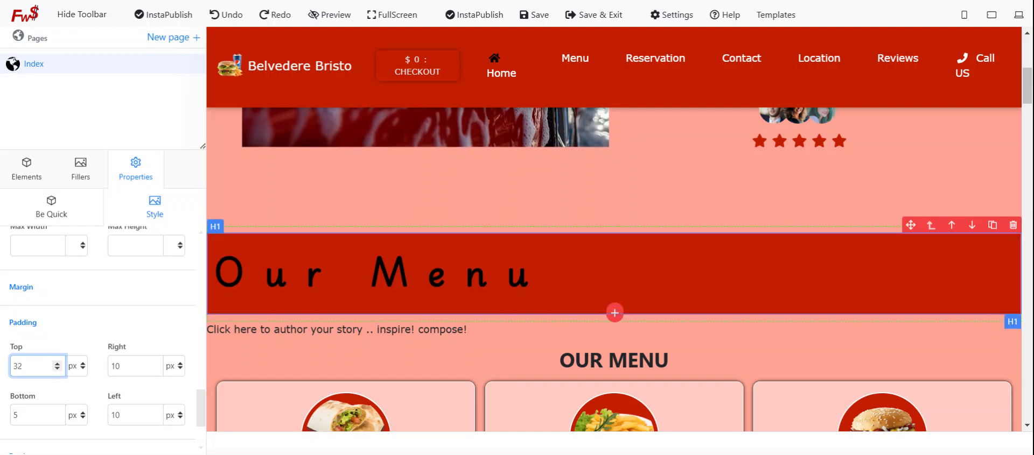
- Center the "Our Menu" heading's text horizontally in the red band again
{"action": "scroll", "coordinate": [92, 317], "scroll_direction": "up", "scroll_amount": 5}
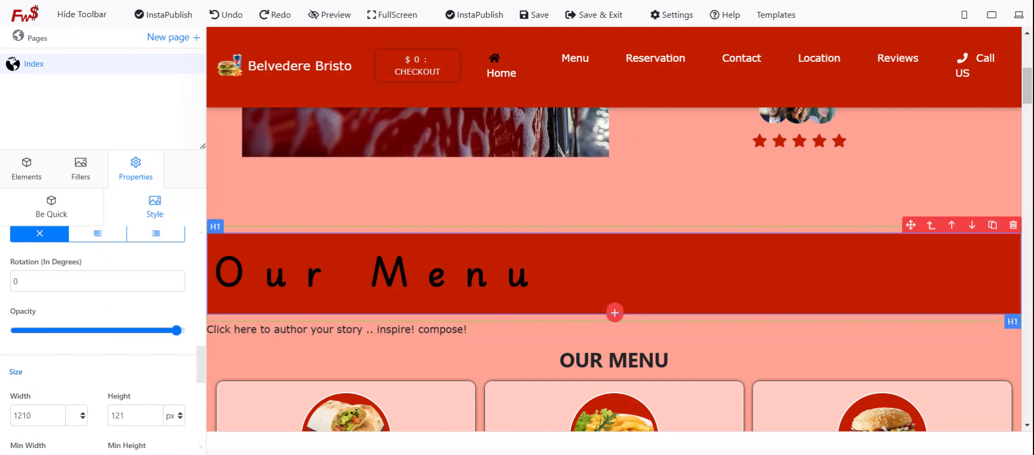
{"action": "scroll", "coordinate": [102, 330], "scroll_direction": "up", "scroll_amount": 3}
{"action": "scroll", "coordinate": [115, 379], "scroll_direction": "down", "scroll_amount": 3}
{"action": "scroll", "coordinate": [100, 388], "scroll_direction": "up", "scroll_amount": 7}
{"action": "scroll", "coordinate": [96, 320], "scroll_direction": "up", "scroll_amount": 5}
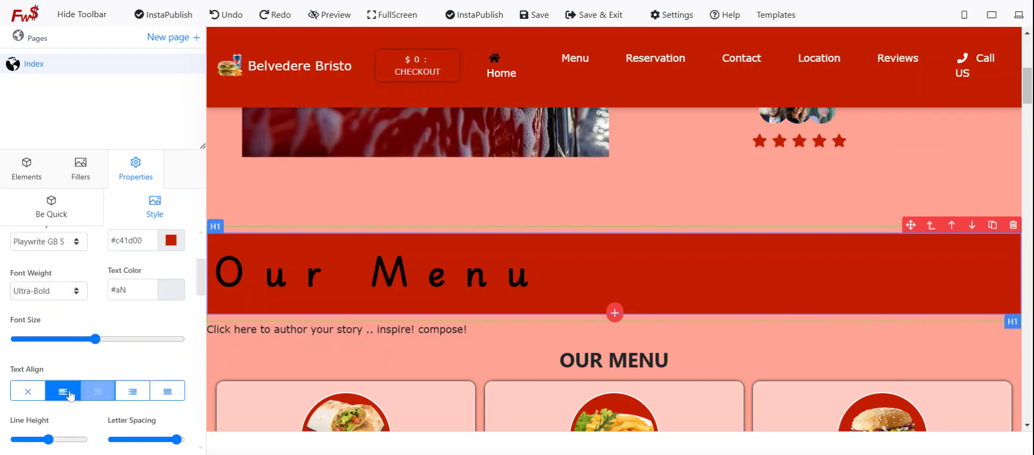
{"action": "left_click", "coordinate": [100, 393]}
{"action": "scroll", "coordinate": [114, 387], "scroll_direction": "down", "scroll_amount": 2}
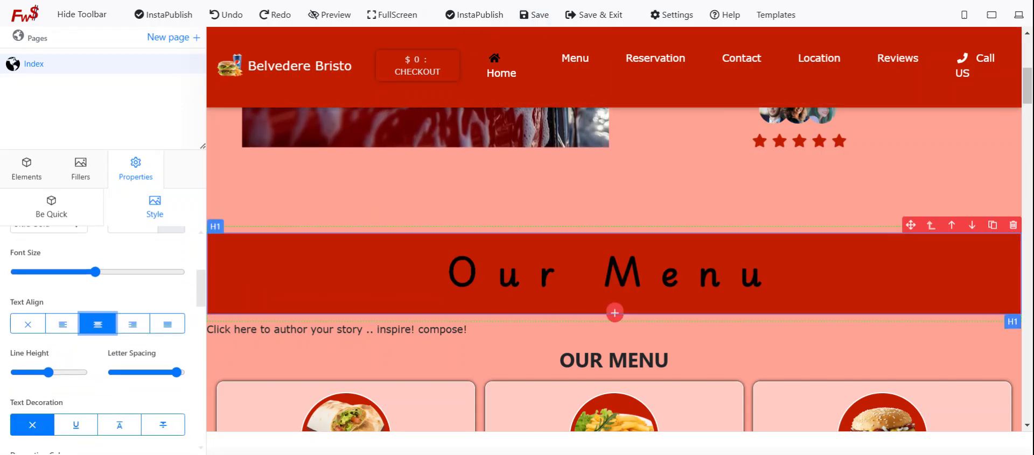
{"action": "scroll", "coordinate": [614, 269], "scroll_direction": "down", "scroll_amount": 3}
{"action": "scroll", "coordinate": [614, 269], "scroll_direction": "up", "scroll_amount": 3}
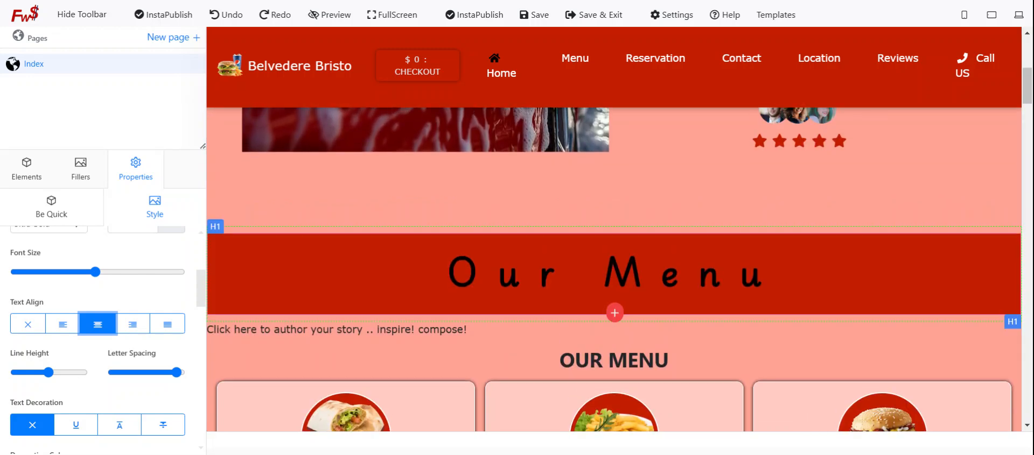
- Check the placeholder line and the "Our Menu" heading's alignment and style settings, and review the page up to the hero section
{"action": "scroll", "coordinate": [94, 357], "scroll_direction": "down", "scroll_amount": 4}
{"action": "scroll", "coordinate": [531, 341], "scroll_direction": "down", "scroll_amount": 2}
{"action": "scroll", "coordinate": [157, 297], "scroll_direction": "down", "scroll_amount": 2}
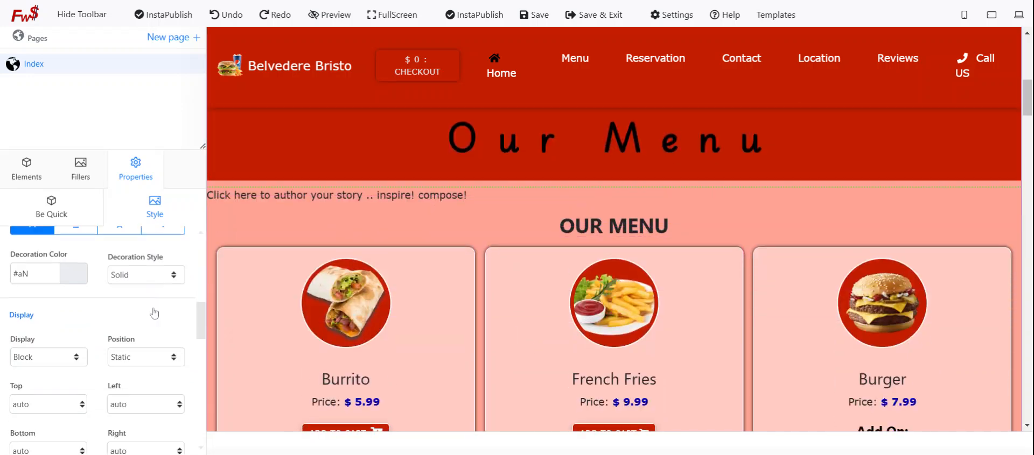
{"action": "left_click", "coordinate": [378, 196]}
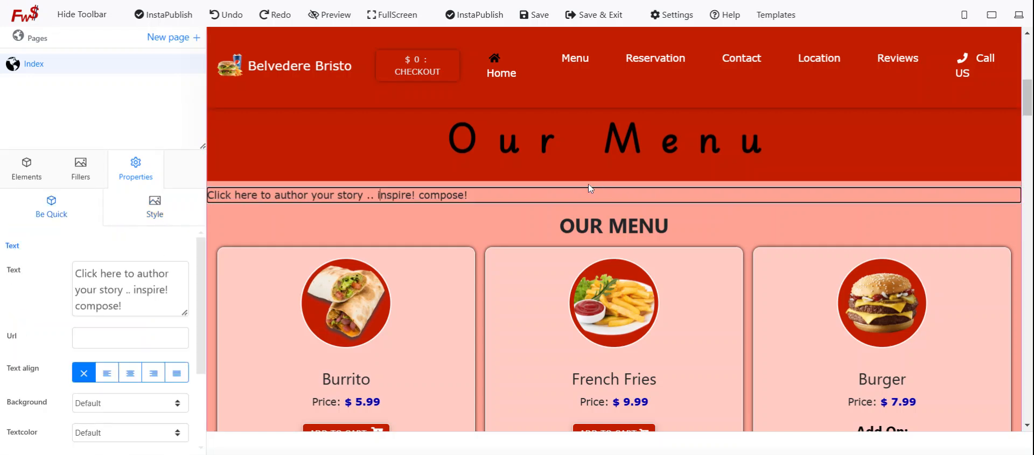
{"action": "scroll", "coordinate": [586, 221], "scroll_direction": "up", "scroll_amount": 2}
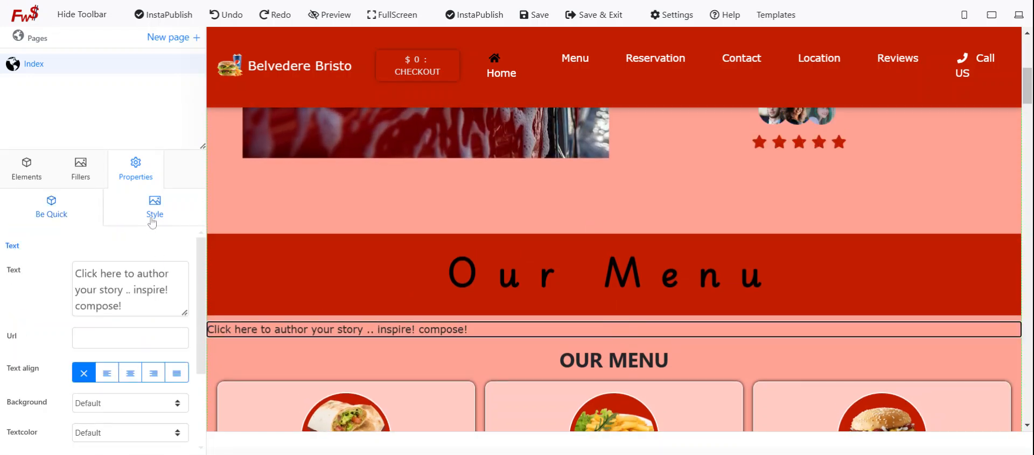
{"action": "left_click", "coordinate": [606, 275]}
{"action": "left_click", "coordinate": [155, 205]}
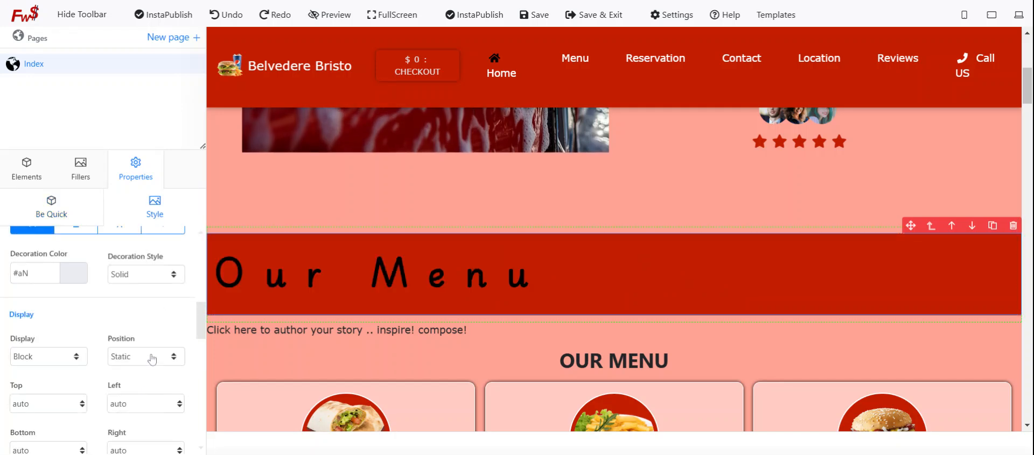
{"action": "double_click", "coordinate": [342, 273]}
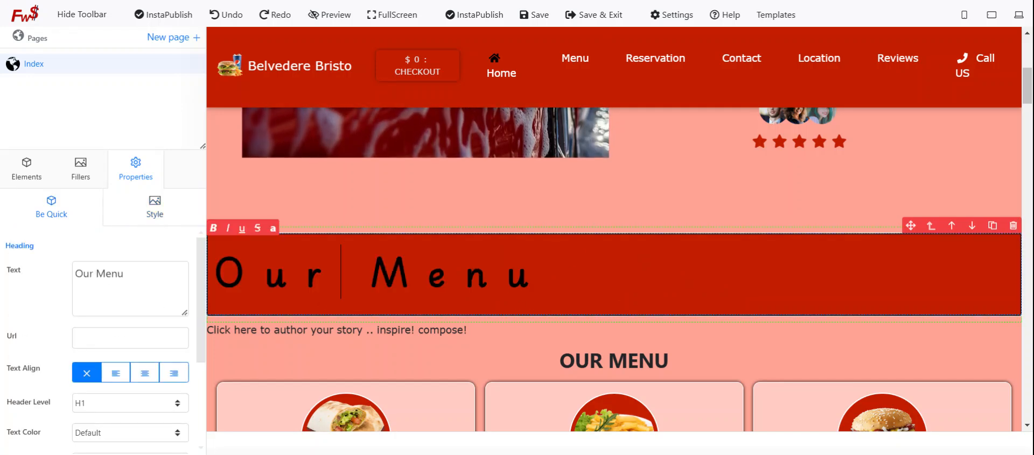
{"action": "scroll", "coordinate": [614, 269], "scroll_direction": "up", "scroll_amount": 5}
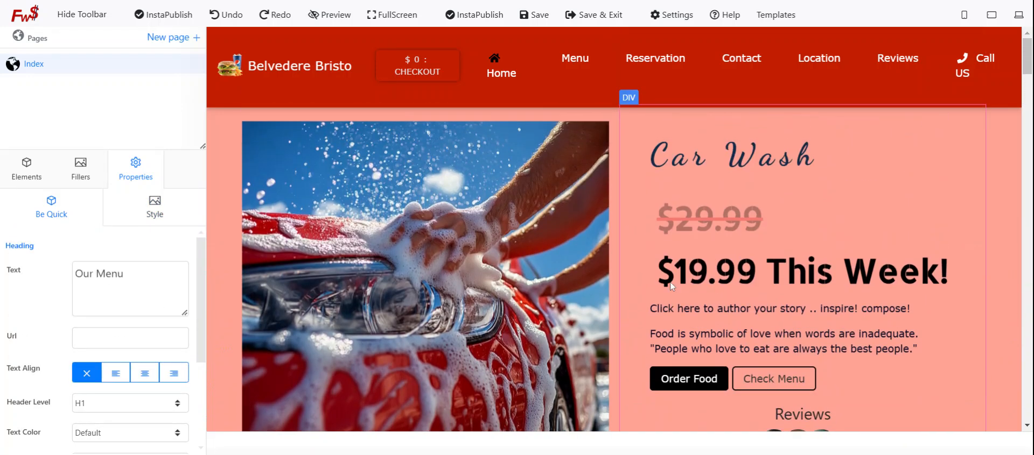
- Set the top padding of the "$19.99 This Week!" heading to 10 px
{"action": "double_click", "coordinate": [748, 271]}
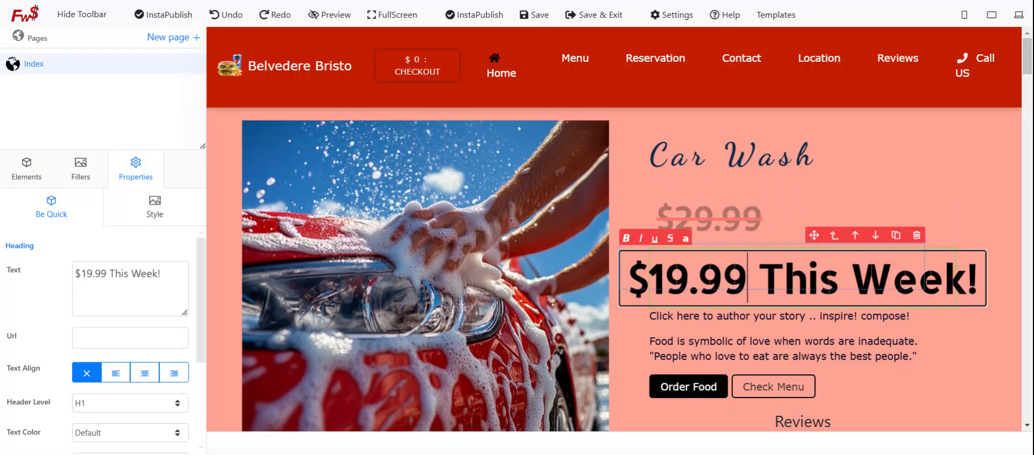
{"action": "scroll", "coordinate": [119, 312], "scroll_direction": "down", "scroll_amount": 4}
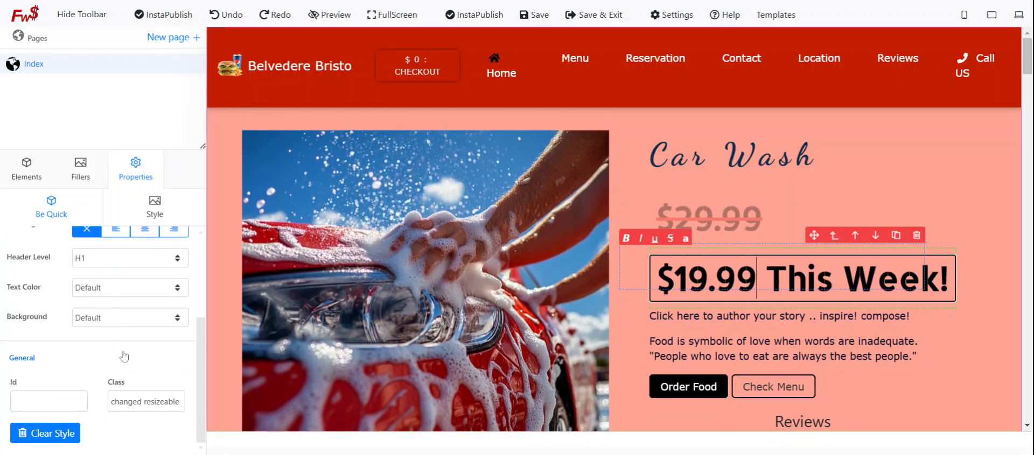
{"action": "scroll", "coordinate": [119, 317], "scroll_direction": "up", "scroll_amount": 2}
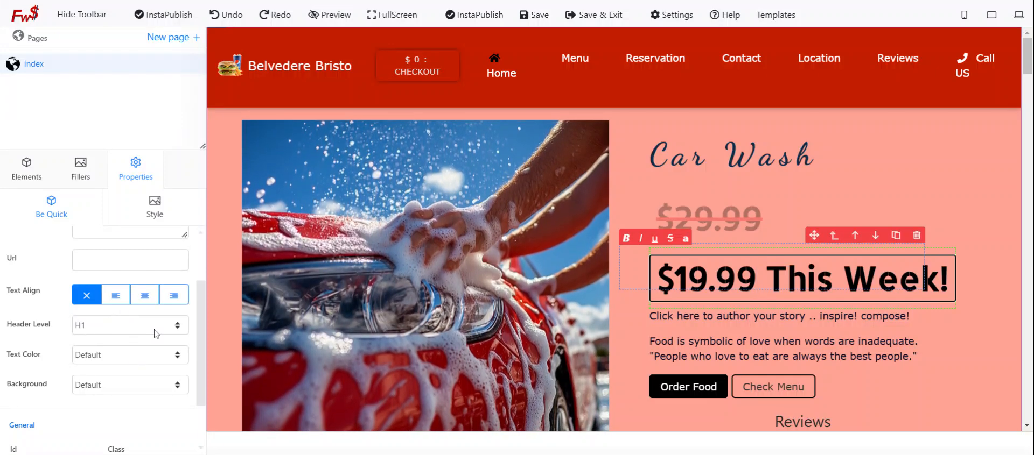
{"action": "left_click", "coordinate": [155, 207]}
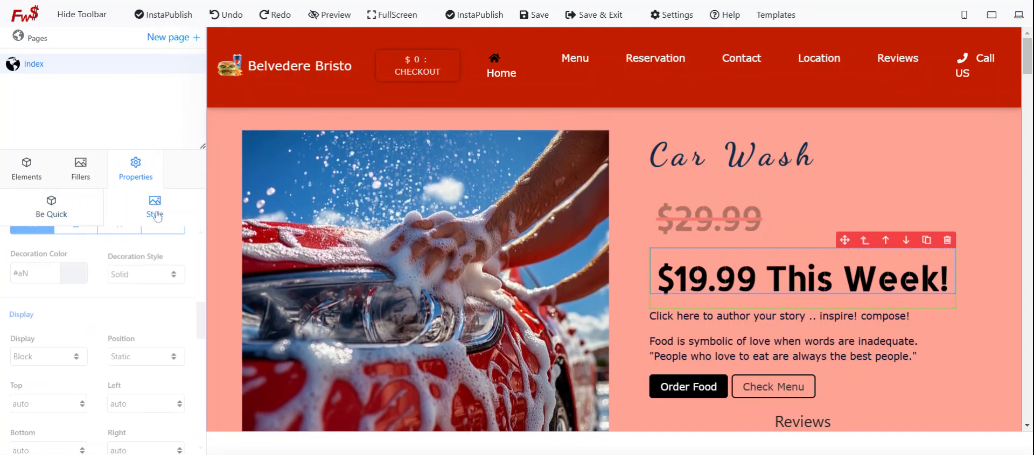
{"action": "scroll", "coordinate": [115, 372], "scroll_direction": "down", "scroll_amount": 5}
{"action": "scroll", "coordinate": [58, 386], "scroll_direction": "down", "scroll_amount": 3}
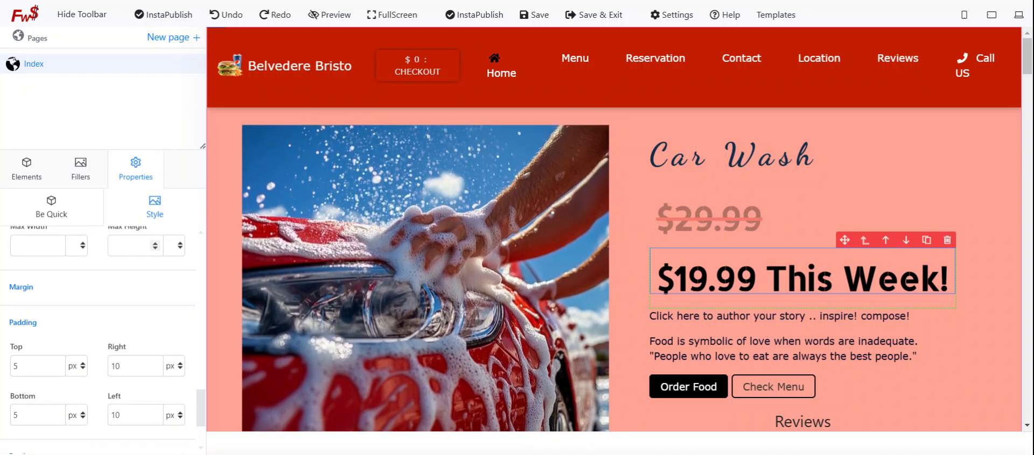
{"action": "scroll", "coordinate": [97, 323], "scroll_direction": "down", "scroll_amount": 2}
{"action": "left_click", "coordinate": [57, 270]}
{"action": "left_click", "coordinate": [57, 270]}
{"action": "left_click", "coordinate": [57, 270]}
{"action": "left_click", "coordinate": [57, 271]}
{"action": "left_click", "coordinate": [57, 270]}
{"action": "left_click", "coordinate": [57, 271]}
{"action": "left_click", "coordinate": [57, 270]}
{"action": "left_click", "coordinate": [57, 271]}
{"action": "left_click", "coordinate": [58, 272]}
{"action": "left_click", "coordinate": [57, 266]}
{"action": "left_click", "coordinate": [57, 266]}
{"action": "left_click", "coordinate": [58, 266]}
{"action": "left_click", "coordinate": [59, 265]}
{"action": "left_click", "coordinate": [59, 264]}
{"action": "left_click", "coordinate": [59, 265]}
{"action": "left_click", "coordinate": [59, 265]}
{"action": "left_click", "coordinate": [59, 265]}
{"action": "left_click", "coordinate": [59, 264]}
{"action": "left_click", "coordinate": [59, 265]}
{"action": "left_click", "coordinate": [59, 265]}
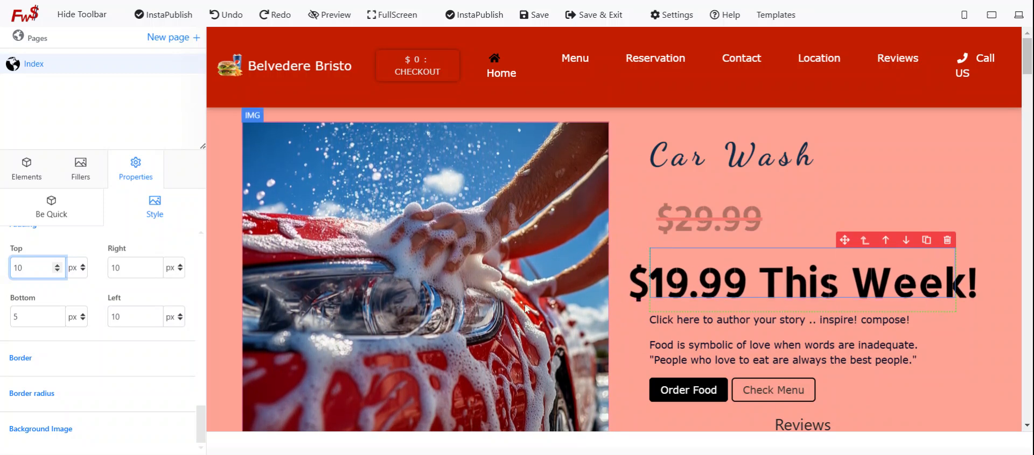
- Set the right padding of the "$19.99 This Week!" heading to 10 px and its left padding to 47 px
{"action": "left_click", "coordinate": [155, 266]}
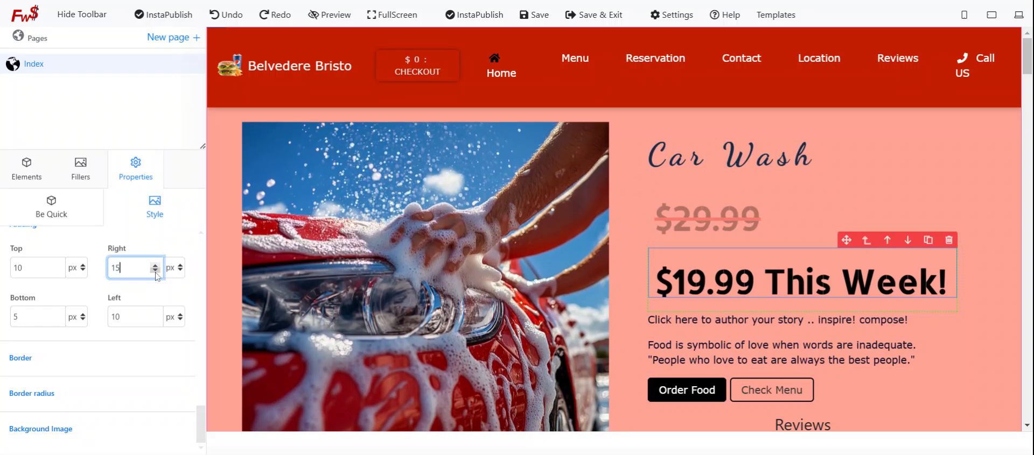
{"action": "left_click", "coordinate": [155, 271]}
{"action": "left_click", "coordinate": [155, 316]}
{"action": "left_click", "coordinate": [155, 315]}
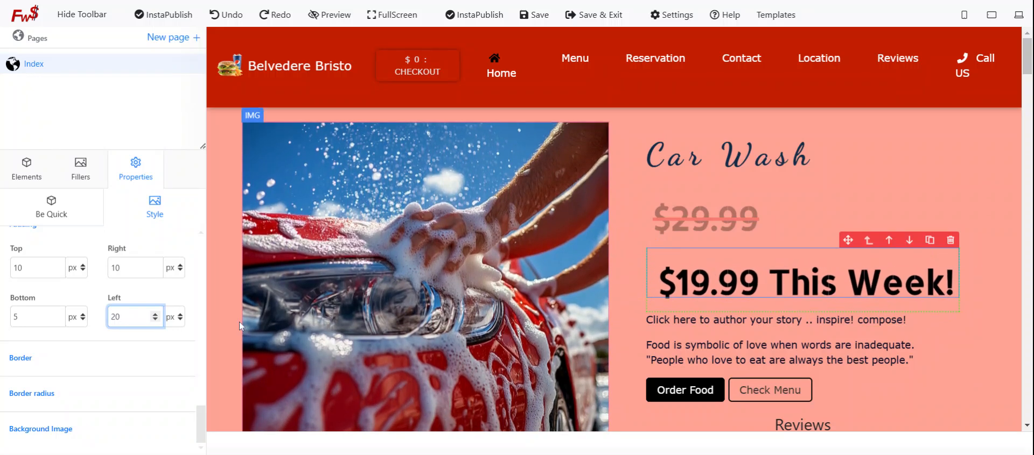
{"action": "left_click", "coordinate": [158, 314]}
{"action": "left_click", "coordinate": [155, 315]}
{"action": "left_click", "coordinate": [156, 314]}
{"action": "left_click", "coordinate": [156, 314]}
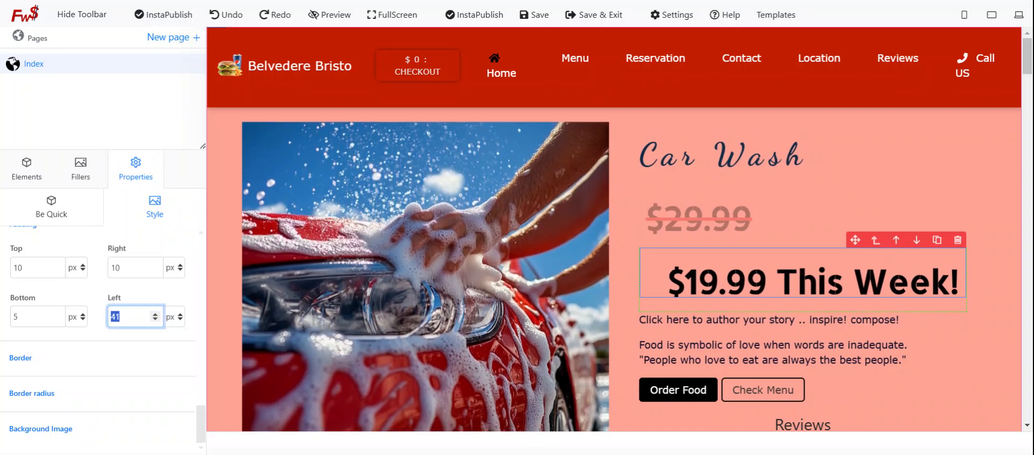
{"action": "left_click", "coordinate": [156, 315]}
{"action": "left_click", "coordinate": [156, 315]}
{"action": "left_click", "coordinate": [156, 315]}
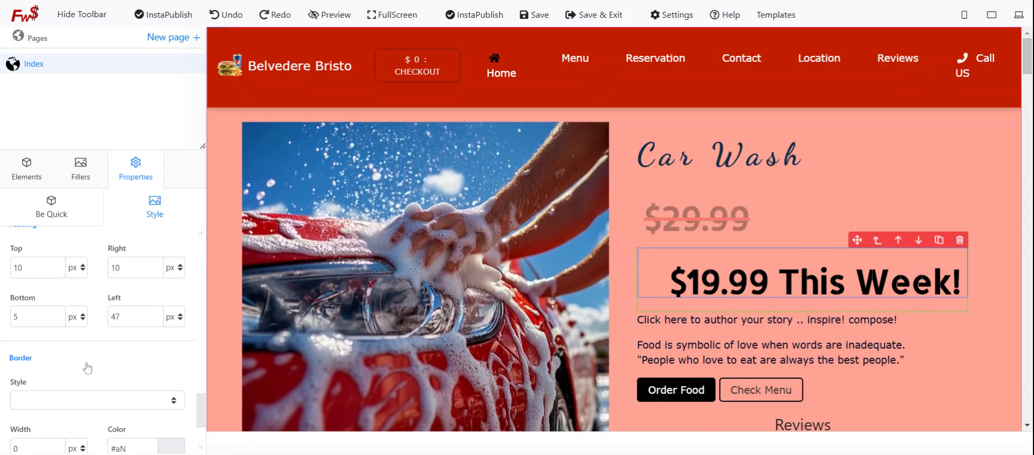
- Add a solid border to the "$19.99 This Week!" heading and set its width to 4 px
{"action": "scroll", "coordinate": [159, 372], "scroll_direction": "down", "scroll_amount": 1}
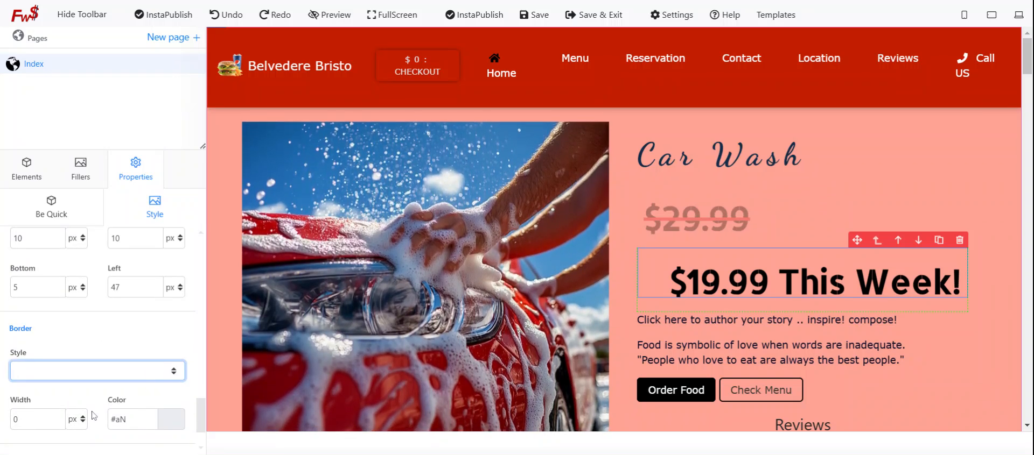
{"action": "left_click", "coordinate": [139, 386]}
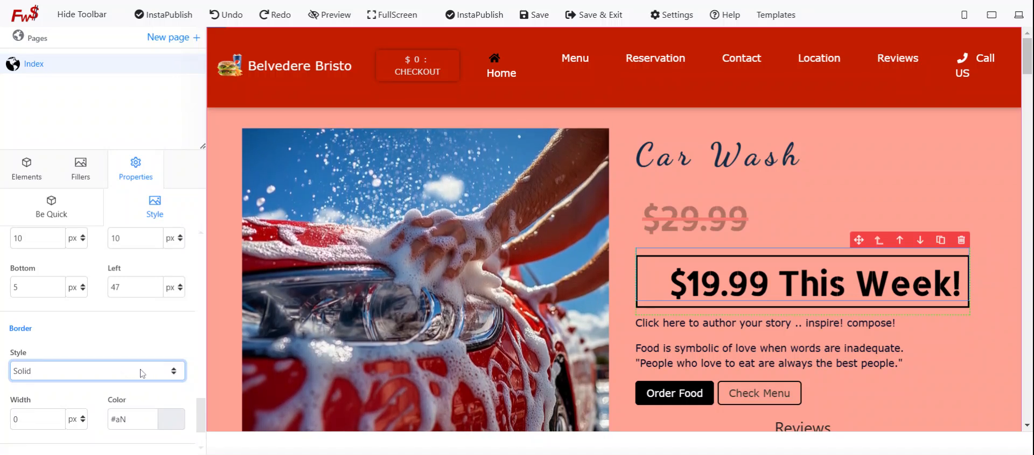
{"action": "left_click", "coordinate": [57, 417]}
{"action": "left_click", "coordinate": [57, 417]}
{"action": "left_click", "coordinate": [57, 417]}
{"action": "left_click", "coordinate": [57, 417]}
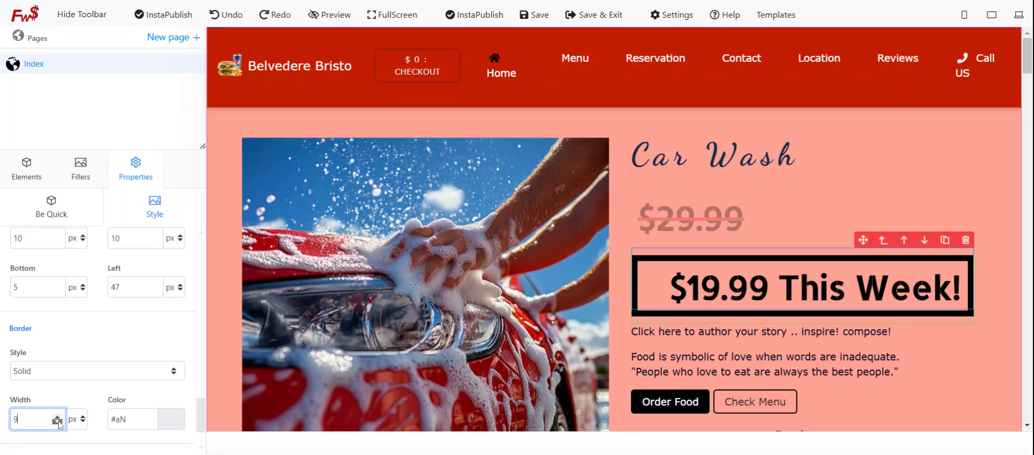
{"action": "left_click", "coordinate": [59, 423]}
{"action": "left_click", "coordinate": [59, 423]}
{"action": "left_click", "coordinate": [60, 423]}
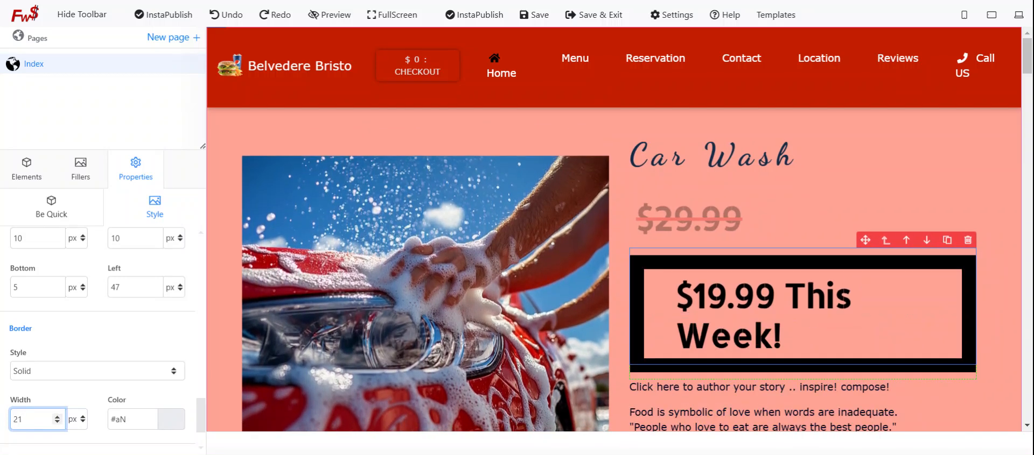
{"action": "left_click", "coordinate": [60, 416]}
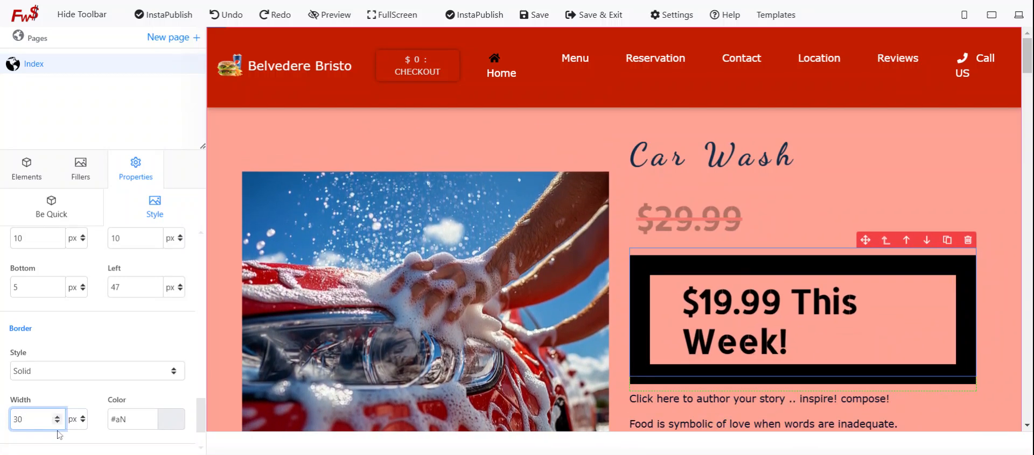
{"action": "left_click", "coordinate": [59, 424]}
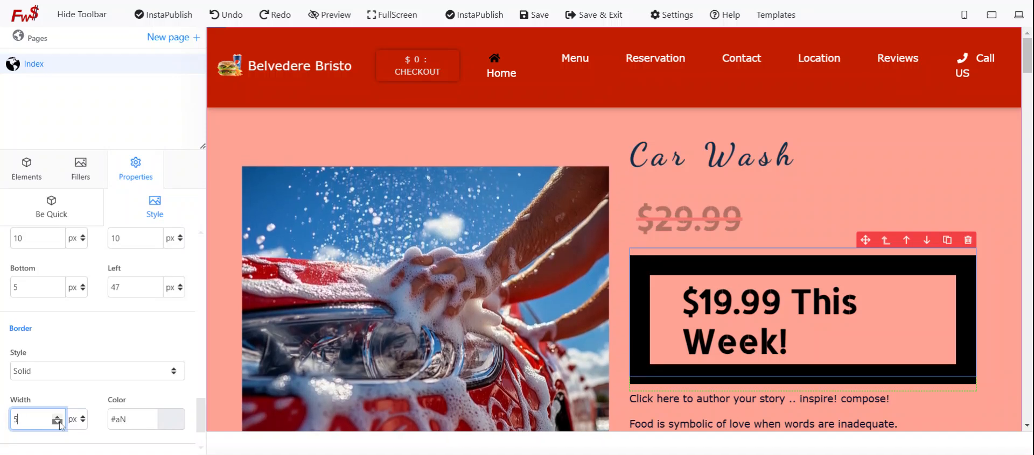
{"action": "left_click", "coordinate": [59, 423]}
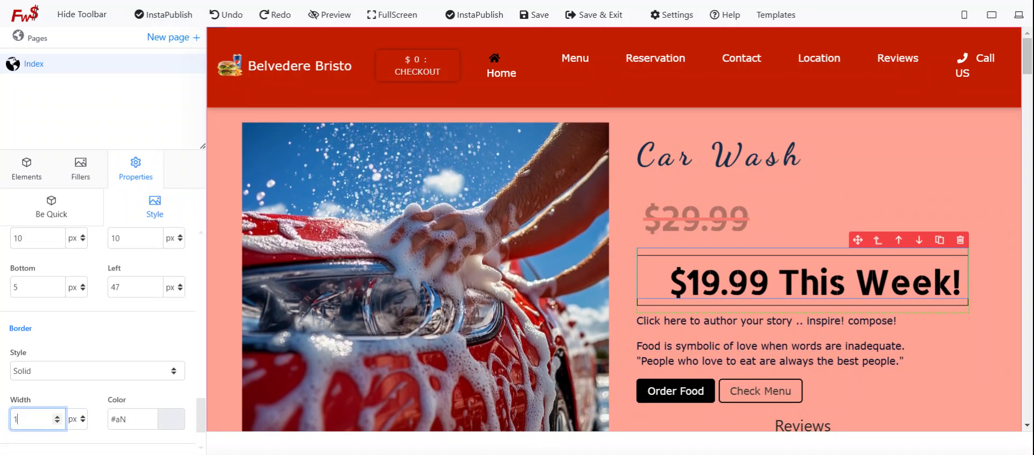
{"action": "left_click", "coordinate": [58, 416]}
{"action": "left_click", "coordinate": [58, 417]}
{"action": "left_click", "coordinate": [57, 416]}
- Set the border color of the "$19.99 This Week!" heading to #c41d00
{"action": "left_click", "coordinate": [177, 424]}
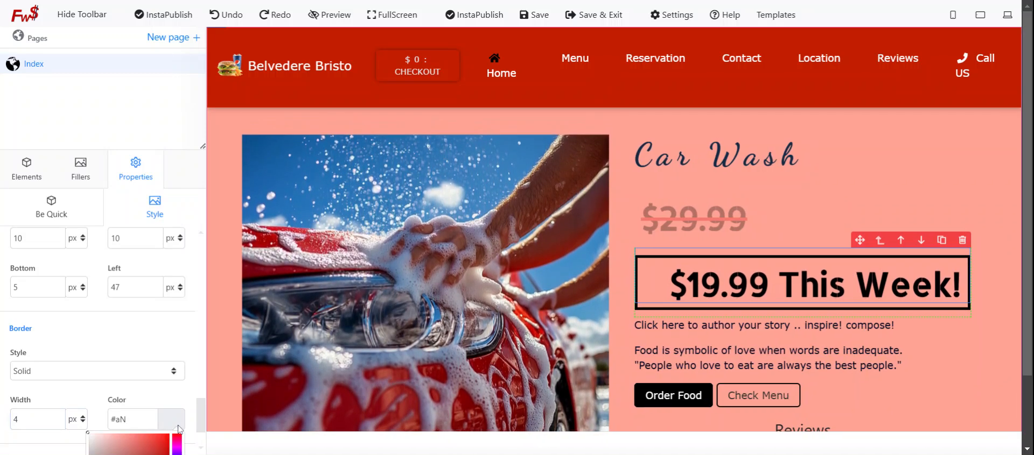
{"action": "left_click_drag", "start_coordinate": [141, 420], "coordinate": [109, 420]}
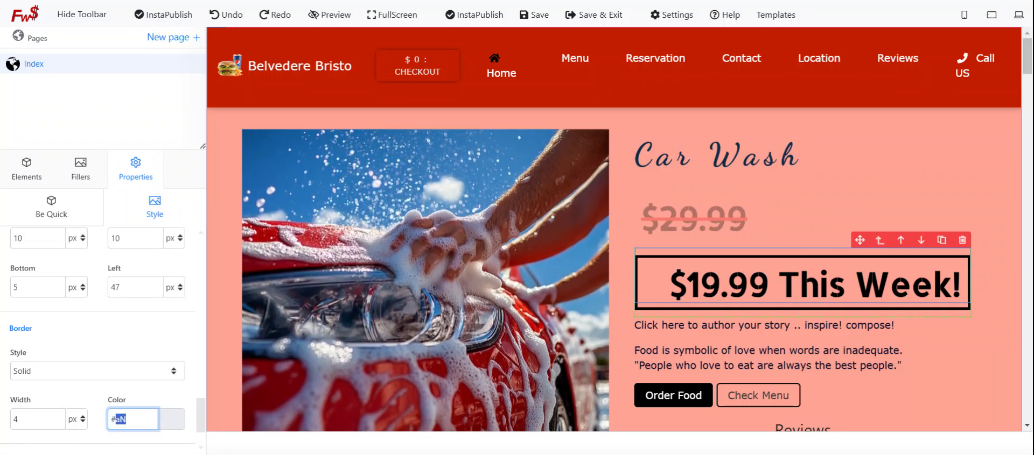
{"action": "type", "text": "#c41d00"}
{"action": "key", "text": "Return"}
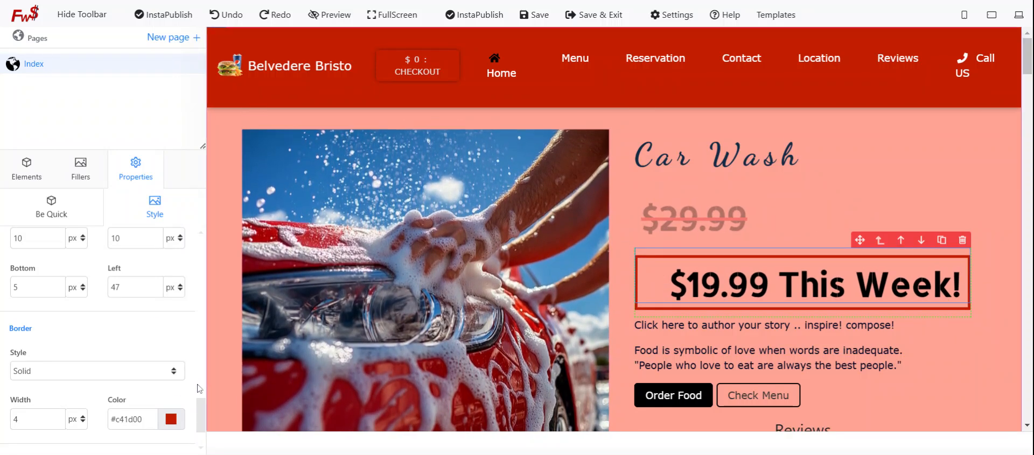
- Try the Dashed border style on the "$19.99 This Week!" heading and settle on Dotted
{"action": "scroll", "coordinate": [178, 387], "scroll_direction": "down", "scroll_amount": 1}
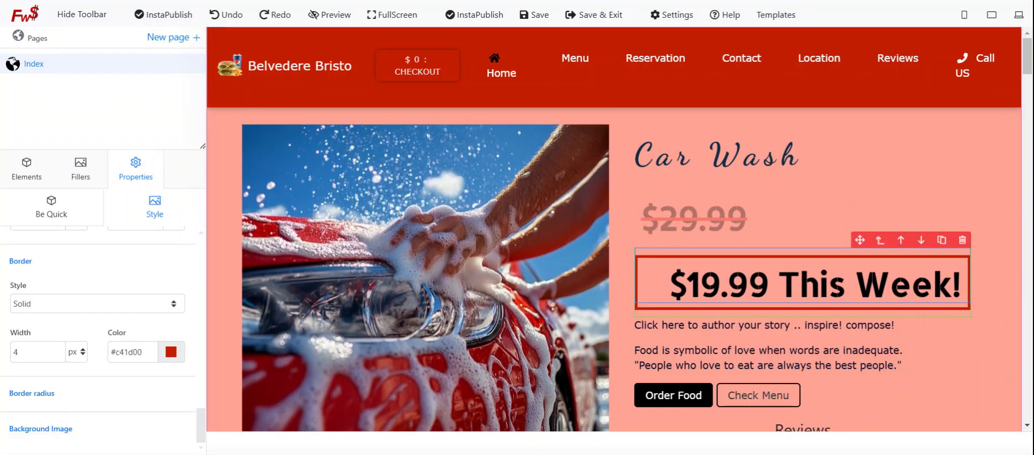
{"action": "left_click", "coordinate": [172, 305]}
{"action": "left_click", "coordinate": [84, 352]}
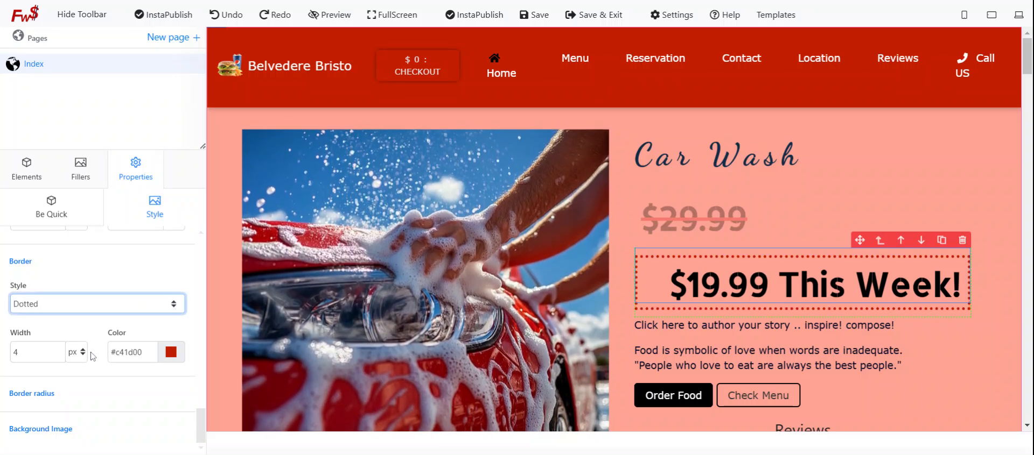
{"action": "left_click", "coordinate": [174, 310]}
{"action": "left_click", "coordinate": [89, 369]}
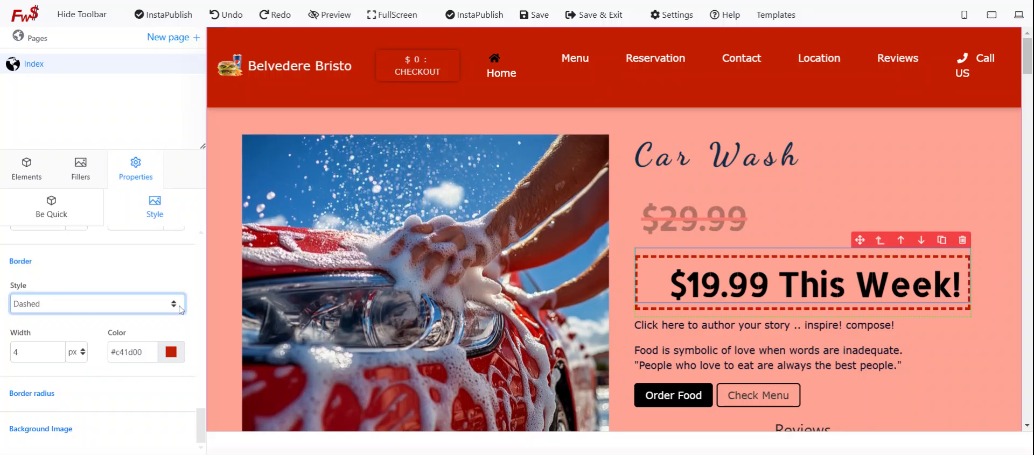
{"action": "left_click", "coordinate": [139, 312]}
{"action": "left_click", "coordinate": [87, 350]}
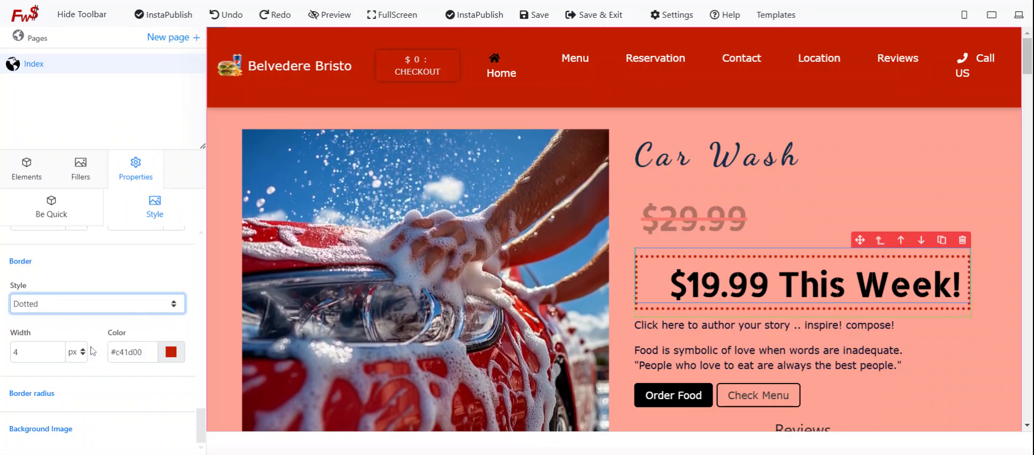
- Round the "$19.99 This Week!" border with a top-left radius of 106 px and a top-right radius of 82 px
{"action": "left_click", "coordinate": [97, 396]}
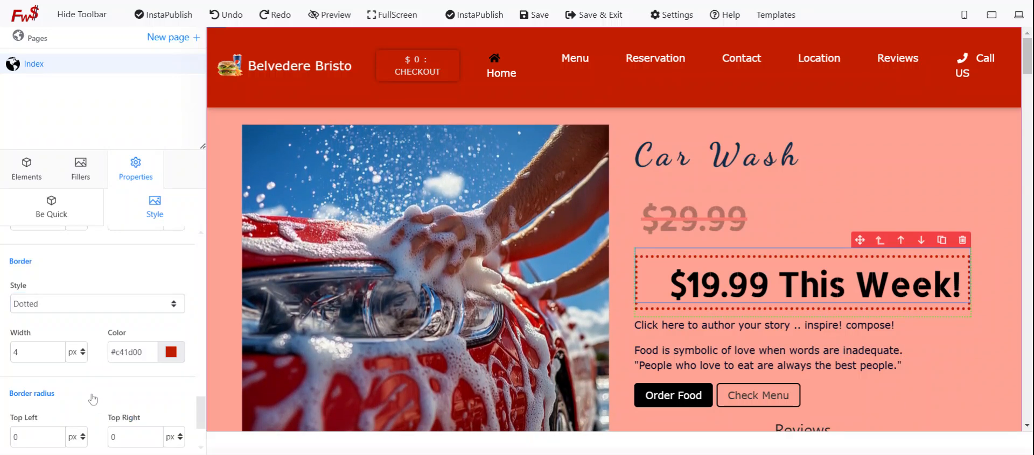
{"action": "scroll", "coordinate": [99, 396], "scroll_direction": "down", "scroll_amount": 2}
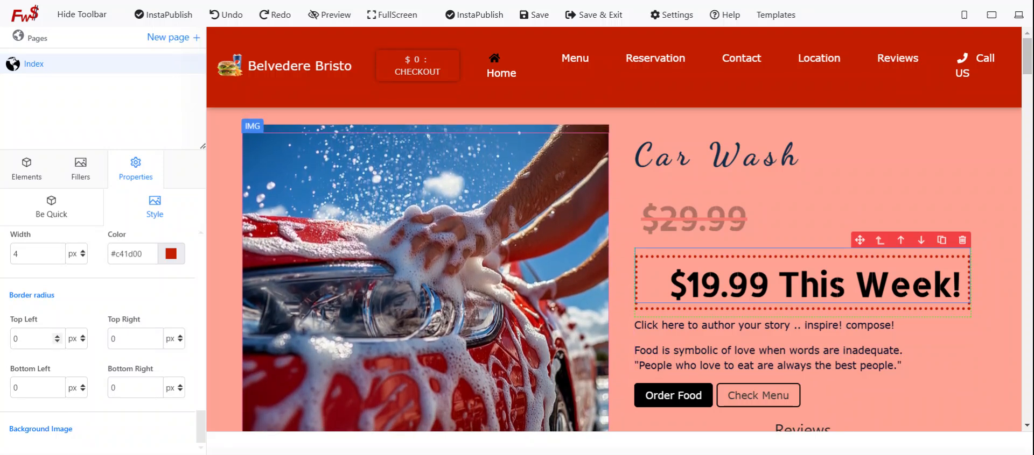
{"action": "left_click", "coordinate": [60, 337]}
{"action": "left_click", "coordinate": [60, 337]}
{"action": "left_click", "coordinate": [60, 337]}
{"action": "left_click", "coordinate": [60, 337]}
{"action": "left_click", "coordinate": [59, 337]}
{"action": "left_click", "coordinate": [60, 337]}
{"action": "left_click", "coordinate": [59, 337]}
{"action": "left_click", "coordinate": [60, 338]}
{"action": "left_click", "coordinate": [59, 337]}
{"action": "left_click", "coordinate": [60, 337]}
{"action": "left_click", "coordinate": [60, 337]}
{"action": "left_click", "coordinate": [60, 337]}
{"action": "left_click", "coordinate": [60, 337]}
{"action": "left_click", "coordinate": [59, 337]}
{"action": "left_click", "coordinate": [59, 337]}
{"action": "left_click", "coordinate": [57, 337]}
{"action": "left_click", "coordinate": [57, 337]}
{"action": "left_click", "coordinate": [57, 337]}
{"action": "left_click", "coordinate": [57, 337]}
{"action": "left_click", "coordinate": [57, 337]}
{"action": "left_click", "coordinate": [57, 337]}
{"action": "left_click", "coordinate": [57, 337]}
{"action": "left_click", "coordinate": [57, 337]}
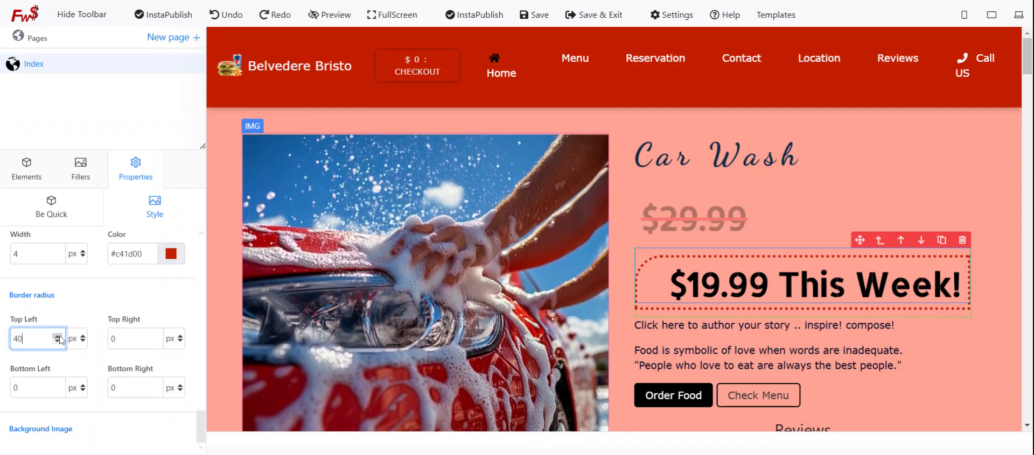
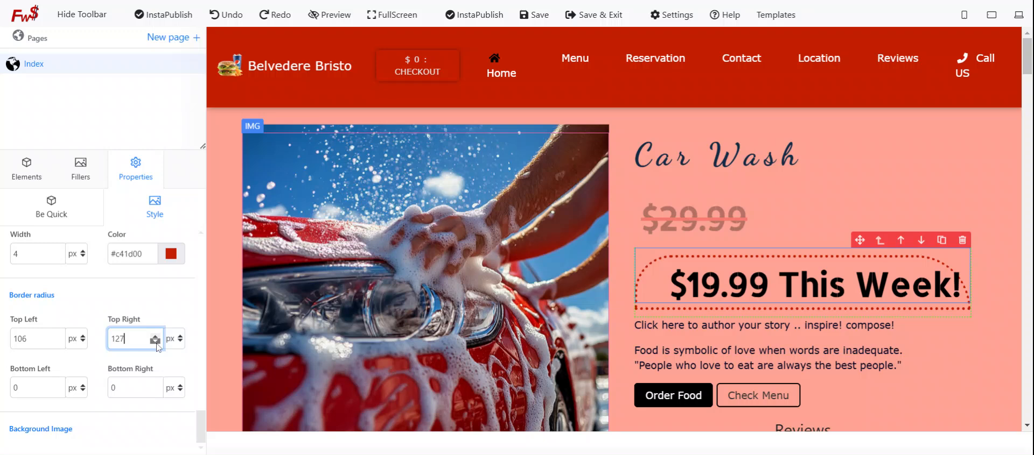
{"action": "left_click_drag", "start_coordinate": [157, 345], "coordinate": [157, 345]}
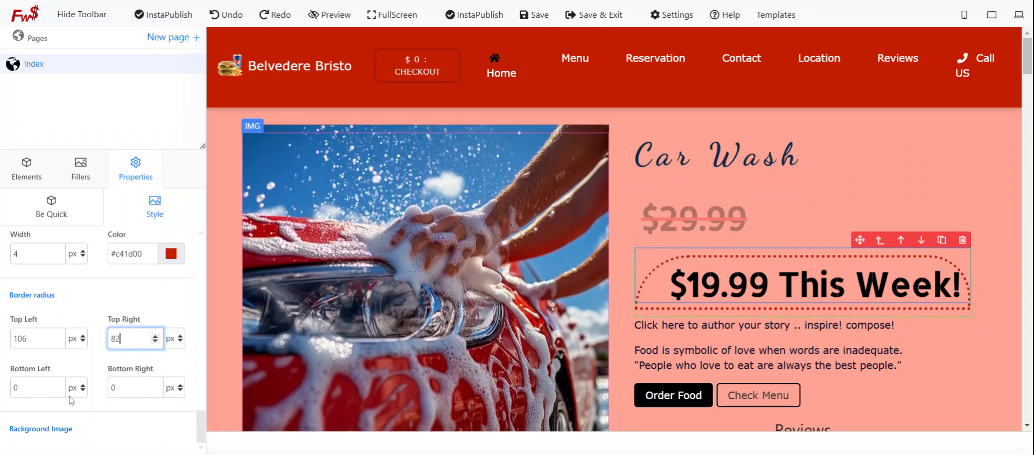
- Give the "$19.99 This Week!" heading the gallery photo of a car interior being cleaned as its background image
{"action": "left_click", "coordinate": [78, 437]}
{"action": "scroll", "coordinate": [117, 431], "scroll_direction": "down", "scroll_amount": 1}
{"action": "scroll", "coordinate": [118, 431], "scroll_direction": "down", "scroll_amount": 3}
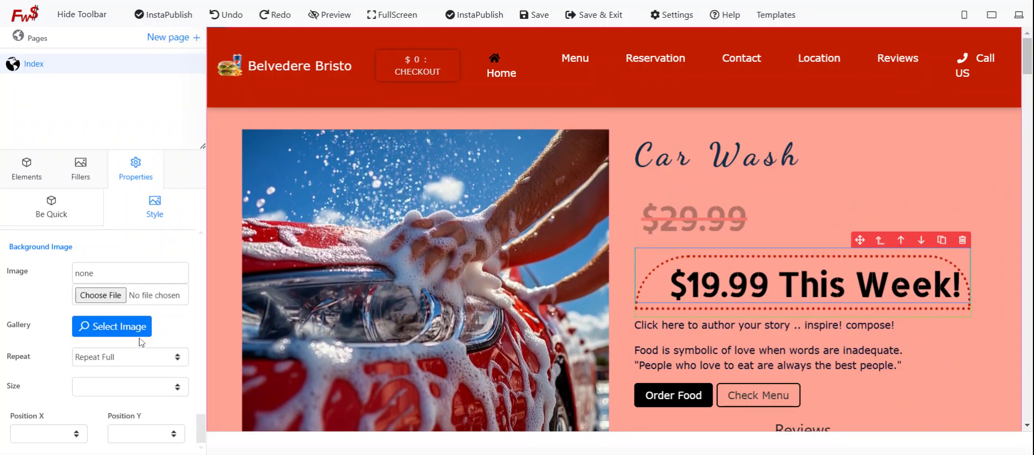
{"action": "left_click", "coordinate": [132, 332]}
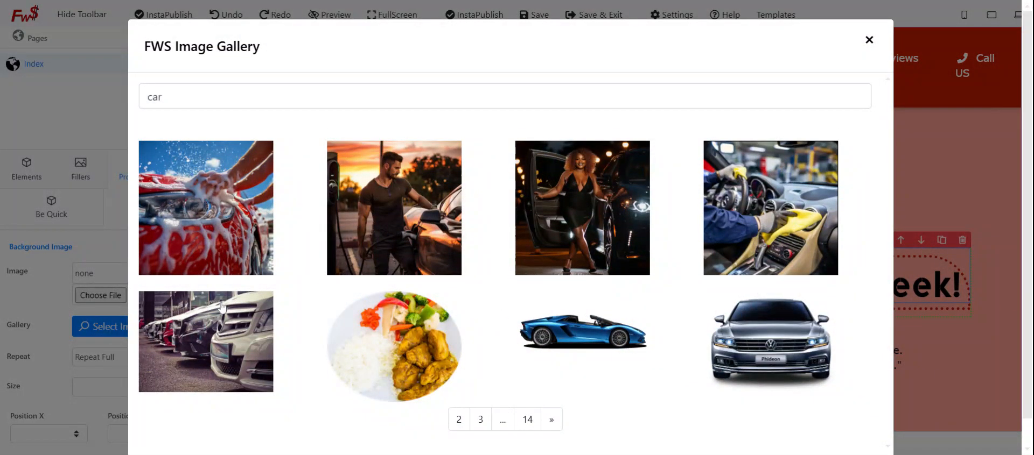
{"action": "left_click", "coordinate": [786, 231]}
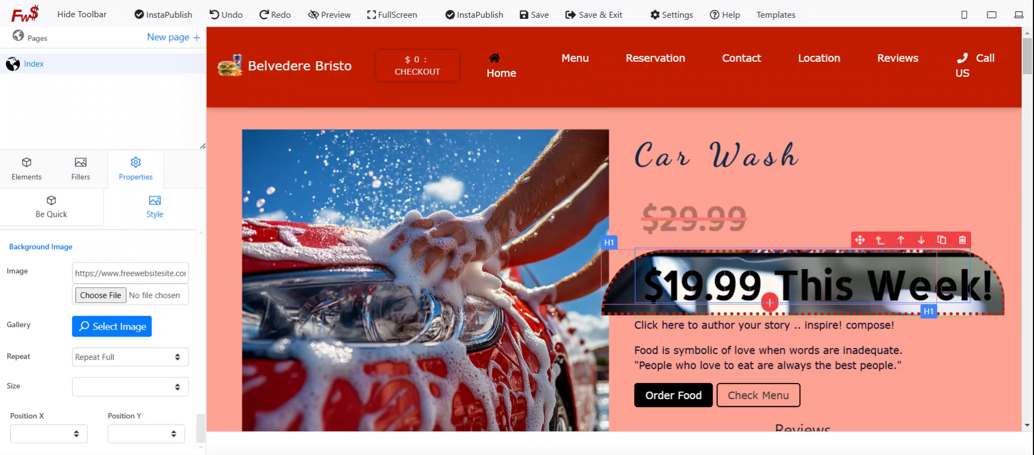
- Try No Repeat for the heading's background image and settle on Repeat Vertical
{"action": "left_click", "coordinate": [178, 358]}
{"action": "left_click", "coordinate": [133, 423]}
{"action": "left_click", "coordinate": [175, 357]}
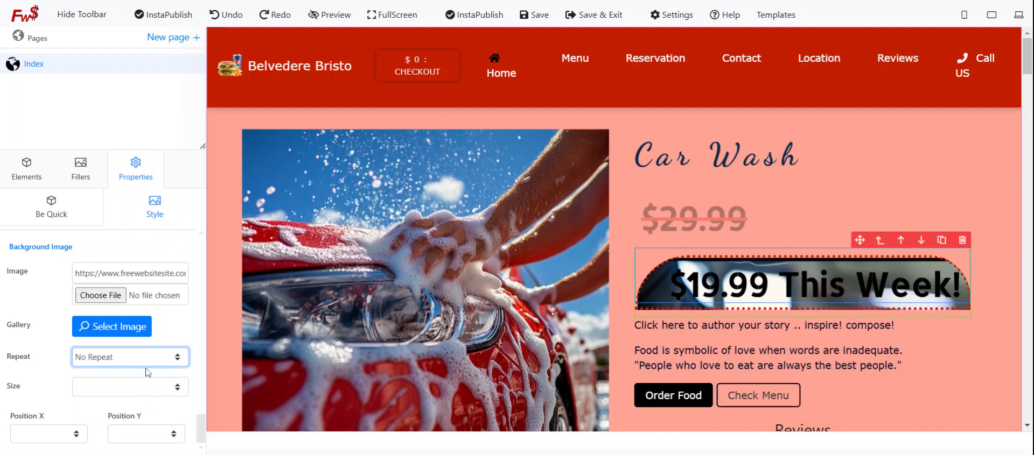
{"action": "left_click", "coordinate": [129, 394]}
{"action": "left_click", "coordinate": [179, 358]}
{"action": "left_click", "coordinate": [132, 411]}
- Look through the page's menu, cart, booking, reviews and contact sections for a suitable spot for new content
{"action": "scroll", "coordinate": [652, 296], "scroll_direction": "down", "scroll_amount": 9}
{"action": "scroll", "coordinate": [655, 302], "scroll_direction": "down", "scroll_amount": 10}
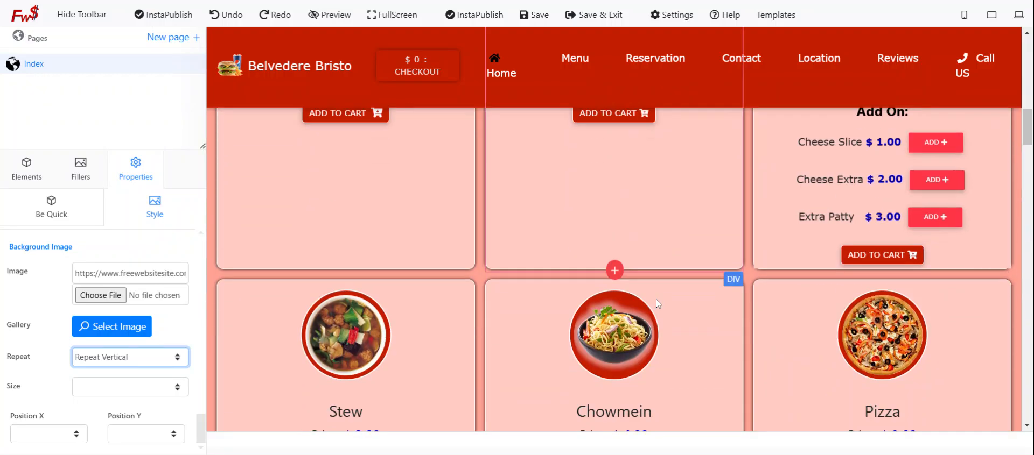
{"action": "scroll", "coordinate": [660, 308], "scroll_direction": "down", "scroll_amount": 15}
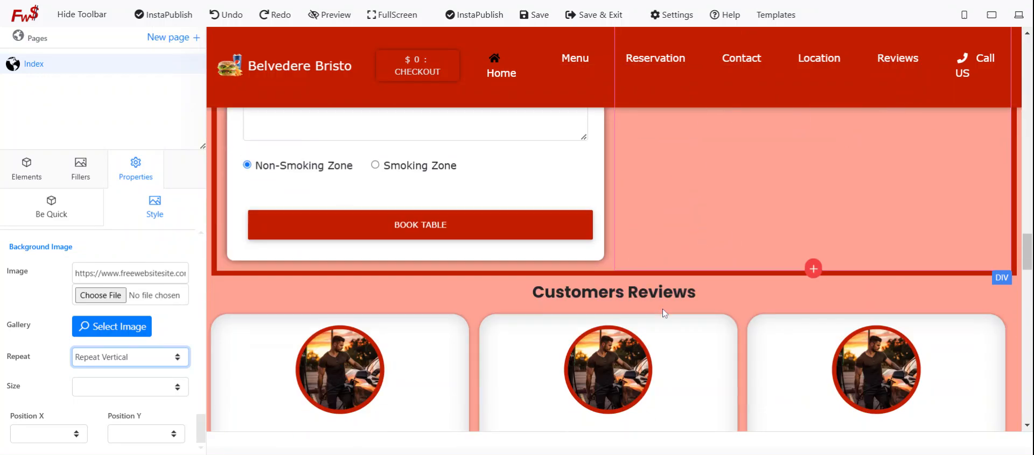
{"action": "scroll", "coordinate": [666, 313], "scroll_direction": "down", "scroll_amount": 12}
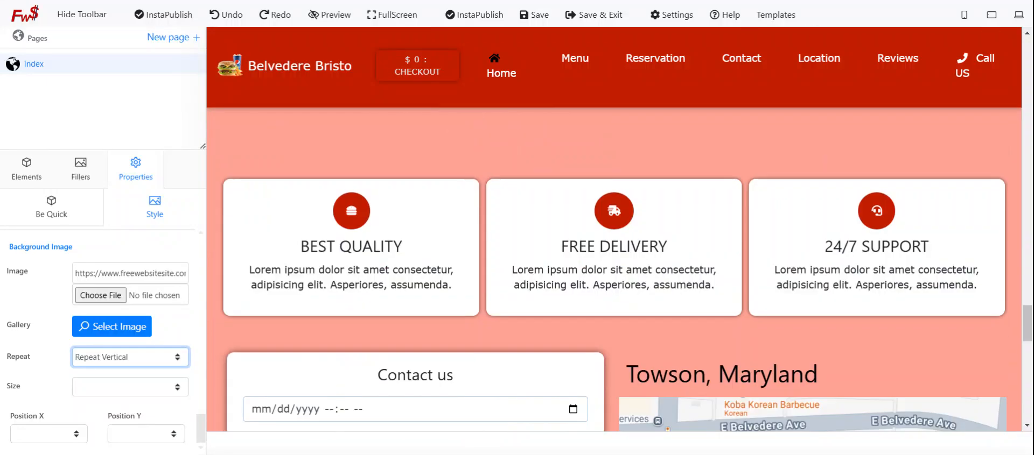
{"action": "scroll", "coordinate": [666, 310], "scroll_direction": "up", "scroll_amount": 15}
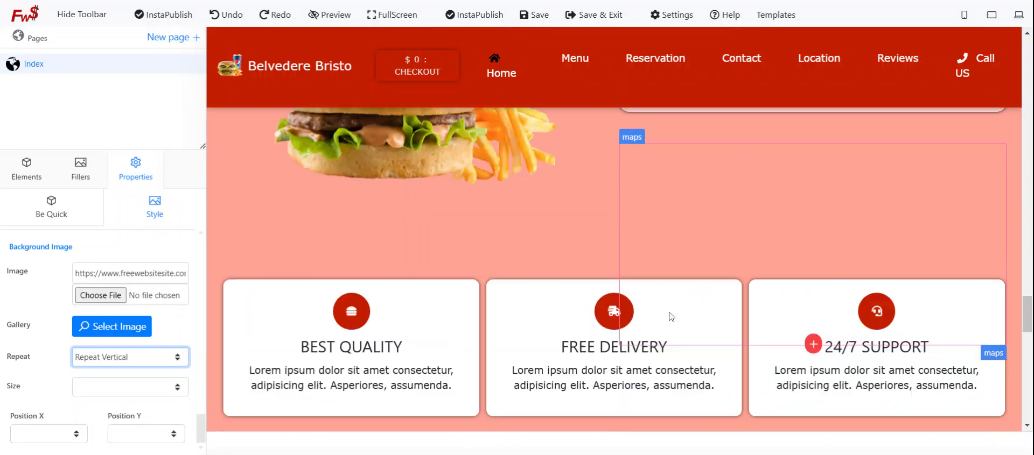
{"action": "scroll", "coordinate": [670, 322], "scroll_direction": "down", "scroll_amount": 2}
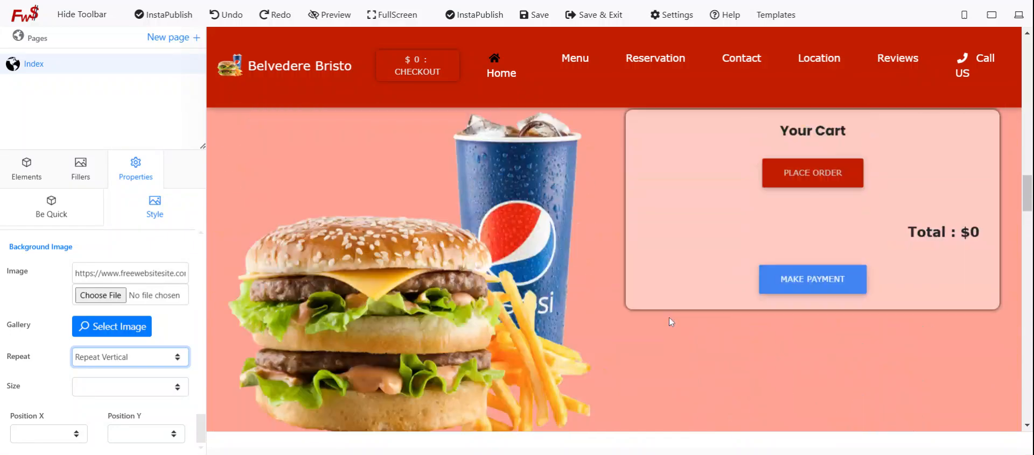
{"action": "scroll", "coordinate": [670, 323], "scroll_direction": "up", "scroll_amount": 15}
{"action": "scroll", "coordinate": [669, 323], "scroll_direction": "up", "scroll_amount": 1}
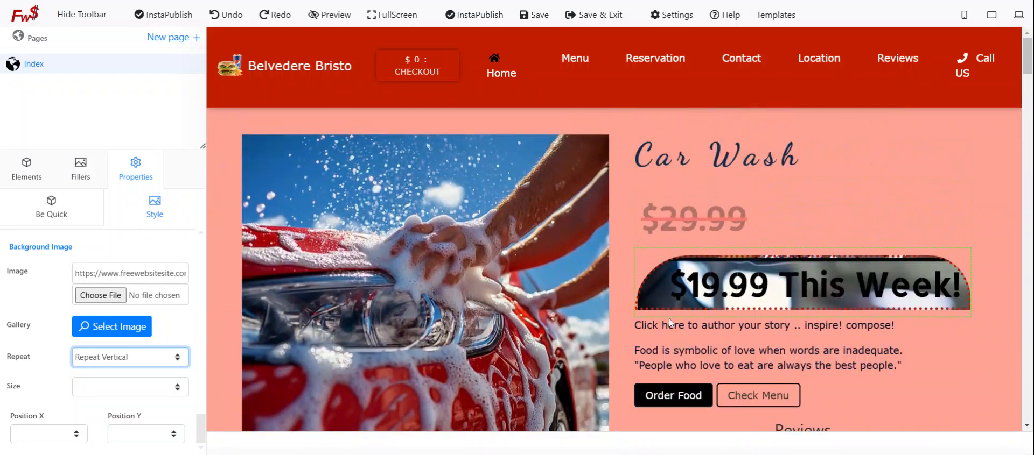
{"action": "scroll", "coordinate": [669, 321], "scroll_direction": "down", "scroll_amount": 7}
{"action": "scroll", "coordinate": [588, 221], "scroll_direction": "up", "scroll_amount": 1}
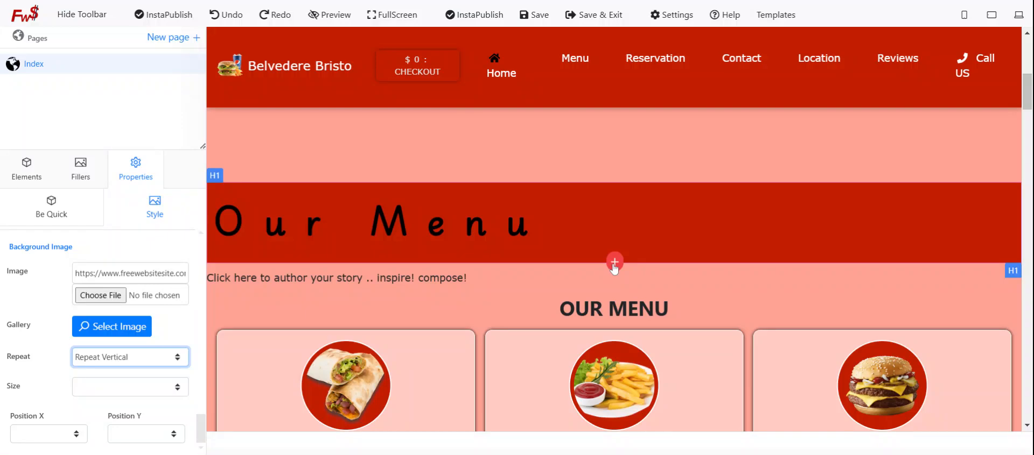
{"action": "scroll", "coordinate": [614, 270], "scroll_direction": "down", "scroll_amount": 10}
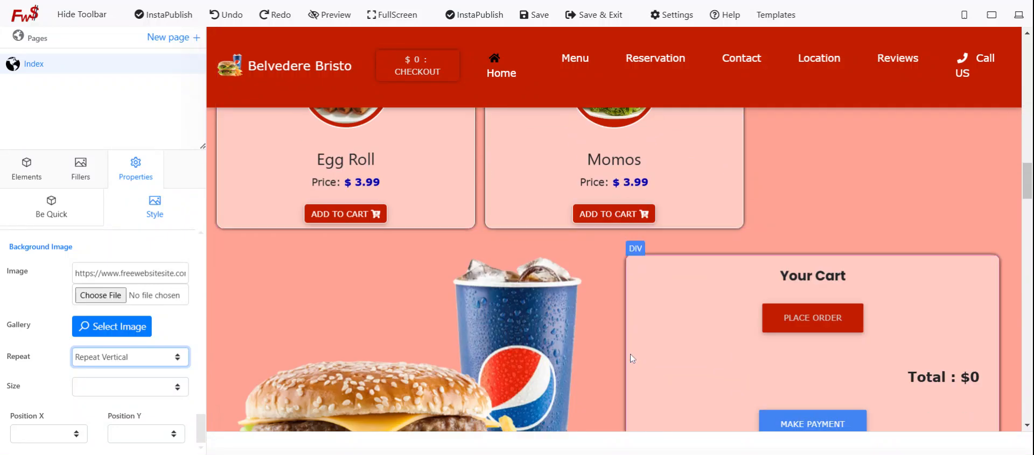
{"action": "scroll", "coordinate": [633, 352], "scroll_direction": "down", "scroll_amount": 12}
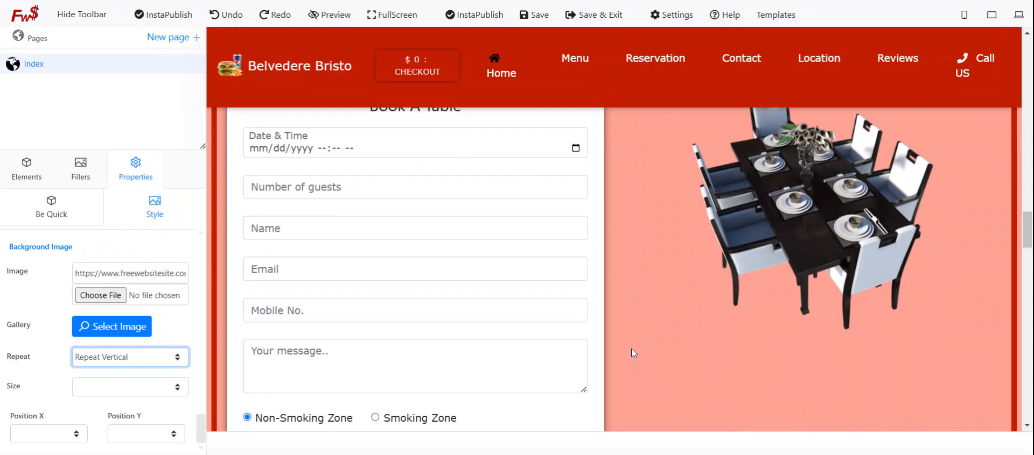
{"action": "scroll", "coordinate": [640, 276], "scroll_direction": "down", "scroll_amount": 5}
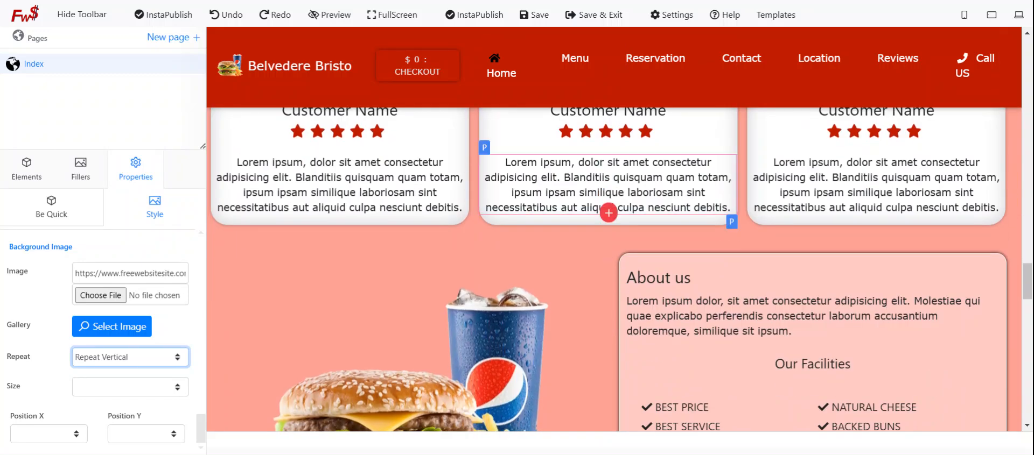
- Add a heading reading "Our Story" between the About us section and the Best Quality, Free Delivery and 24/7 Support cards
{"action": "left_click", "coordinate": [394, 192]}
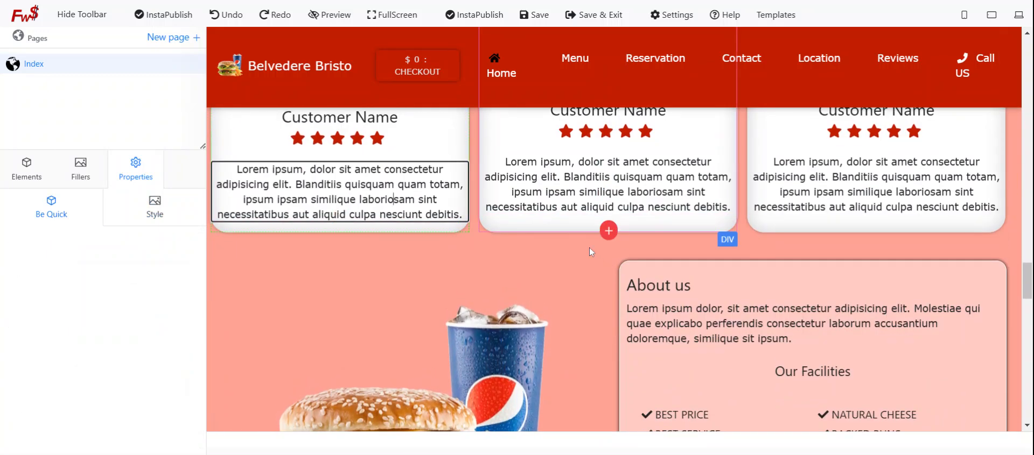
{"action": "scroll", "coordinate": [614, 247], "scroll_direction": "down", "scroll_amount": 3}
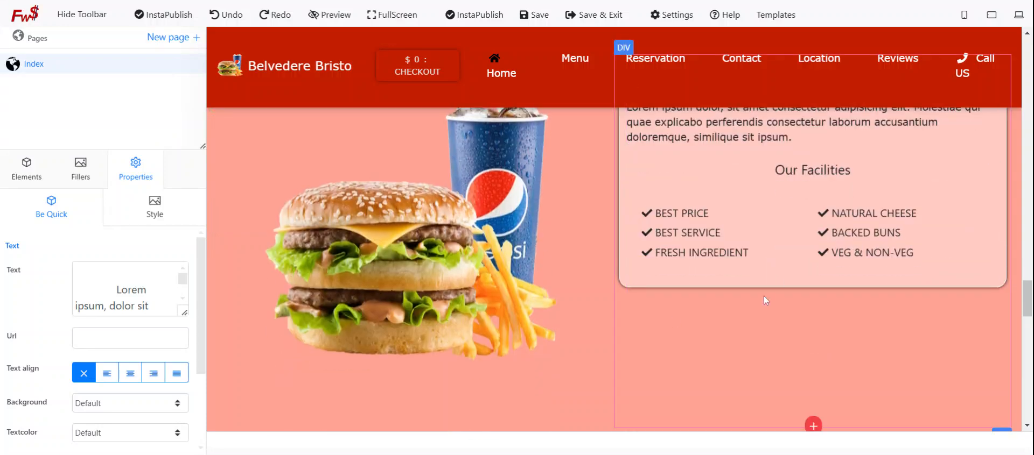
{"action": "scroll", "coordinate": [639, 359], "scroll_direction": "down", "scroll_amount": 2}
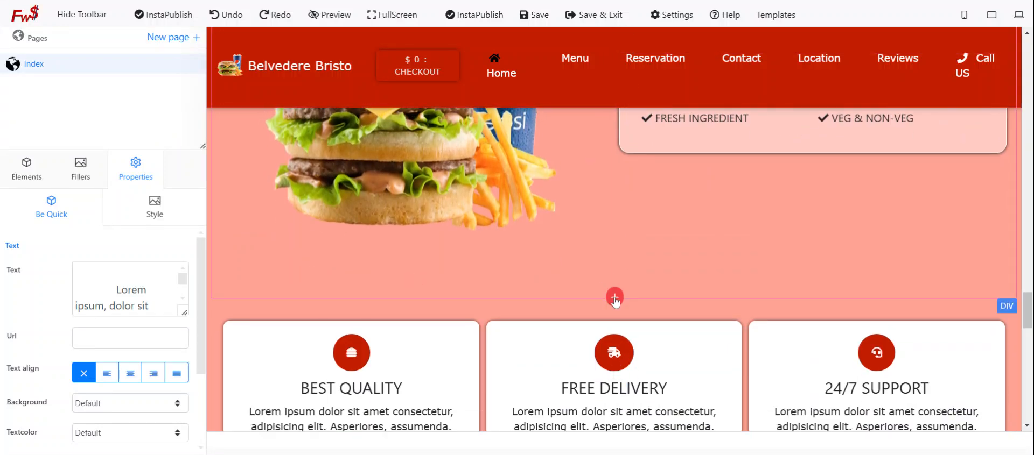
{"action": "left_click", "coordinate": [614, 297]}
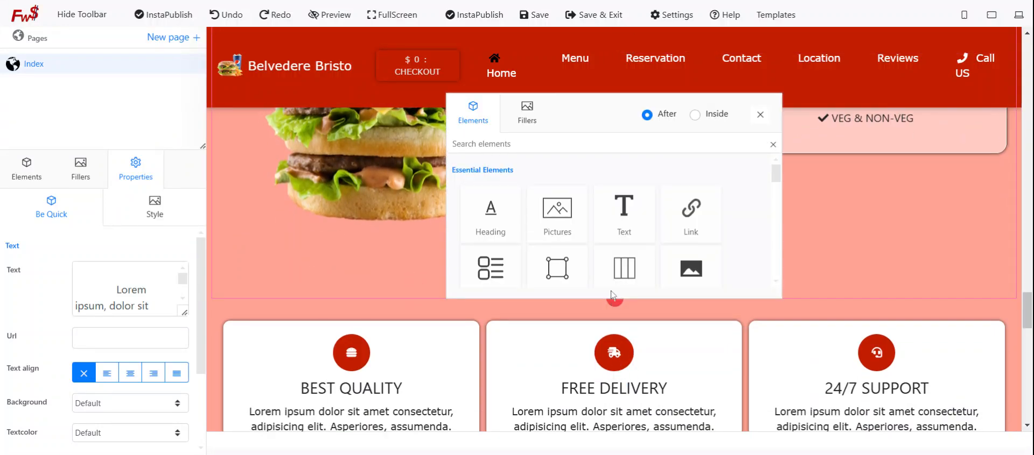
{"action": "left_click", "coordinate": [501, 218]}
{"action": "left_click_drag", "start_coordinate": [309, 327], "coordinate": [215, 327]}
{"action": "type", "text": "Our Story"}
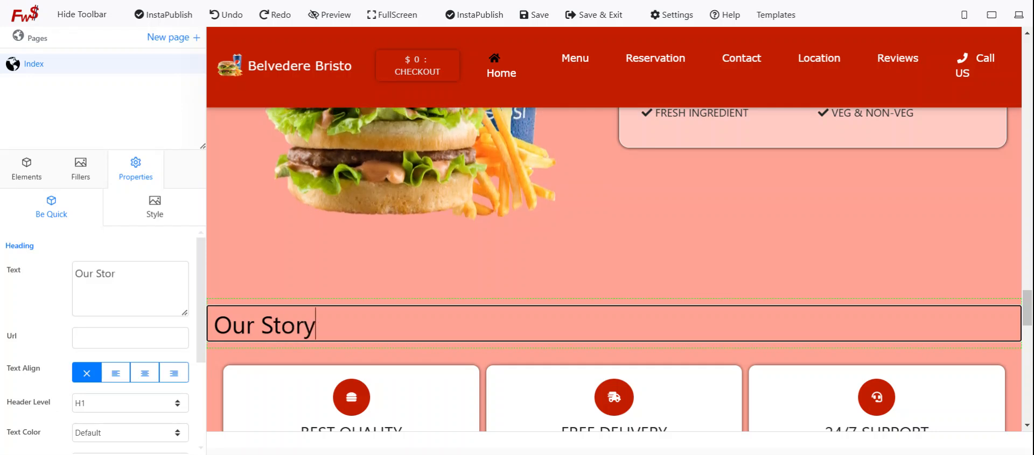
{"action": "left_click", "coordinate": [599, 343]}
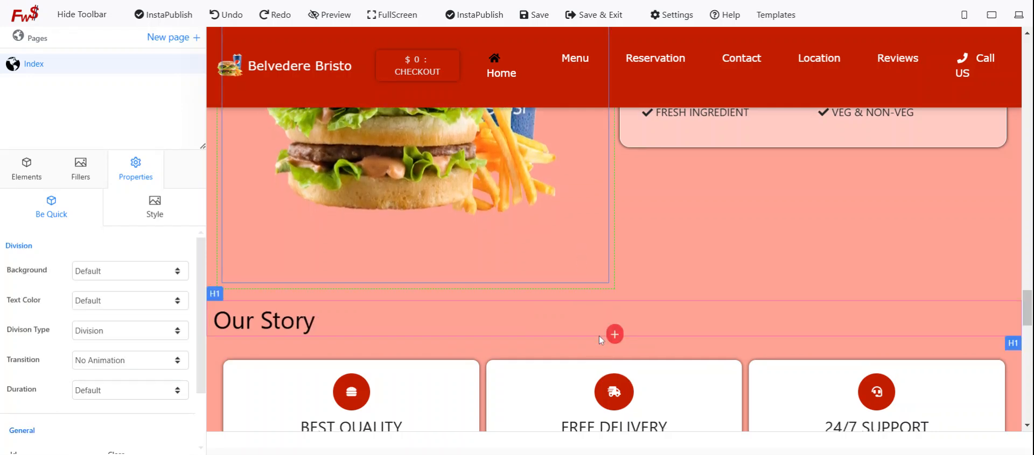
- Add a text element directly below the "Our Story" heading
{"action": "mouse_move", "coordinate": [617, 338]}
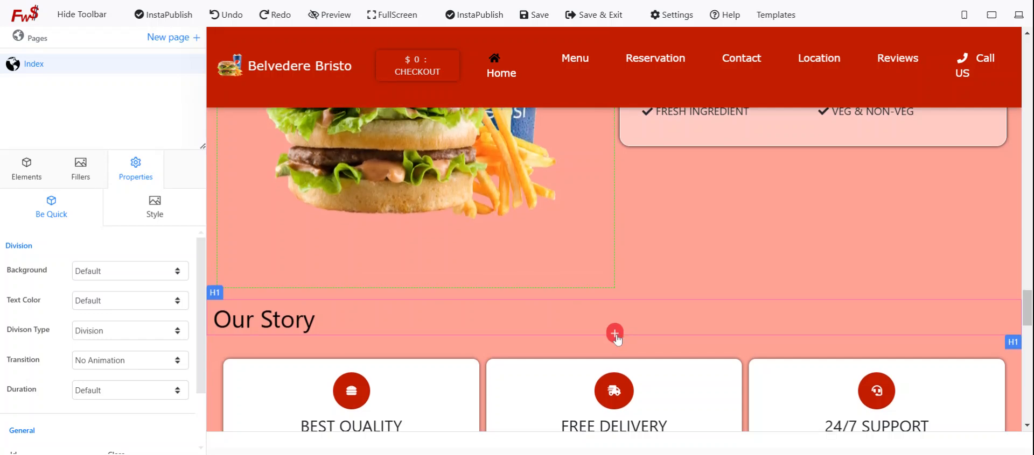
{"action": "scroll", "coordinate": [617, 337], "scroll_direction": "down", "scroll_amount": 3}
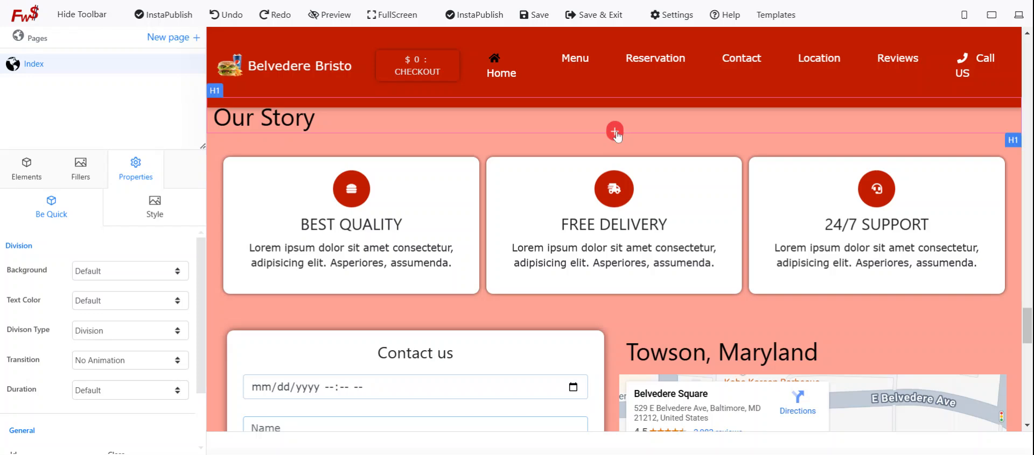
{"action": "scroll", "coordinate": [621, 153], "scroll_direction": "up", "scroll_amount": 2}
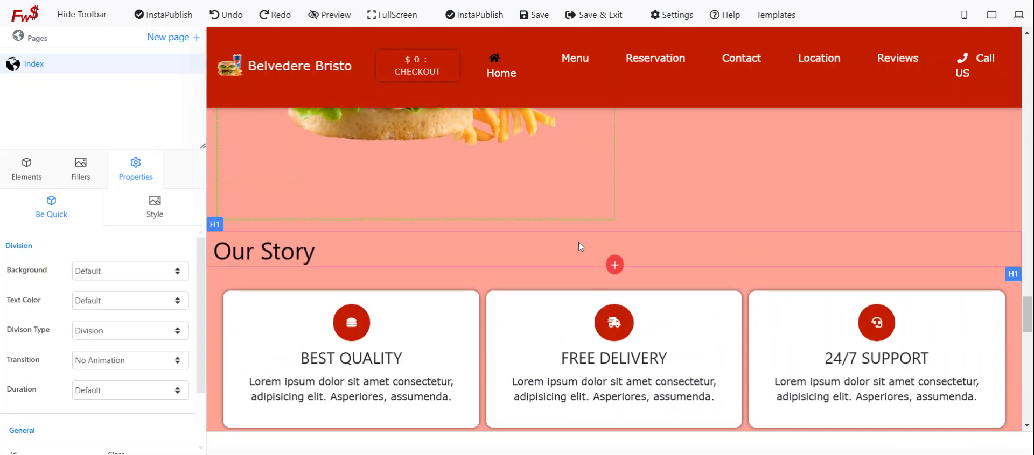
{"action": "left_click", "coordinate": [907, 243]}
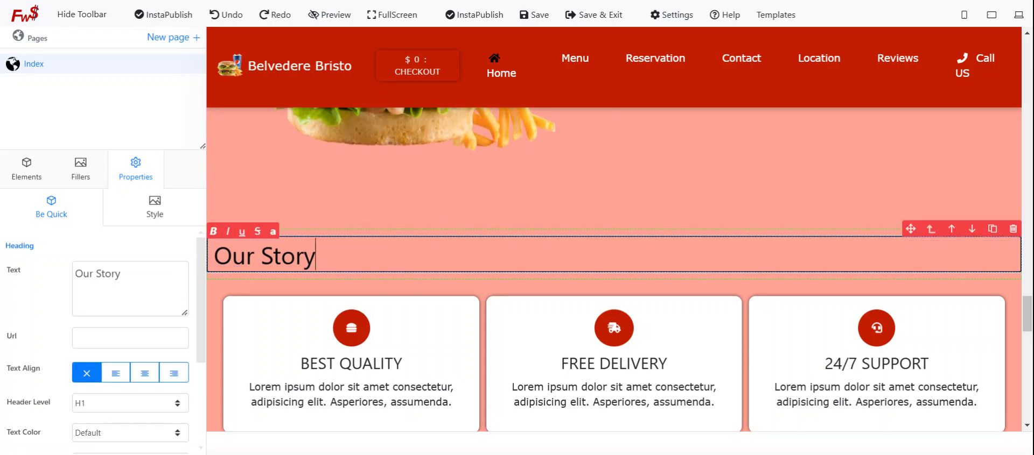
{"action": "left_click", "coordinate": [614, 281]}
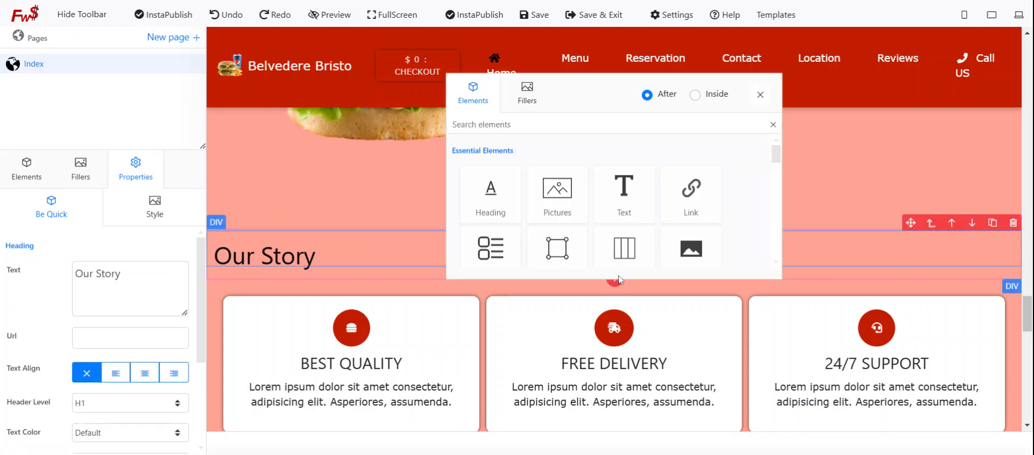
{"action": "left_click", "coordinate": [624, 194]}
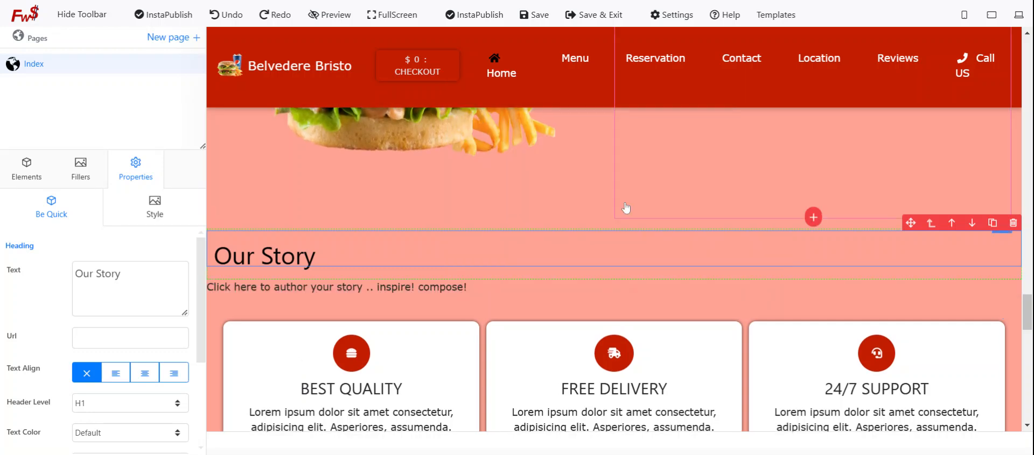
- Fill the paragraph under "Our Story" with many repeated copies of its placeholder sentence, making a long text block
{"action": "triple_click", "coordinate": [397, 287]}
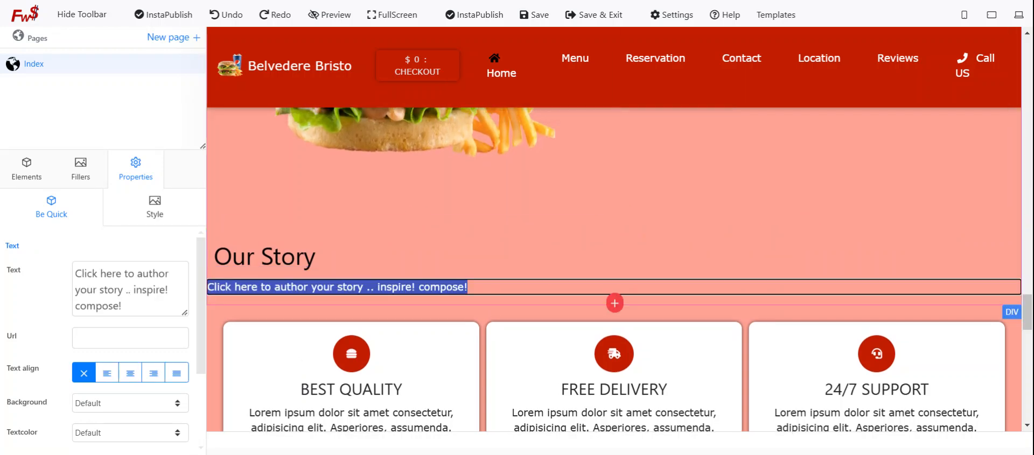
{"action": "key", "text": "ctrl+c"}
{"action": "key", "text": "ctrl+v"}
{"action": "key", "text": "ctrl+v"}
{"action": "key", "text": "ctrl+v"}
{"action": "key", "text": "ctrl+v"}
{"action": "key", "text": "ctrl+v"}
{"action": "key", "text": "ctrl+v"}
{"action": "key", "text": "ctrl+v"}
{"action": "key", "text": "ctrl+v"}
{"action": "key", "text": "ctrl+v"}
{"action": "key", "text": "ctrl+v"}
{"action": "key", "text": "ctrl+v"}
{"action": "key", "text": "ctrl+v"}
{"action": "key", "text": "ctrl+v"}
{"action": "key", "text": "ctrl+v"}
{"action": "key", "text": "ctrl+v"}
{"action": "key", "text": "ctrl+v"}
{"action": "key", "text": "ctrl+v"}
{"action": "key", "text": "ctrl+v"}
{"action": "key", "text": "ctrl+v"}
{"action": "key", "text": "ctrl+v"}
{"action": "key", "text": "ctrl+v"}
{"action": "key", "text": "ctrl+v"}
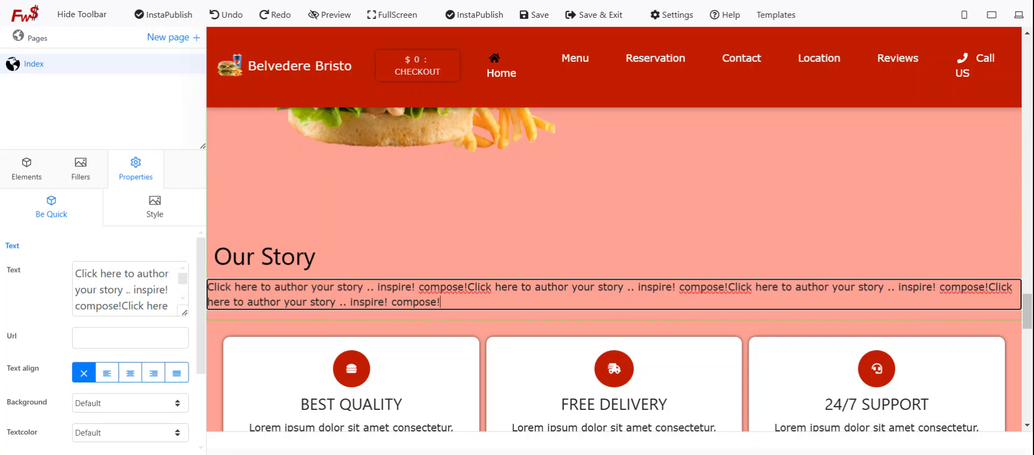
{"action": "key", "text": "ctrl+v"}
{"action": "key", "text": "ctrl+v"}
{"action": "key", "text": "ctrl+v"}
{"action": "key", "text": "ctrl+v"}
{"action": "key", "text": "ctrl+v"}
{"action": "key", "text": "ctrl+v"}
{"action": "key", "text": "ctrl+v"}
{"action": "key", "text": "ctrl+v"}
{"action": "key", "text": "ctrl+v"}
{"action": "key", "text": "ctrl+v"}
{"action": "key", "text": "ctrl+v"}
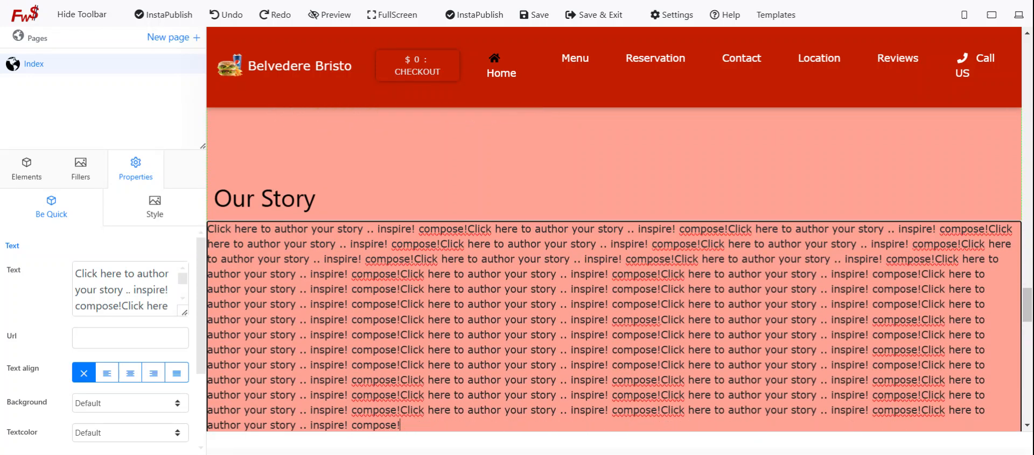
{"action": "key", "text": "ctrl+v"}
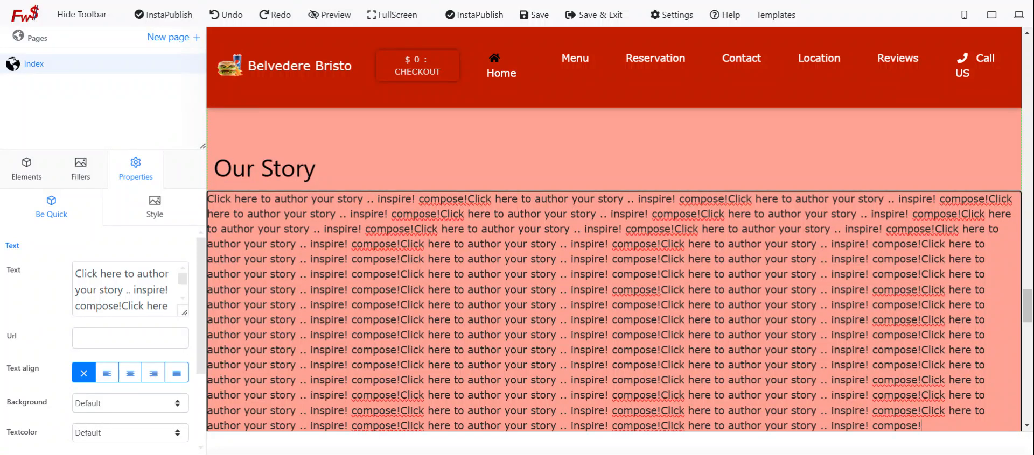
- Give the "Our Story" paragraph the gallery photo of a car interior being cleaned as its background image
{"action": "scroll", "coordinate": [614, 269], "scroll_direction": "down", "scroll_amount": 1}
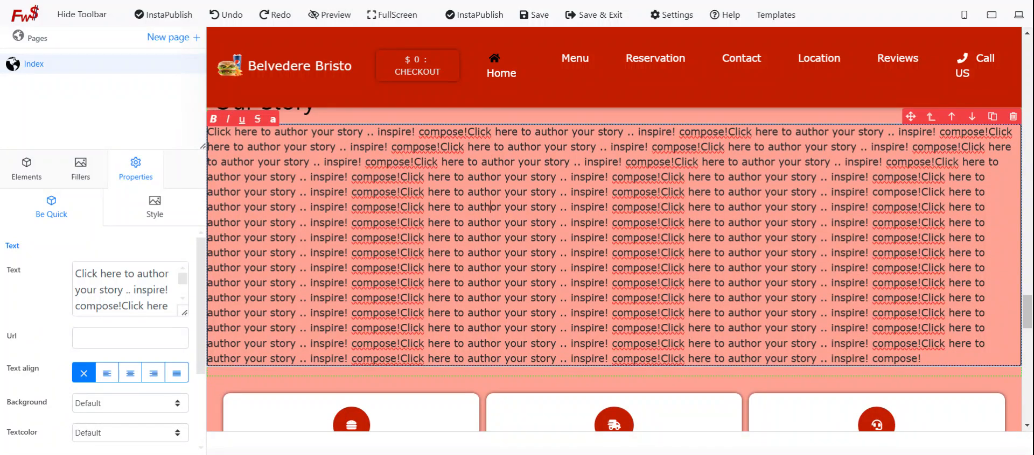
{"action": "scroll", "coordinate": [176, 359], "scroll_direction": "down", "scroll_amount": 2}
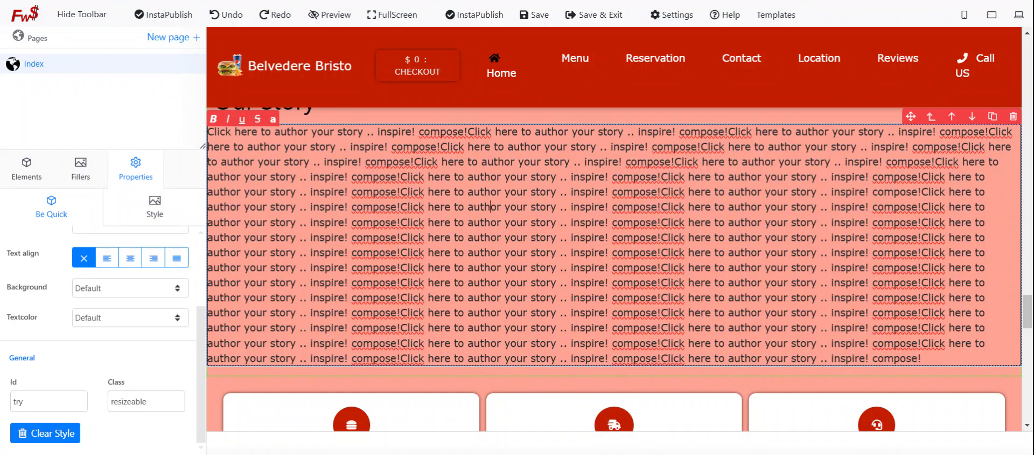
{"action": "left_click", "coordinate": [155, 207]}
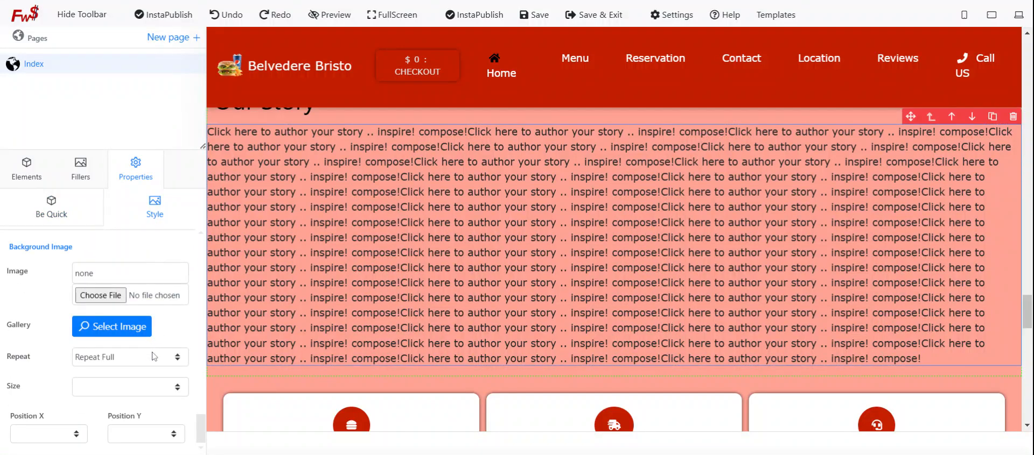
{"action": "left_click", "coordinate": [132, 327]}
{"action": "left_click", "coordinate": [733, 249]}
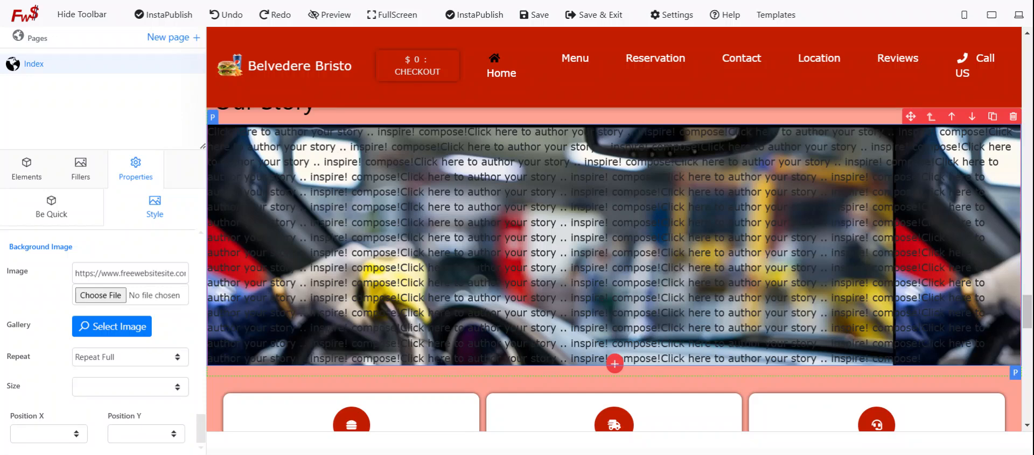
- Try Repeat Vertical for the "Our Story" paragraph's background image and go back to Repeat Full
{"action": "left_click", "coordinate": [171, 359]}
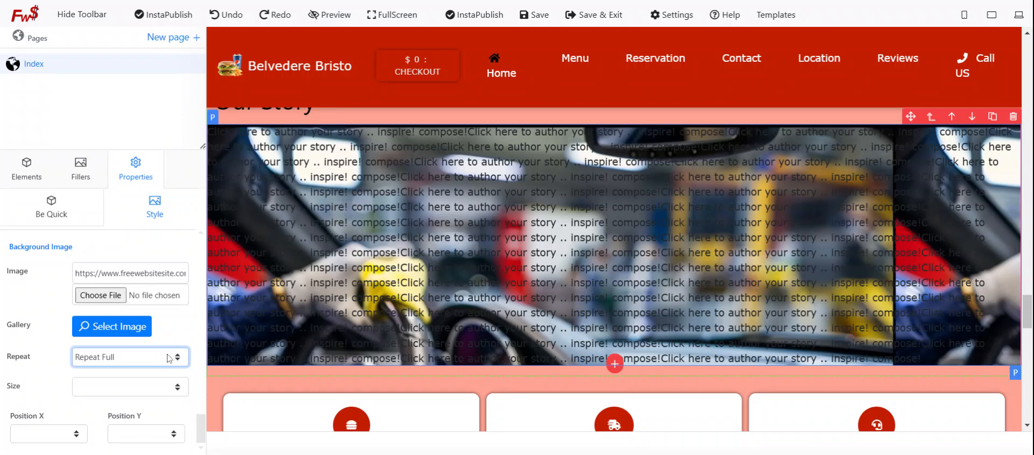
{"action": "left_click", "coordinate": [125, 394]}
{"action": "left_click", "coordinate": [133, 408]}
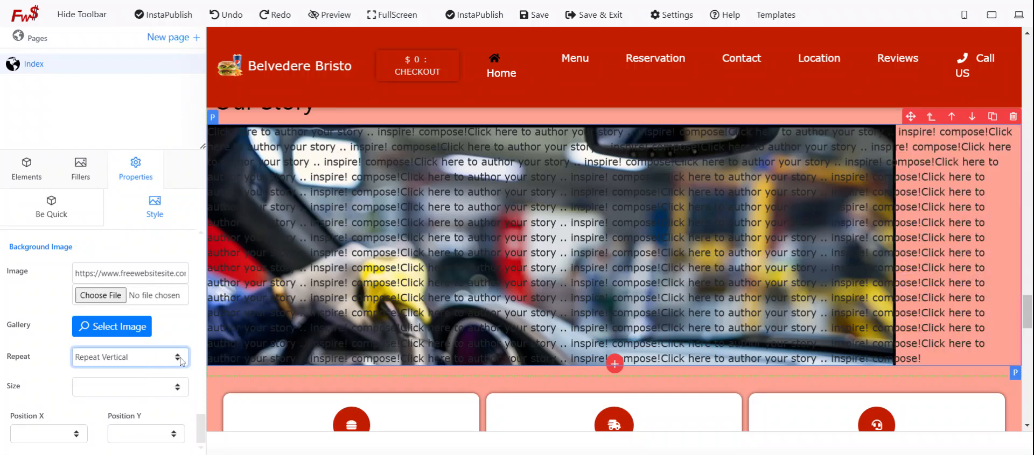
{"action": "left_click", "coordinate": [127, 429]}
{"action": "left_click", "coordinate": [153, 381]}
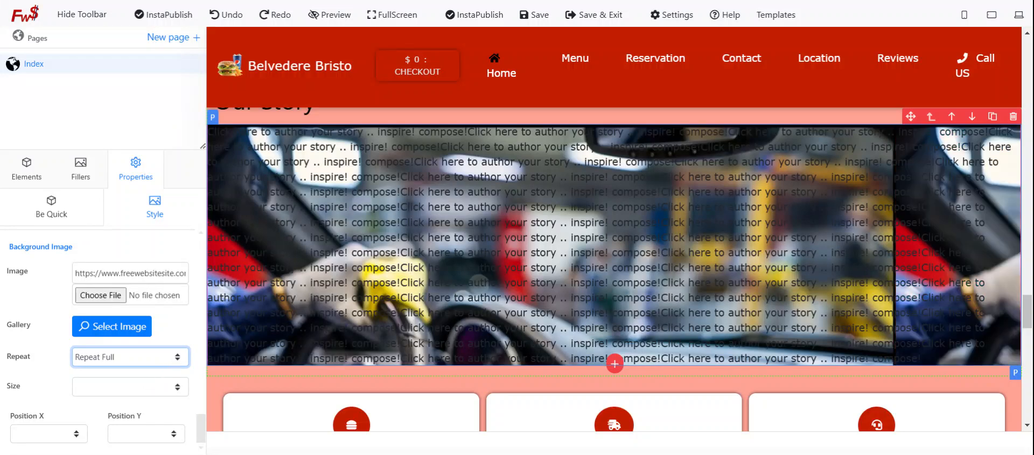
{"action": "double_click", "coordinate": [516, 239]}
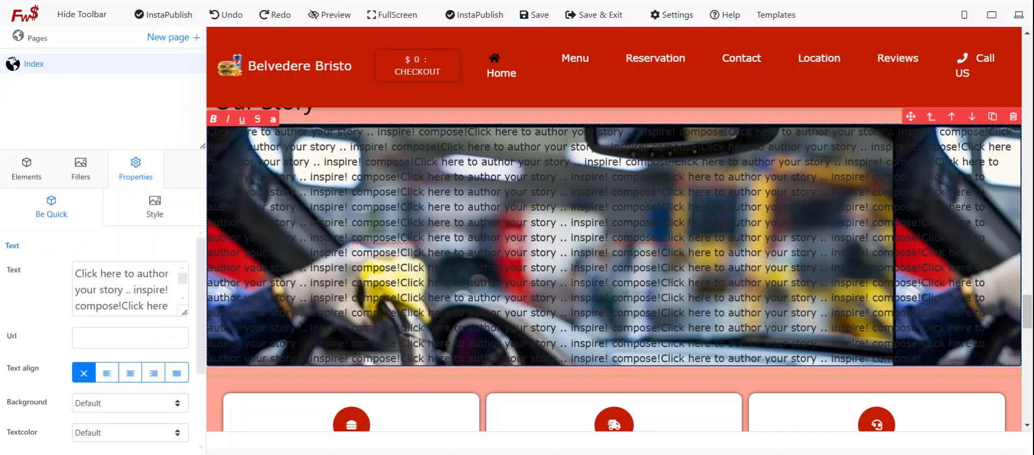
{"action": "key", "text": "ctrl+a"}
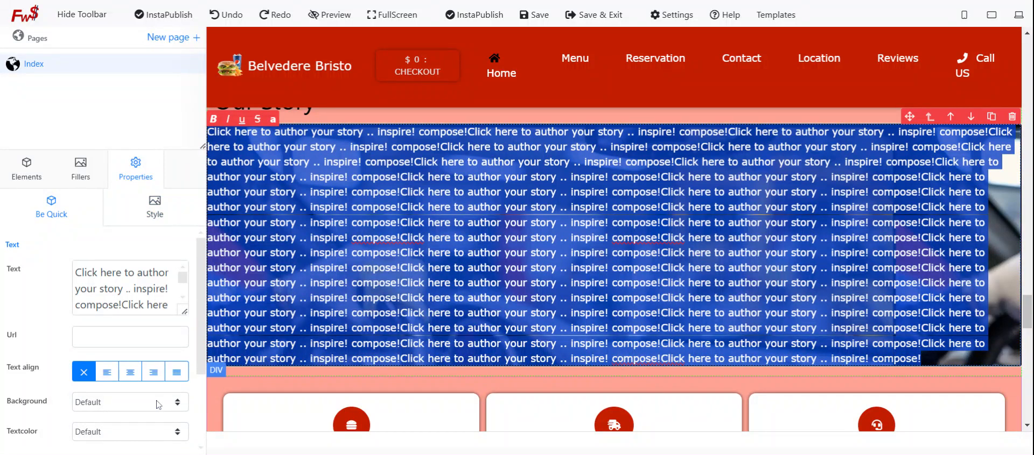
{"action": "scroll", "coordinate": [97, 323], "scroll_direction": "down", "scroll_amount": 2}
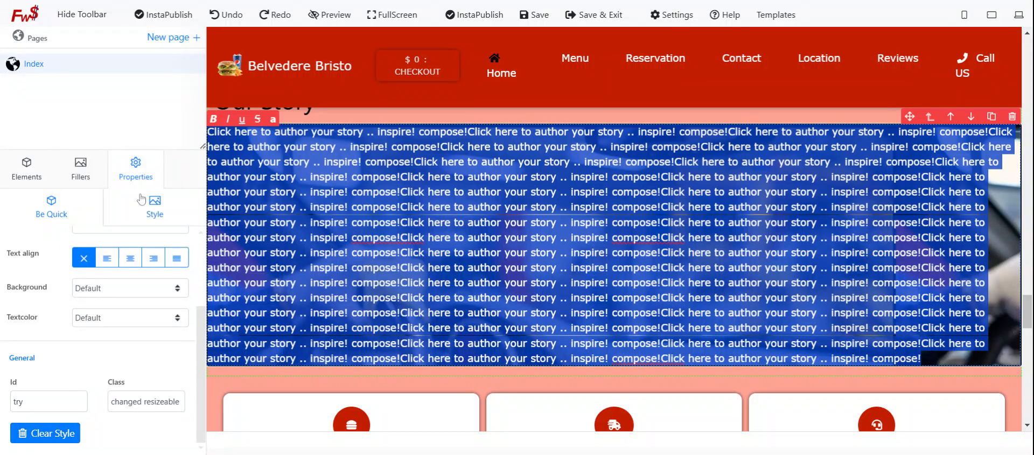
{"action": "left_click", "coordinate": [154, 207]}
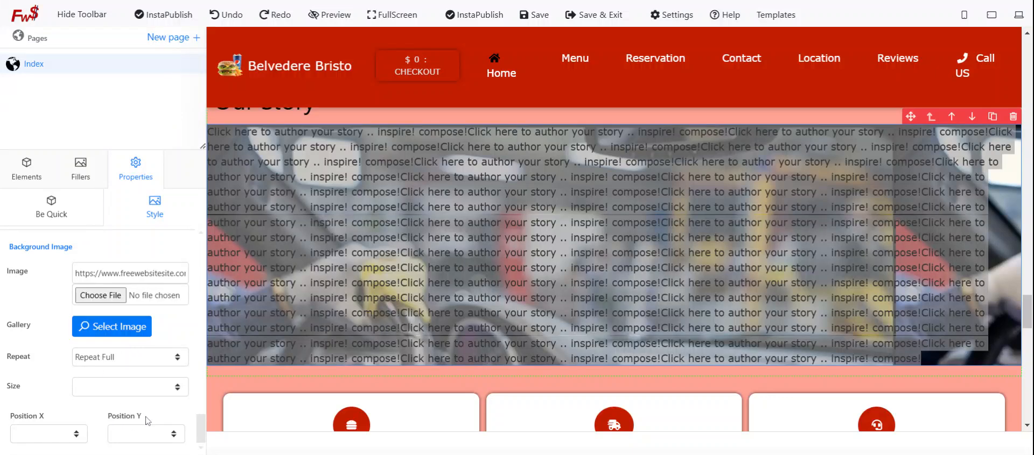
{"action": "left_click", "coordinate": [142, 320]}
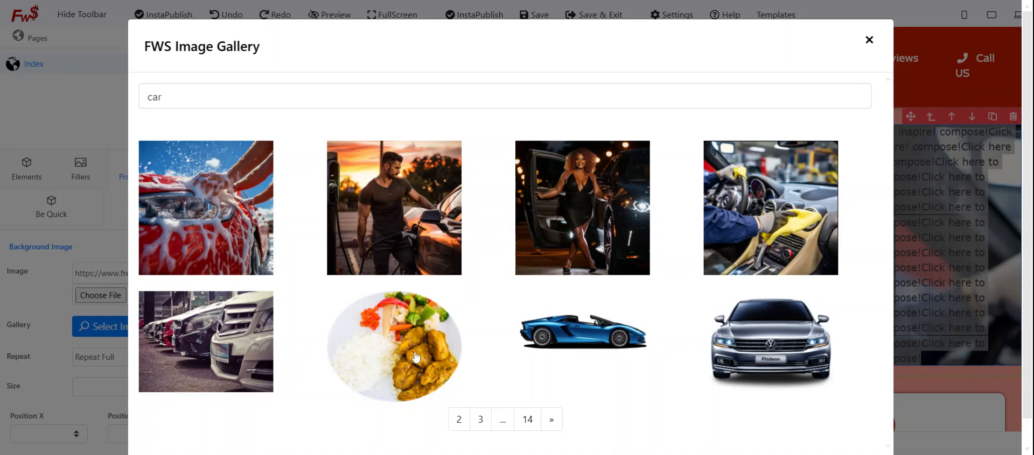
{"action": "scroll", "coordinate": [439, 358], "scroll_direction": "down", "scroll_amount": 1}
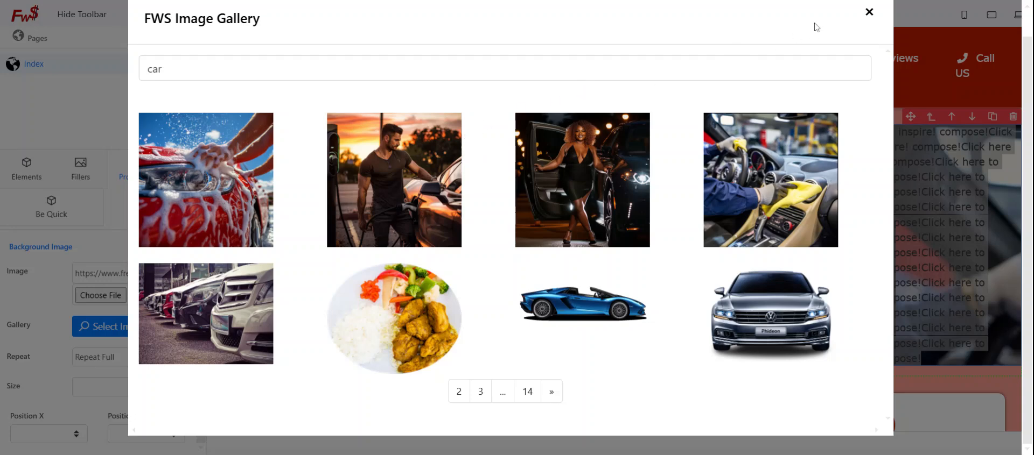
{"action": "left_click", "coordinate": [869, 12]}
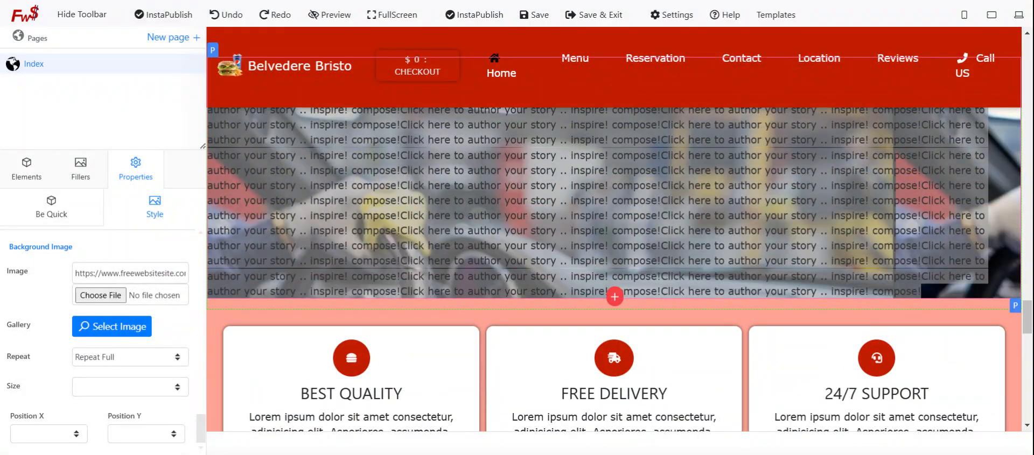
- Insert the ready-made projects filler, with a page heading and image-and-text project rows, directly after the "Our Story" paragraph
{"action": "left_click", "coordinate": [615, 298]}
{"action": "left_click", "coordinate": [528, 113]}
{"action": "scroll", "coordinate": [628, 211], "scroll_direction": "down", "scroll_amount": 2}
{"action": "scroll", "coordinate": [627, 211], "scroll_direction": "down", "scroll_amount": 3}
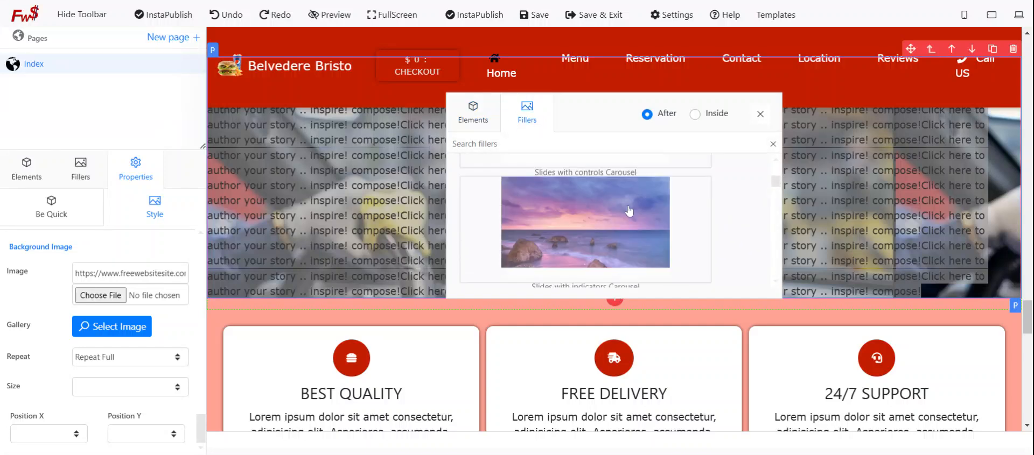
{"action": "scroll", "coordinate": [641, 220], "scroll_direction": "down", "scroll_amount": 4}
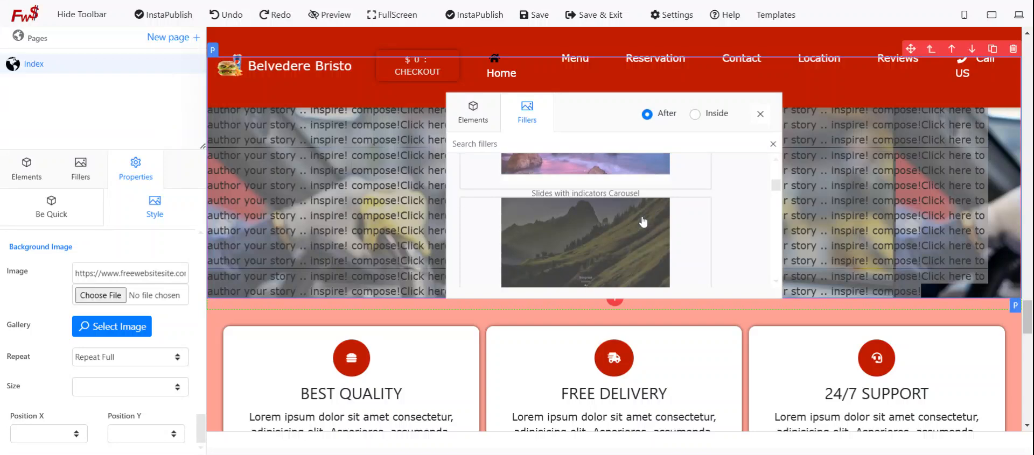
{"action": "scroll", "coordinate": [644, 220], "scroll_direction": "down", "scroll_amount": 5}
{"action": "scroll", "coordinate": [591, 174], "scroll_direction": "up", "scroll_amount": 4}
{"action": "scroll", "coordinate": [591, 173], "scroll_direction": "down", "scroll_amount": 3}
{"action": "scroll", "coordinate": [565, 212], "scroll_direction": "up", "scroll_amount": 2}
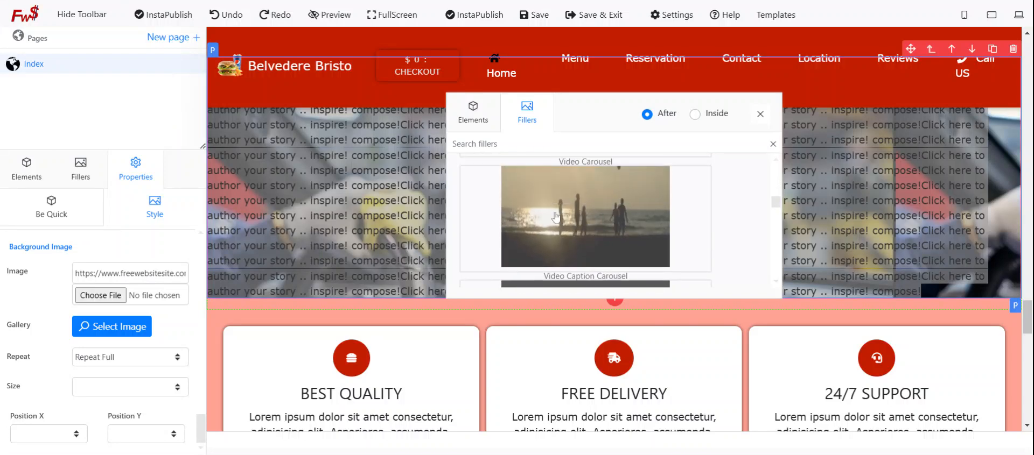
{"action": "scroll", "coordinate": [585, 200], "scroll_direction": "up", "scroll_amount": 2}
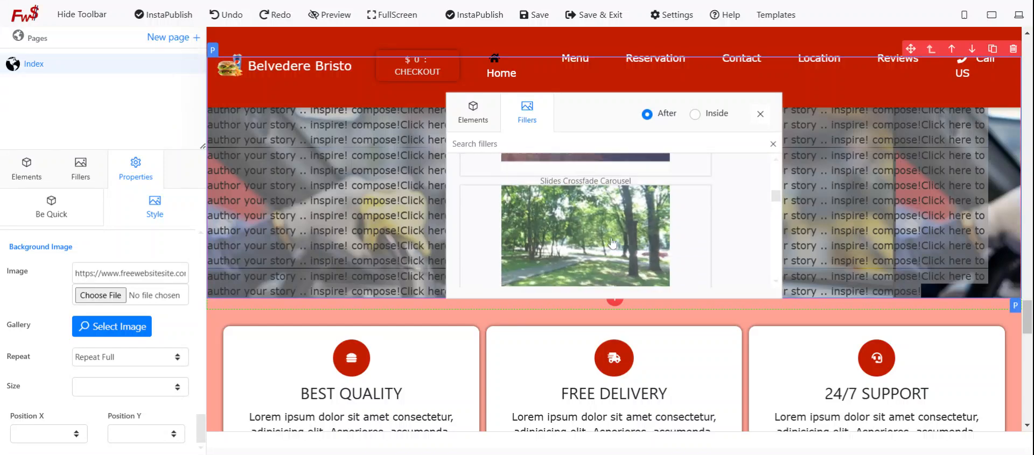
{"action": "scroll", "coordinate": [582, 221], "scroll_direction": "down", "scroll_amount": 5}
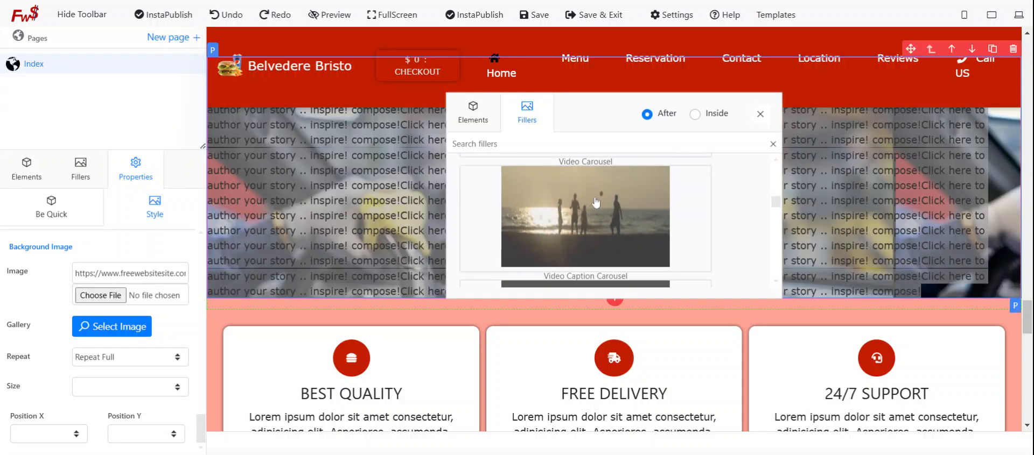
{"action": "scroll", "coordinate": [587, 230], "scroll_direction": "down", "scroll_amount": 6}
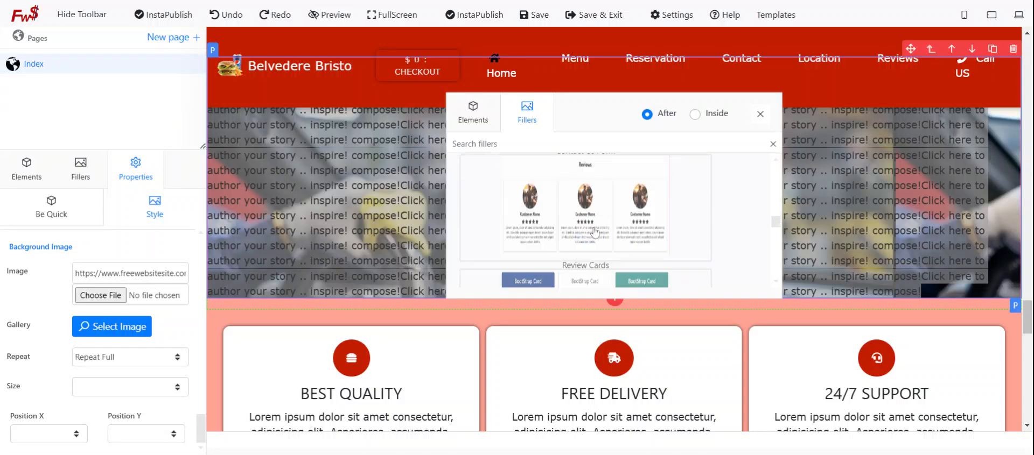
{"action": "scroll", "coordinate": [600, 229], "scroll_direction": "down", "scroll_amount": 2}
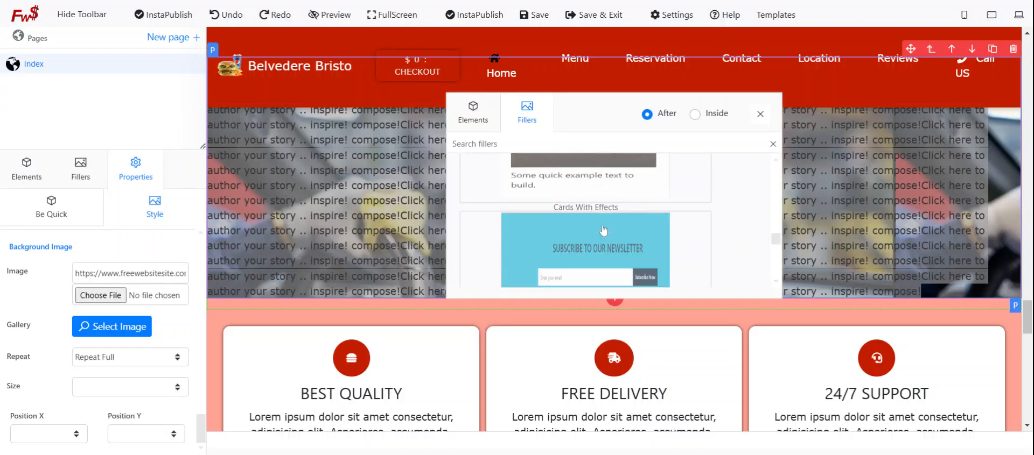
{"action": "scroll", "coordinate": [609, 230], "scroll_direction": "down", "scroll_amount": 2}
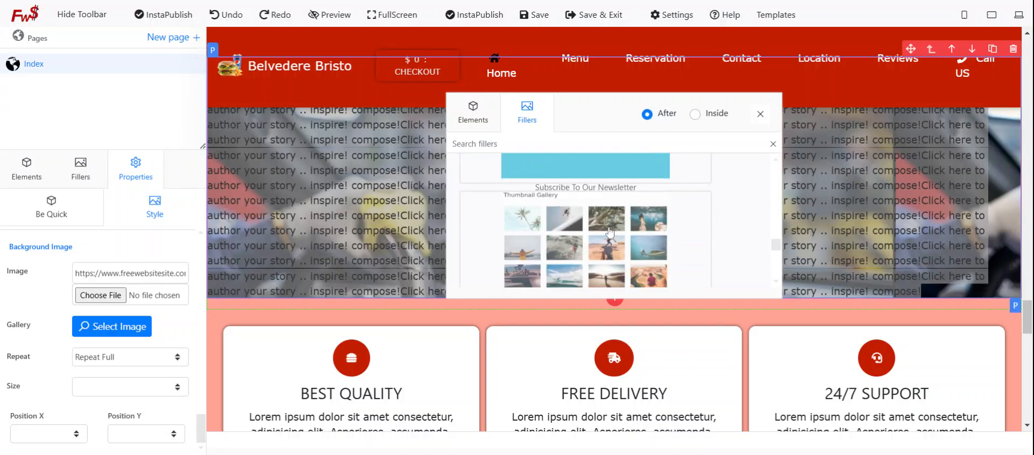
{"action": "scroll", "coordinate": [609, 231], "scroll_direction": "down", "scroll_amount": 5}
{"action": "scroll", "coordinate": [609, 230], "scroll_direction": "up", "scroll_amount": 2}
{"action": "left_click", "coordinate": [610, 222]}
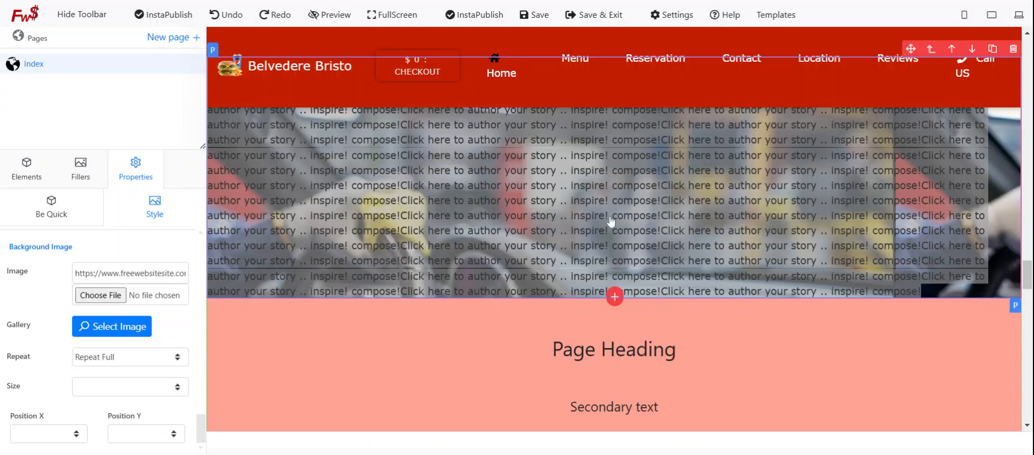
- Try the gallery picture of the blue convertible sports car as the background image of the "Project One" paragraph
{"action": "scroll", "coordinate": [720, 329], "scroll_direction": "down", "scroll_amount": 6}
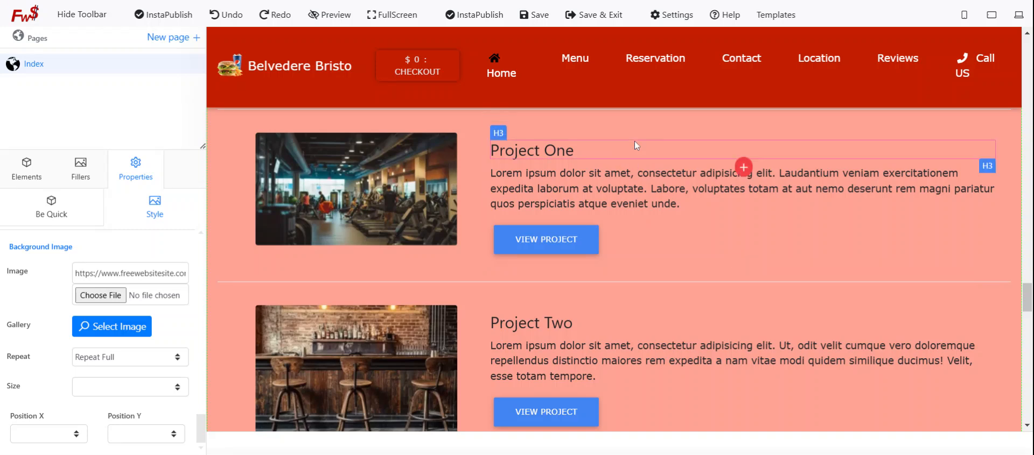
{"action": "left_click", "coordinate": [633, 173]}
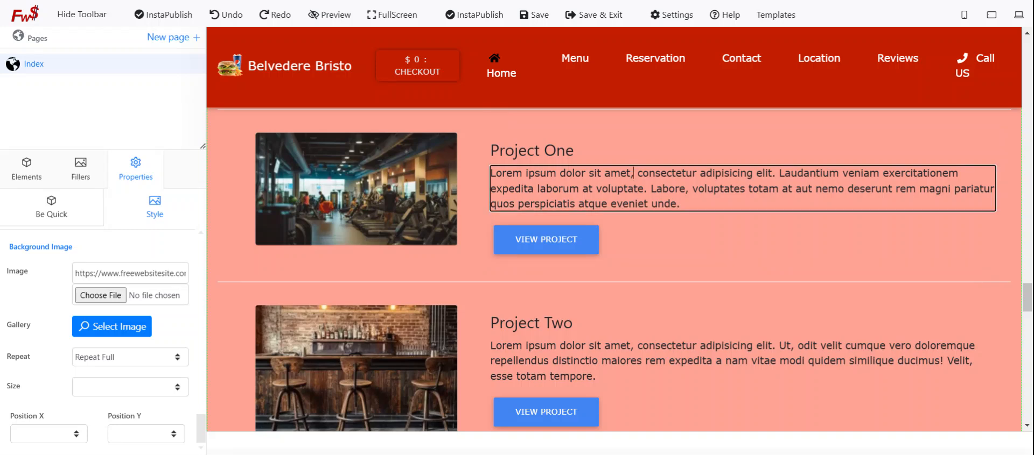
{"action": "left_click", "coordinate": [642, 174]}
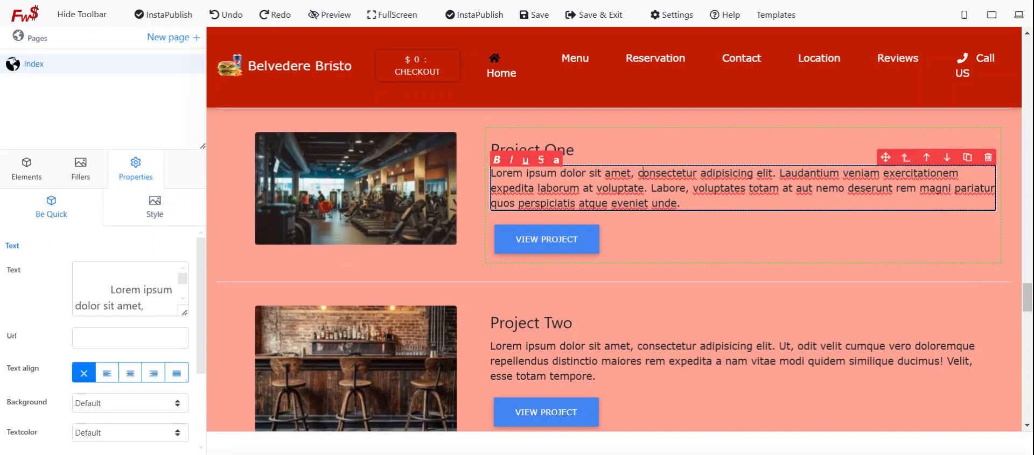
{"action": "left_click", "coordinate": [154, 208]}
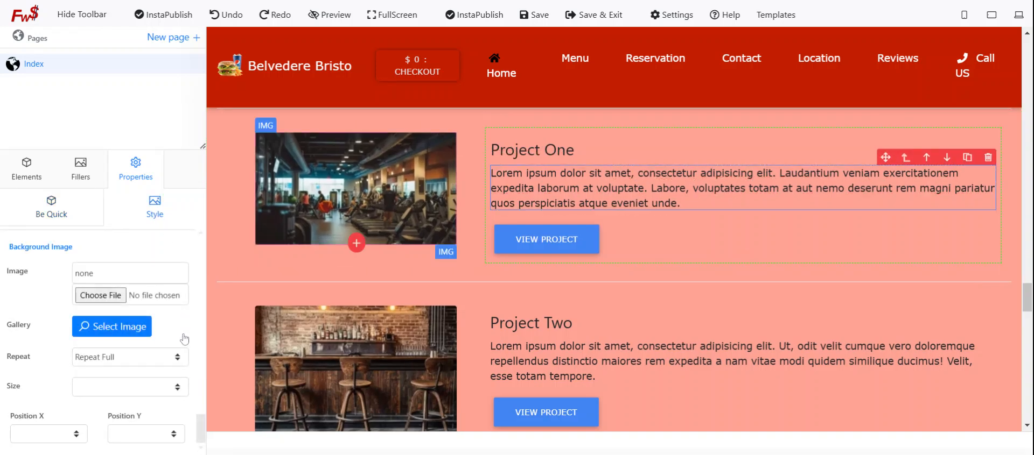
{"action": "left_click", "coordinate": [136, 327]}
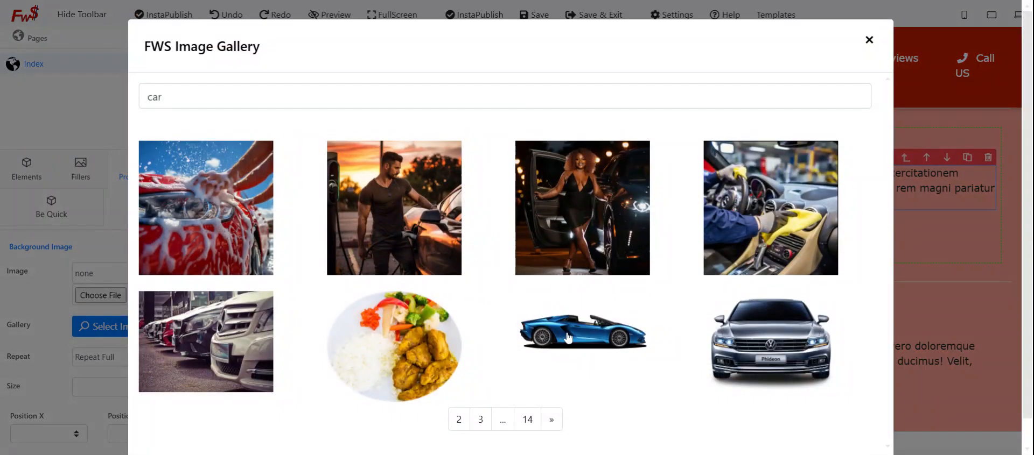
{"action": "left_click", "coordinate": [568, 337]}
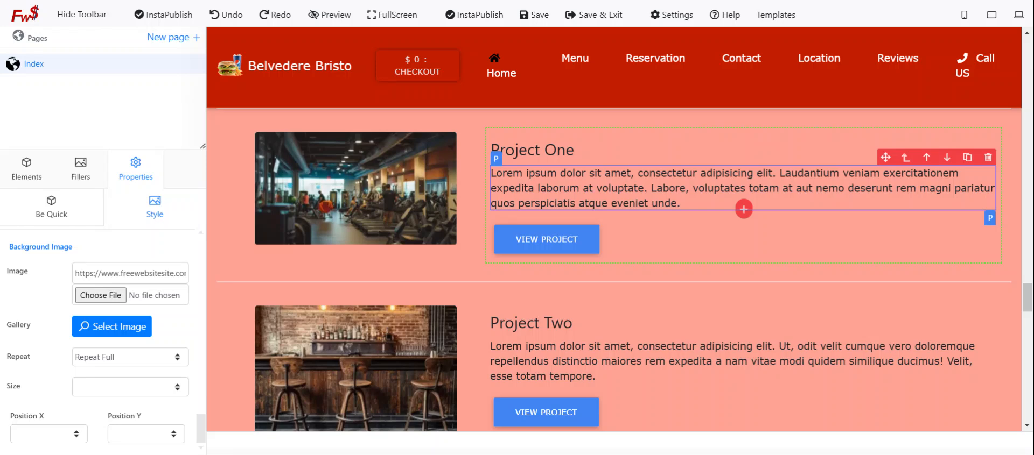
- Give the "Project One" paragraph the gallery photo of a man charging an orange car at sunset as its background image
{"action": "left_click", "coordinate": [677, 203]}
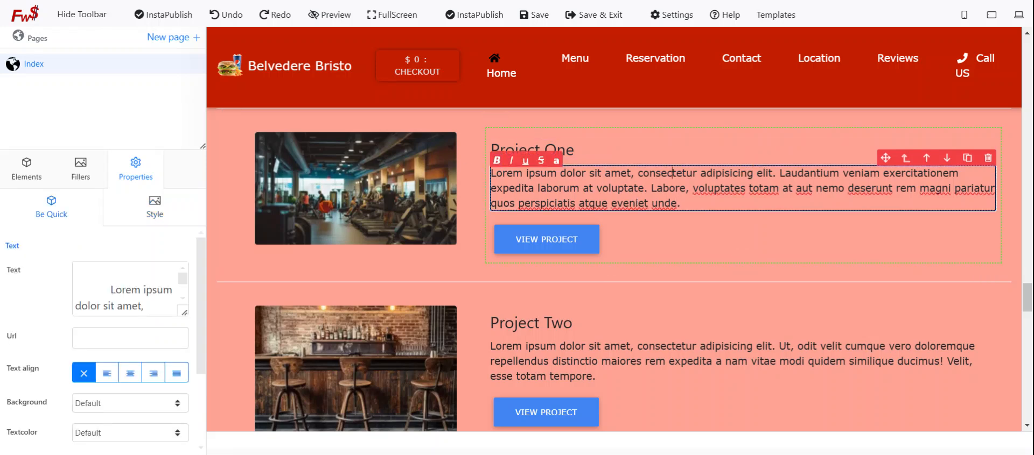
{"action": "left_click", "coordinate": [704, 152]}
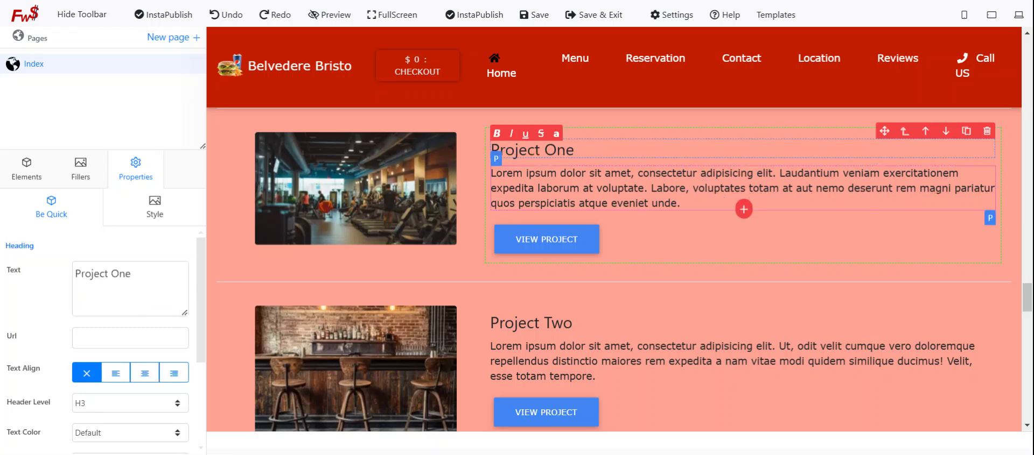
{"action": "left_click", "coordinate": [727, 189]}
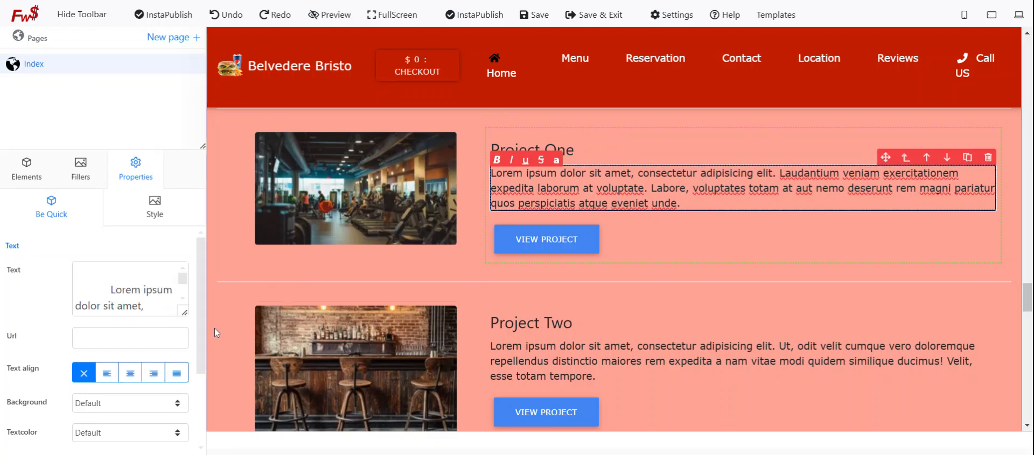
{"action": "scroll", "coordinate": [199, 323], "scroll_direction": "down", "scroll_amount": 2}
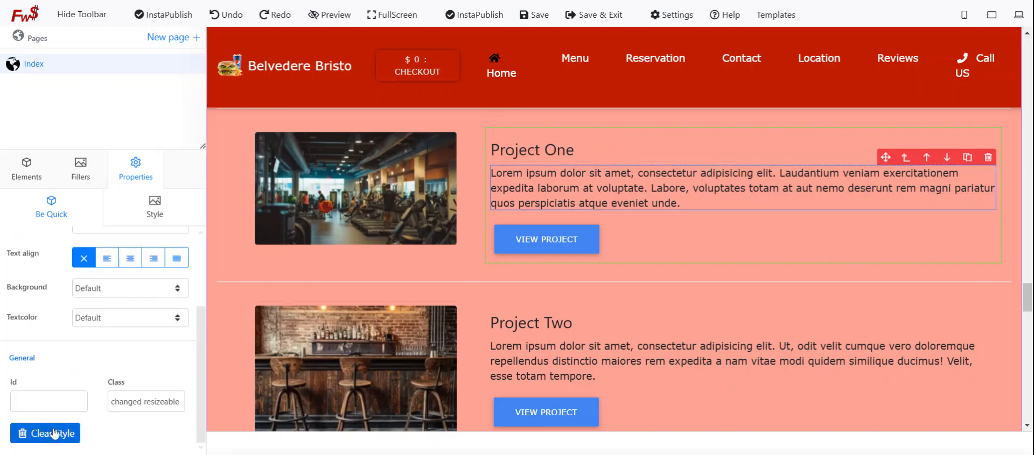
{"action": "left_click", "coordinate": [154, 207]}
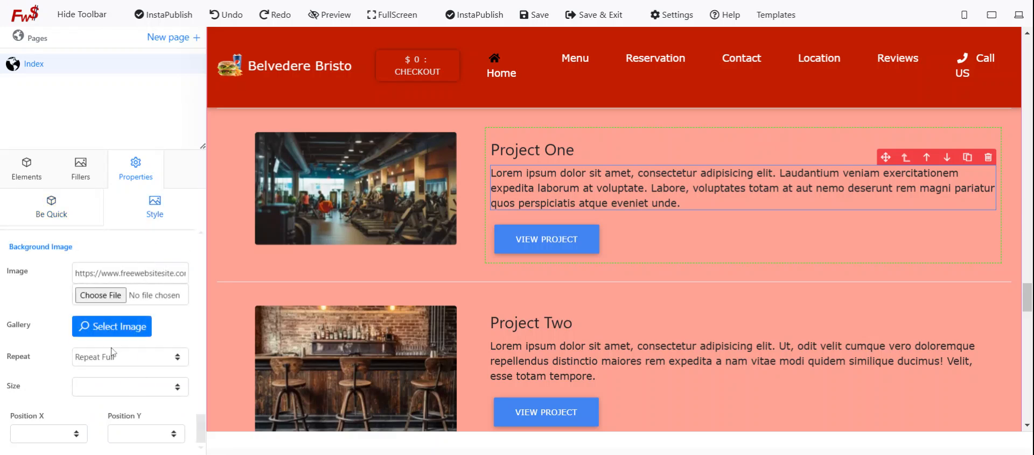
{"action": "scroll", "coordinate": [118, 337], "scroll_direction": "up", "scroll_amount": 3}
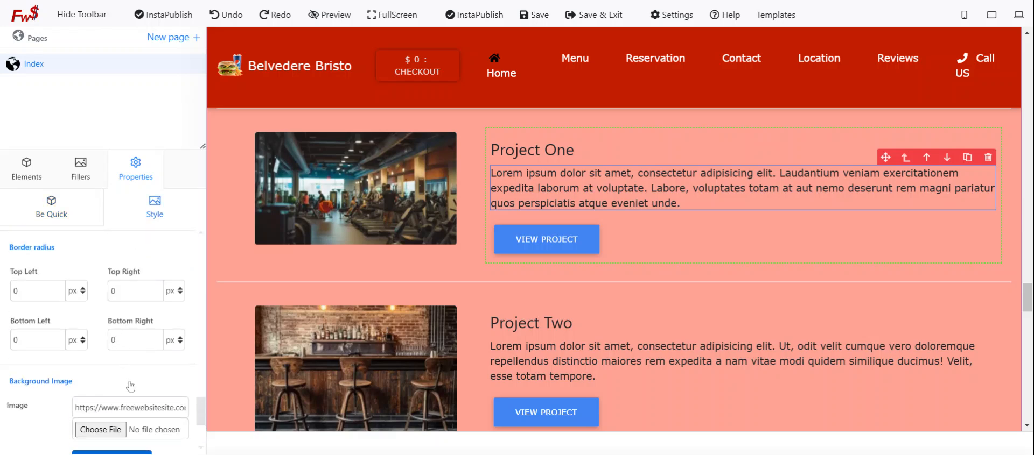
{"action": "scroll", "coordinate": [129, 386], "scroll_direction": "down", "scroll_amount": 2}
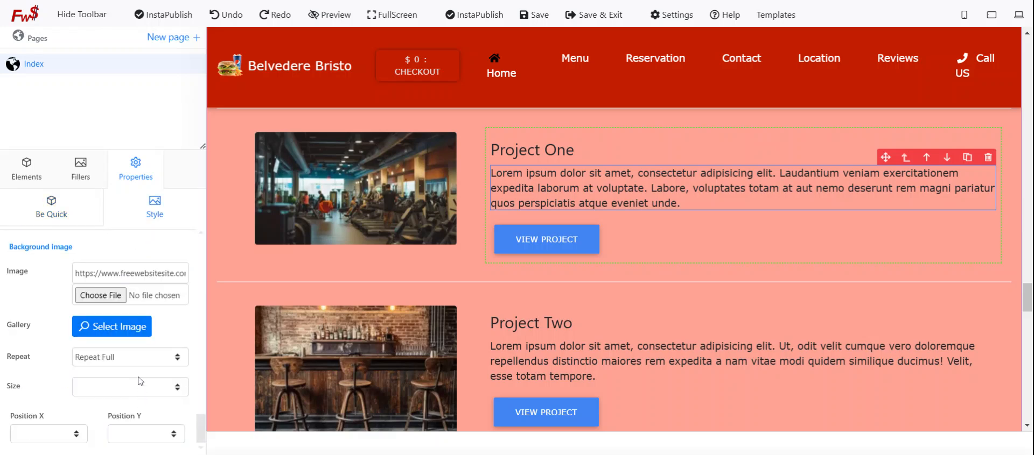
{"action": "left_click", "coordinate": [125, 328]}
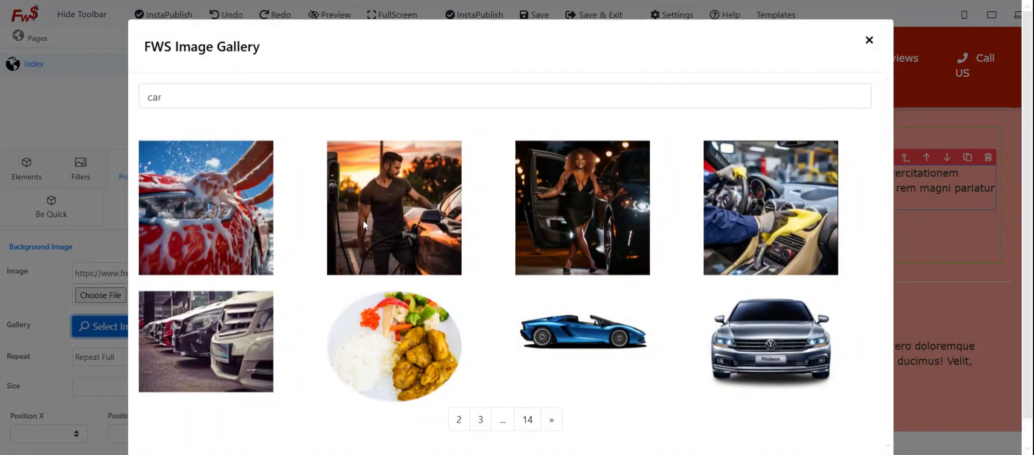
{"action": "left_click", "coordinate": [419, 237]}
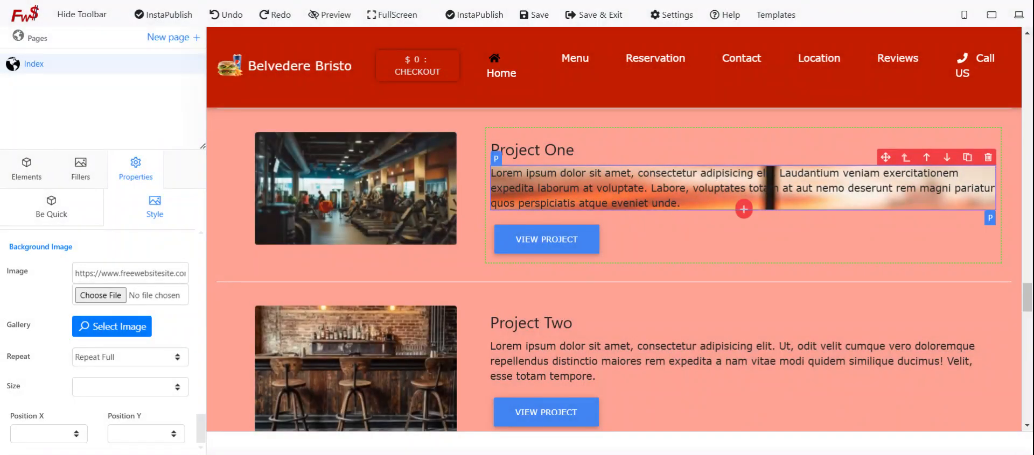
- Try Repeat Horizontal for the "Project One" paragraph's background image and switch it to Repeat Vertical
{"action": "left_click", "coordinate": [116, 364]}
{"action": "left_click", "coordinate": [110, 398]}
{"action": "left_click", "coordinate": [135, 365]}
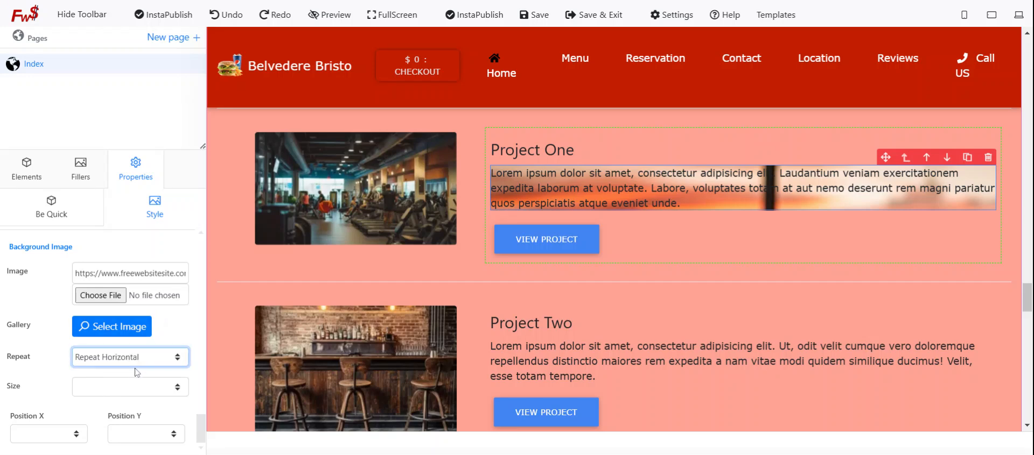
{"action": "left_click", "coordinate": [121, 411]}
- Replace the "Project One" paragraph's background image with the gallery picture of the smiling brown-and-white dog on a light blue backdrop
{"action": "left_click", "coordinate": [134, 329]}
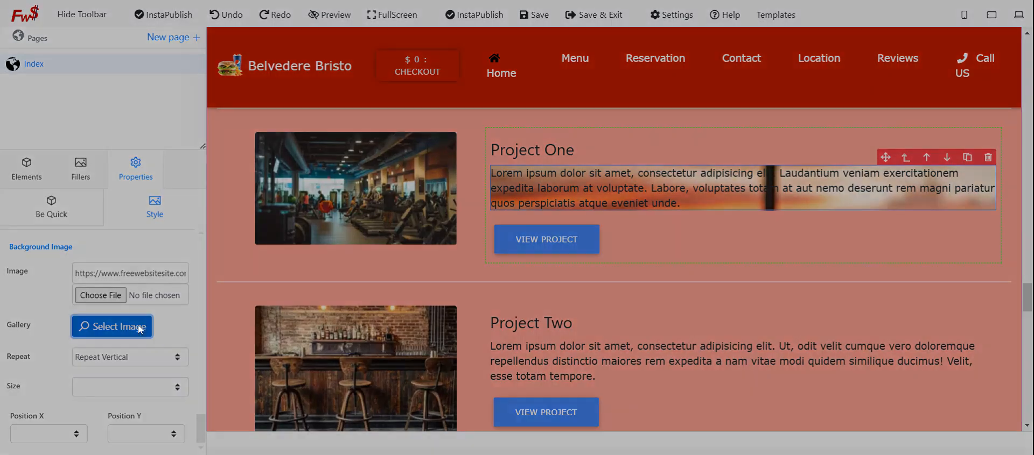
{"action": "left_click", "coordinate": [161, 97]}
{"action": "key", "text": "BackSpace"}
{"action": "key", "text": "BackSpace"}
{"action": "key", "text": "BackSpace"}
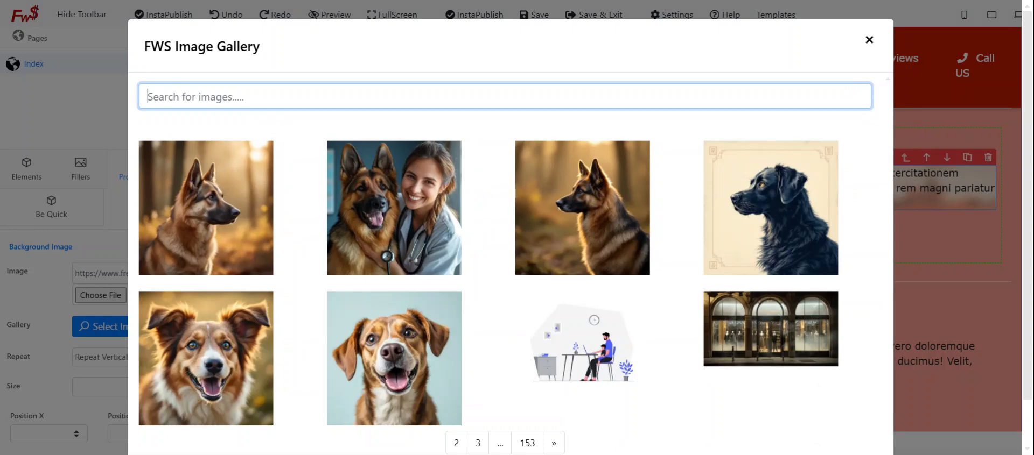
{"action": "left_click", "coordinate": [579, 121]}
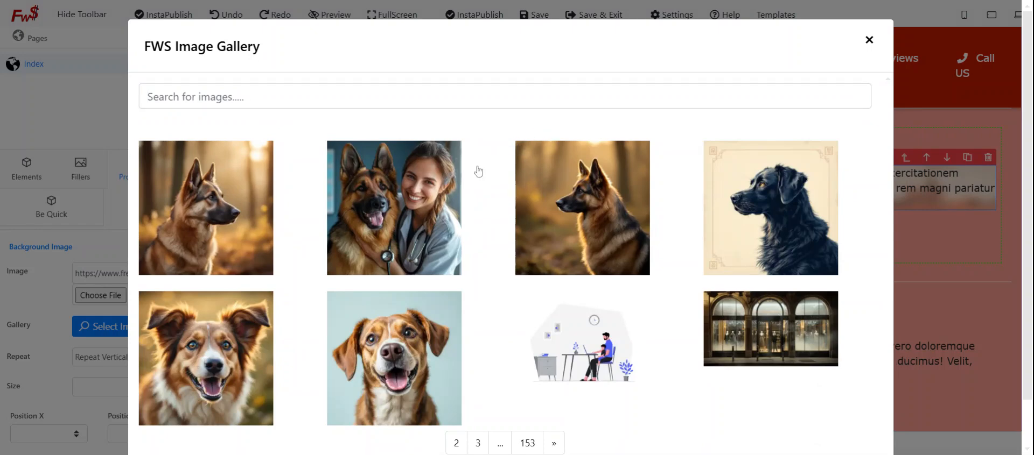
{"action": "left_click", "coordinate": [407, 358]}
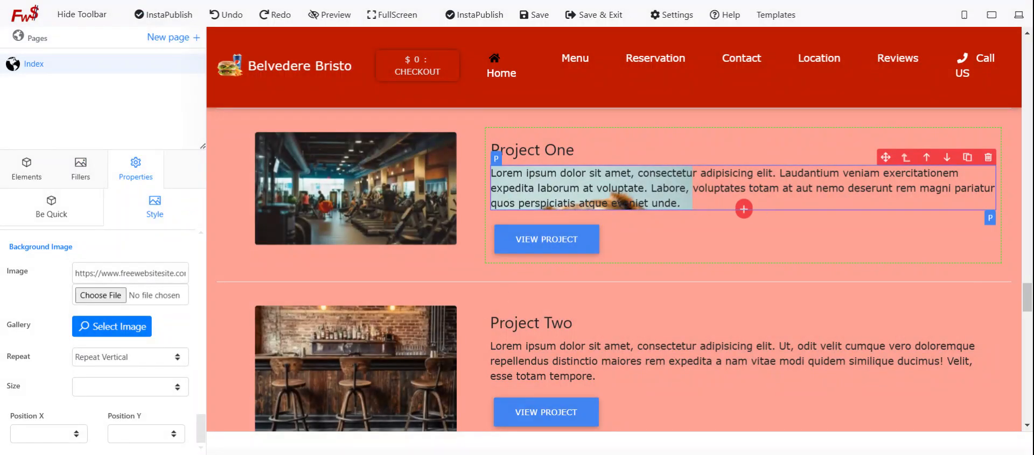
- Try lengthening the "Project One" paragraph to six consecutive copies of its lorem ipsum text
{"action": "scroll", "coordinate": [620, 189], "scroll_direction": "down", "scroll_amount": 3}
{"action": "scroll", "coordinate": [619, 189], "scroll_direction": "up", "scroll_amount": 3}
{"action": "double_click", "coordinate": [620, 189]}
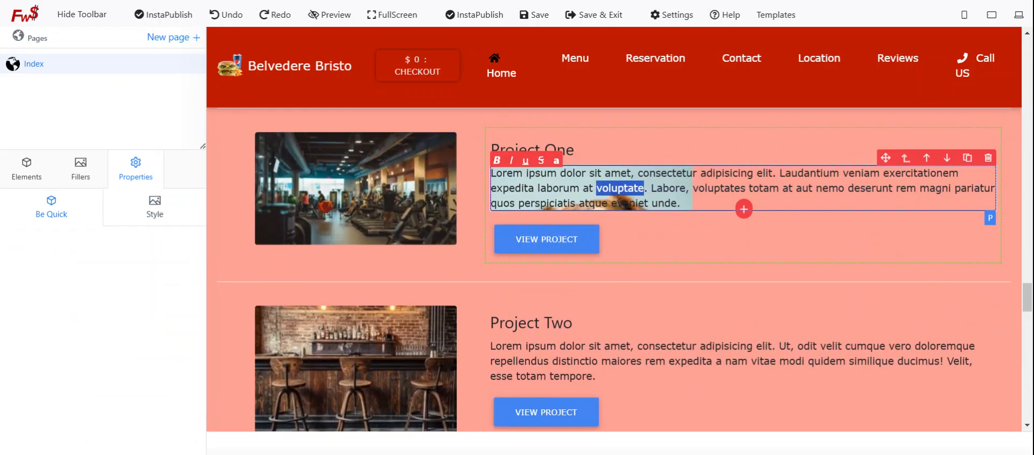
{"action": "left_click", "coordinate": [682, 234]}
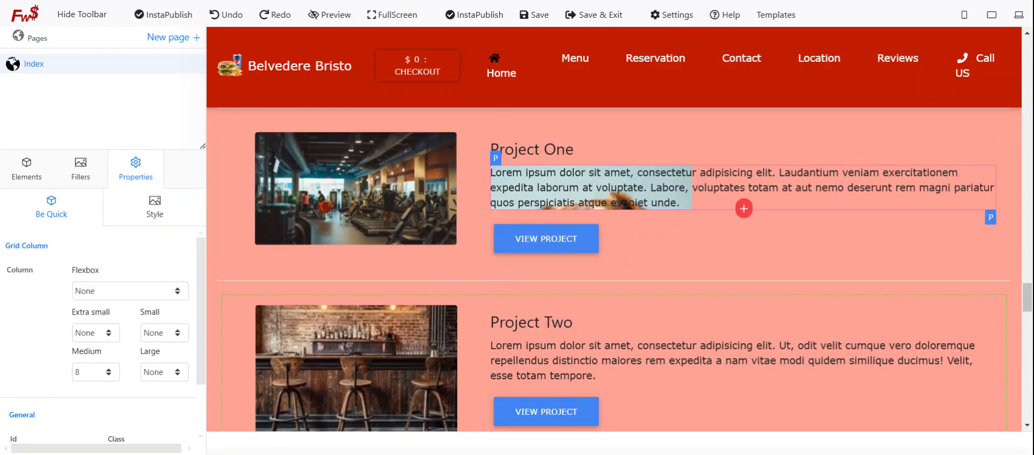
{"action": "left_click", "coordinate": [638, 188]}
{"action": "key", "text": "ctrl+a"}
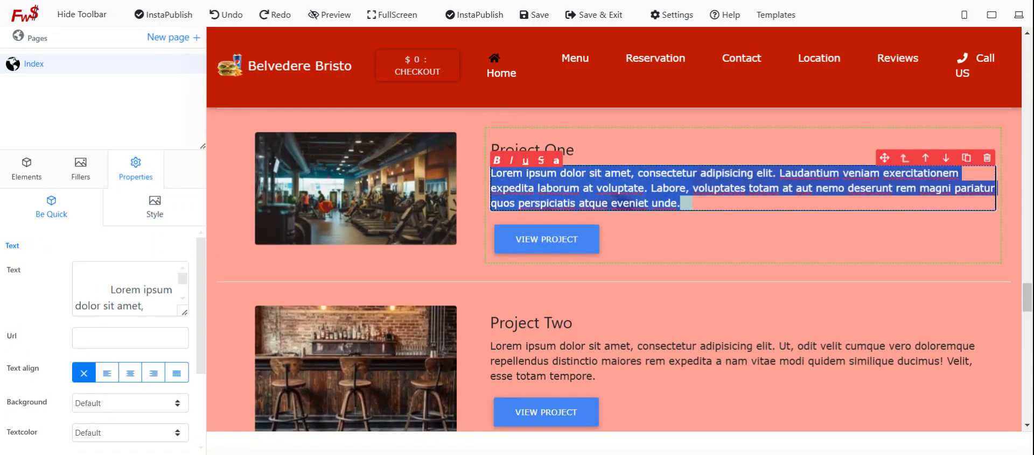
{"action": "key", "text": "ctrl+c"}
{"action": "key", "text": "ctrl+v"}
{"action": "key", "text": "ctrl+v"}
{"action": "key", "text": "ctrl+v"}
{"action": "key", "text": "ctrl+v"}
{"action": "key", "text": "ctrl+v"}
{"action": "key", "text": "ctrl+v"}
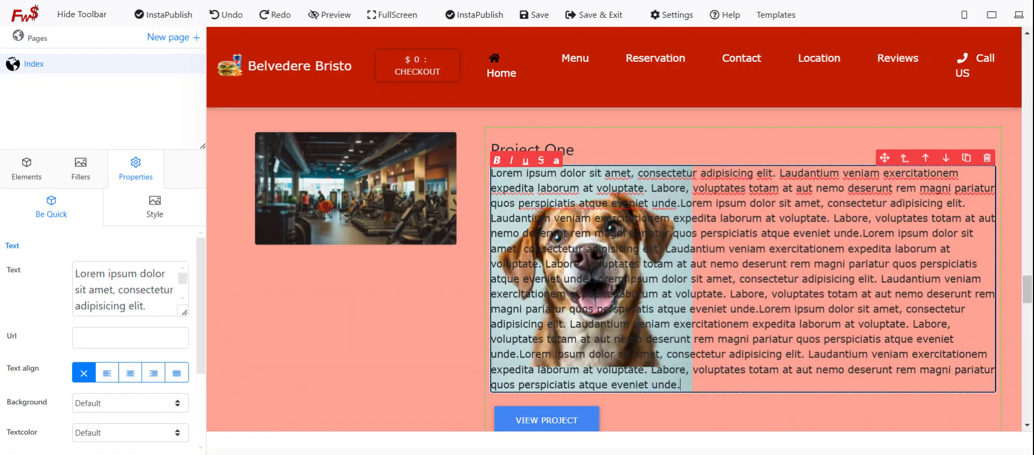
{"action": "key", "text": "ctrl+v"}
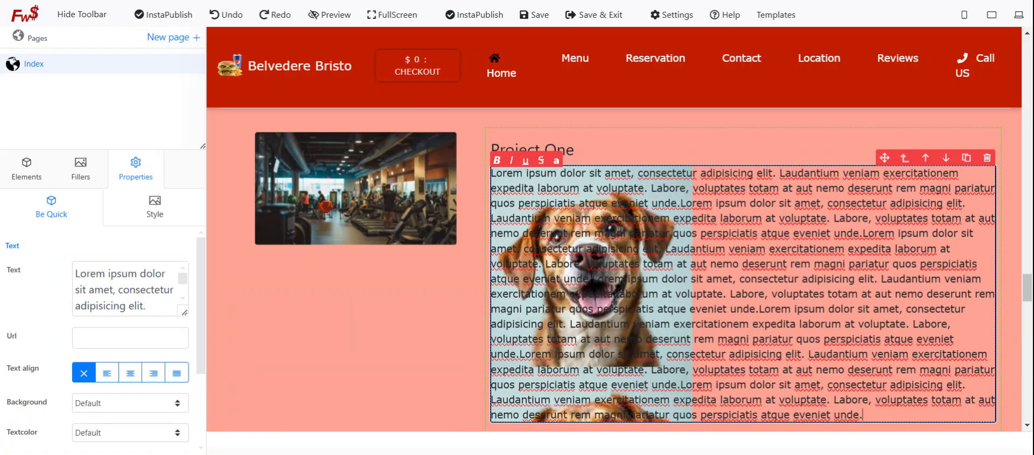
{"action": "key", "text": "ctrl+z"}
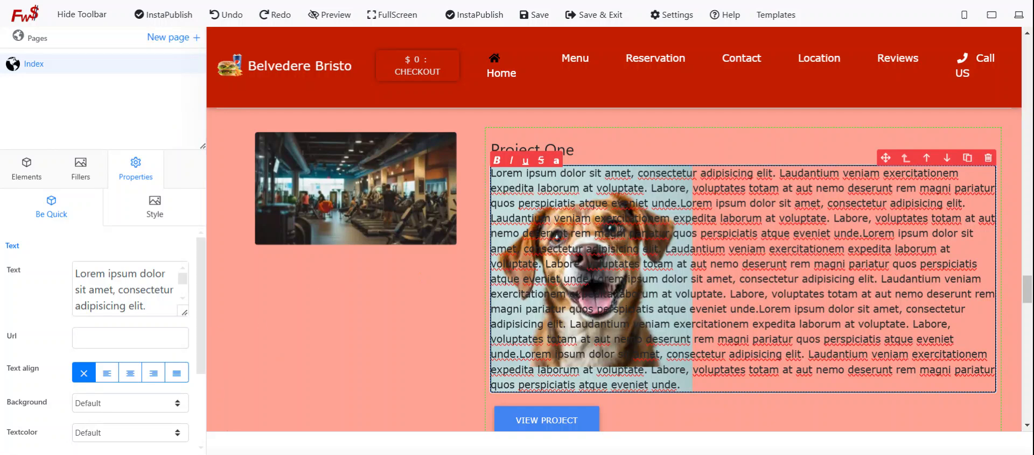
- Replace the "Project One" paragraph's text with a stack of blank lines ending in "We love Our Pets"
{"action": "key", "text": "ctrl+a"}
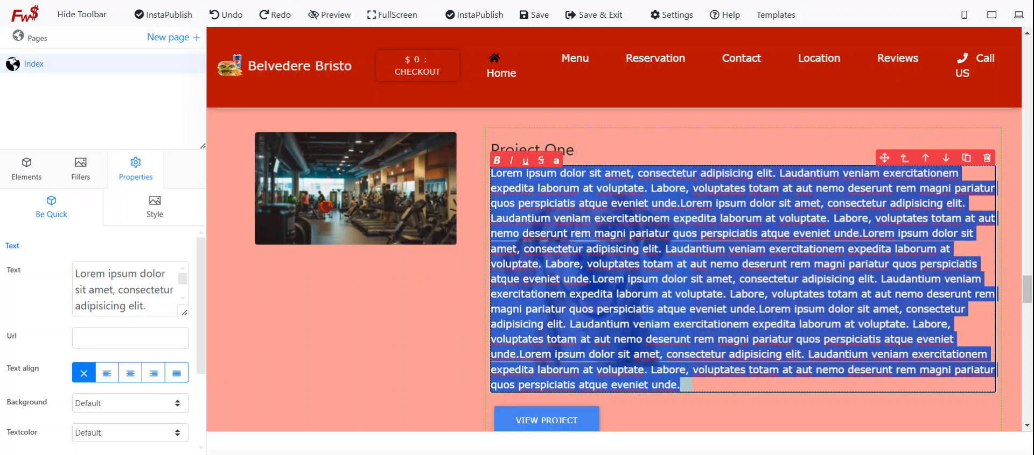
{"action": "type", "text": "Cool"}
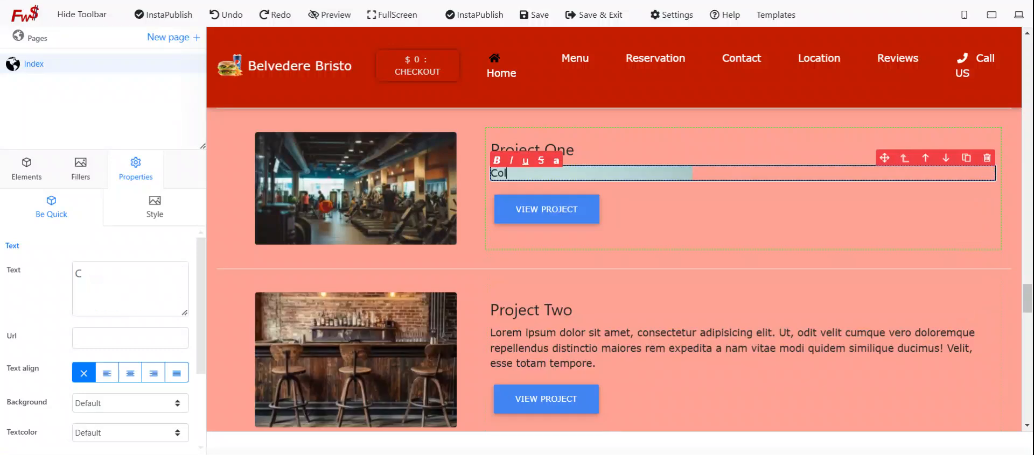
{"action": "type", "text": " Stu"}
{"action": "key", "text": "BackSpace"}
{"action": "key", "text": "BackSpace"}
{"action": "key", "text": "BackSpace"}
{"action": "key", "text": "BackSpace"}
{"action": "key", "text": "BackSpace"}
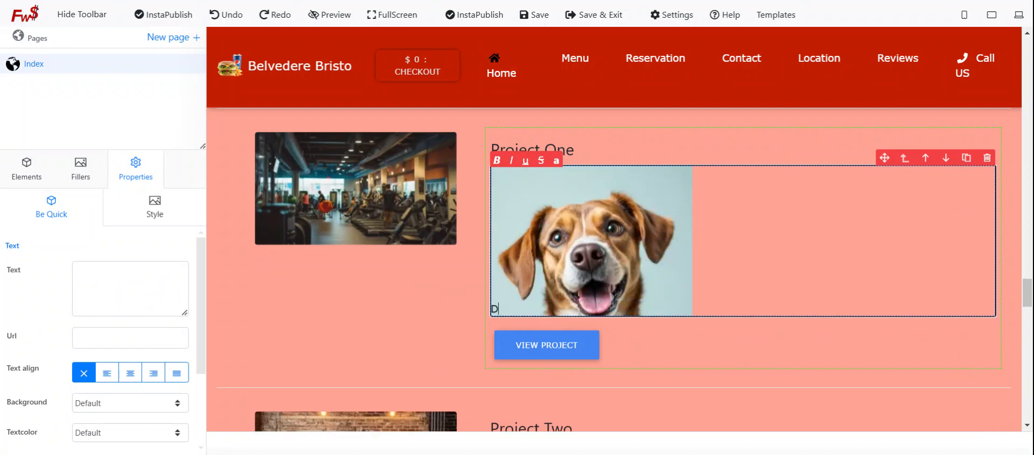
{"action": "type", "text": "We love Our Pets"}
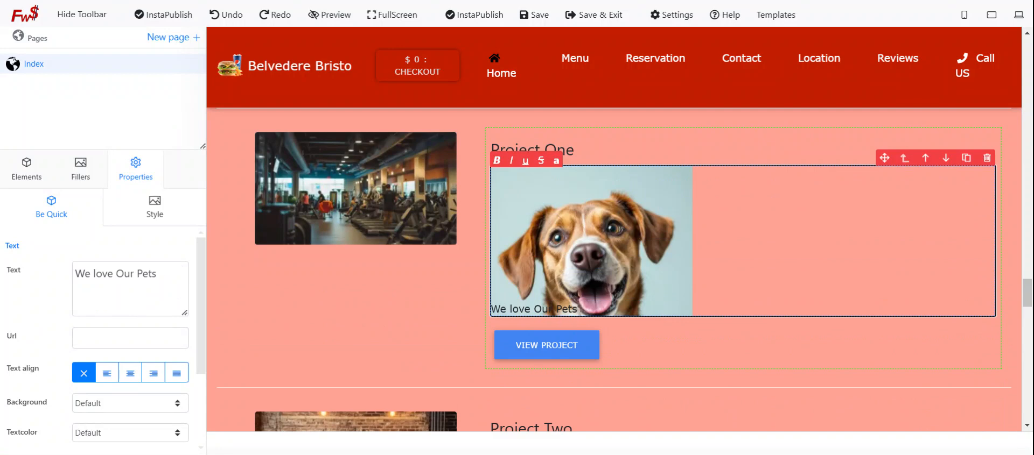
- Rewrite the line over the dog picture as "Free Pet Sitting and restaurant on Site"
{"action": "key", "text": "BackSpace"}
{"action": "key", "text": "BackSpace"}
{"action": "key", "text": "BackSpace"}
{"action": "key", "text": "BackSpace"}
{"action": "key", "text": "BackSpace"}
{"action": "key", "text": "BackSpace"}
{"action": "key", "text": "BackSpace"}
{"action": "key", "text": "BackSpace"}
{"action": "key", "text": "BackSpace"}
{"action": "key", "text": "BackSpace"}
{"action": "key", "text": "BackSpace"}
{"action": "key", "text": "BackSpace"}
{"action": "key", "text": "BackSpace"}
{"action": "key", "text": "BackSpace"}
{"action": "key", "text": "BackSpace"}
{"action": "key", "text": "BackSpace"}
{"action": "type", "text": "Free Pe"}
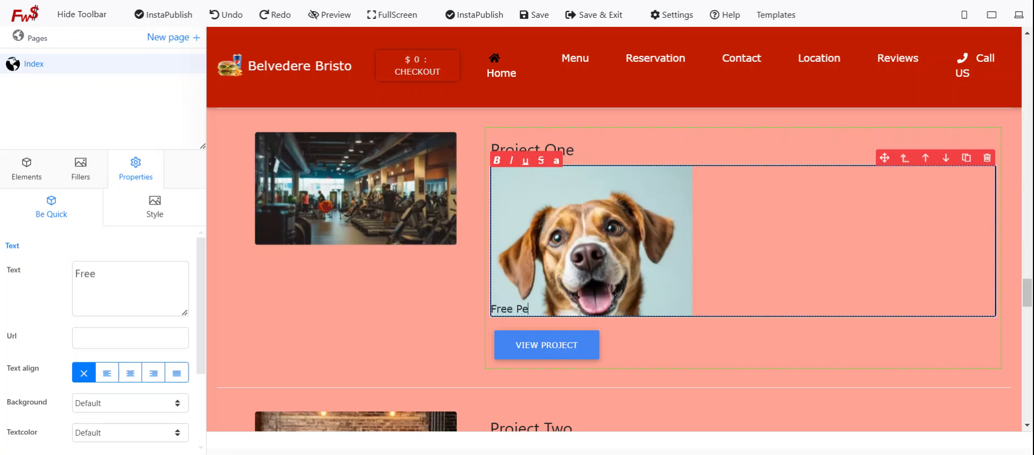
{"action": "type", "text": "t Sitting and restaurant aon Site"}
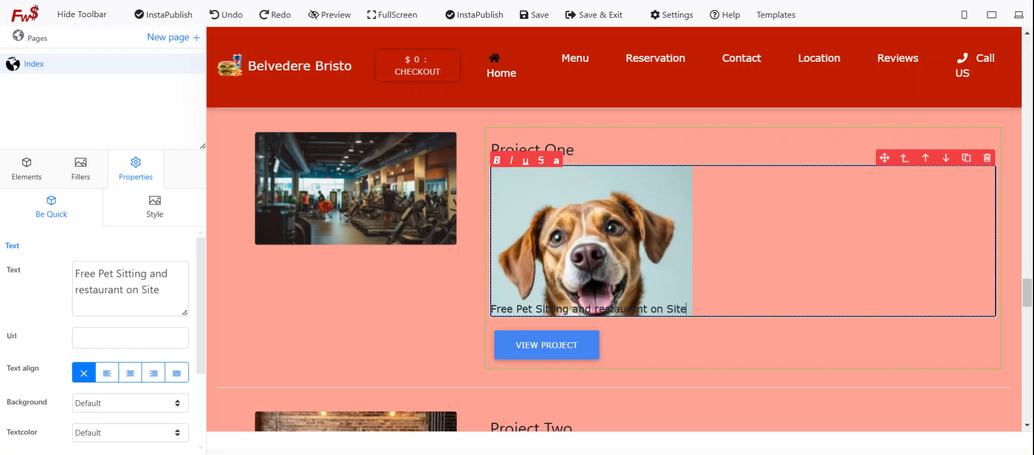
- Review the dog paragraph's background image settings and compare its look with the "Our Story" paragraph's background
{"action": "key", "text": "ctrl+a"}
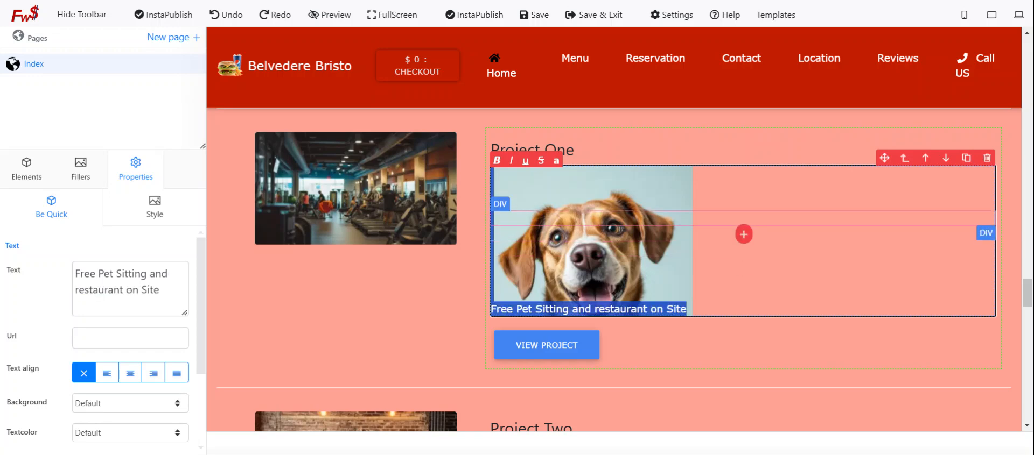
{"action": "left_click", "coordinate": [147, 226]}
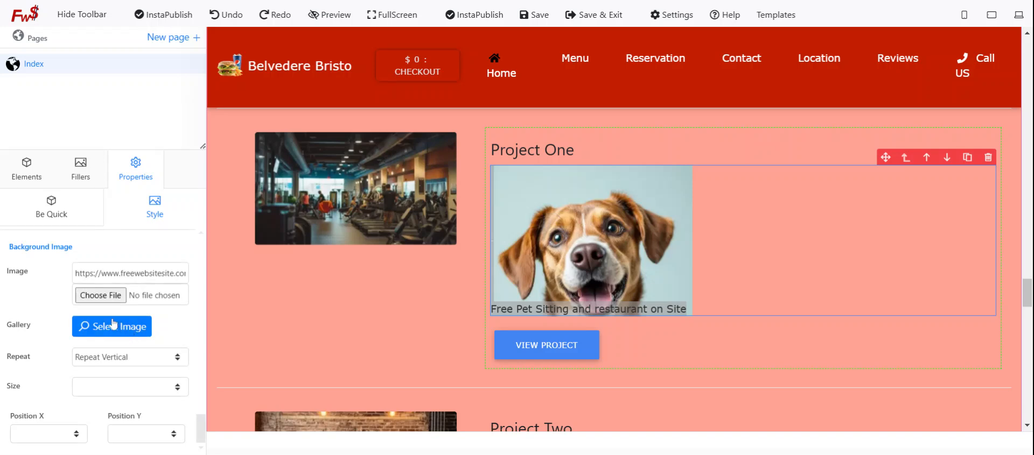
{"action": "scroll", "coordinate": [99, 320], "scroll_direction": "up", "scroll_amount": 2}
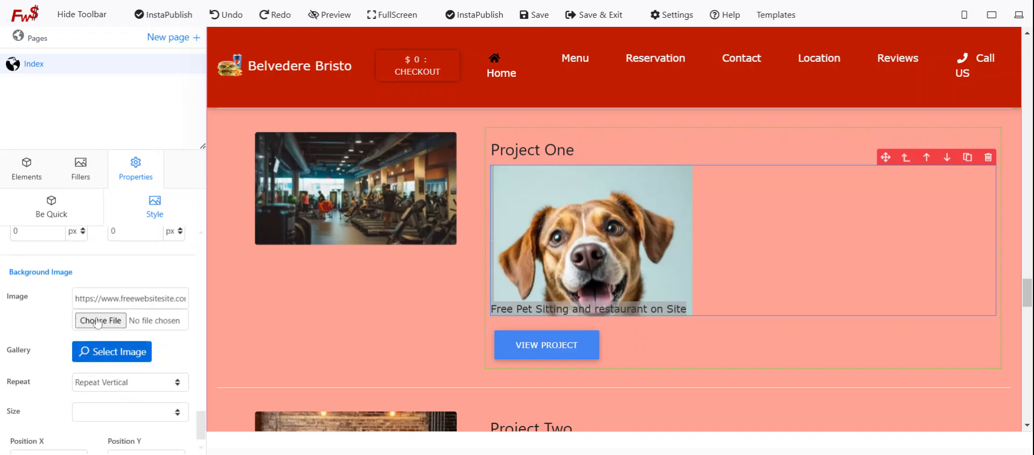
{"action": "scroll", "coordinate": [100, 320], "scroll_direction": "down", "scroll_amount": 2}
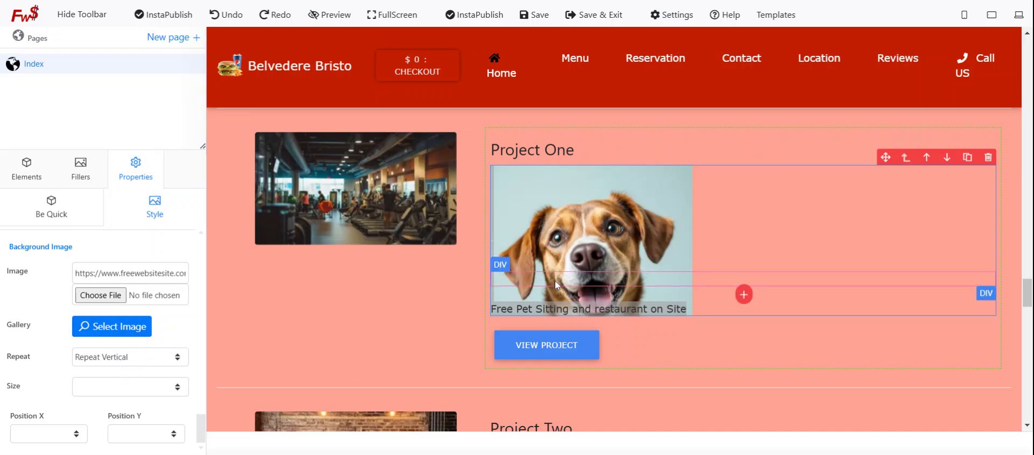
{"action": "scroll", "coordinate": [56, 284], "scroll_direction": "up", "scroll_amount": 10}
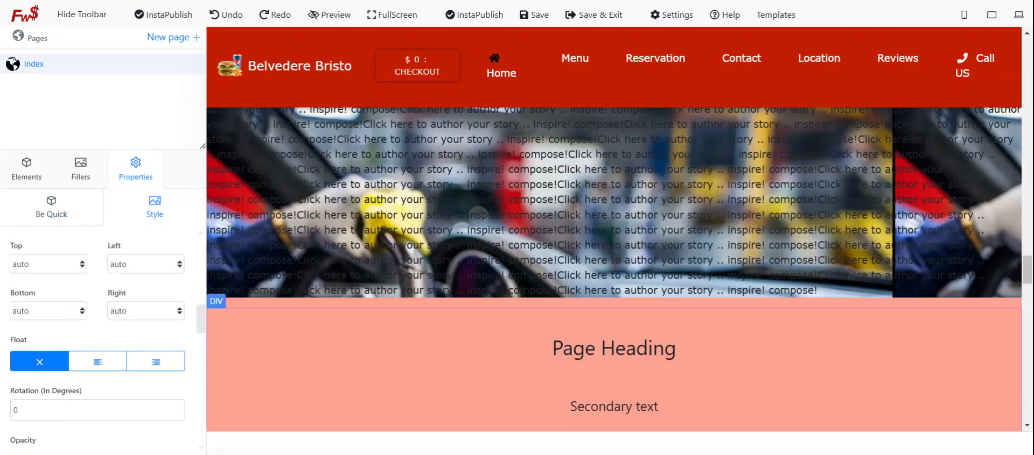
{"action": "scroll", "coordinate": [521, 286], "scroll_direction": "down", "scroll_amount": 3}
{"action": "scroll", "coordinate": [521, 285], "scroll_direction": "up", "scroll_amount": 5}
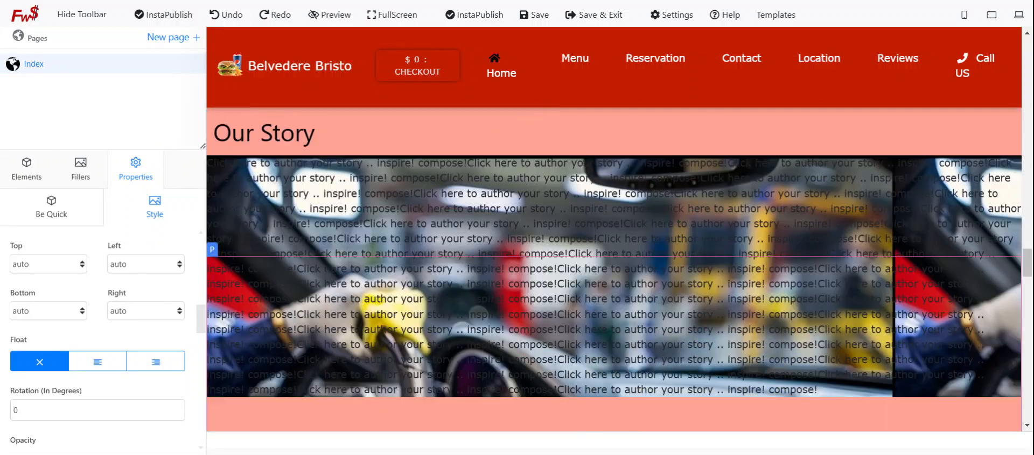
{"action": "scroll", "coordinate": [521, 286], "scroll_direction": "down", "scroll_amount": 8}
- Style the "Free Pet Sitting and restaurant on Site" line in the Courier New font with Light weight
{"action": "triple_click", "coordinate": [538, 309]}
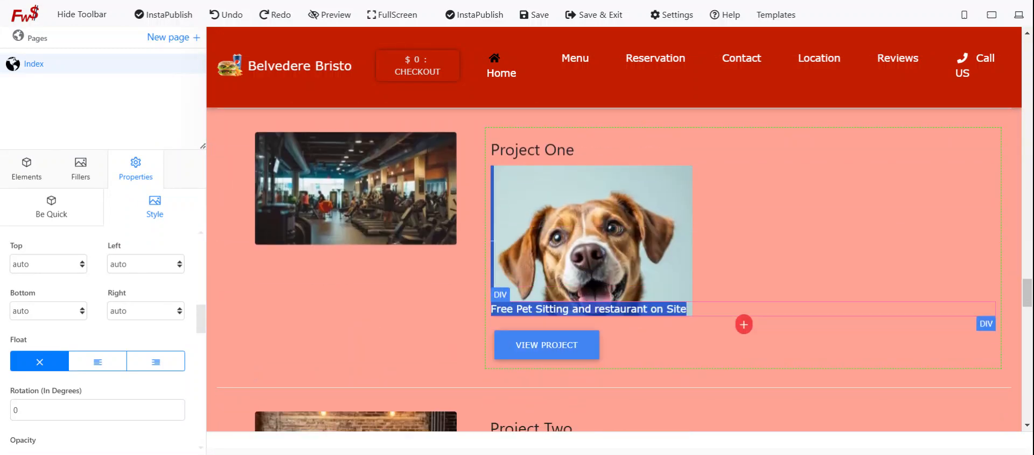
{"action": "left_click", "coordinate": [538, 310]}
{"action": "left_click", "coordinate": [155, 217]}
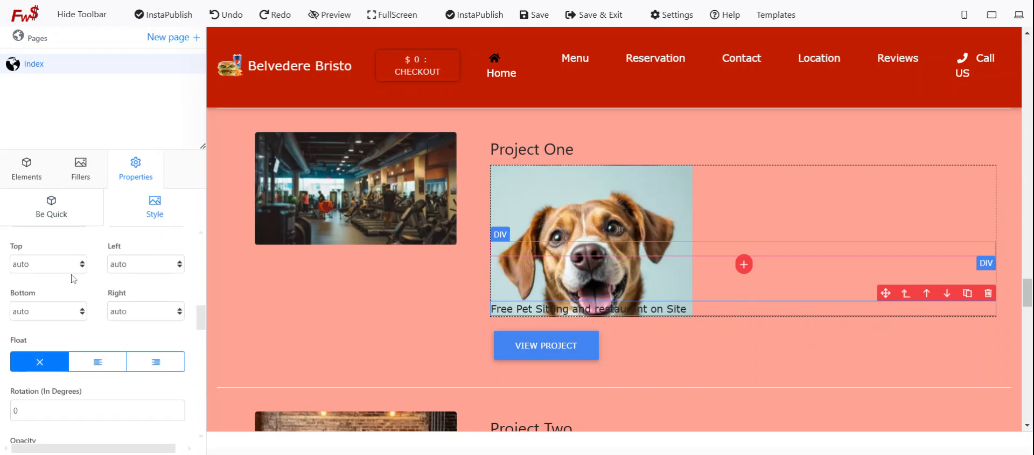
{"action": "scroll", "coordinate": [80, 283], "scroll_direction": "up", "scroll_amount": 3}
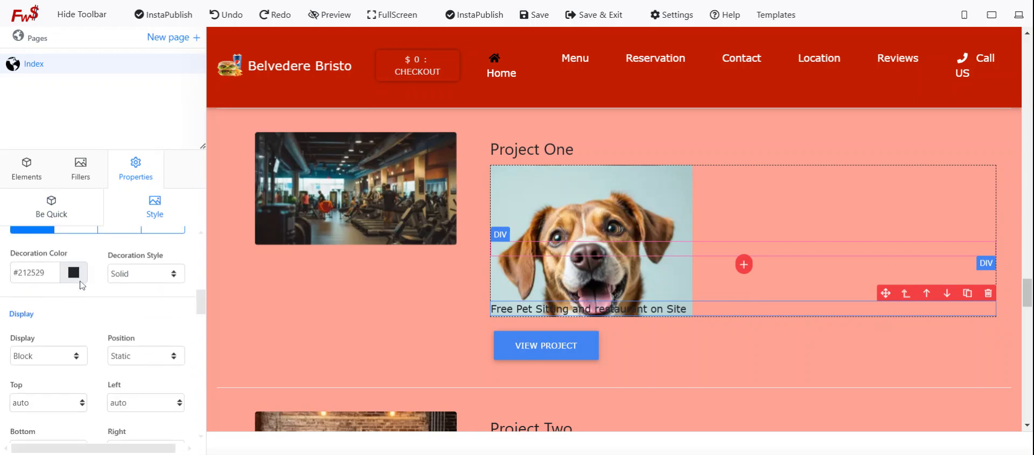
{"action": "scroll", "coordinate": [187, 309], "scroll_direction": "up", "scroll_amount": 5}
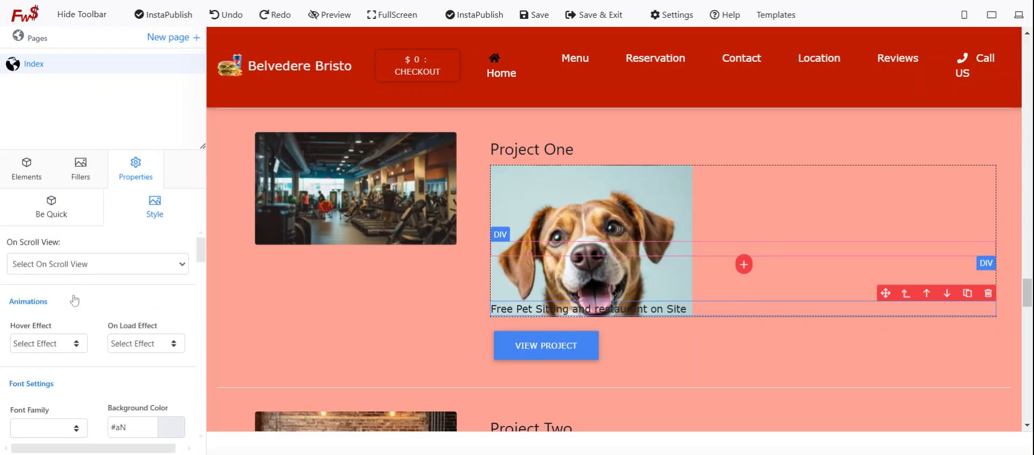
{"action": "scroll", "coordinate": [54, 377], "scroll_direction": "down", "scroll_amount": 2}
{"action": "left_click", "coordinate": [68, 356]}
{"action": "left_click", "coordinate": [50, 202]}
{"action": "left_click", "coordinate": [77, 361]}
{"action": "left_click", "coordinate": [45, 308]}
{"action": "scroll", "coordinate": [45, 309], "scroll_direction": "down", "scroll_amount": 6}
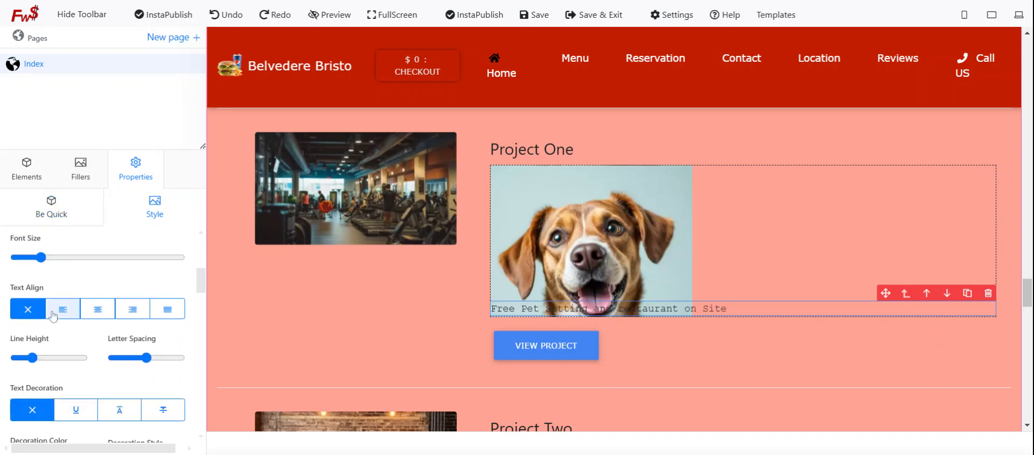
- Enlarge the pet sitting line's font size to about the middle of the available range
{"action": "left_click_drag", "start_coordinate": [46, 257], "coordinate": [97, 257]}
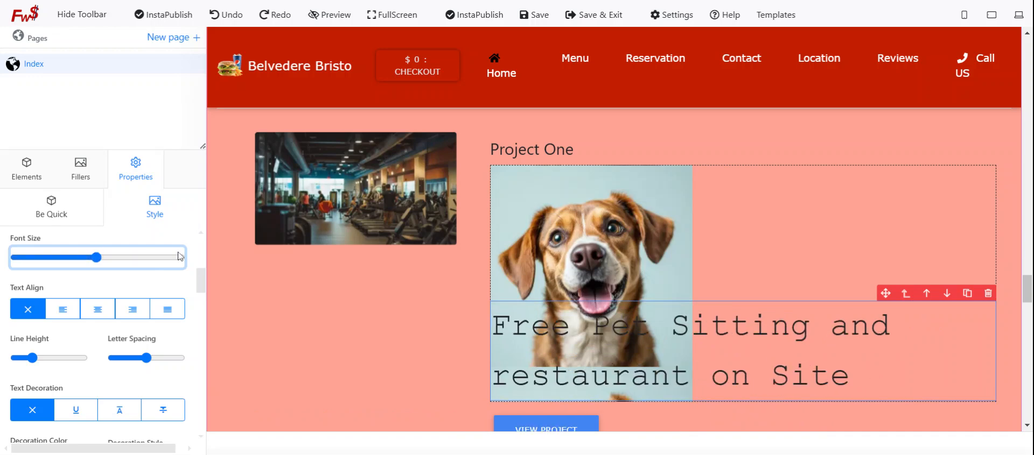
{"action": "scroll", "coordinate": [613, 345], "scroll_direction": "down", "scroll_amount": 1}
{"action": "scroll", "coordinate": [539, 334], "scroll_direction": "down", "scroll_amount": 2}
{"action": "scroll", "coordinate": [587, 302], "scroll_direction": "up", "scroll_amount": 2}
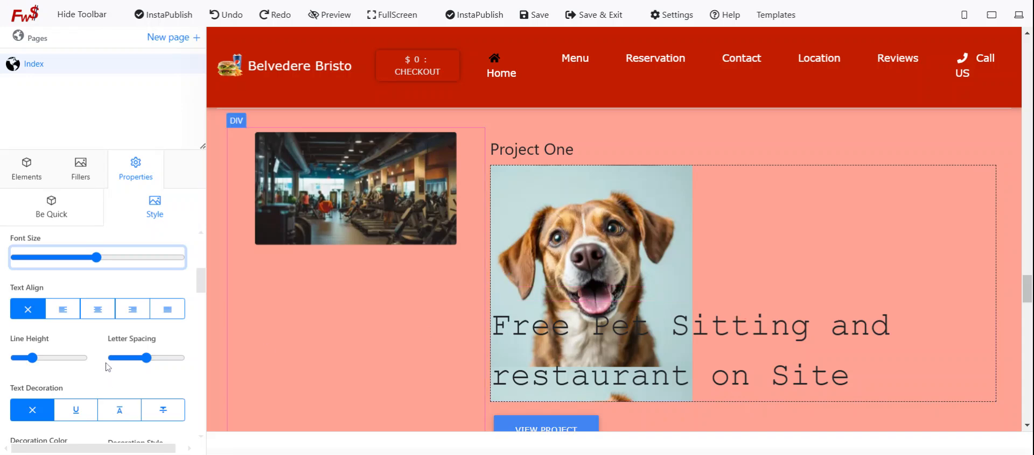
{"action": "scroll", "coordinate": [87, 312], "scroll_direction": "up", "scroll_amount": 4}
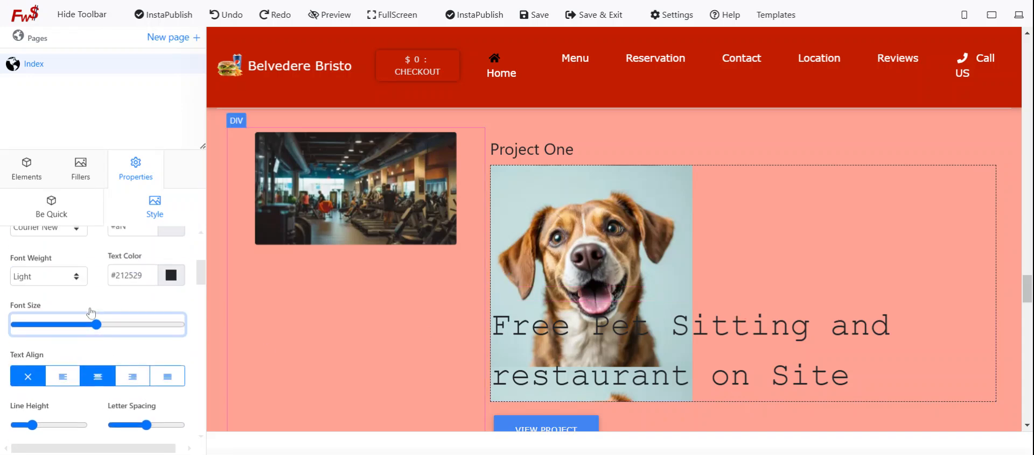
{"action": "scroll", "coordinate": [108, 307], "scroll_direction": "down", "scroll_amount": 3}
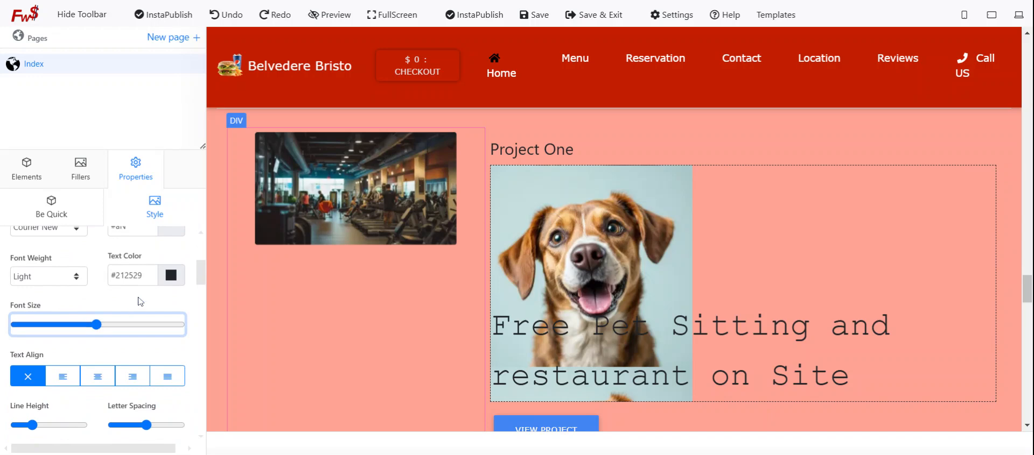
- Try #2c5a88 and #5bc0de as the pet sitting line's text color, settle on #d9534f, and increase its font size slightly
{"action": "left_click", "coordinate": [172, 286]}
{"action": "left_click", "coordinate": [142, 327]}
{"action": "left_click", "coordinate": [170, 277]}
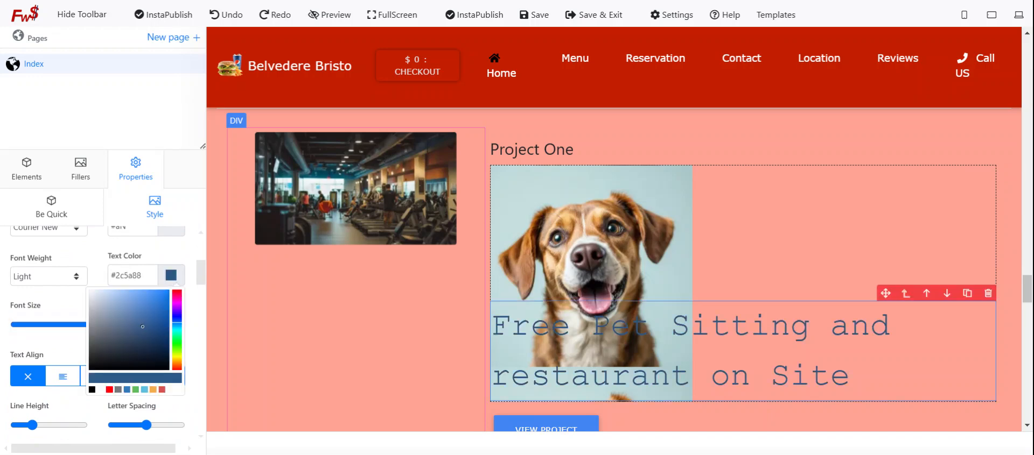
{"action": "left_click", "coordinate": [146, 390]}
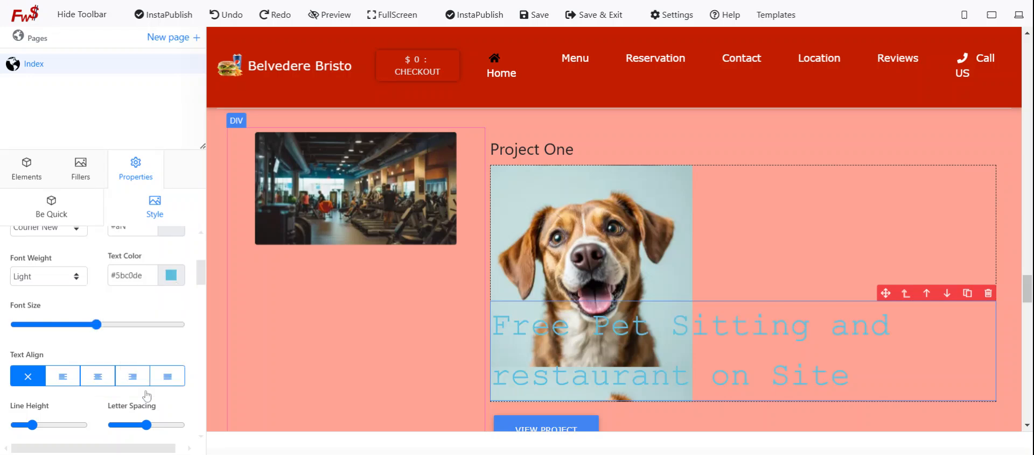
{"action": "left_click", "coordinate": [171, 276]}
{"action": "left_click", "coordinate": [162, 390]}
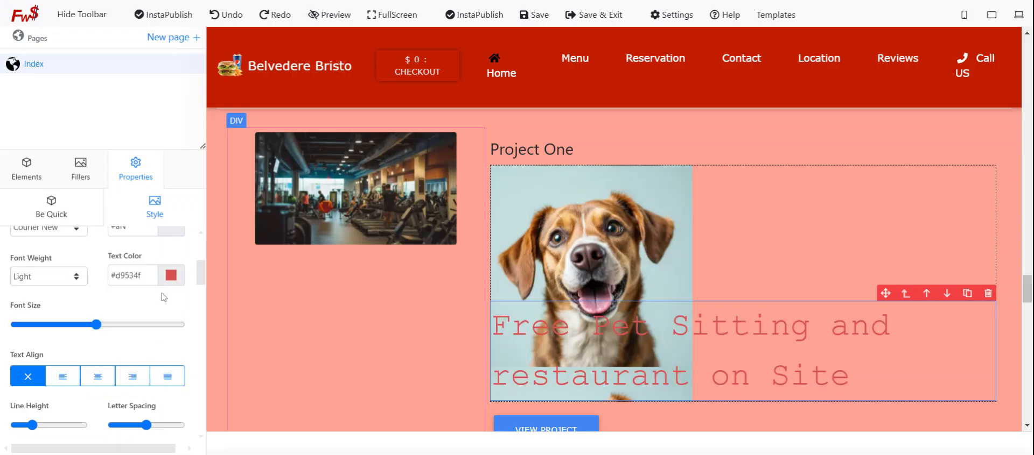
{"action": "mouse_move", "coordinate": [98, 325]}
{"action": "left_mouse_down"}
{"action": "mouse_move", "coordinate": [117, 326]}
{"action": "mouse_move", "coordinate": [97, 326]}
{"action": "left_mouse_up"}
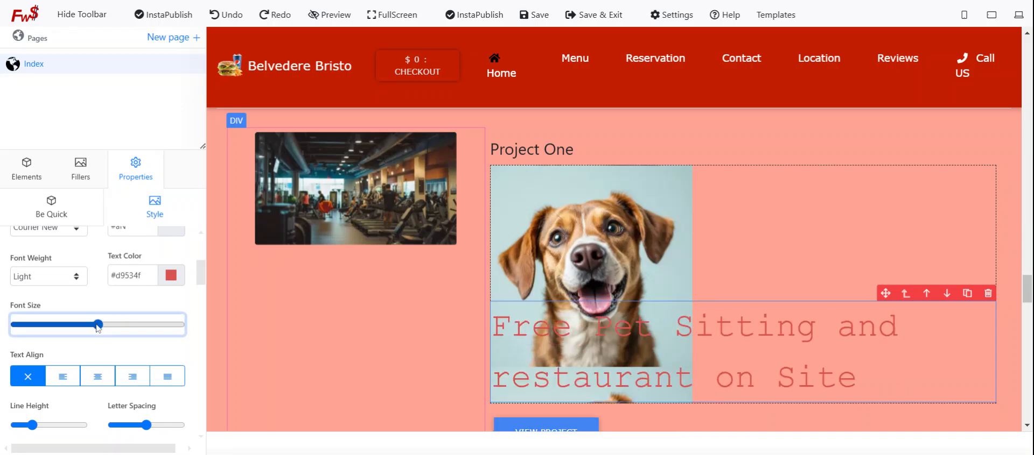
- Set the font weight of the "Free Pet Sitting and restaurant on Site" line to Extra-Bold
{"action": "scroll", "coordinate": [72, 366], "scroll_direction": "up", "scroll_amount": 4}
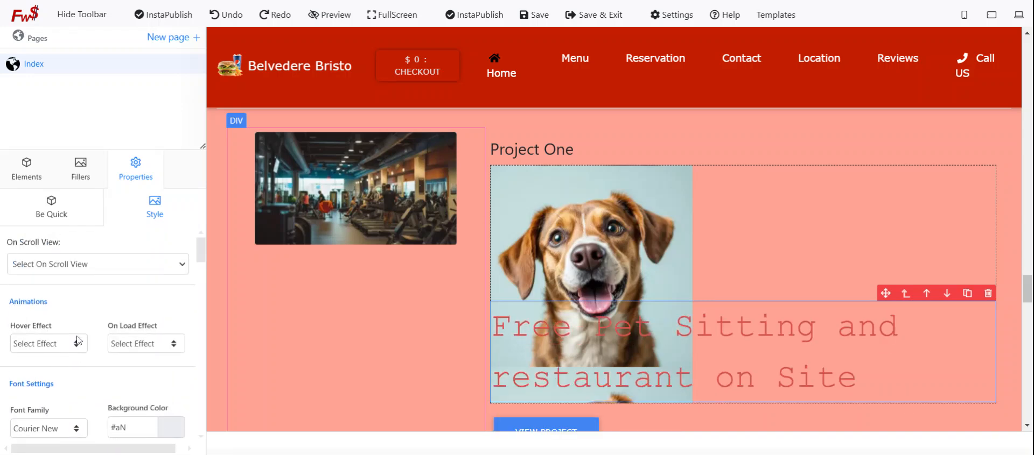
{"action": "scroll", "coordinate": [89, 362], "scroll_direction": "down", "scroll_amount": 6}
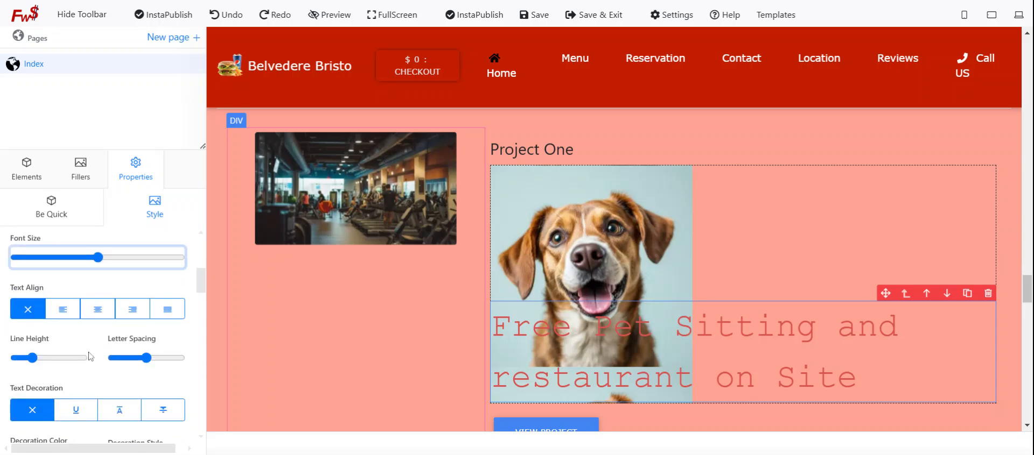
{"action": "scroll", "coordinate": [90, 363], "scroll_direction": "down", "scroll_amount": 2}
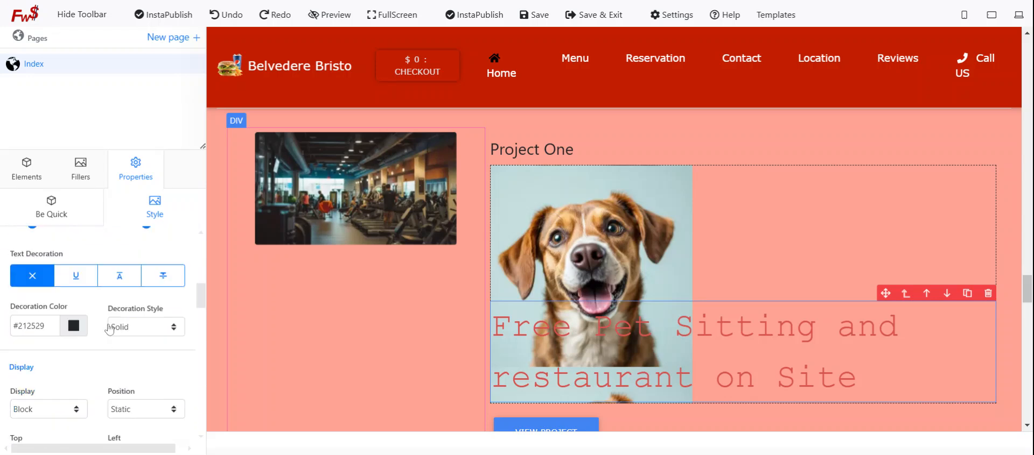
{"action": "scroll", "coordinate": [111, 330], "scroll_direction": "up", "scroll_amount": 5}
{"action": "scroll", "coordinate": [98, 327], "scroll_direction": "up", "scroll_amount": 3}
{"action": "scroll", "coordinate": [85, 342], "scroll_direction": "down", "scroll_amount": 3}
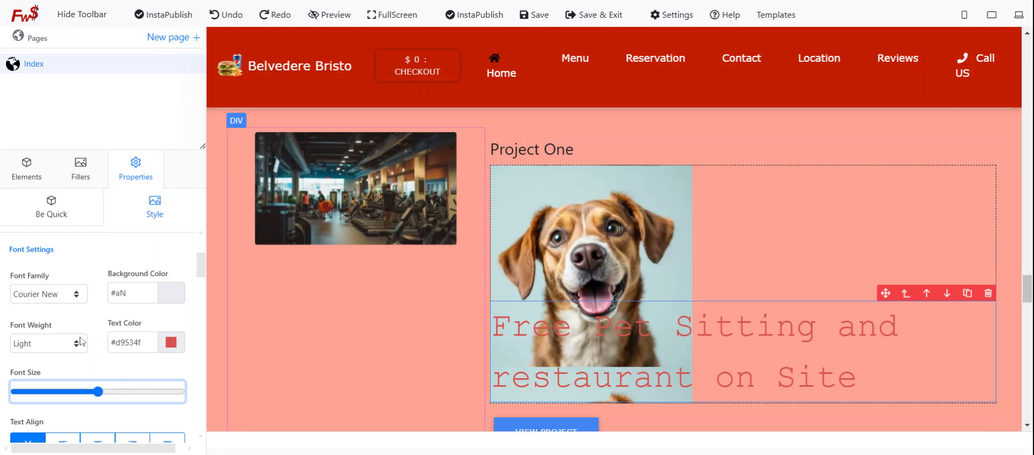
{"action": "left_click", "coordinate": [74, 351]}
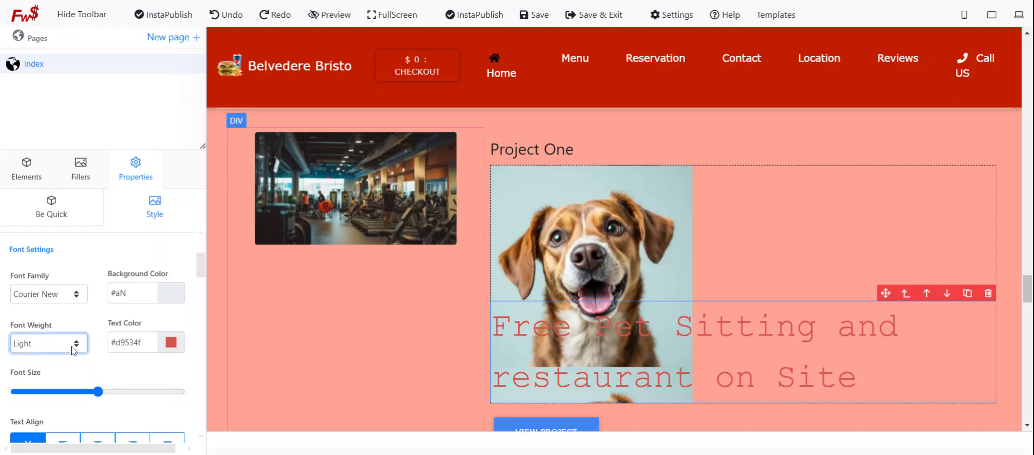
{"action": "left_click", "coordinate": [62, 318]}
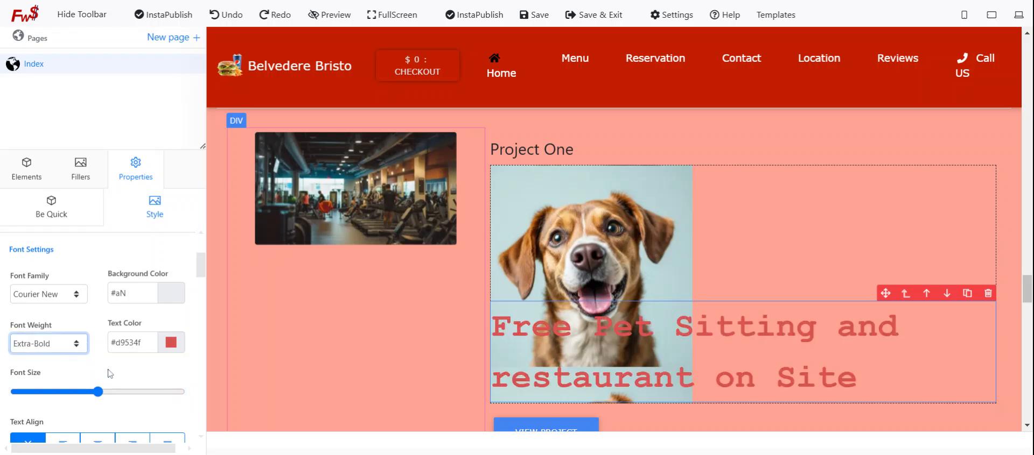
- Darken the pet sitting line's text color to #711815 and increase its font size slightly
{"action": "left_click", "coordinate": [170, 343]}
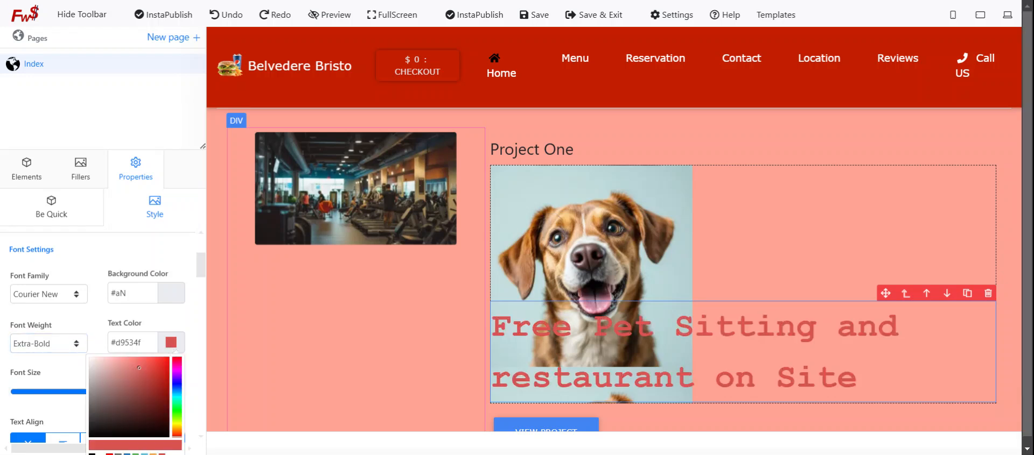
{"action": "left_click_drag", "start_coordinate": [140, 369], "coordinate": [104, 392]}
{"action": "left_click", "coordinate": [142, 392]}
- Center-align the pet sitting line and set its line height to about the middle of the available range
{"action": "scroll", "coordinate": [135, 377], "scroll_direction": "down", "scroll_amount": 3}
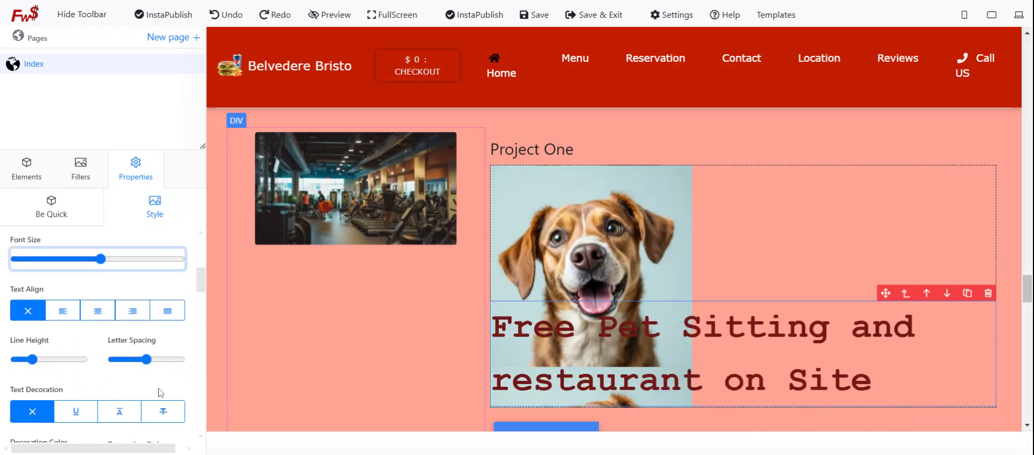
{"action": "left_click", "coordinate": [105, 313]}
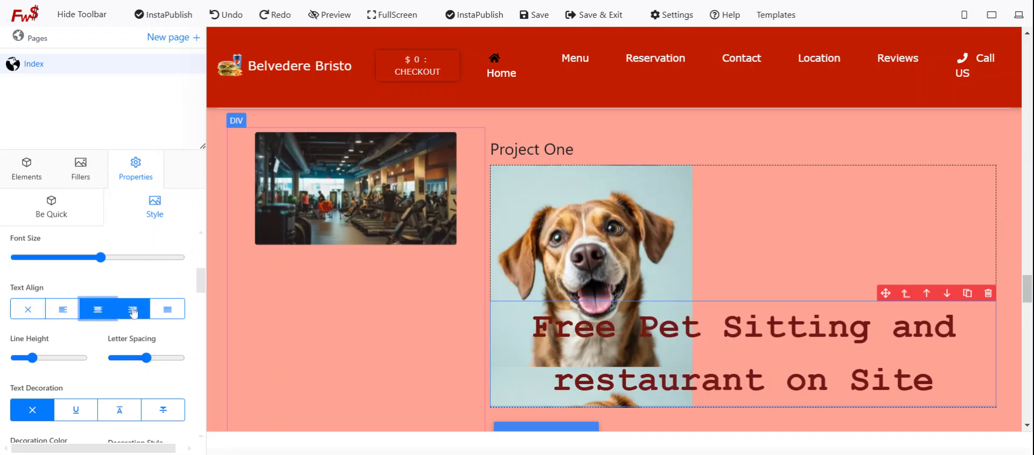
{"action": "mouse_move", "coordinate": [32, 358]}
{"action": "left_mouse_down"}
{"action": "mouse_move", "coordinate": [67, 362]}
{"action": "mouse_move", "coordinate": [52, 360]}
{"action": "left_mouse_up"}
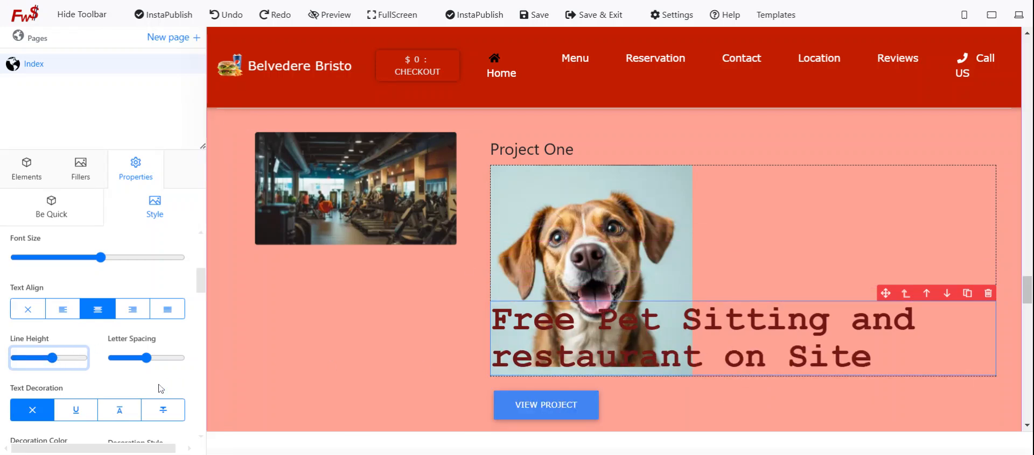
- Set the pet sitting line's bottom padding to 7 px
{"action": "scroll", "coordinate": [55, 383], "scroll_direction": "down", "scroll_amount": 1}
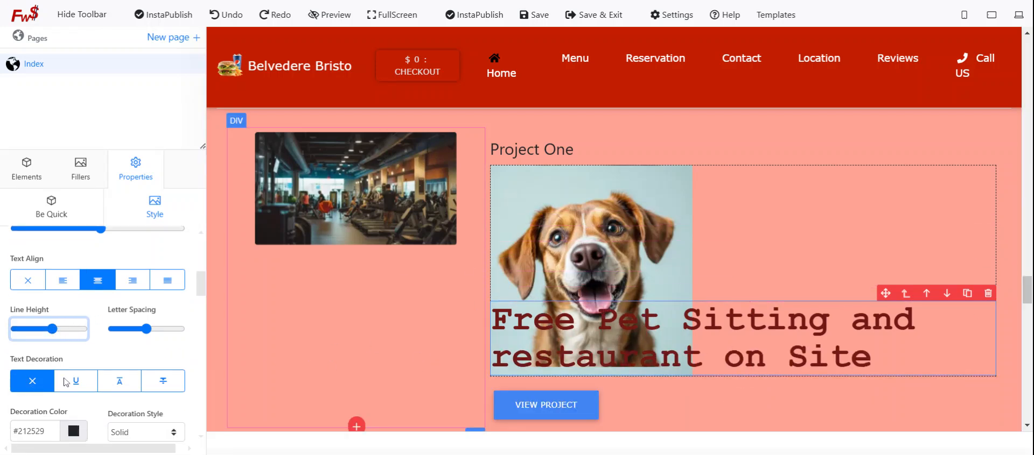
{"action": "scroll", "coordinate": [77, 385], "scroll_direction": "down", "scroll_amount": 5}
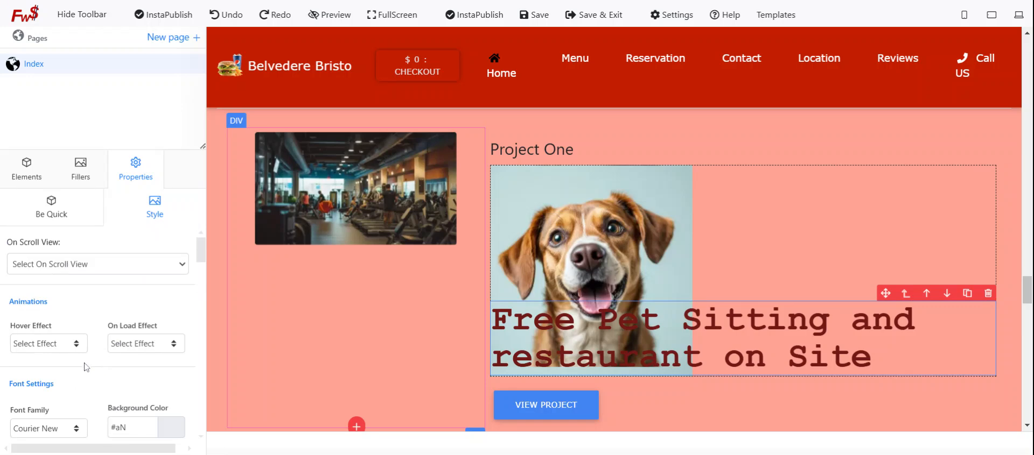
{"action": "scroll", "coordinate": [94, 378], "scroll_direction": "up", "scroll_amount": 5}
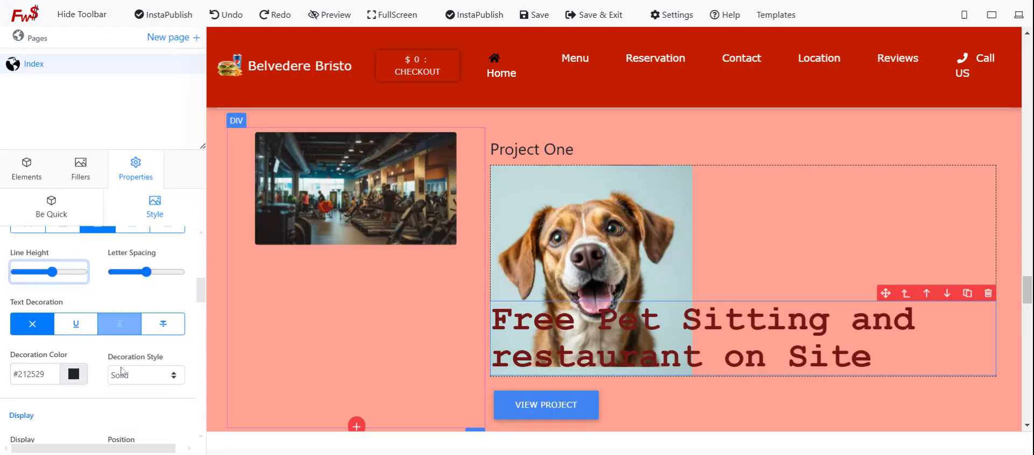
{"action": "scroll", "coordinate": [135, 364], "scroll_direction": "down", "scroll_amount": 2}
{"action": "scroll", "coordinate": [123, 323], "scroll_direction": "down", "scroll_amount": 3}
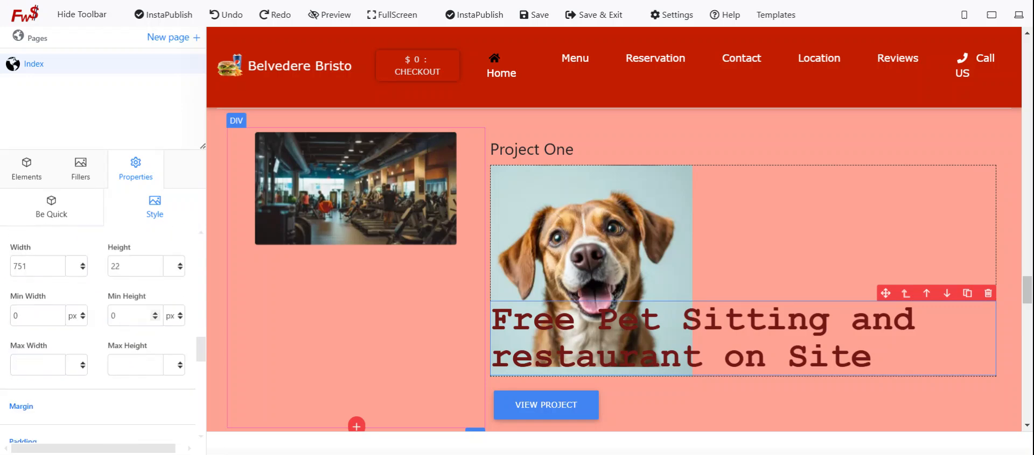
{"action": "scroll", "coordinate": [54, 334], "scroll_direction": "down", "scroll_amount": 3}
{"action": "scroll", "coordinate": [51, 373], "scroll_direction": "down", "scroll_amount": 2}
{"action": "left_click", "coordinate": [58, 399]}
{"action": "left_click", "coordinate": [57, 398]}
{"action": "left_click", "coordinate": [57, 399]}
{"action": "left_click", "coordinate": [57, 398]}
{"action": "left_click", "coordinate": [57, 398]}
{"action": "left_click", "coordinate": [57, 398]}
{"action": "left_click", "coordinate": [57, 399]}
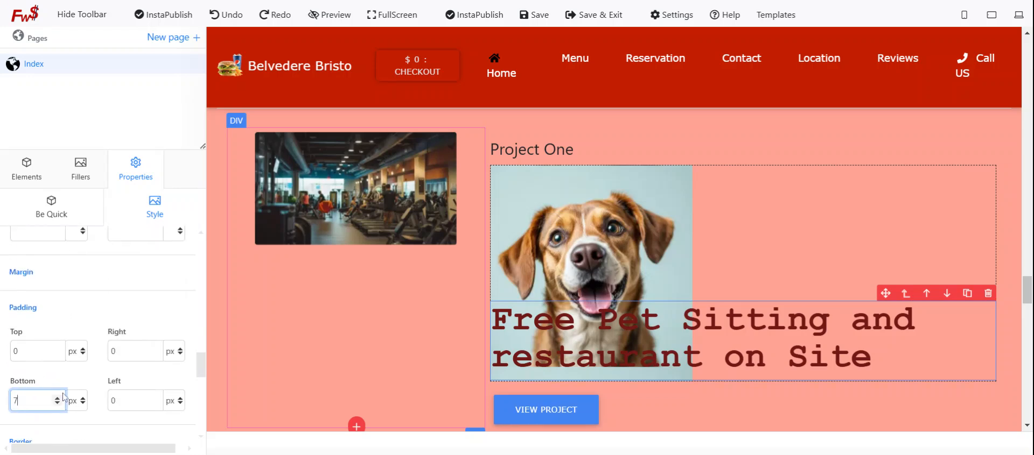
- Move the pet sitting text block higher inside the dog paragraph, across the middle of the dog image
{"action": "left_click", "coordinate": [831, 308]}
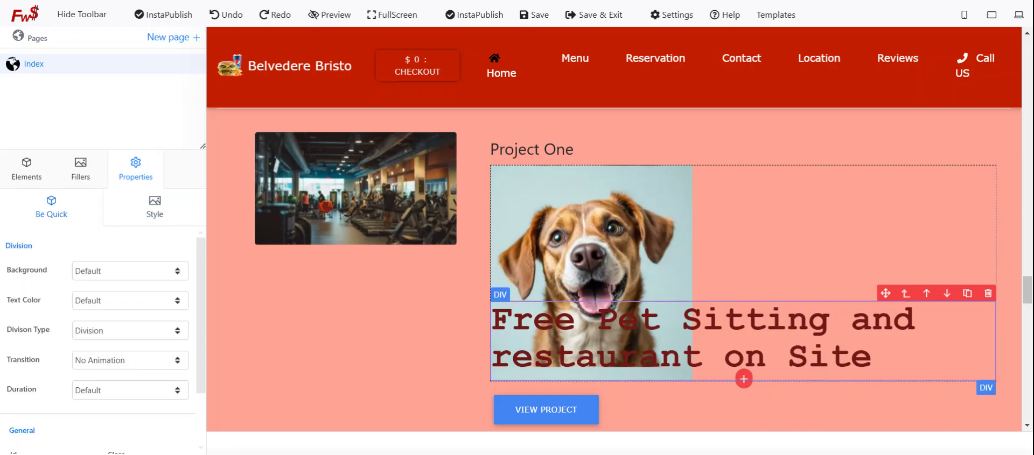
{"action": "left_click_drag", "start_coordinate": [885, 293], "coordinate": [870, 211]}
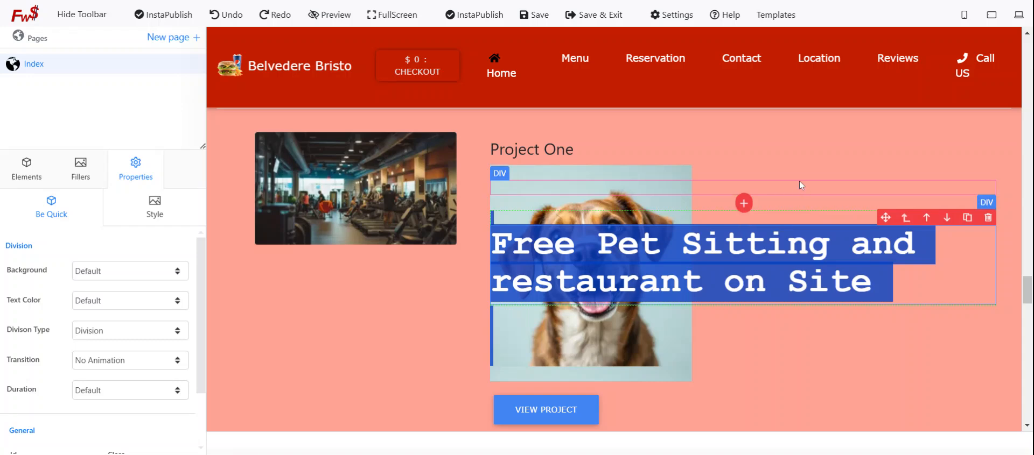
{"action": "left_click", "coordinate": [143, 237]}
- Center-align the moved pet sitting line and set its text color to #aa3c38
{"action": "left_click", "coordinate": [154, 211]}
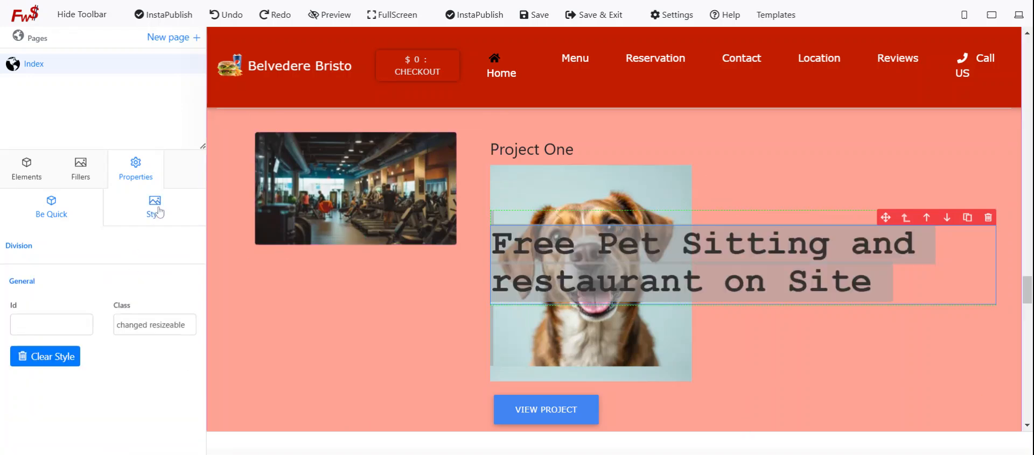
{"action": "scroll", "coordinate": [94, 311], "scroll_direction": "up", "scroll_amount": 5}
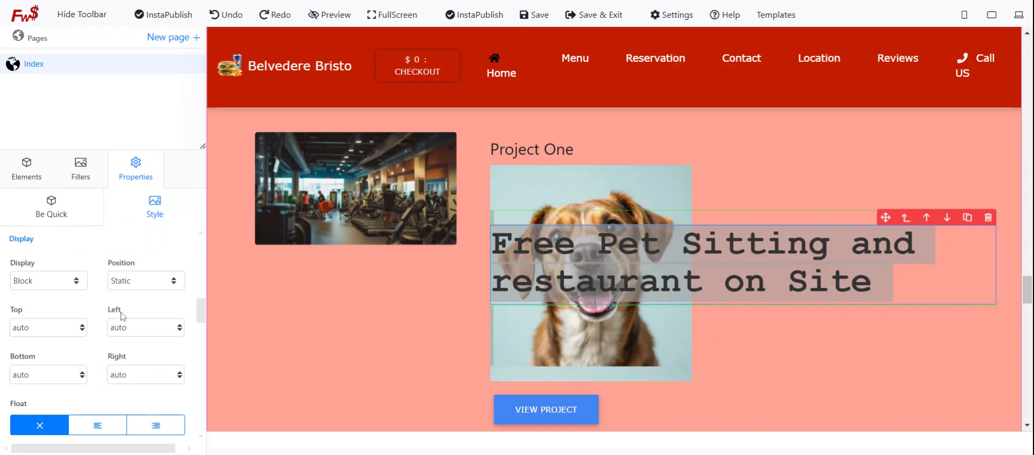
{"action": "scroll", "coordinate": [90, 323], "scroll_direction": "up", "scroll_amount": 3}
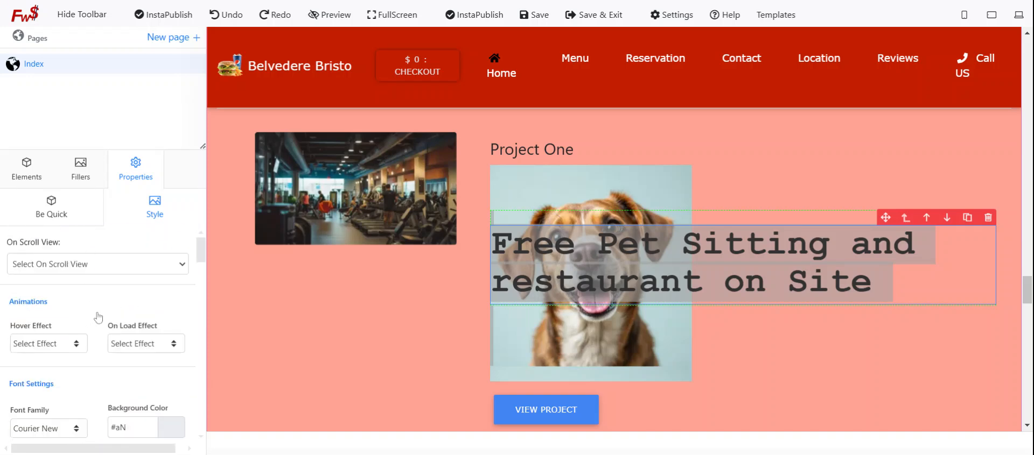
{"action": "scroll", "coordinate": [108, 309], "scroll_direction": "down", "scroll_amount": 3}
{"action": "scroll", "coordinate": [104, 323], "scroll_direction": "down", "scroll_amount": 2}
{"action": "left_click", "coordinate": [97, 378]}
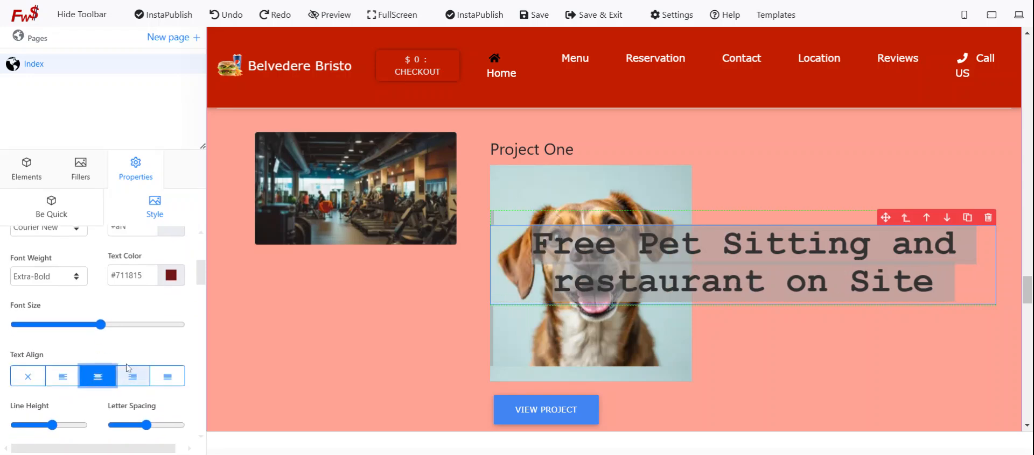
{"action": "left_click", "coordinate": [171, 277]}
{"action": "left_click", "coordinate": [143, 317]}
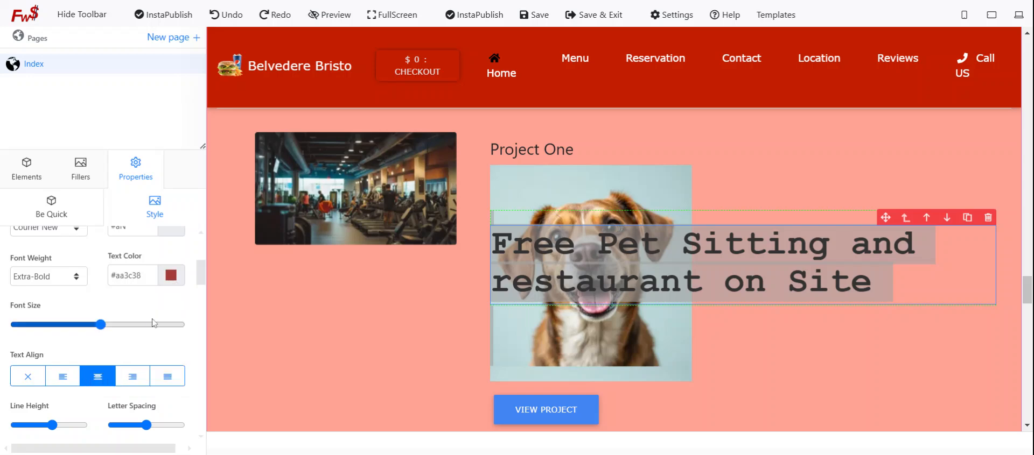
- Right-align the pet sitting line and adjust its spacing, with letter spacing at about a third of the available range
{"action": "left_click", "coordinate": [131, 379]}
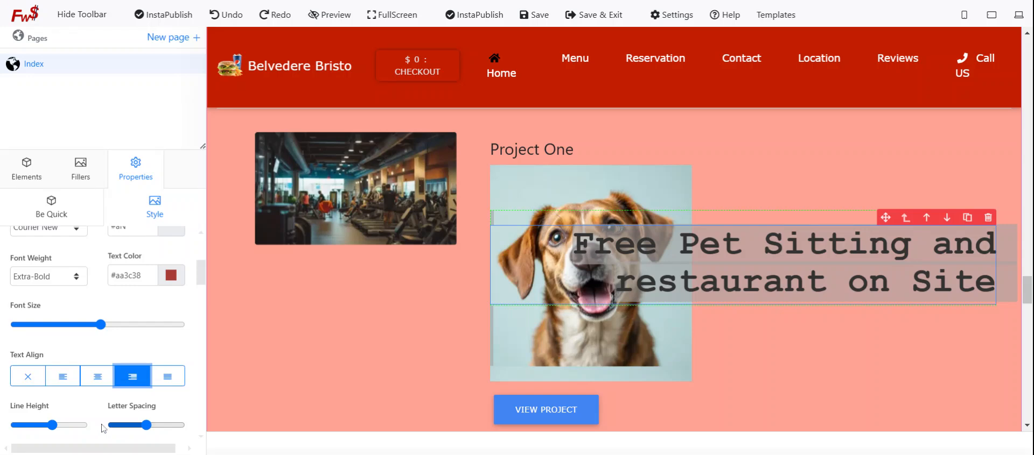
{"action": "mouse_move", "coordinate": [53, 428]}
{"action": "left_mouse_down"}
{"action": "mouse_move", "coordinate": [72, 433]}
{"action": "mouse_move", "coordinate": [54, 430]}
{"action": "left_mouse_up"}
{"action": "left_click_drag", "start_coordinate": [147, 425], "coordinate": [135, 426]}
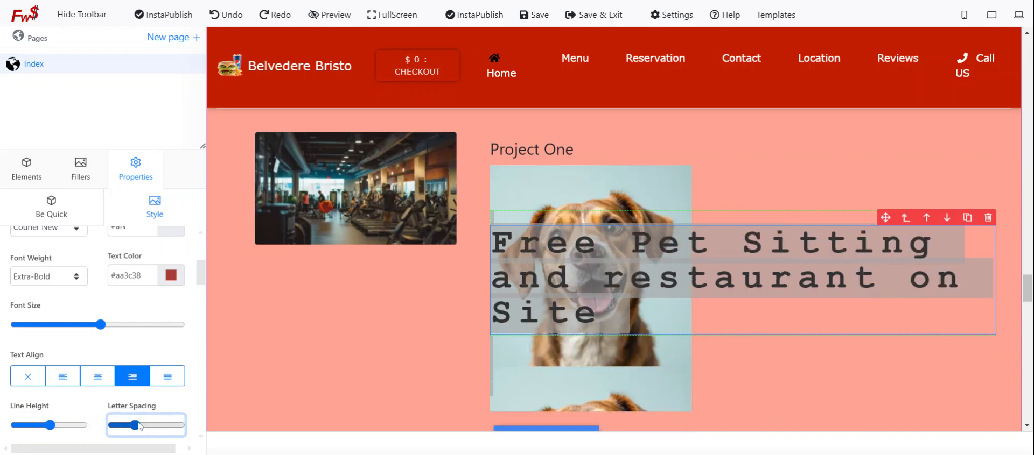
- Review the pet sitting block's background image settings, including the repeat options
{"action": "scroll", "coordinate": [119, 393], "scroll_direction": "down", "scroll_amount": 4}
{"action": "scroll", "coordinate": [114, 422], "scroll_direction": "down", "scroll_amount": 3}
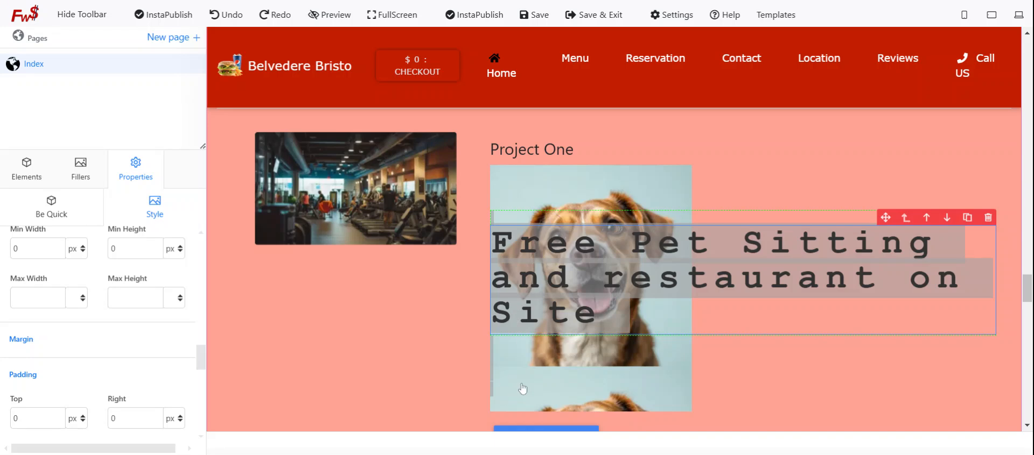
{"action": "left_click", "coordinate": [541, 171]}
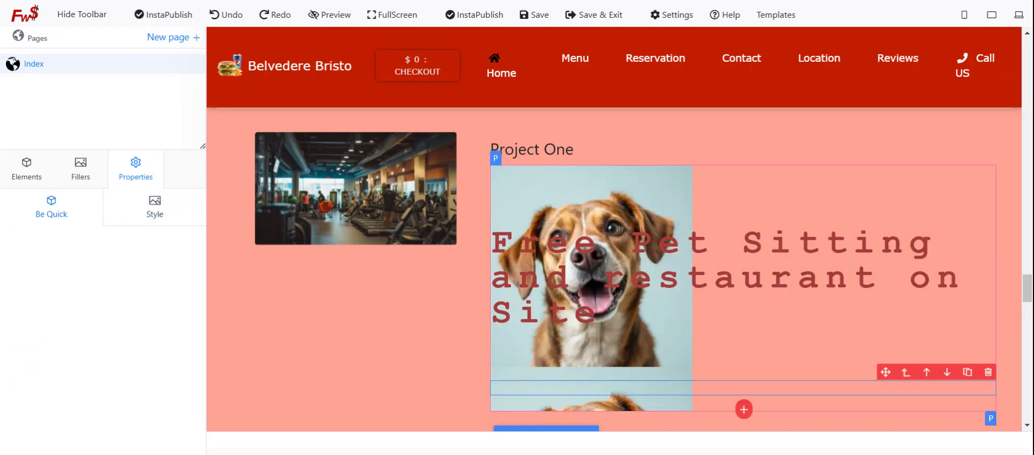
{"action": "left_click", "coordinate": [545, 274]}
{"action": "left_click", "coordinate": [162, 213]}
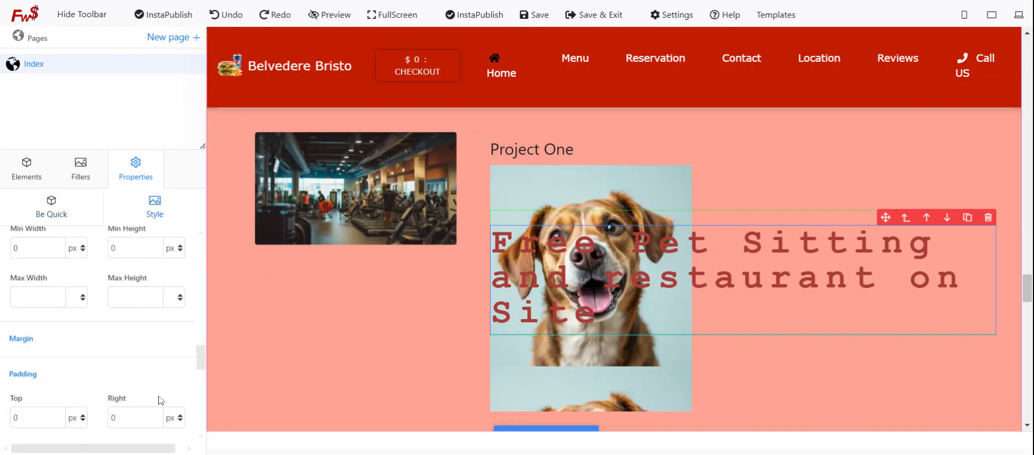
{"action": "scroll", "coordinate": [156, 404], "scroll_direction": "down", "scroll_amount": 3}
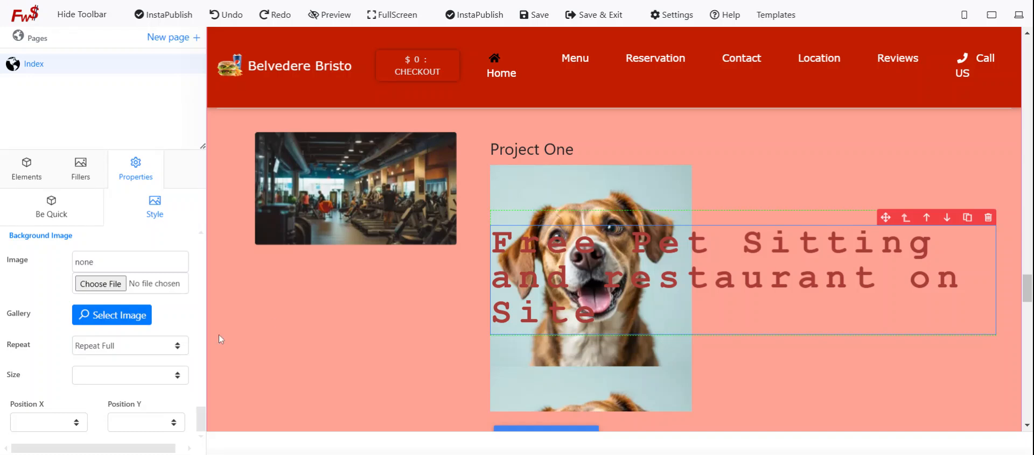
{"action": "left_click", "coordinate": [51, 207]}
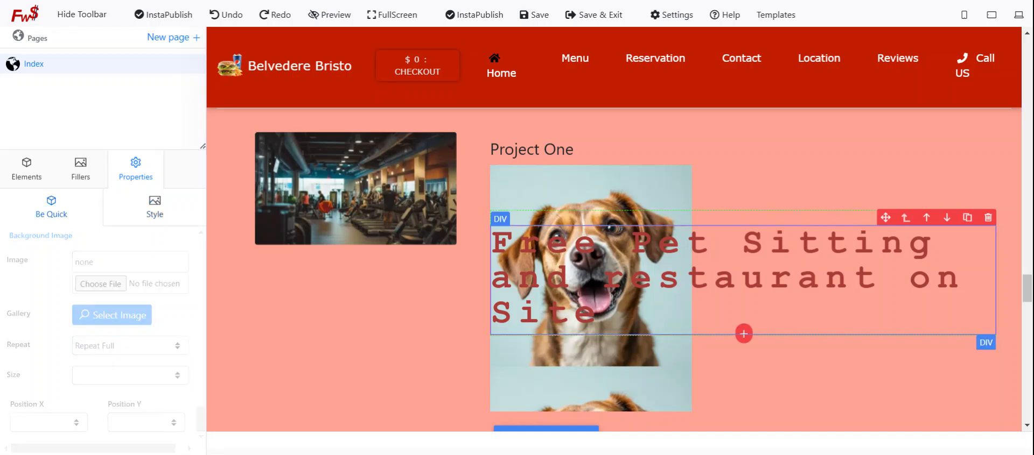
{"action": "left_click", "coordinate": [154, 208]}
{"action": "left_click", "coordinate": [167, 353]}
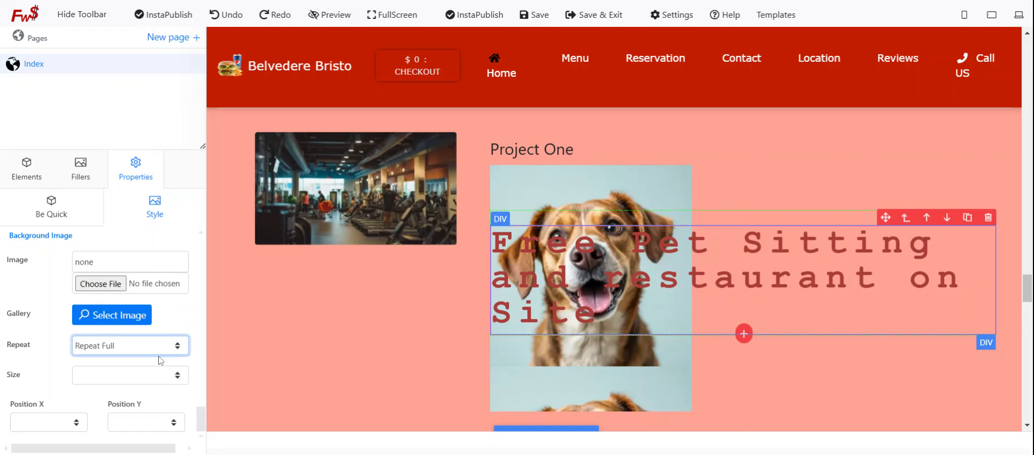
{"action": "left_click", "coordinate": [125, 414]}
{"action": "left_click", "coordinate": [141, 361]}
- Try a German shepherd forest photo from the image gallery as the pet sitting block's background and undo it
{"action": "left_click", "coordinate": [131, 318]}
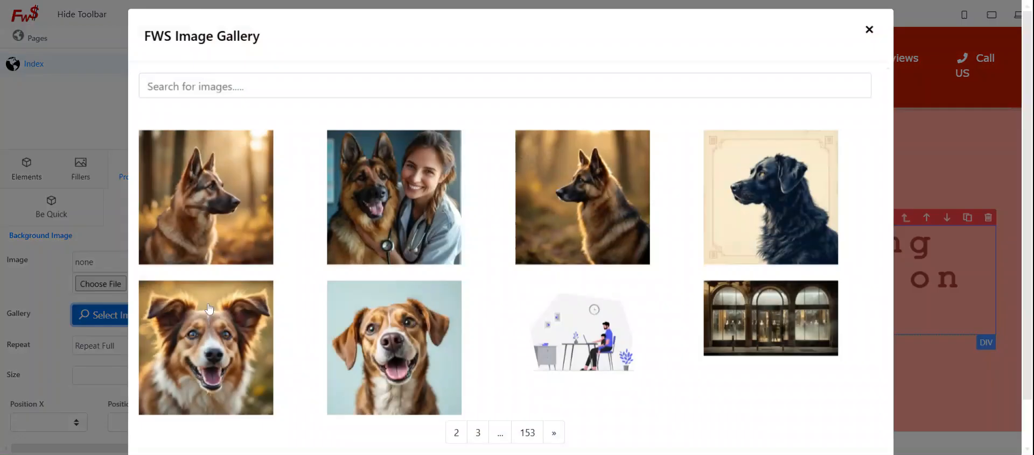
{"action": "left_click", "coordinate": [247, 252]}
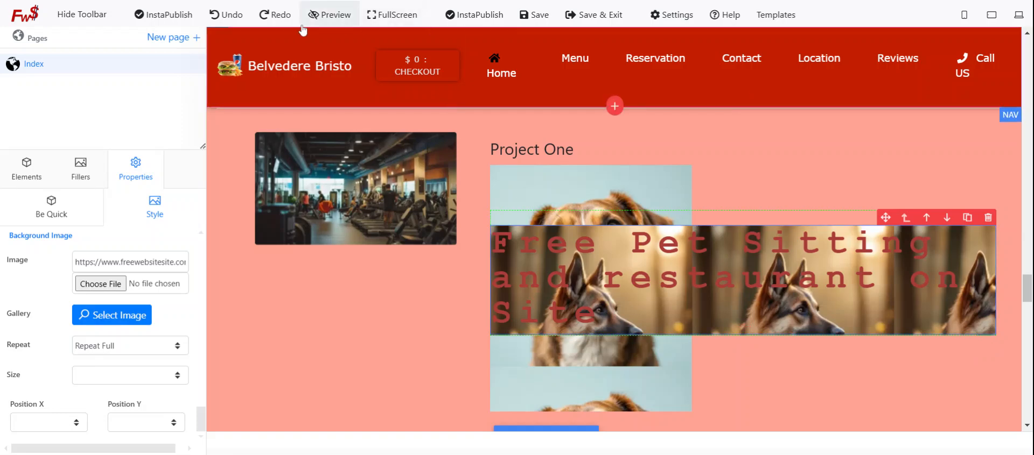
{"action": "left_click", "coordinate": [223, 15]}
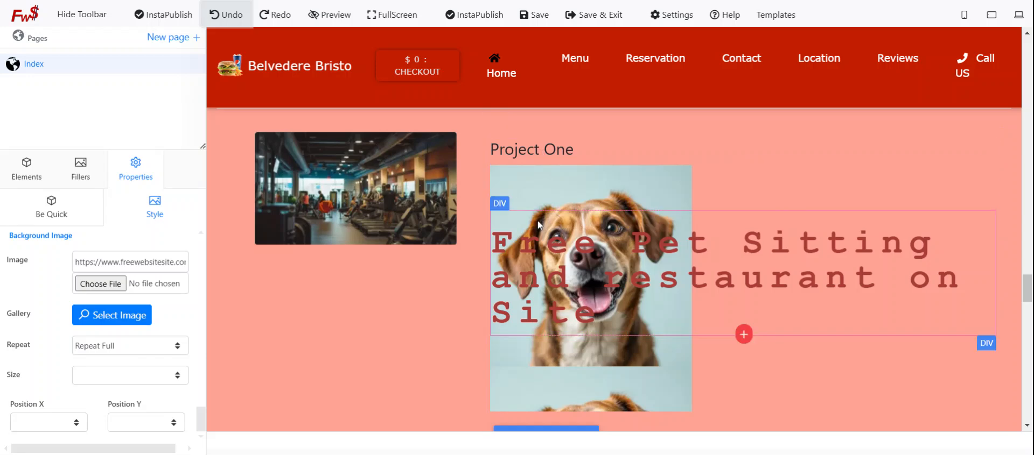
- Replace the pet sitting block's background image, trying the fluffy brown-and-white dog photo before choosing the German shepherd with veterinarian photo
{"action": "left_click", "coordinate": [581, 186]}
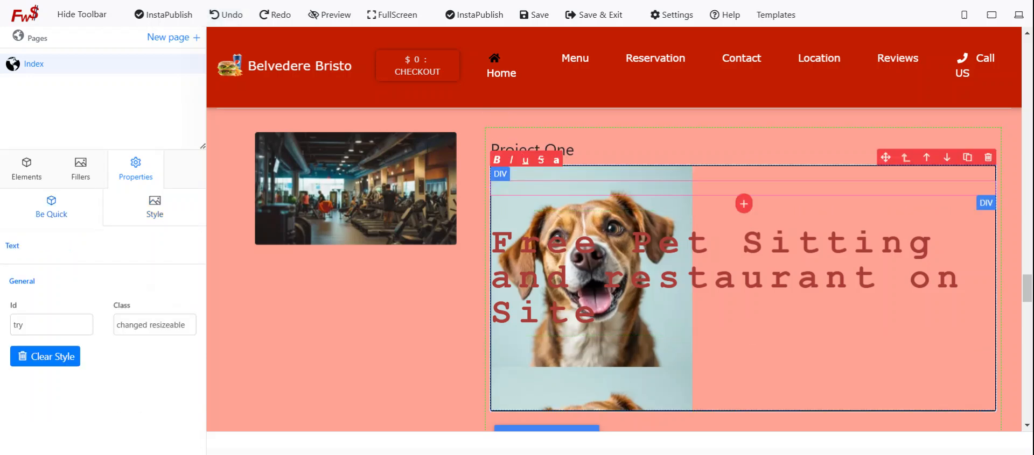
{"action": "left_click", "coordinate": [500, 201]}
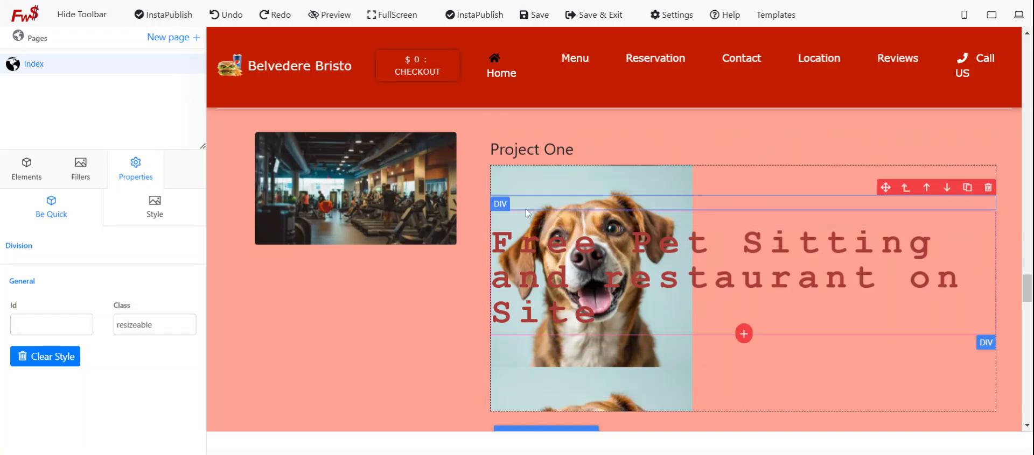
{"action": "left_click", "coordinate": [532, 185]}
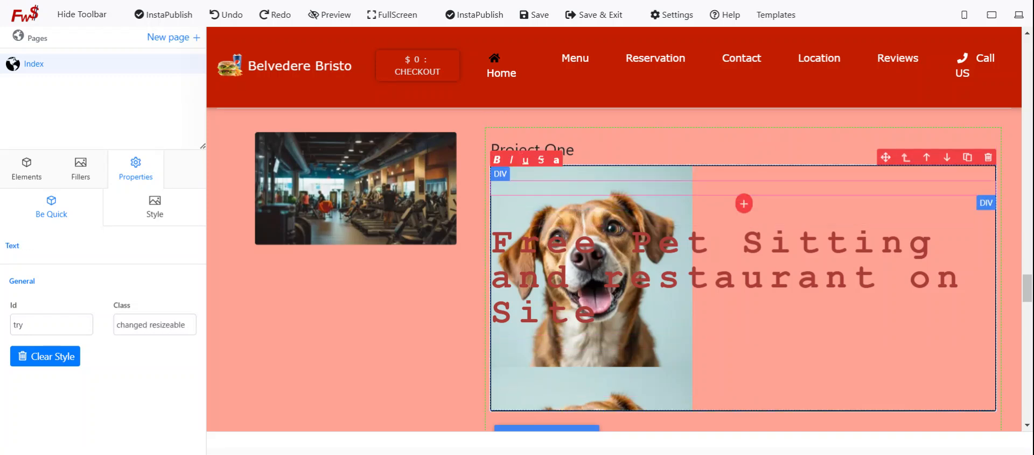
{"action": "left_click", "coordinate": [156, 210]}
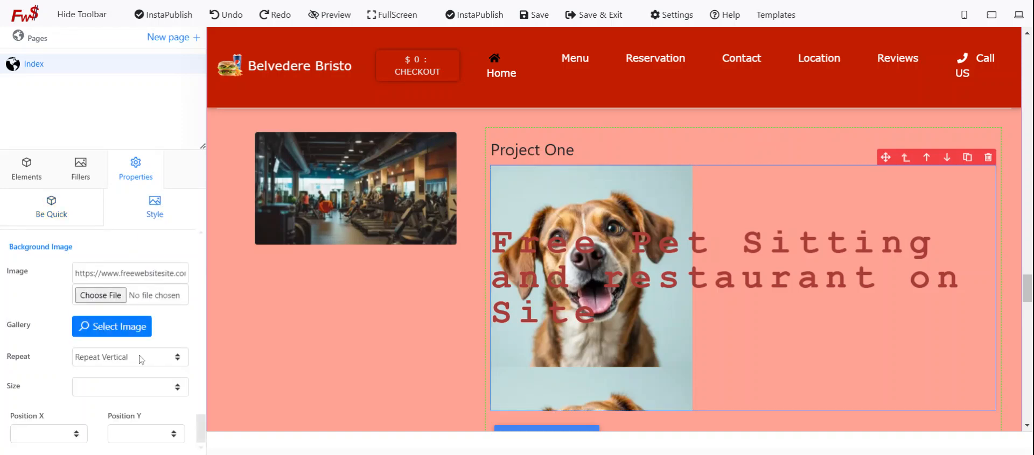
{"action": "left_click", "coordinate": [132, 332]}
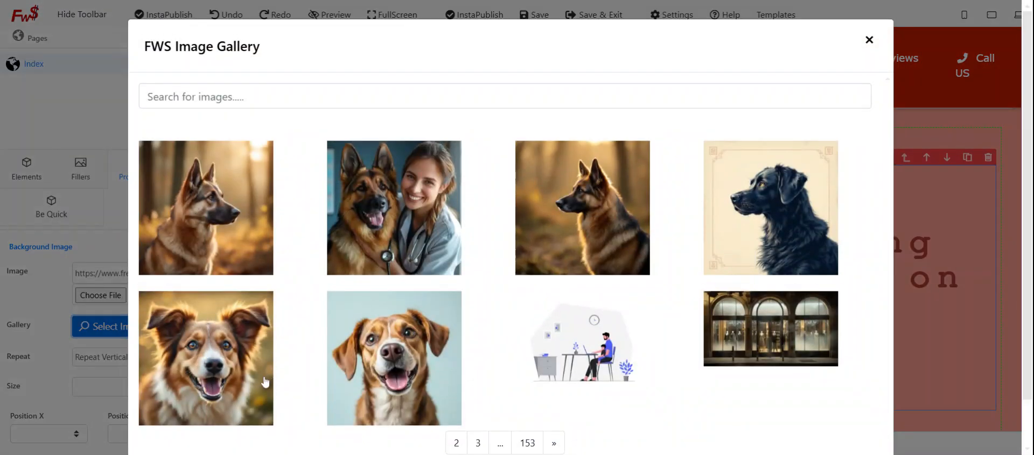
{"action": "left_click", "coordinate": [245, 382]}
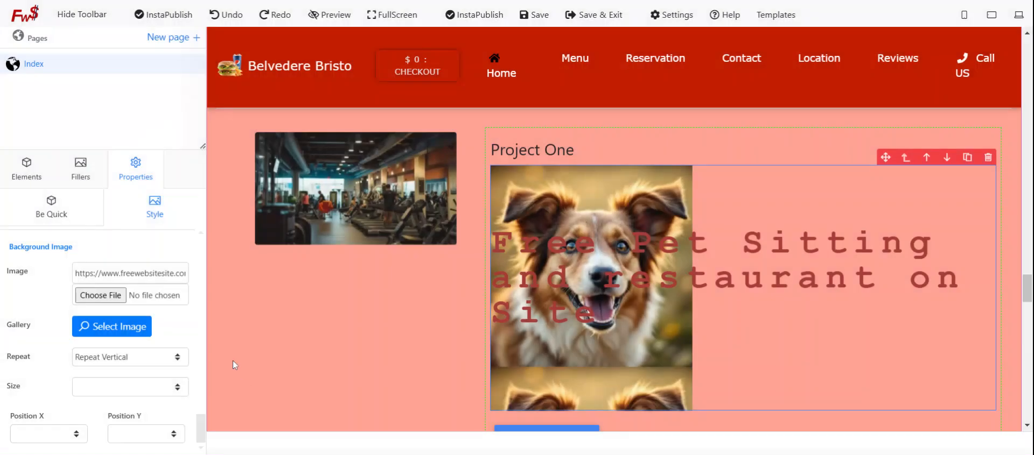
{"action": "left_click", "coordinate": [136, 328]}
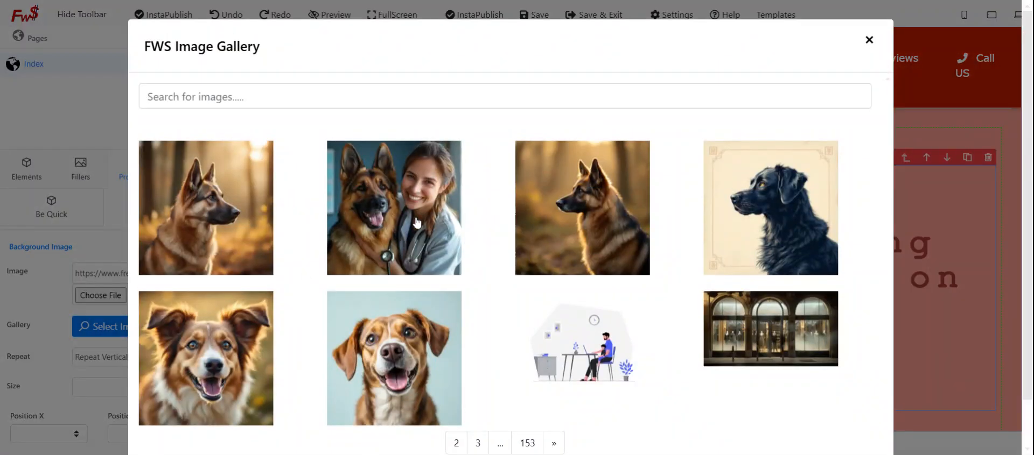
{"action": "left_click", "coordinate": [399, 210]}
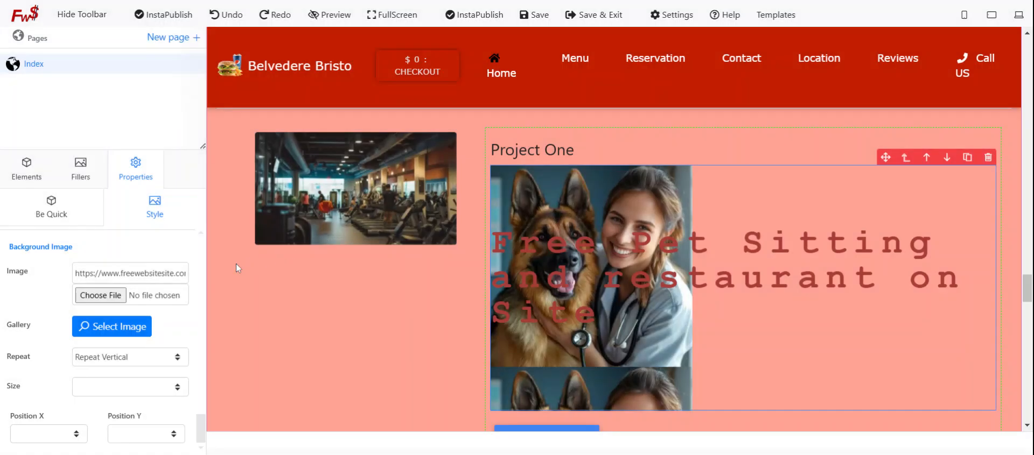
- Try the office desk illustration as the pet sitting block's background with its size set to contain
{"action": "left_click", "coordinate": [122, 323]}
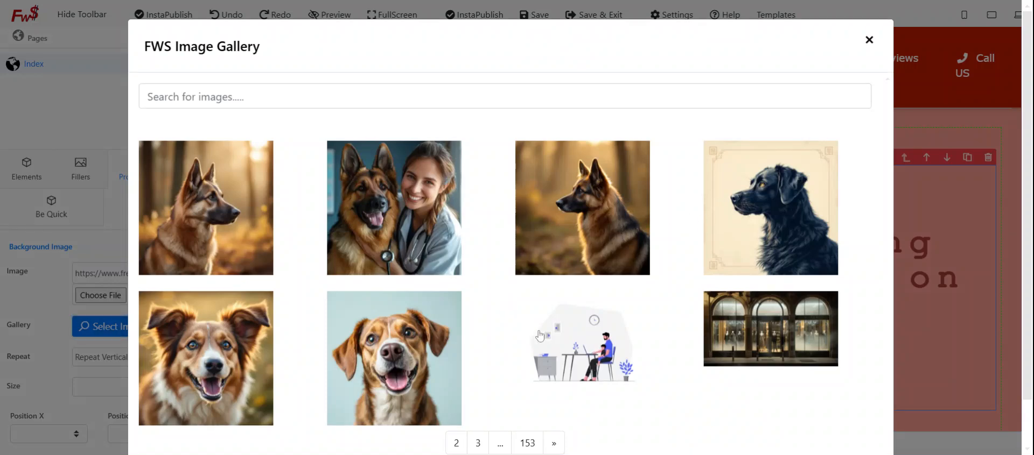
{"action": "left_click", "coordinate": [593, 366]}
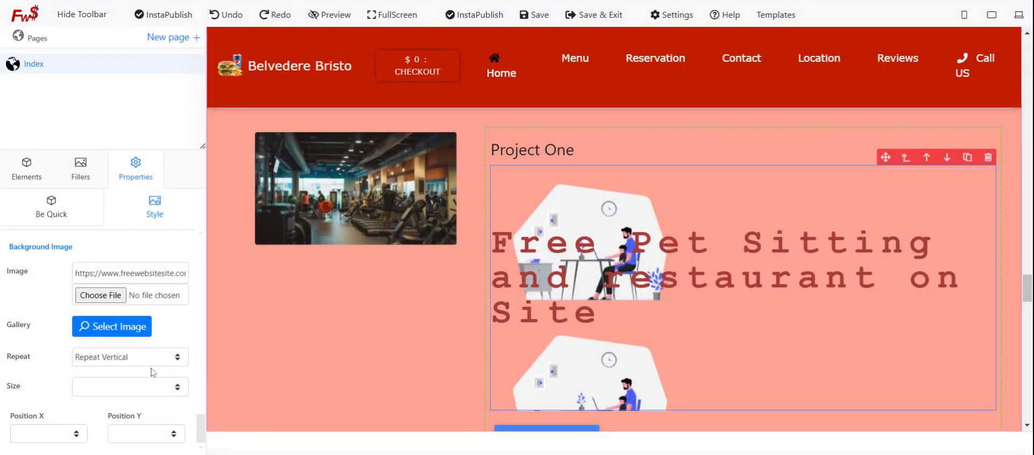
{"action": "left_click", "coordinate": [161, 392]}
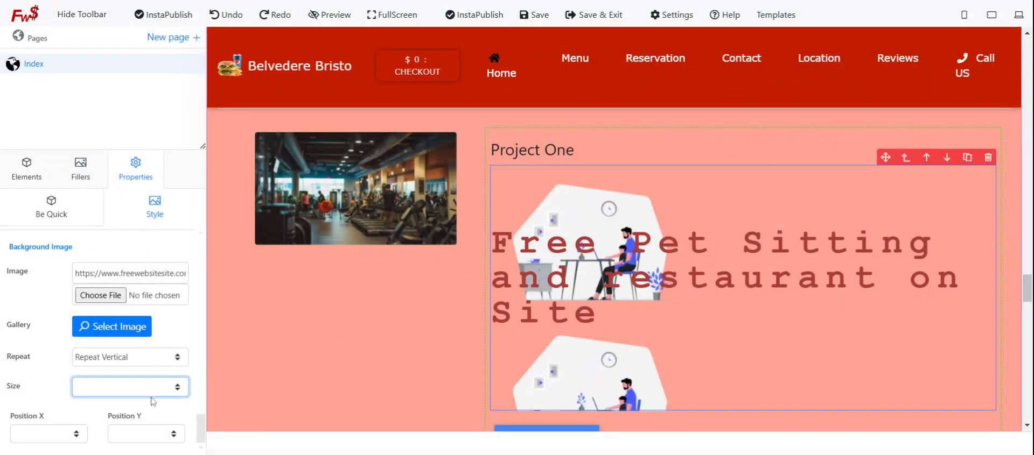
{"action": "left_click", "coordinate": [126, 429]}
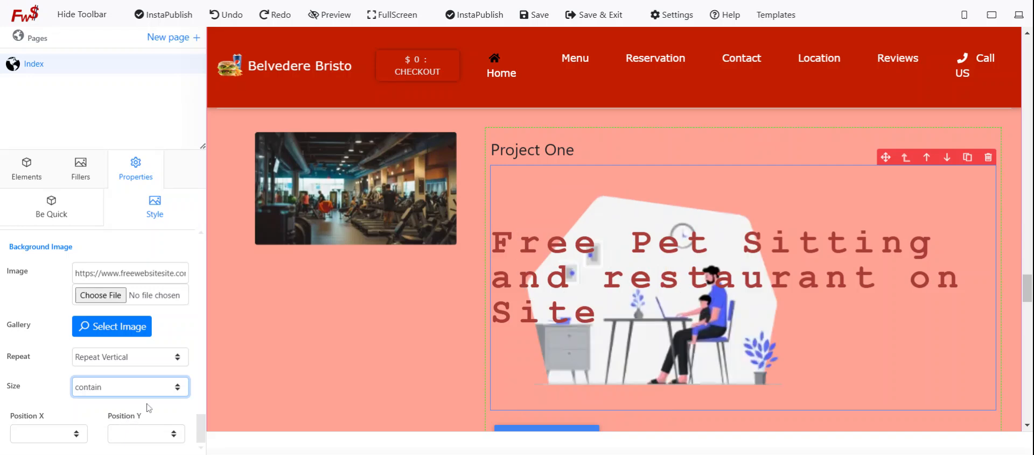
- Compare the cover and contain background sizes, and reapply the German shepherd with veterinarian photo at contain size
{"action": "left_click", "coordinate": [109, 438]}
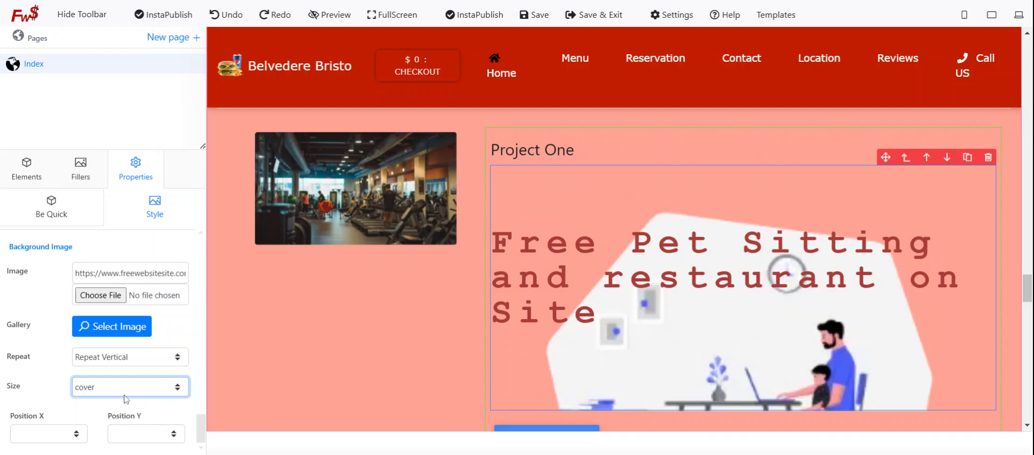
{"action": "left_click", "coordinate": [105, 422]}
{"action": "left_click", "coordinate": [137, 328]}
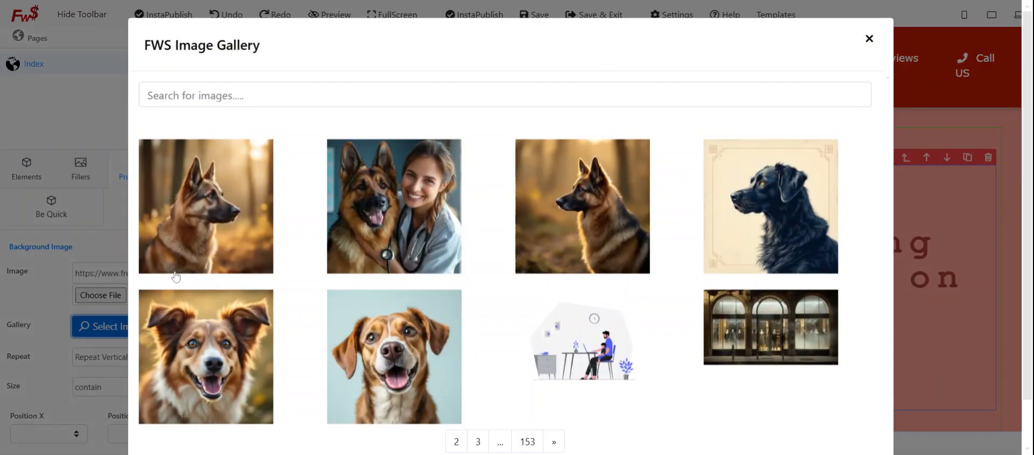
{"action": "left_click", "coordinate": [394, 247]}
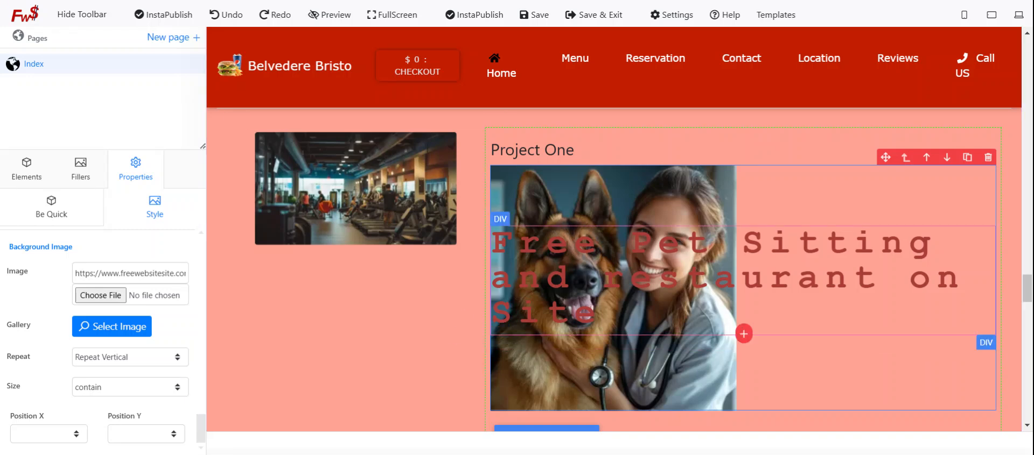
- Enlarge the font size of the pet sitting text to nearly the maximum
{"action": "left_click", "coordinate": [743, 278]}
{"action": "key", "text": "ctrl+a"}
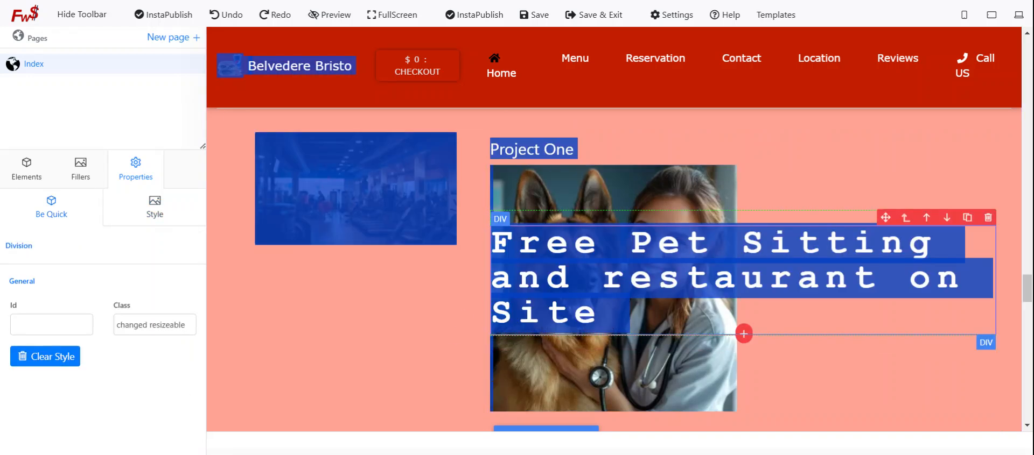
{"action": "left_click", "coordinate": [154, 207]}
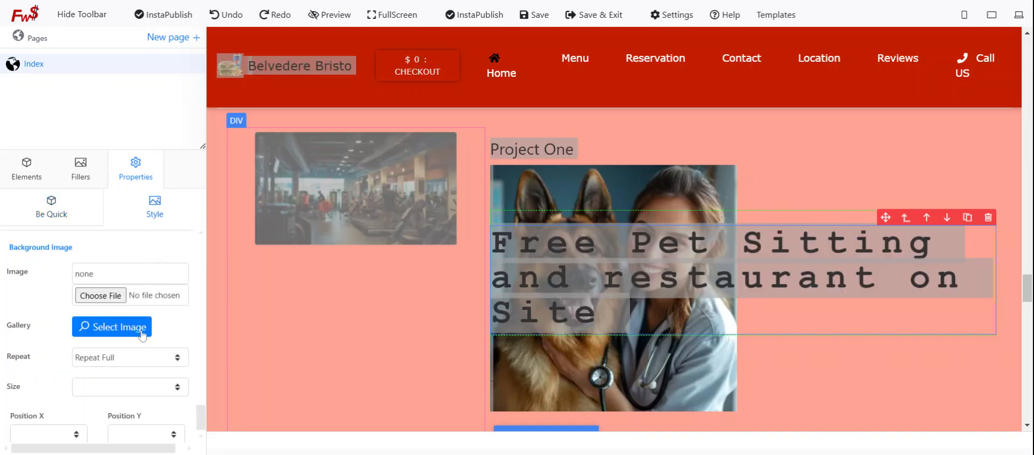
{"action": "scroll", "coordinate": [127, 314], "scroll_direction": "down", "scroll_amount": 6}
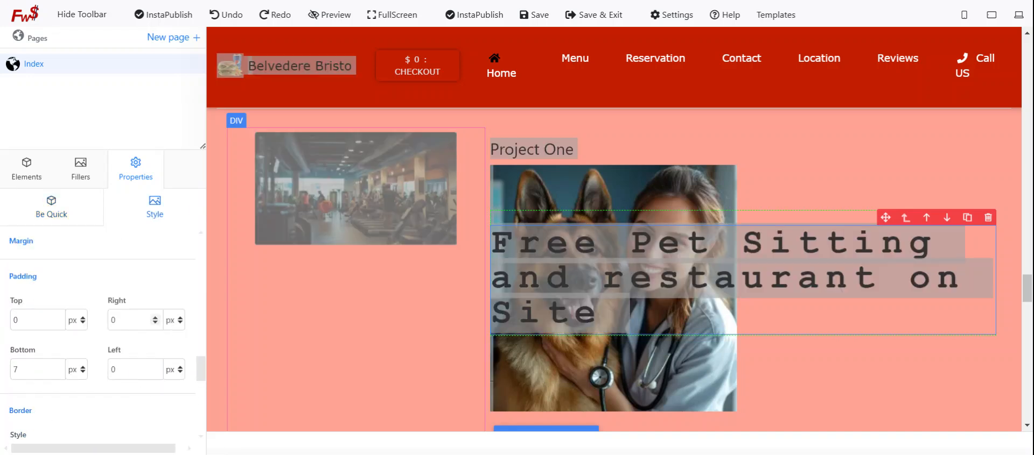
{"action": "scroll", "coordinate": [63, 322], "scroll_direction": "up", "scroll_amount": 3}
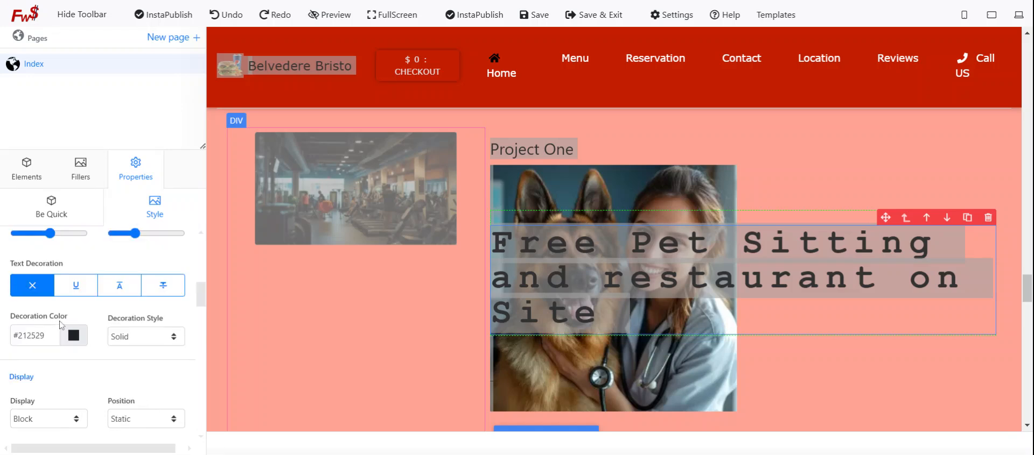
{"action": "scroll", "coordinate": [60, 329], "scroll_direction": "up", "scroll_amount": 3}
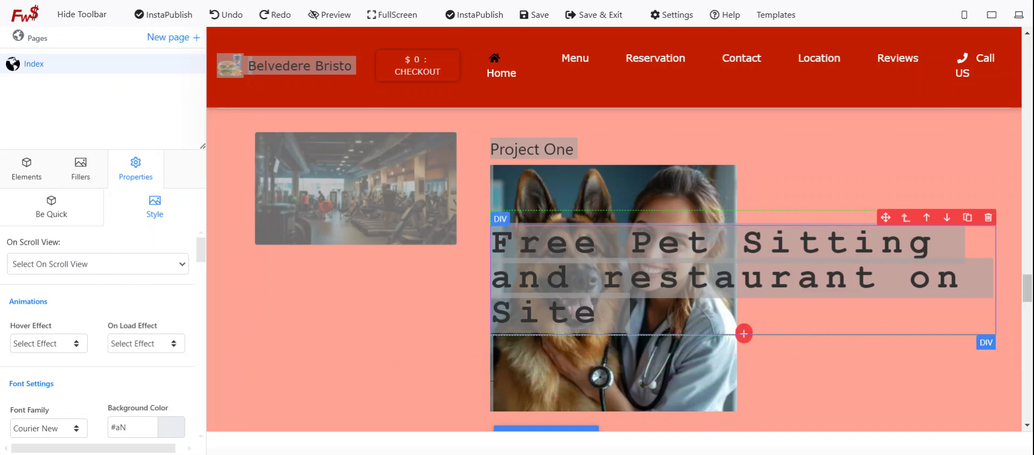
{"action": "scroll", "coordinate": [138, 356], "scroll_direction": "down", "scroll_amount": 3}
{"action": "left_click_drag", "start_coordinate": [100, 325], "coordinate": [175, 326]}
{"action": "scroll", "coordinate": [659, 393], "scroll_direction": "down", "scroll_amount": 3}
{"action": "scroll", "coordinate": [659, 393], "scroll_direction": "up", "scroll_amount": 3}
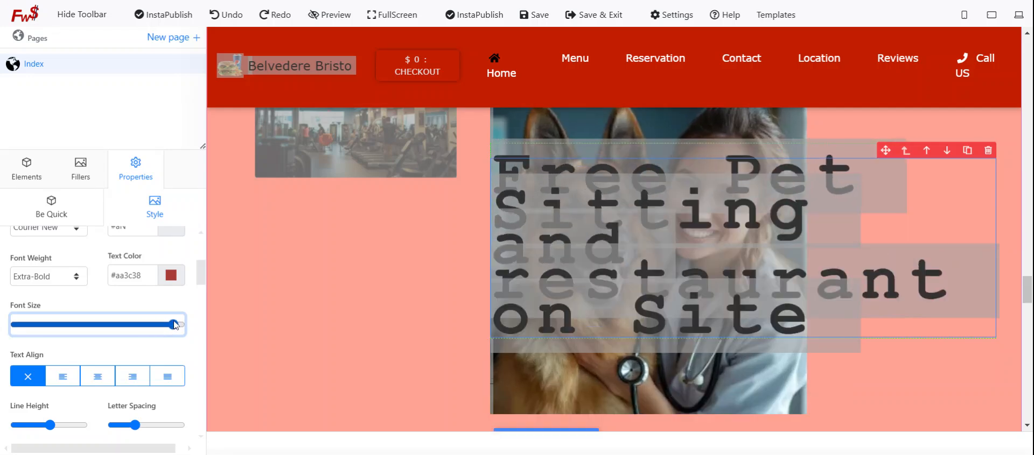
- Undo the font size enlargement and the background changes back to the vertically repeated German shepherd with veterinarian photo
{"action": "scroll", "coordinate": [124, 393], "scroll_direction": "down", "scroll_amount": 5}
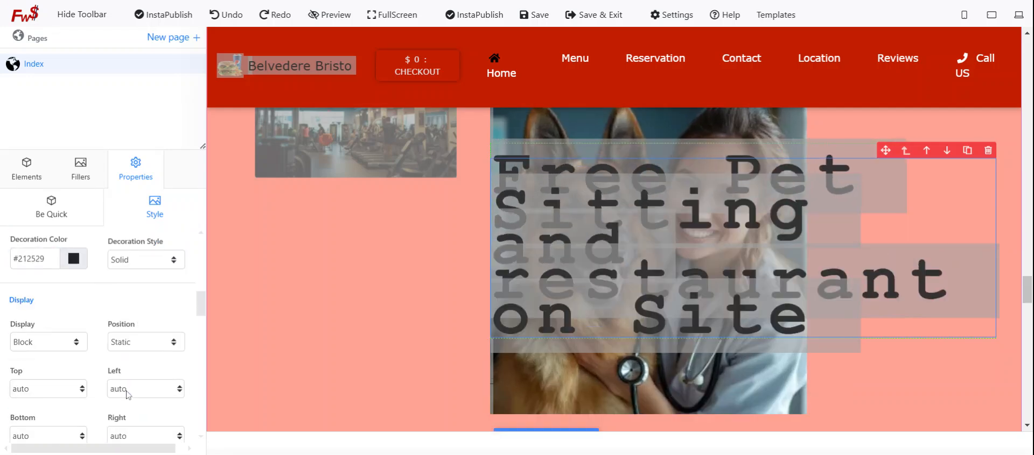
{"action": "scroll", "coordinate": [137, 384], "scroll_direction": "down", "scroll_amount": 10}
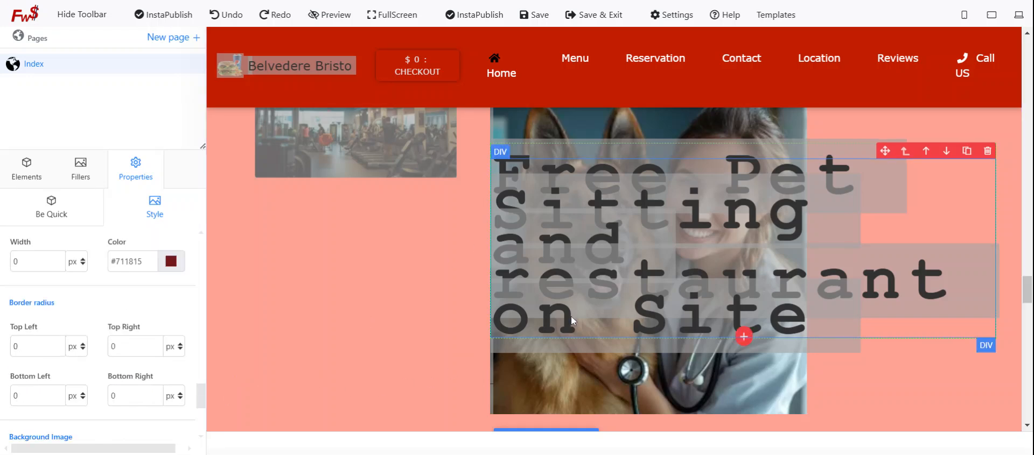
{"action": "scroll", "coordinate": [144, 291], "scroll_direction": "up", "scroll_amount": 3}
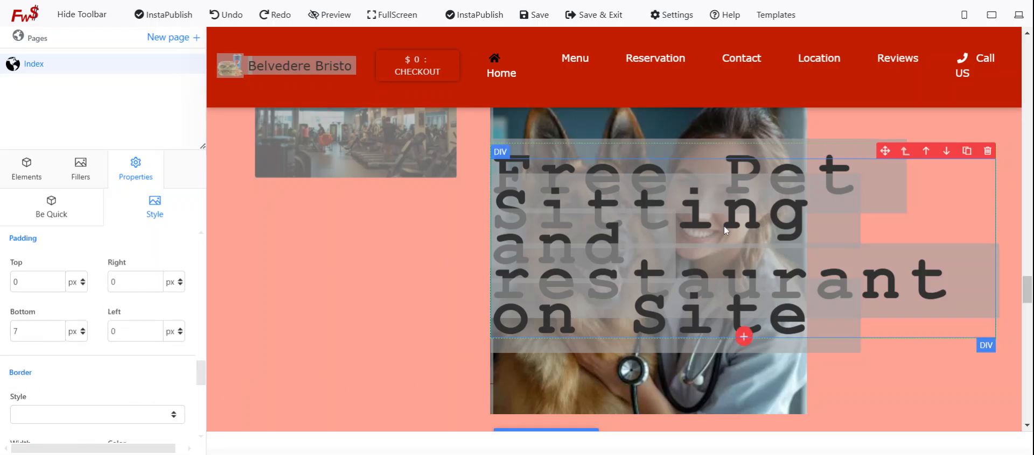
{"action": "left_click", "coordinate": [743, 248]}
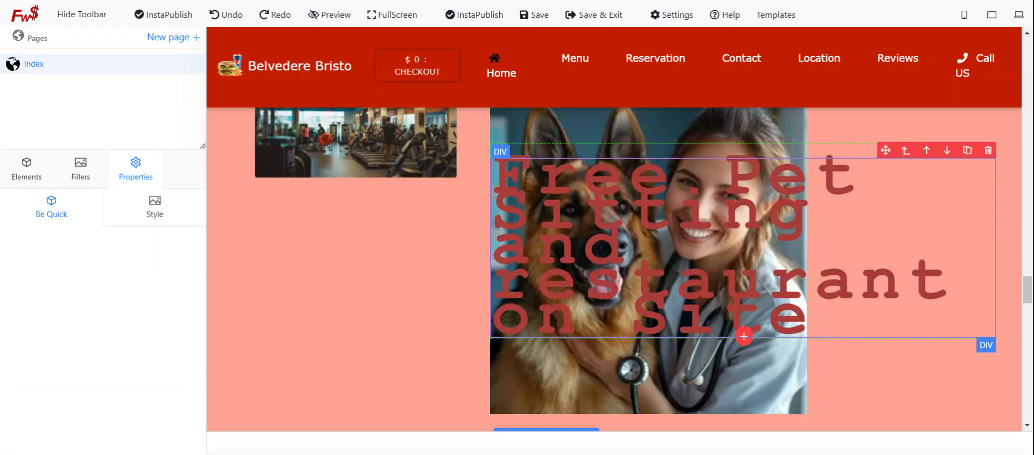
{"action": "left_click", "coordinate": [155, 207]}
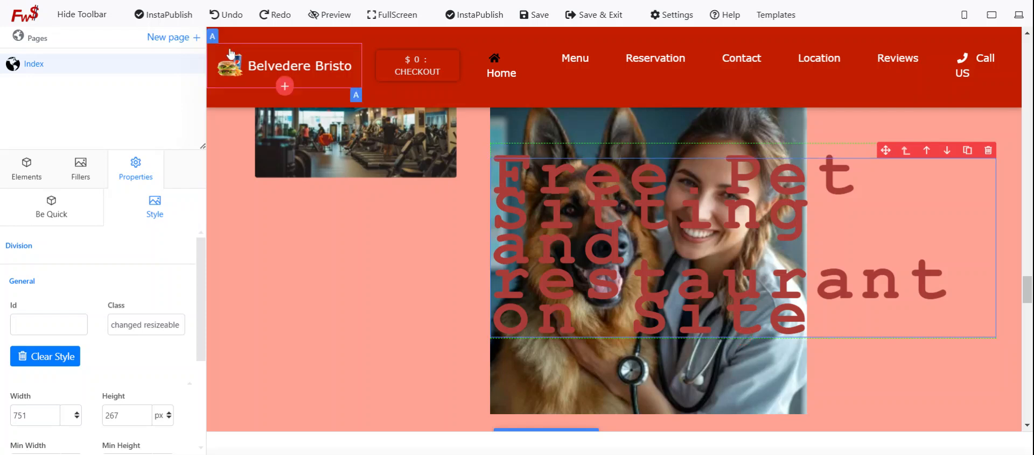
{"action": "left_click", "coordinate": [232, 16]}
{"action": "left_click", "coordinate": [233, 17]}
{"action": "left_click", "coordinate": [235, 18]}
{"action": "left_click", "coordinate": [234, 18]}
{"action": "left_click", "coordinate": [235, 18]}
{"action": "left_click", "coordinate": [235, 18]}
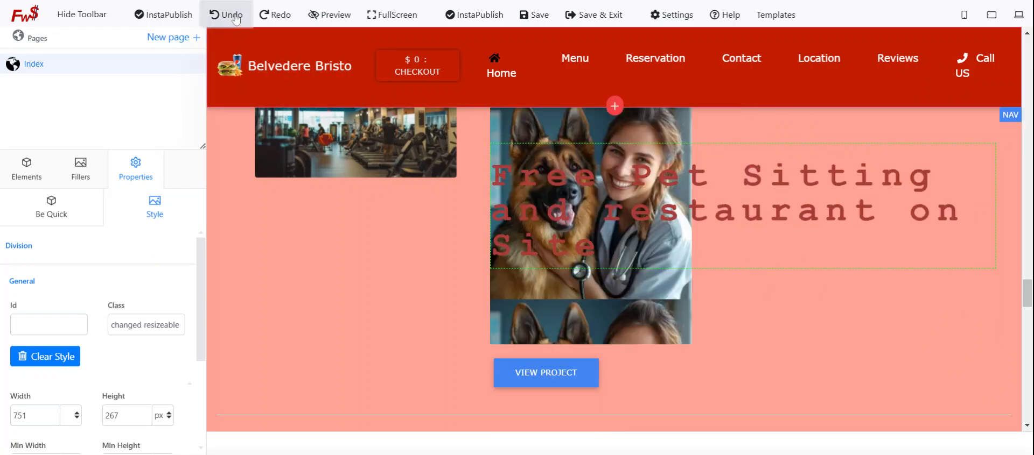
- Insert a Heading element after the Project One row, above the divider that precedes Project Two
{"action": "scroll", "coordinate": [571, 269], "scroll_direction": "up", "scroll_amount": 2}
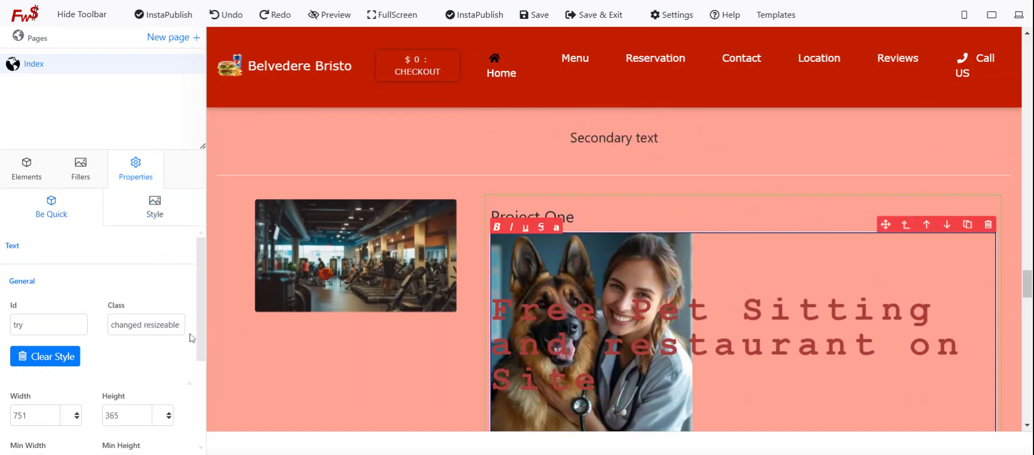
{"action": "scroll", "coordinate": [46, 419], "scroll_direction": "down", "scroll_amount": 1}
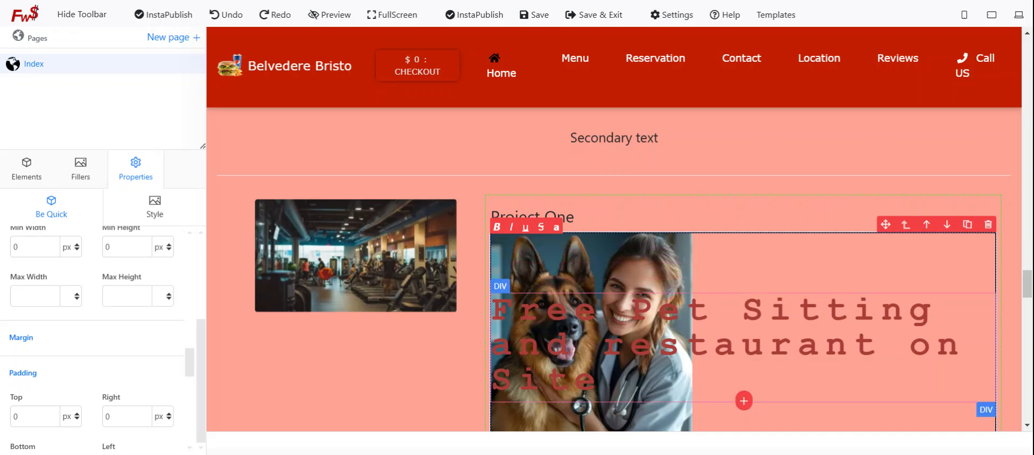
{"action": "scroll", "coordinate": [533, 330], "scroll_direction": "down", "scroll_amount": 3}
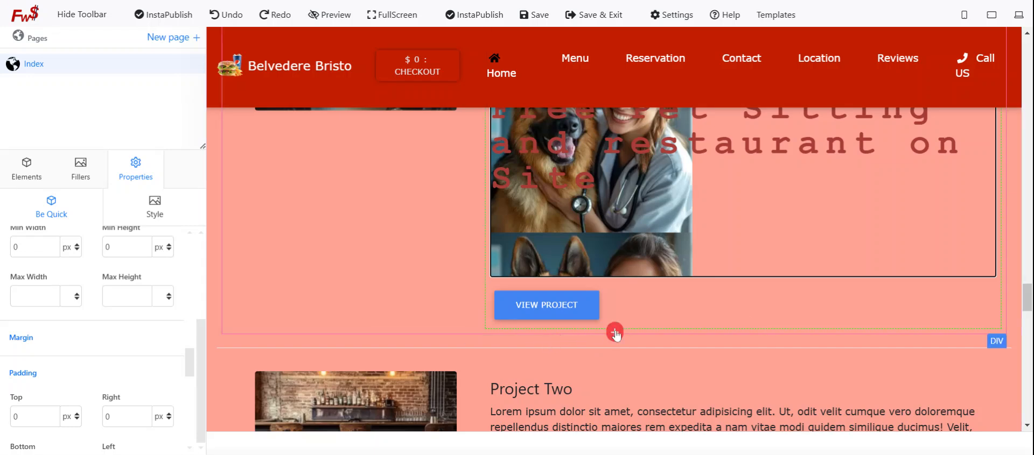
{"action": "left_click", "coordinate": [615, 332]}
{"action": "left_click", "coordinate": [487, 149]}
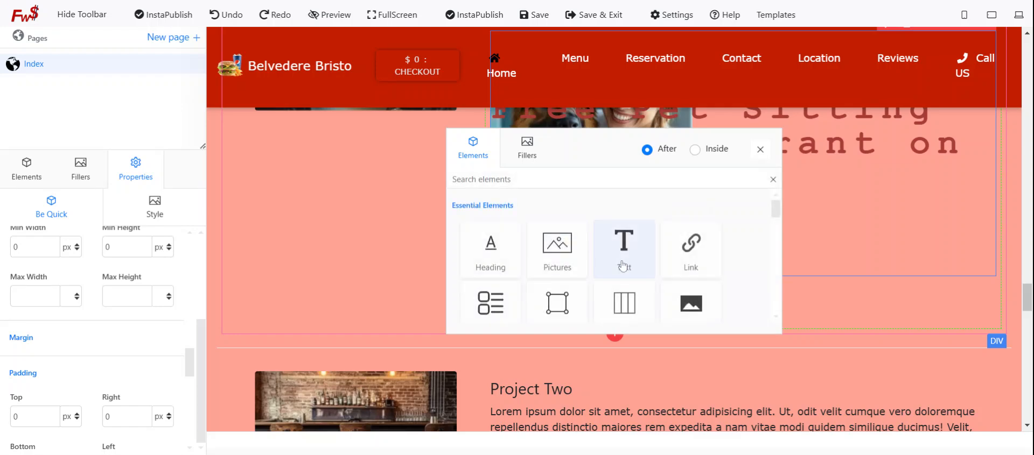
{"action": "left_click_drag", "start_coordinate": [504, 268], "coordinate": [554, 355]}
{"action": "left_click", "coordinate": [315, 360]}
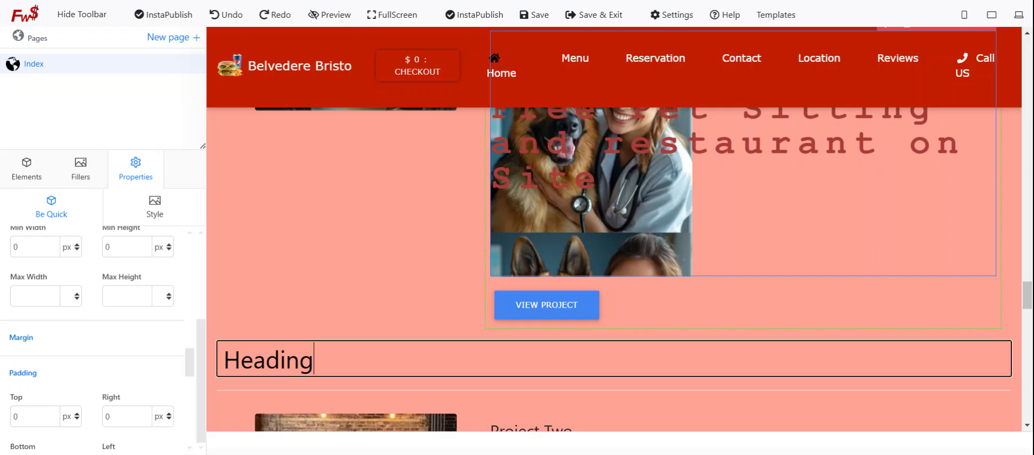
- Replace the new heading's placeholder text with "This is our Tire Care section"
{"action": "left_click_drag", "start_coordinate": [314, 359], "coordinate": [224, 360]}
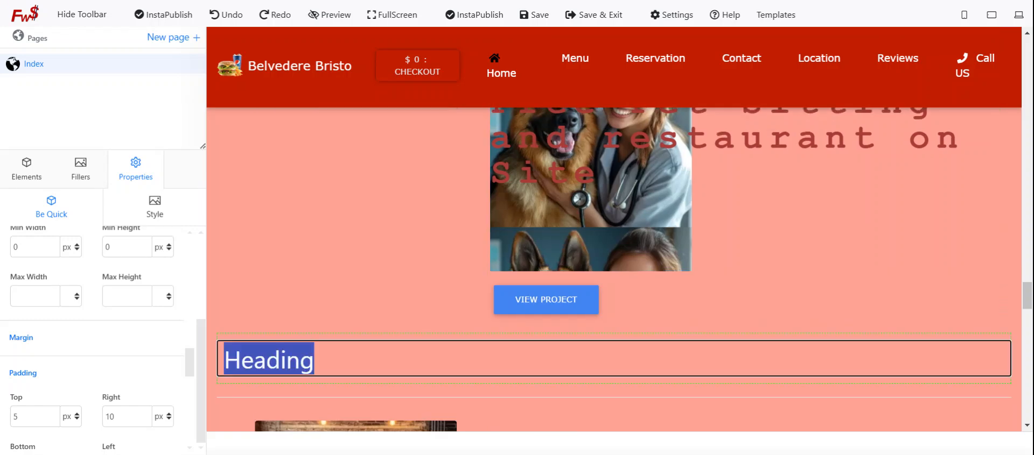
{"action": "type", "text": "We"}
{"action": "key", "text": "BackSpace"}
{"action": "key", "text": "BackSpace"}
{"action": "type", "text": "This is our "}
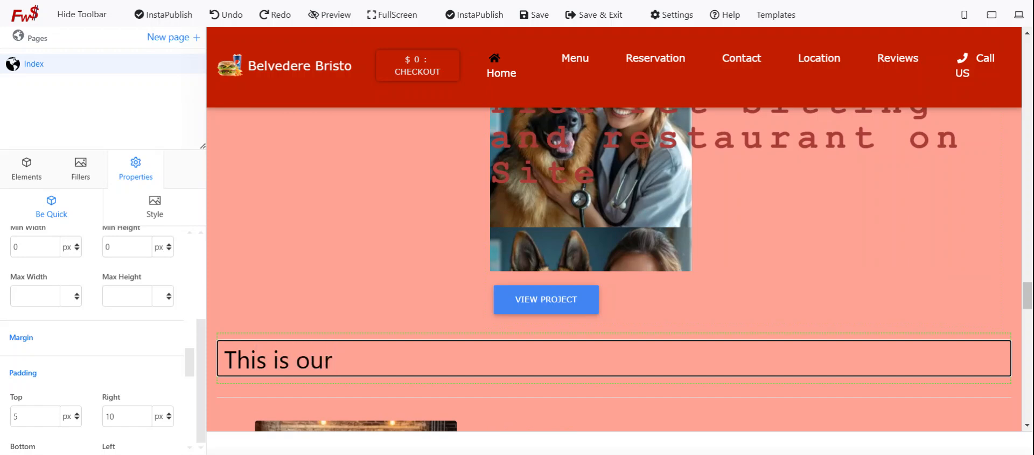
{"action": "type", "text": "Tire Care section"}
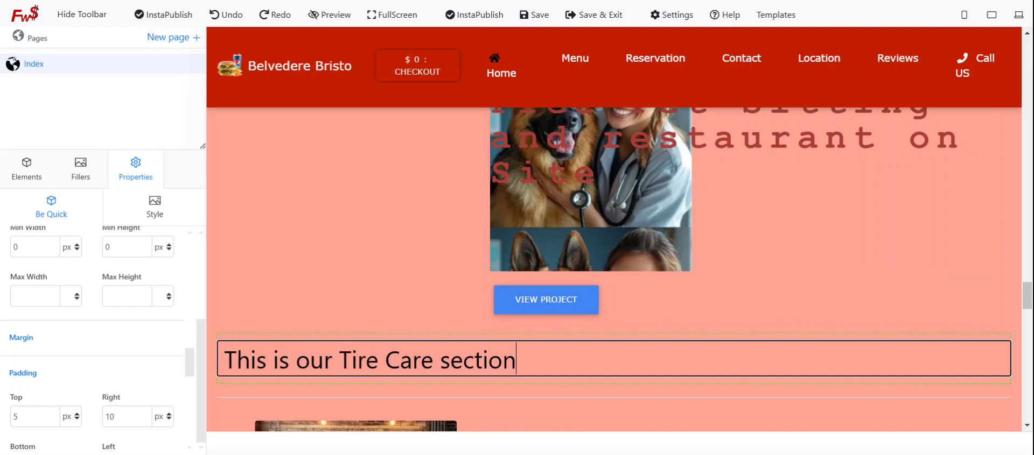
- Set the "This is our Tire Care section" heading's font family to Brush Script and enlarge its font size to nearly the maximum
{"action": "key", "text": "ctrl+a"}
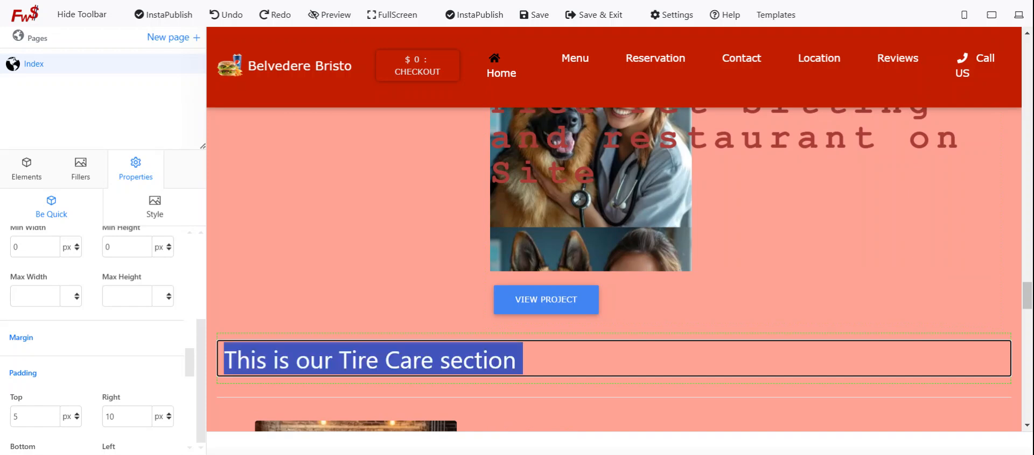
{"action": "left_click", "coordinate": [169, 212]}
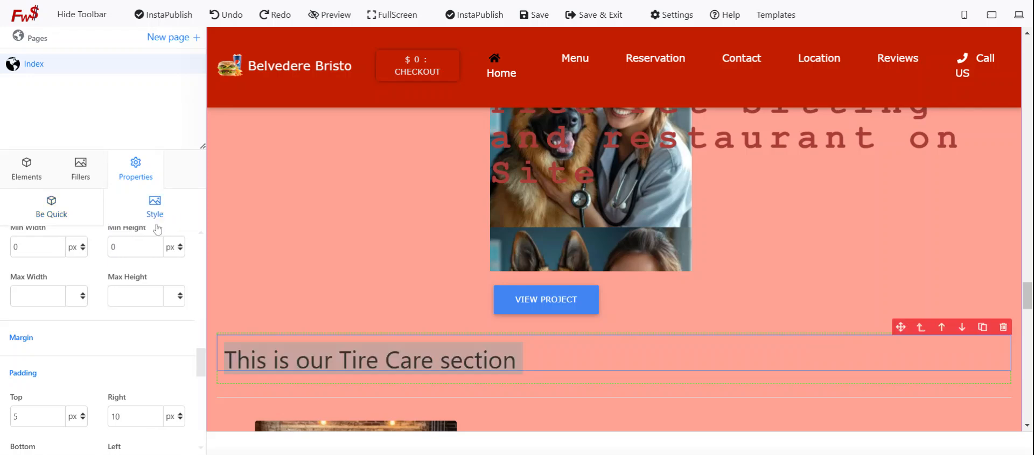
{"action": "scroll", "coordinate": [145, 296], "scroll_direction": "up", "scroll_amount": 5}
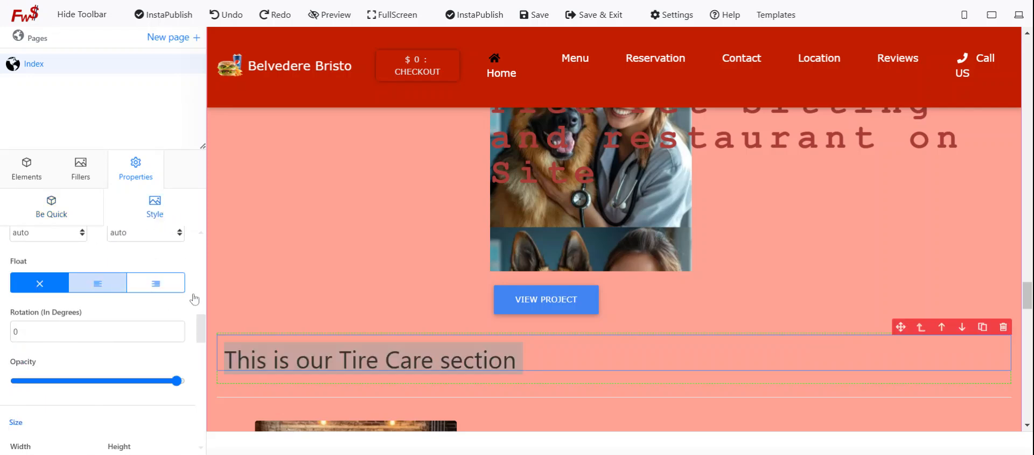
{"action": "scroll", "coordinate": [198, 315], "scroll_direction": "up", "scroll_amount": 4}
{"action": "scroll", "coordinate": [198, 280], "scroll_direction": "up", "scroll_amount": 4}
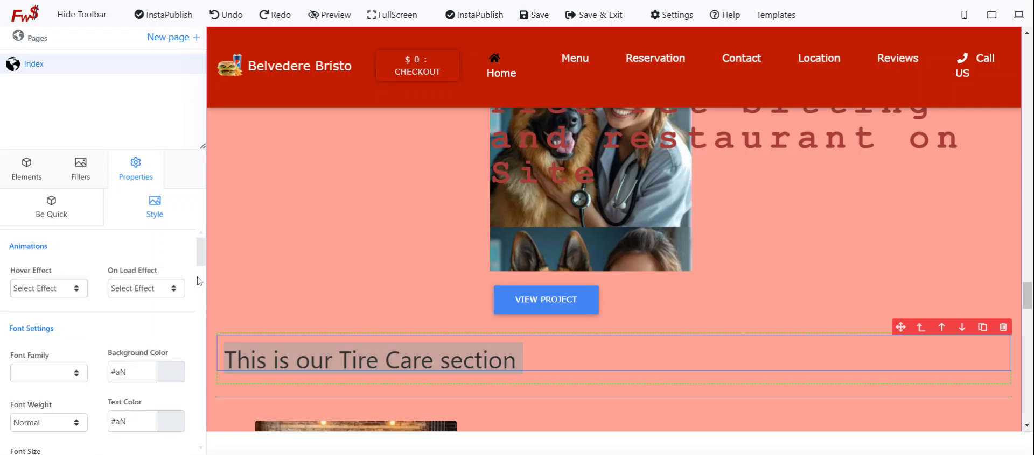
{"action": "left_click", "coordinate": [76, 373]}
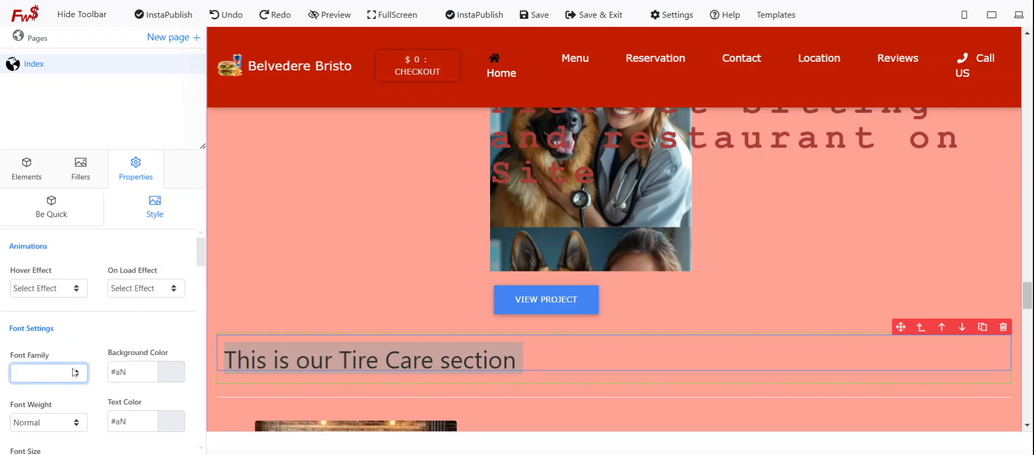
{"action": "left_click", "coordinate": [63, 339]}
{"action": "scroll", "coordinate": [67, 338], "scroll_direction": "down", "scroll_amount": 3}
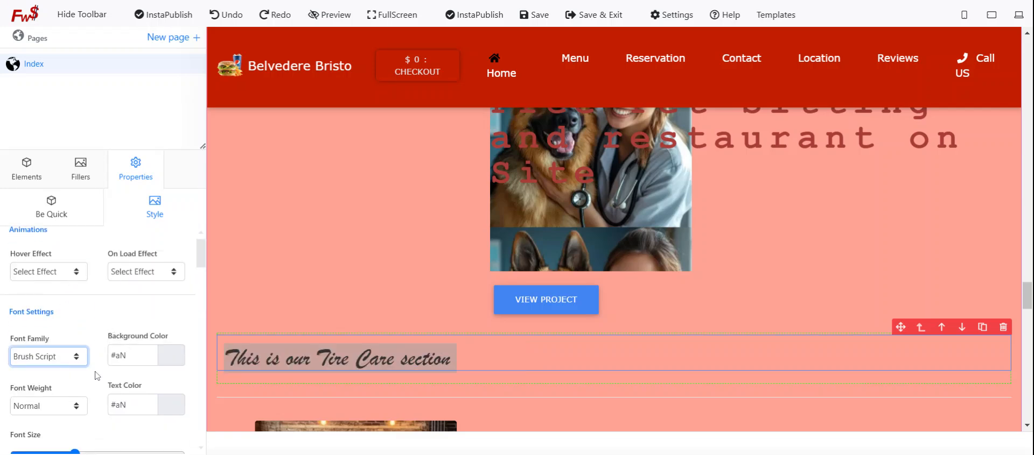
{"action": "left_click_drag", "start_coordinate": [74, 337], "coordinate": [170, 344]}
- Review the Tire Care heading's remaining style settings, from text decoration and size through to the background image options
{"action": "scroll", "coordinate": [108, 357], "scroll_direction": "down", "scroll_amount": 3}
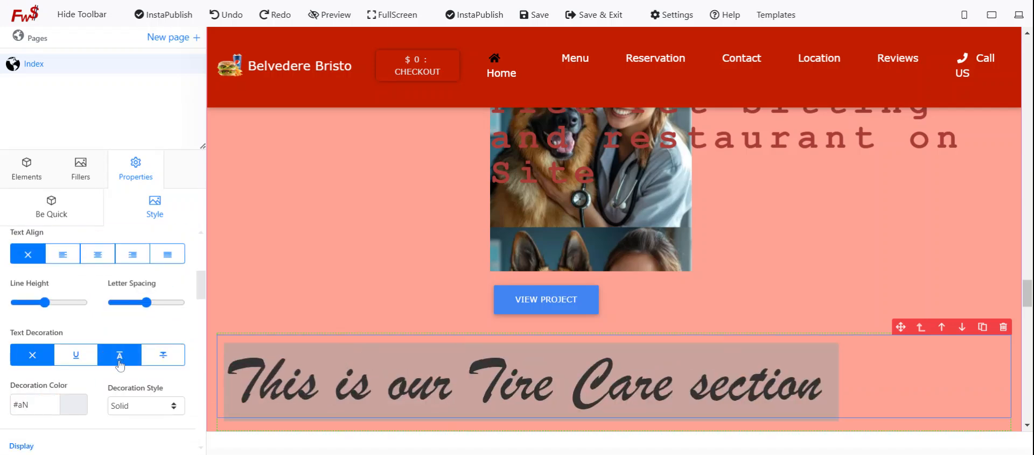
{"action": "scroll", "coordinate": [120, 364], "scroll_direction": "down", "scroll_amount": 3}
{"action": "scroll", "coordinate": [154, 399], "scroll_direction": "down", "scroll_amount": 3}
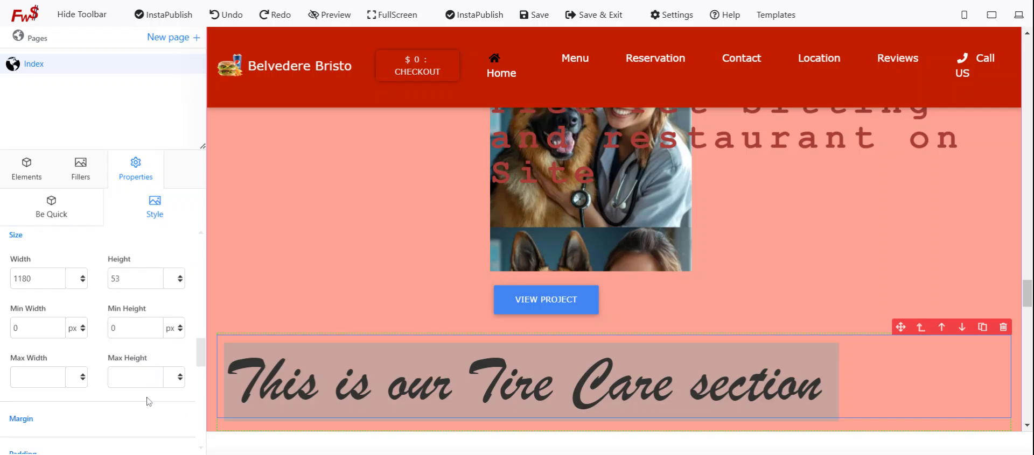
{"action": "scroll", "coordinate": [818, 379], "scroll_direction": "down", "scroll_amount": 5}
{"action": "scroll", "coordinate": [818, 379], "scroll_direction": "up", "scroll_amount": 4}
{"action": "left_click", "coordinate": [818, 379]}
{"action": "scroll", "coordinate": [818, 379], "scroll_direction": "down", "scroll_amount": 1}
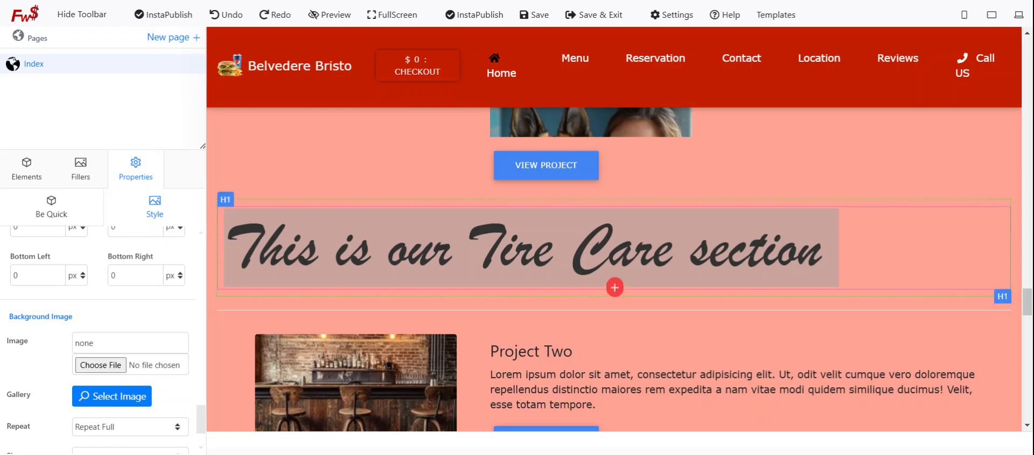
- Examine the style settings of the Our Story paragraph, including background image, border, padding, size, opacity, display and font settings
{"action": "scroll", "coordinate": [374, 235], "scroll_direction": "up", "scroll_amount": 15}
{"action": "scroll", "coordinate": [398, 245], "scroll_direction": "down", "scroll_amount": 15}
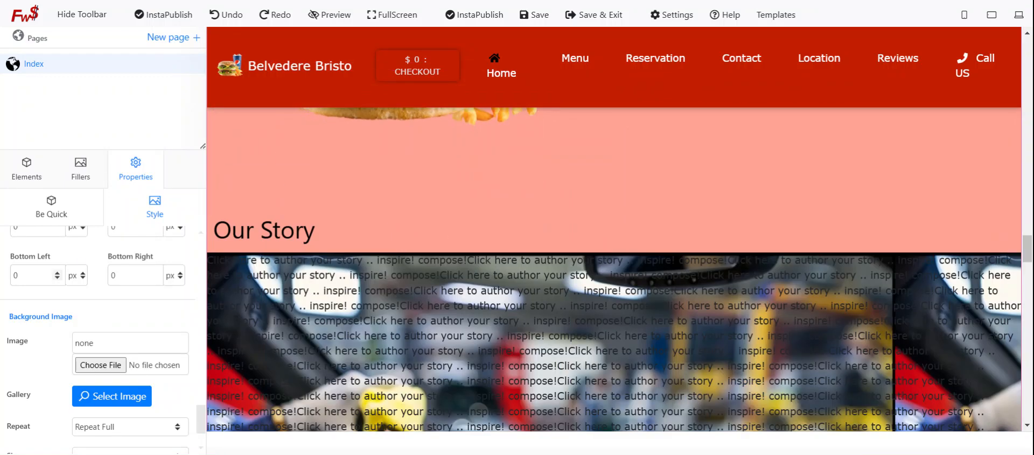
{"action": "scroll", "coordinate": [56, 271], "scroll_direction": "down", "scroll_amount": 2}
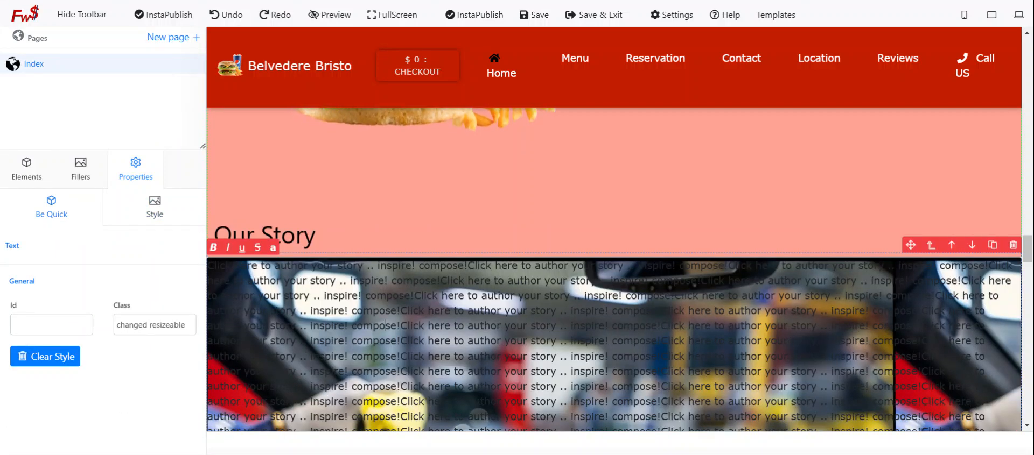
{"action": "left_click", "coordinate": [155, 213]}
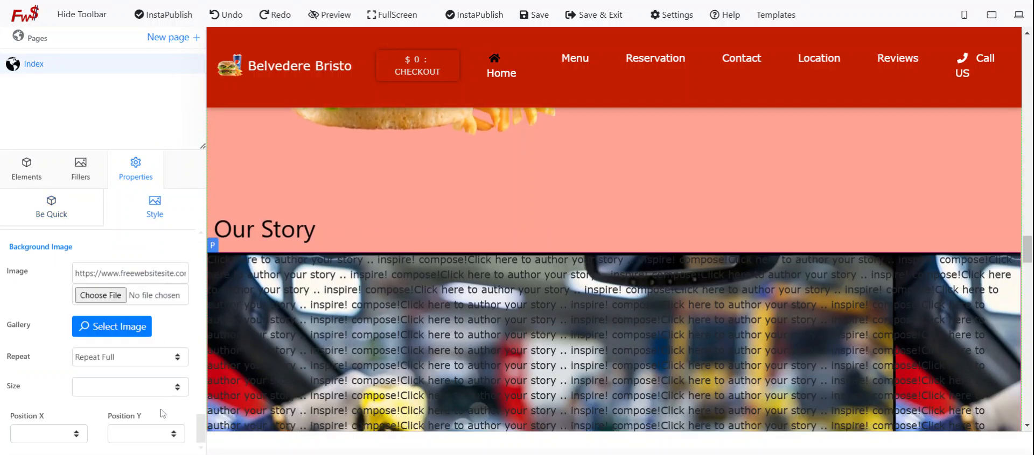
{"action": "scroll", "coordinate": [163, 414], "scroll_direction": "up", "scroll_amount": 3}
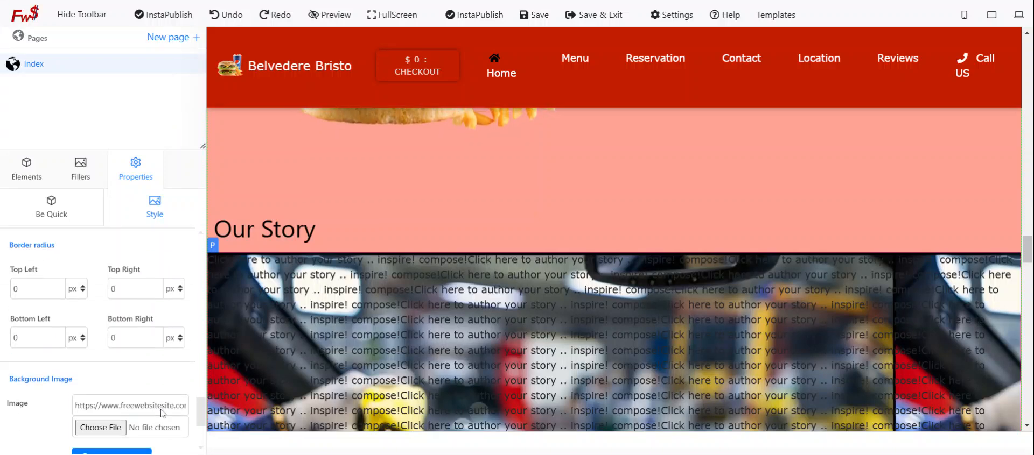
{"action": "scroll", "coordinate": [76, 405], "scroll_direction": "up", "scroll_amount": 3}
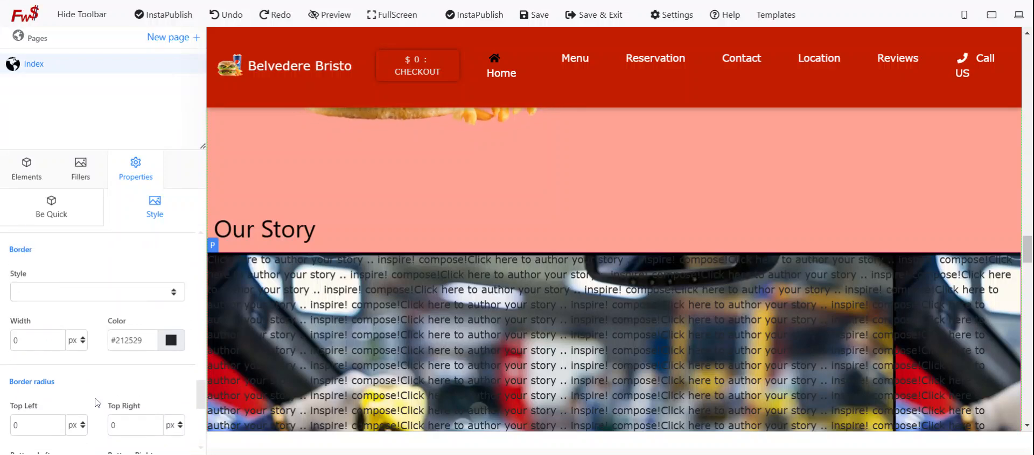
{"action": "scroll", "coordinate": [78, 405], "scroll_direction": "down", "scroll_amount": 1}
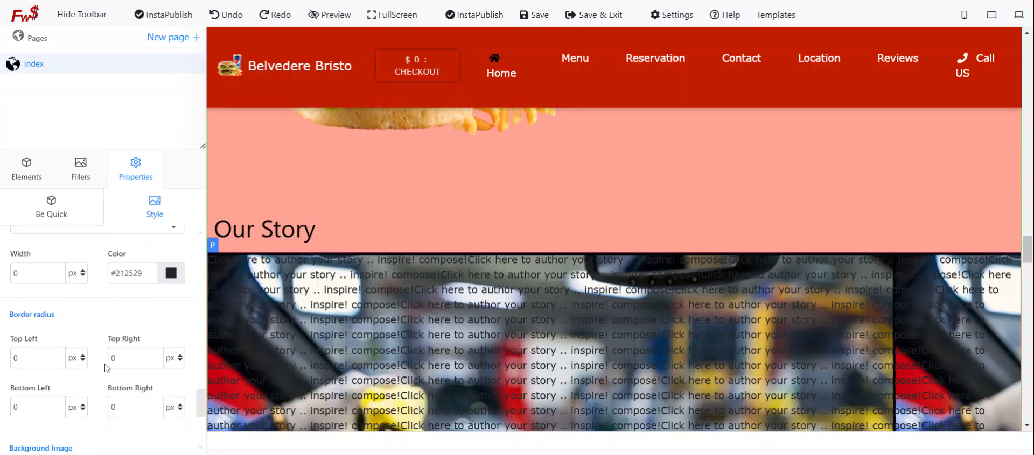
{"action": "scroll", "coordinate": [163, 366], "scroll_direction": "up", "scroll_amount": 3}
{"action": "scroll", "coordinate": [127, 375], "scroll_direction": "up", "scroll_amount": 3}
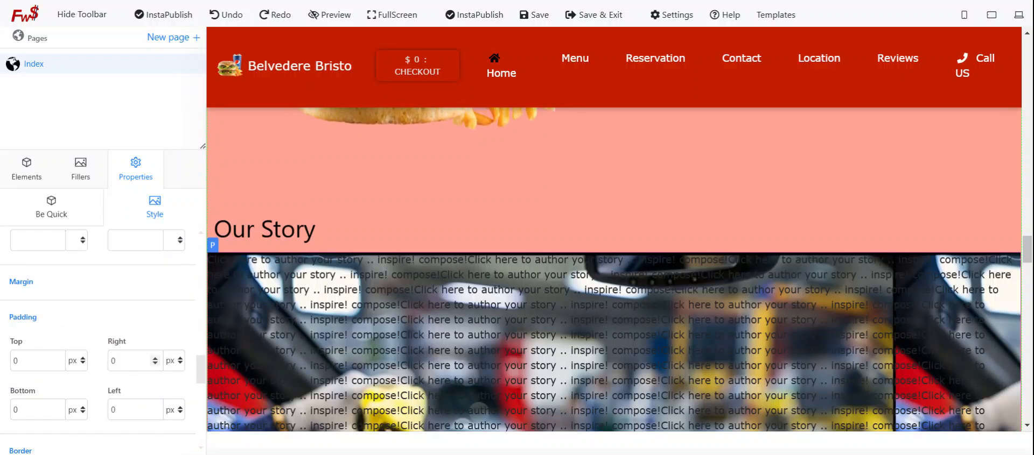
{"action": "scroll", "coordinate": [107, 372], "scroll_direction": "up", "scroll_amount": 3}
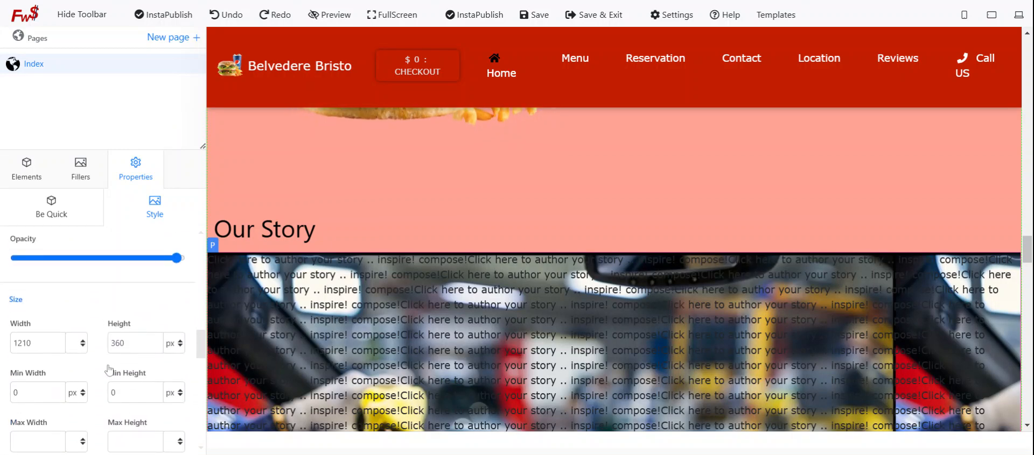
{"action": "scroll", "coordinate": [110, 371], "scroll_direction": "up", "scroll_amount": 4}
{"action": "scroll", "coordinate": [114, 371], "scroll_direction": "down", "scroll_amount": 4}
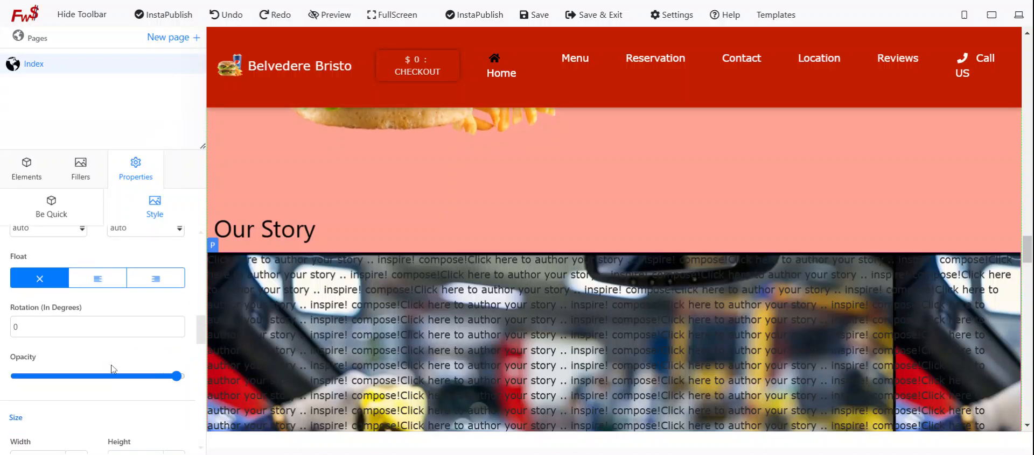
{"action": "scroll", "coordinate": [114, 369], "scroll_direction": "up", "scroll_amount": 1}
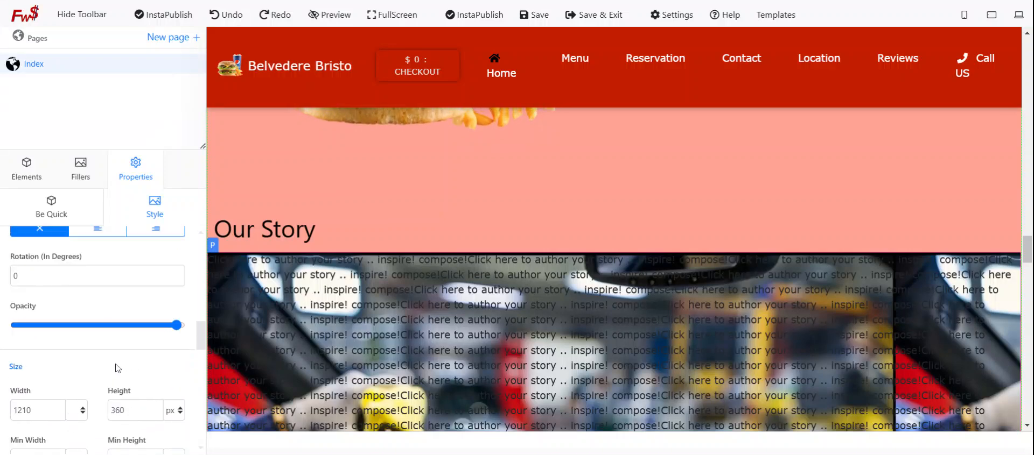
{"action": "scroll", "coordinate": [123, 356], "scroll_direction": "up", "scroll_amount": 5}
{"action": "scroll", "coordinate": [123, 354], "scroll_direction": "up", "scroll_amount": 3}
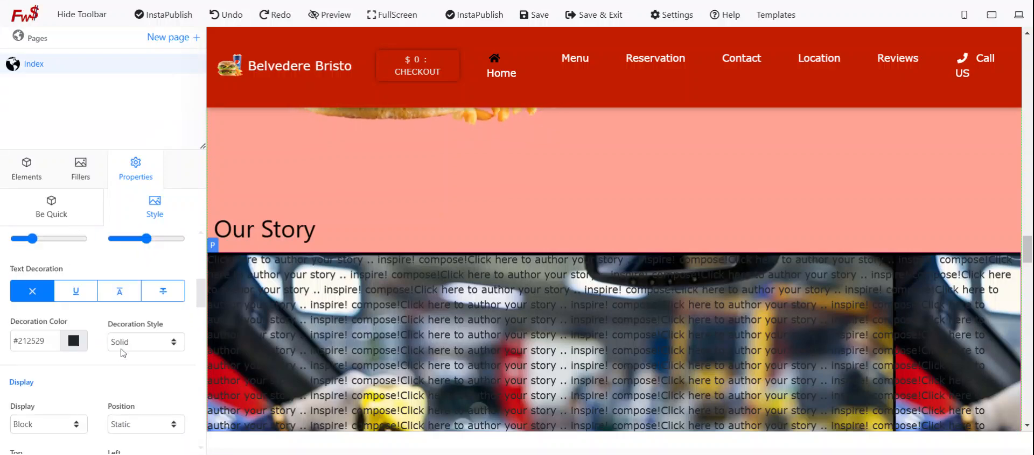
{"action": "scroll", "coordinate": [123, 354], "scroll_direction": "up", "scroll_amount": 2}
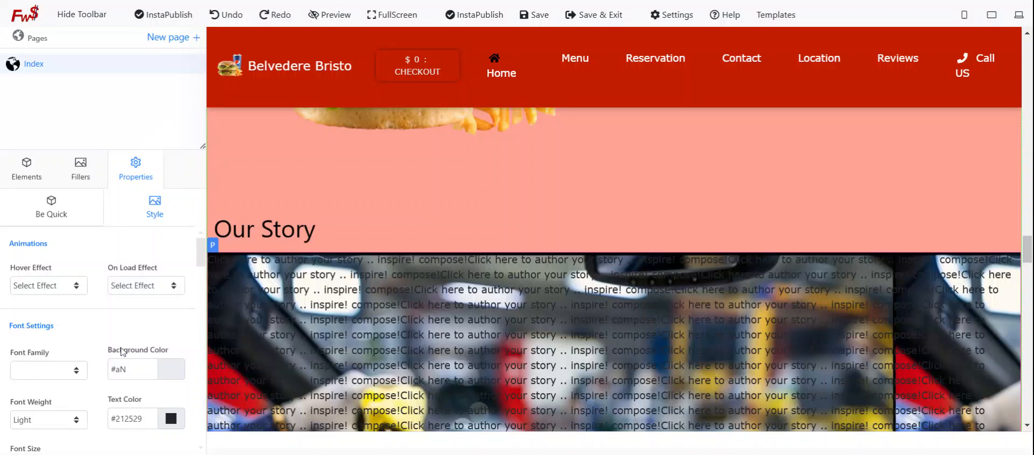
{"action": "scroll", "coordinate": [141, 378], "scroll_direction": "down", "scroll_amount": 2}
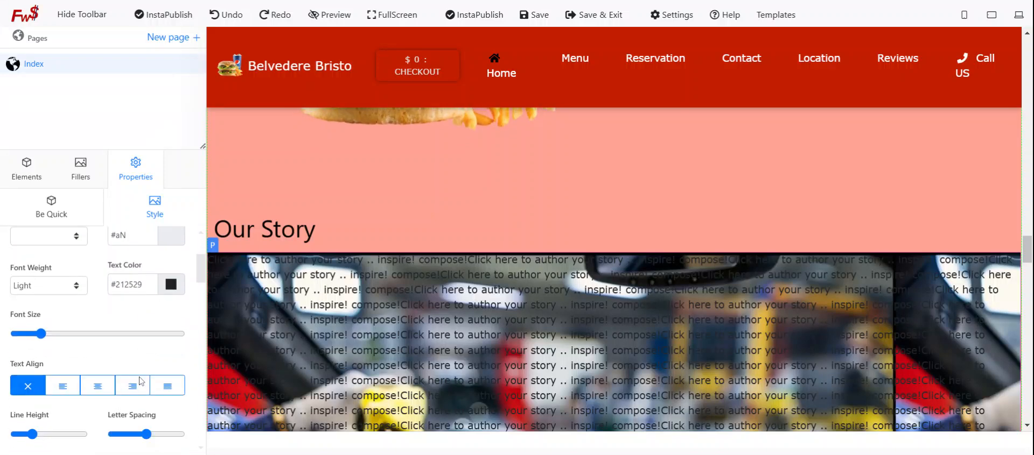
{"action": "scroll", "coordinate": [141, 379], "scroll_direction": "down", "scroll_amount": 1}
{"action": "scroll", "coordinate": [142, 379], "scroll_direction": "down", "scroll_amount": 2}
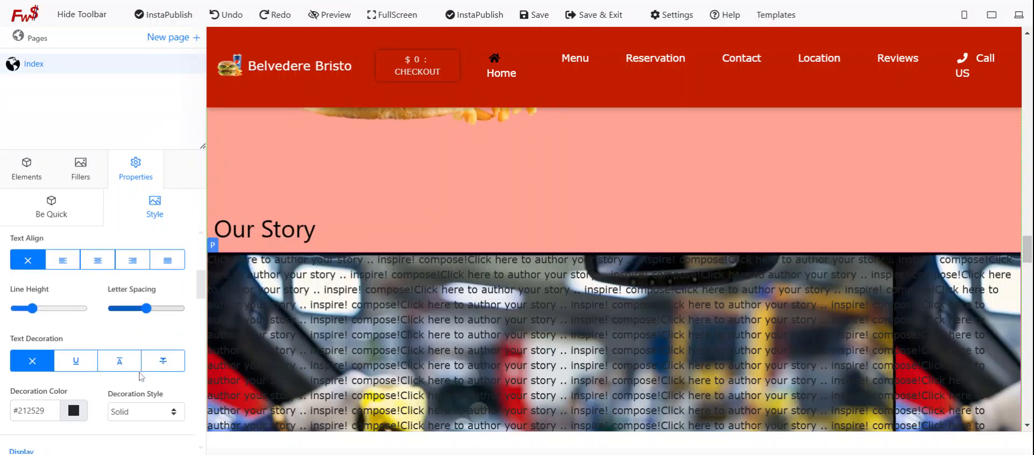
{"action": "scroll", "coordinate": [141, 375], "scroll_direction": "down", "scroll_amount": 1}
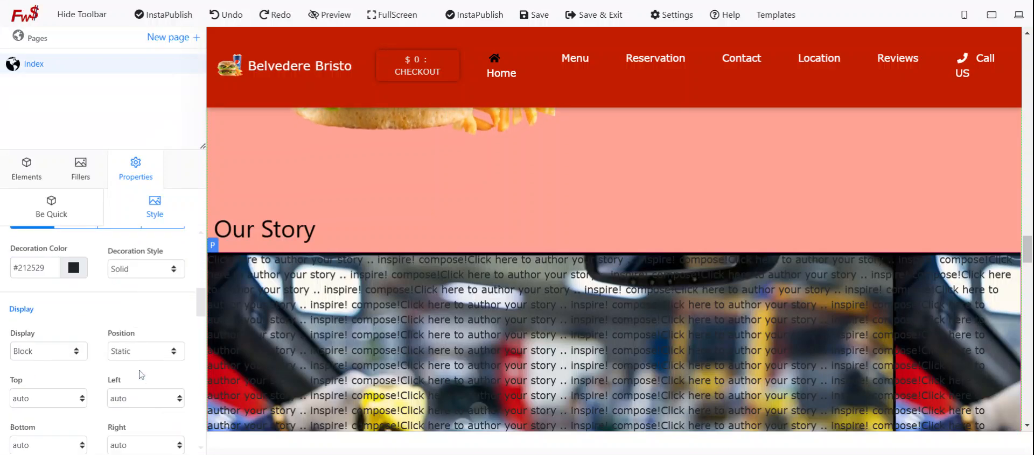
{"action": "scroll", "coordinate": [141, 375], "scroll_direction": "down", "scroll_amount": 2}
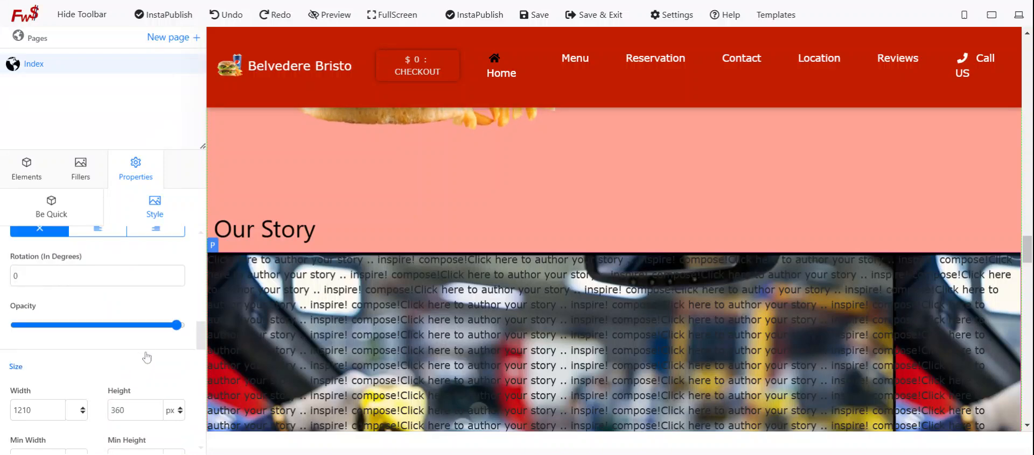
{"action": "scroll", "coordinate": [157, 330], "scroll_direction": "up", "scroll_amount": 5}
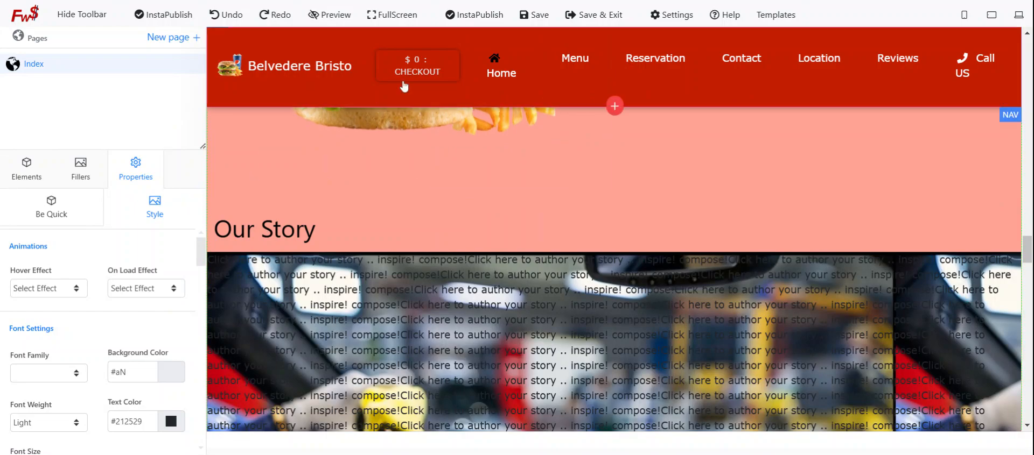
- Select the image of the soapy red car beside the Car Wash text near the beginning of the page
{"action": "scroll", "coordinate": [651, 286], "scroll_direction": "up", "scroll_amount": 4}
{"action": "scroll", "coordinate": [664, 234], "scroll_direction": "up", "scroll_amount": 15}
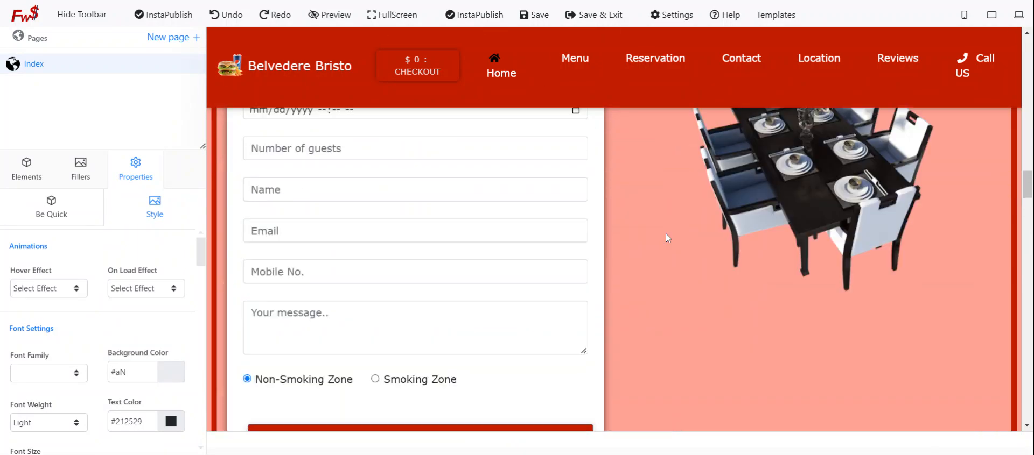
{"action": "scroll", "coordinate": [662, 239], "scroll_direction": "up", "scroll_amount": 5}
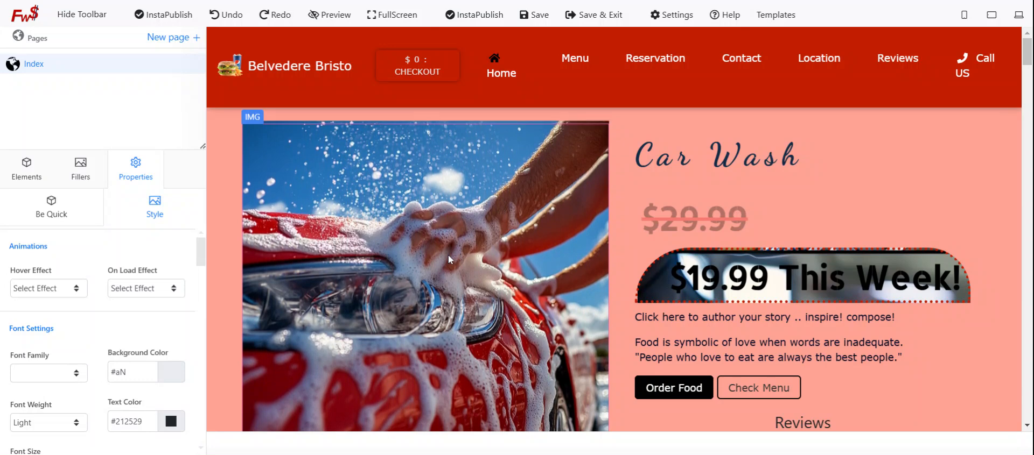
{"action": "left_click", "coordinate": [448, 259]}
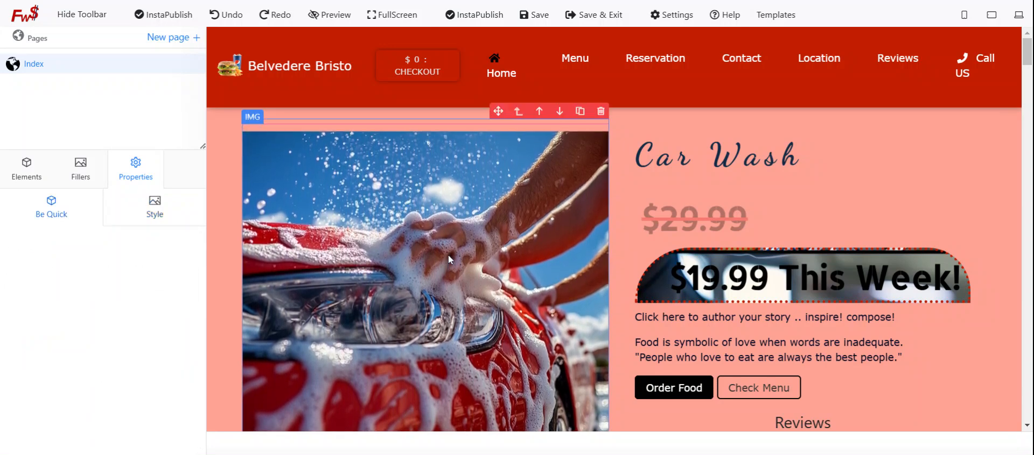